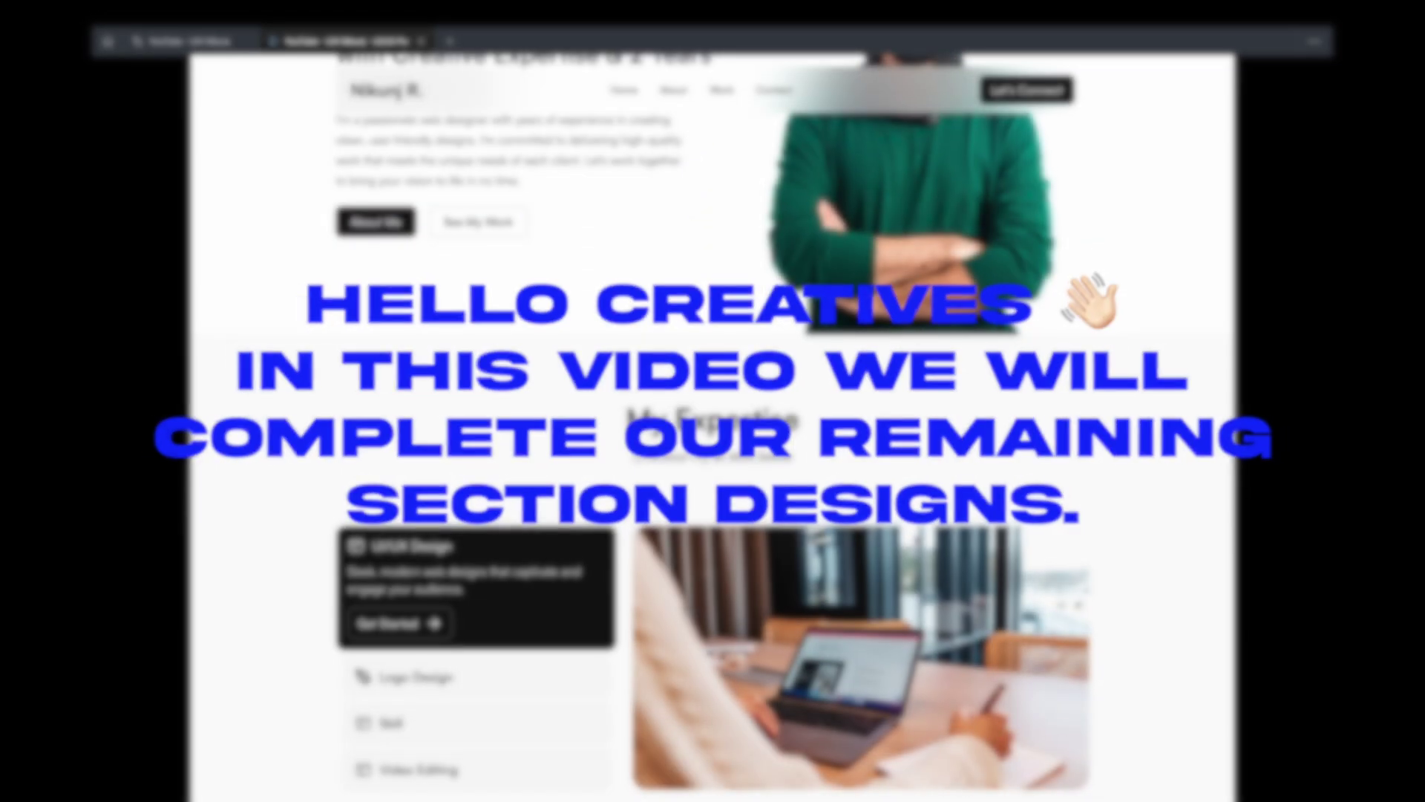
# Draw a new 1440×730 section frame below the My Work project cards
pyautogui.scroll(-3, 917, 540)
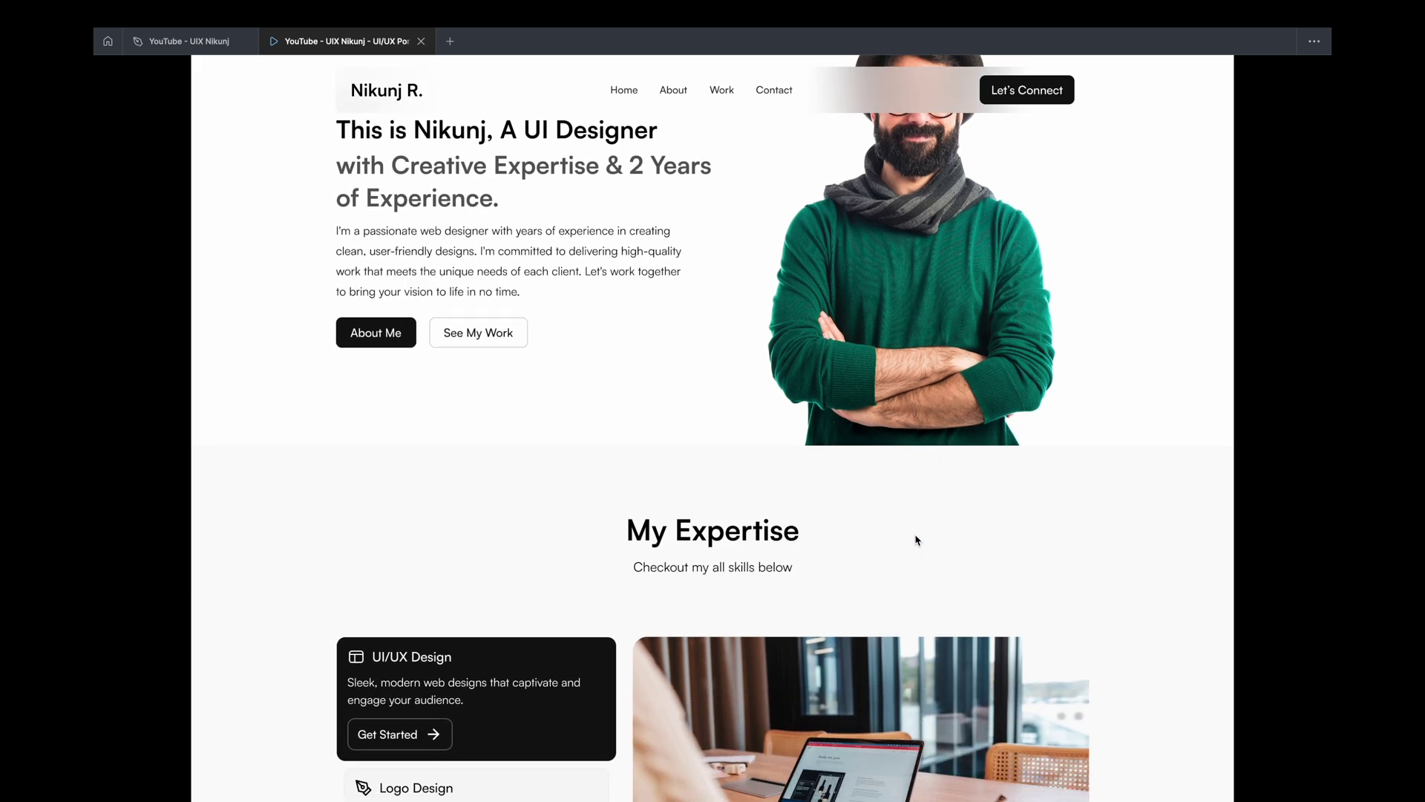
pyautogui.scroll(-1, 918, 539)
pyautogui.scroll(-2, 918, 539)
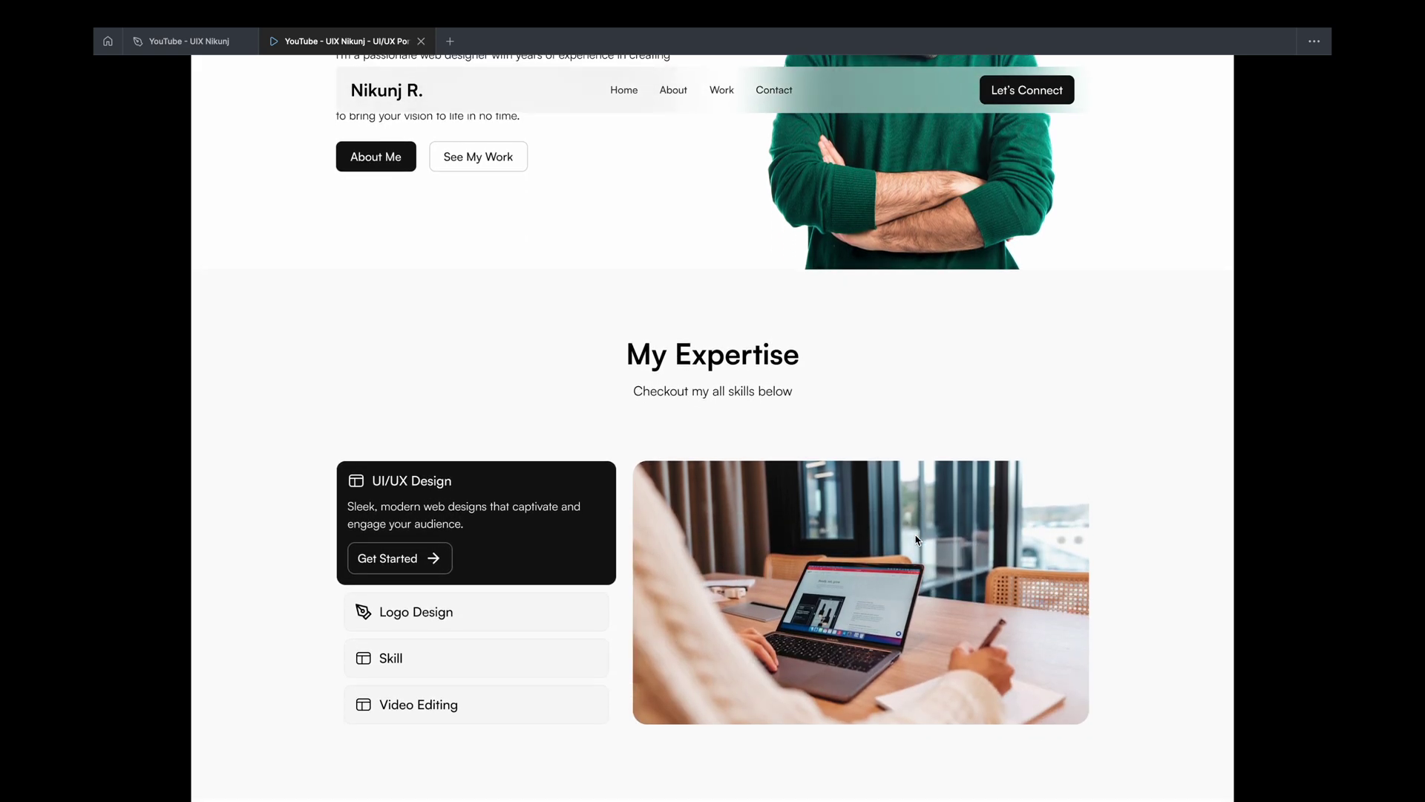
pyautogui.scroll(-3, 918, 540)
pyautogui.scroll(-2, 917, 539)
pyautogui.scroll(-1, 918, 540)
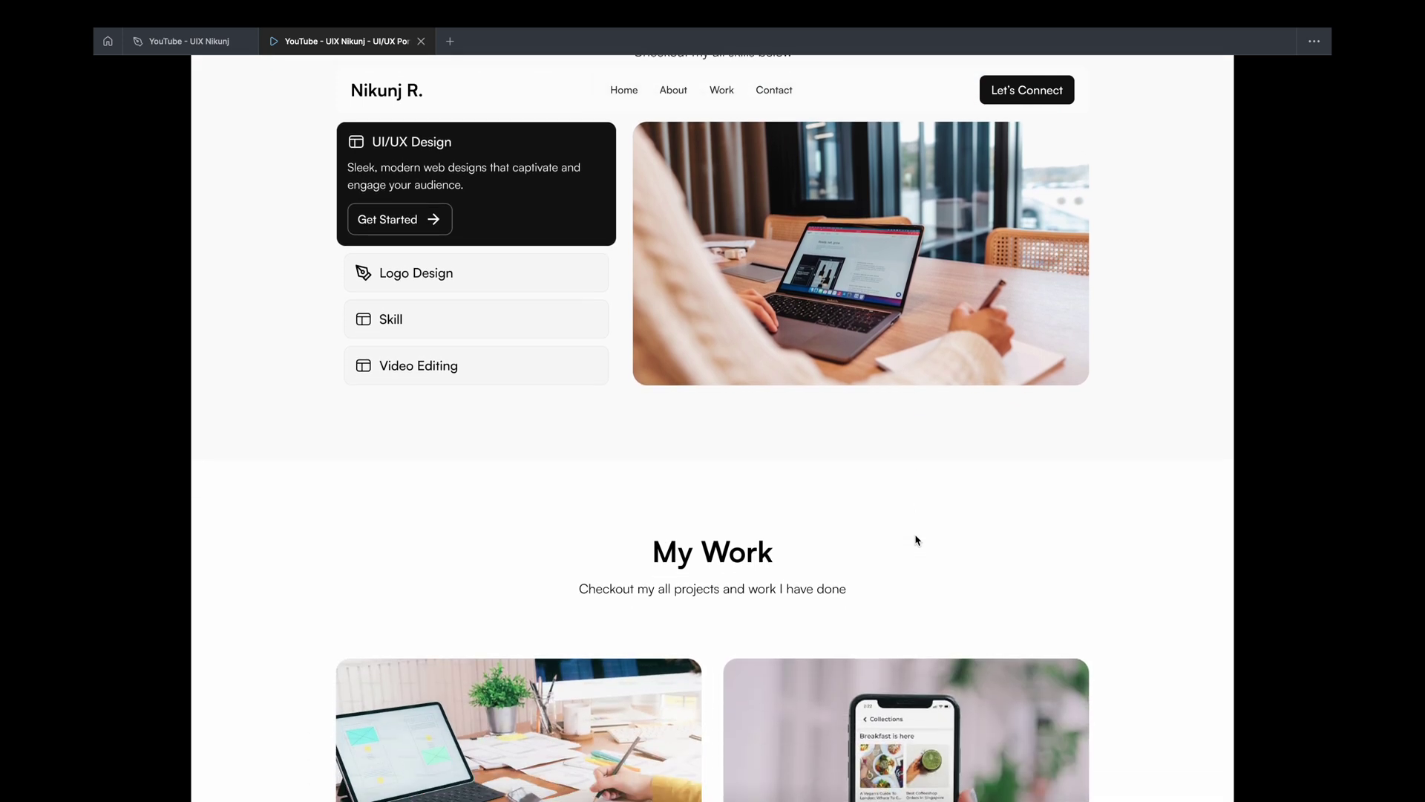
pyautogui.scroll(-1, 917, 540)
pyautogui.scroll(-2, 917, 540)
pyautogui.scroll(-1, 917, 539)
pyautogui.scroll(-1, 917, 539)
pyautogui.scroll(-1, 917, 540)
pyautogui.scroll(-2, 918, 539)
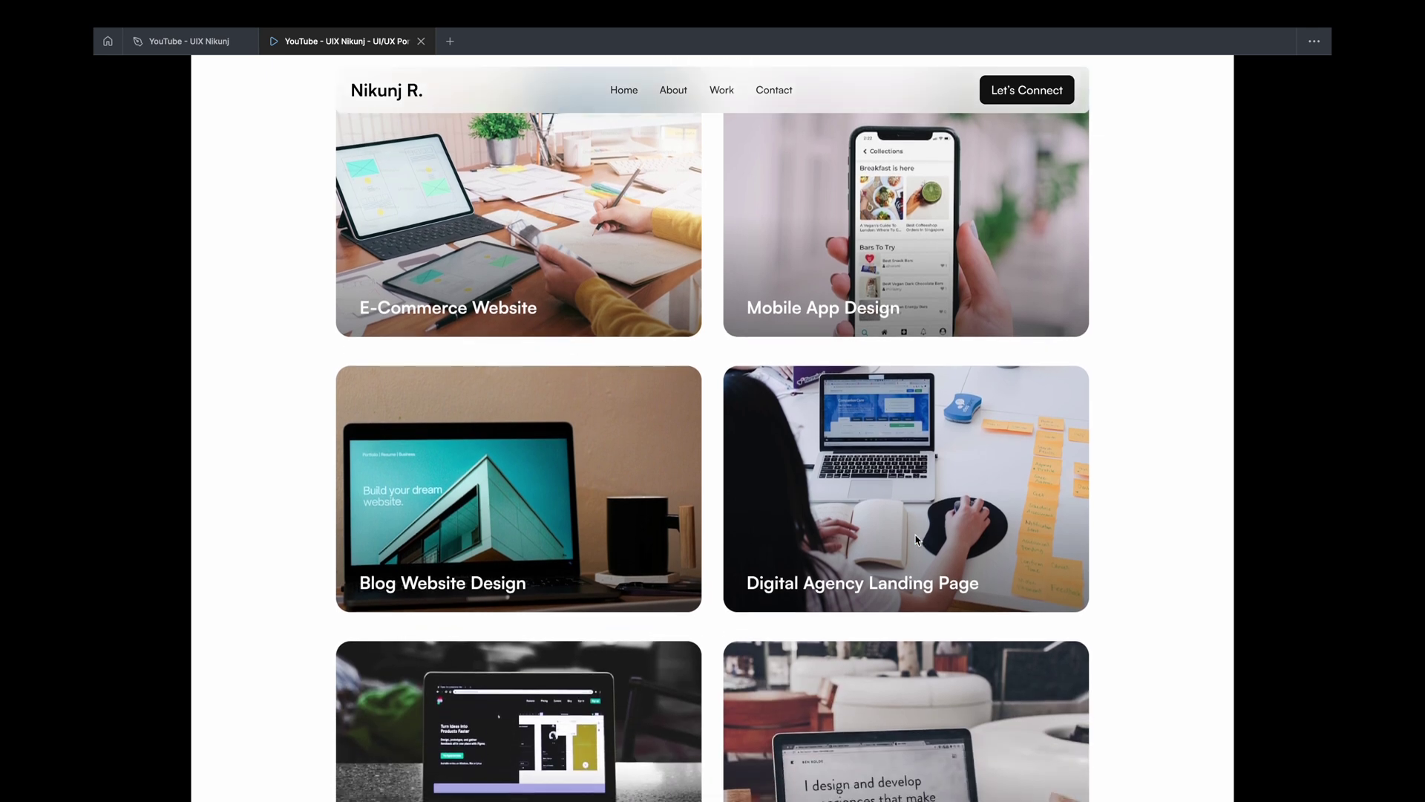
pyautogui.scroll(-2, 917, 540)
pyautogui.scroll(-1, 917, 540)
pyautogui.scroll(-1, 917, 539)
pyautogui.scroll(-2, 918, 539)
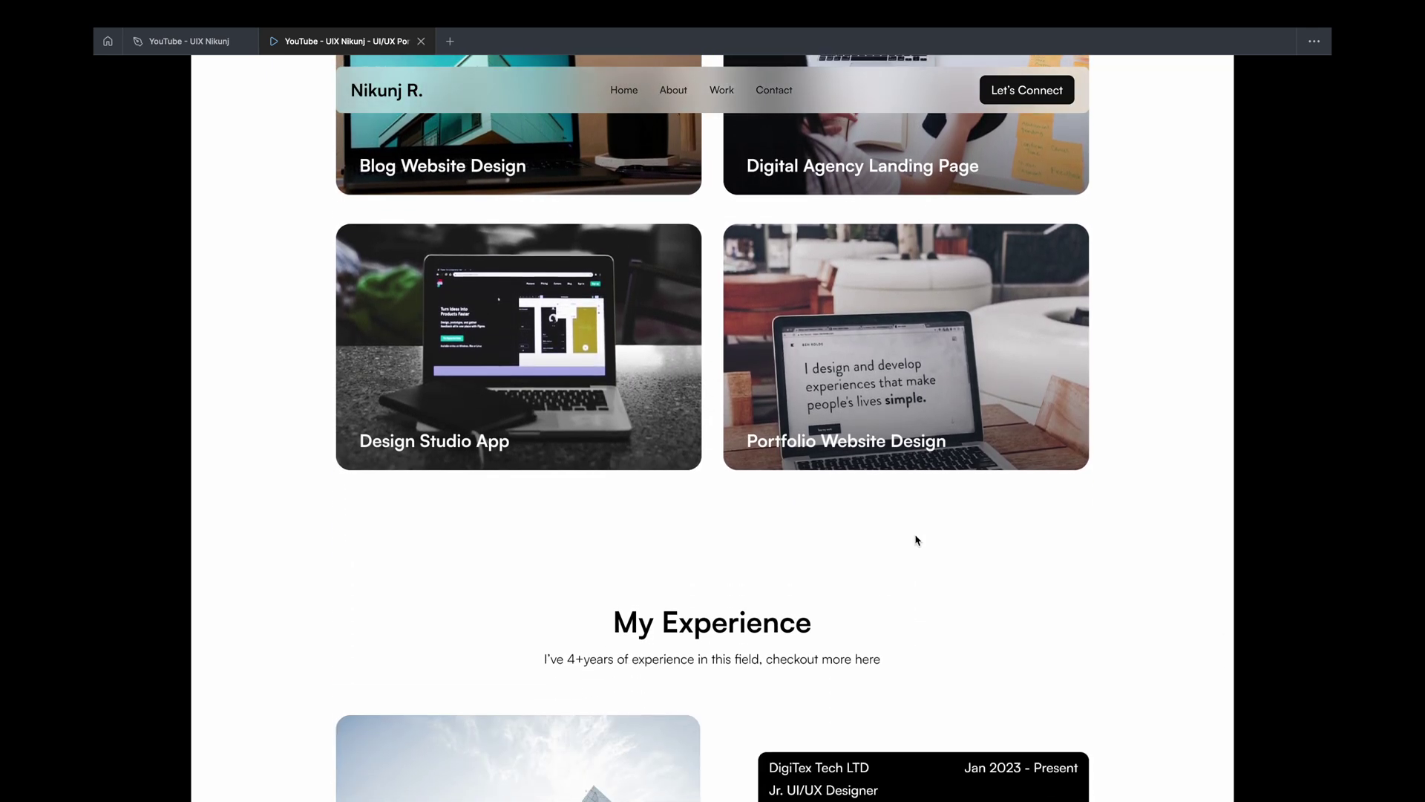
pyautogui.scroll(-2, 917, 540)
pyautogui.scroll(-1, 917, 540)
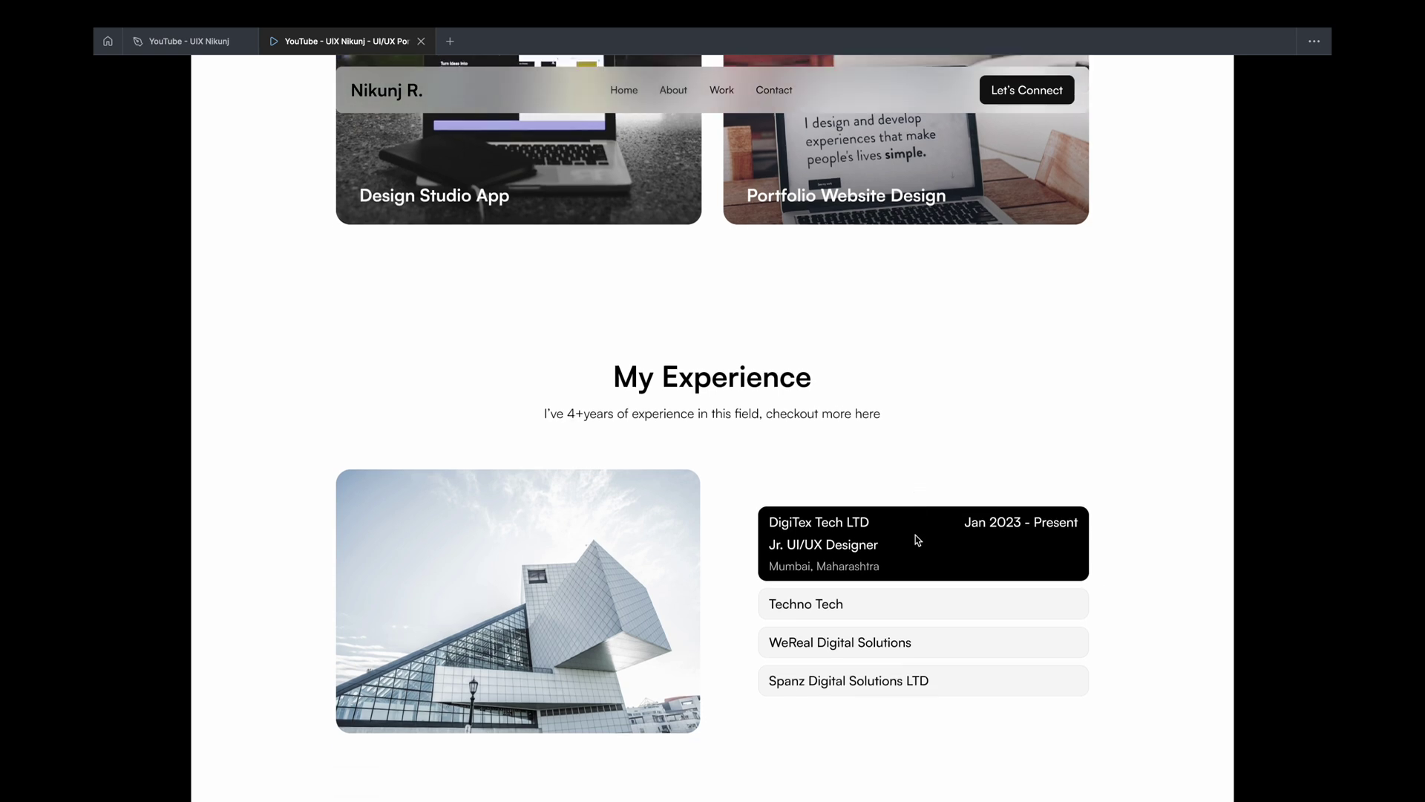
pyautogui.scroll(-2, 917, 540)
pyautogui.scroll(-1, 917, 540)
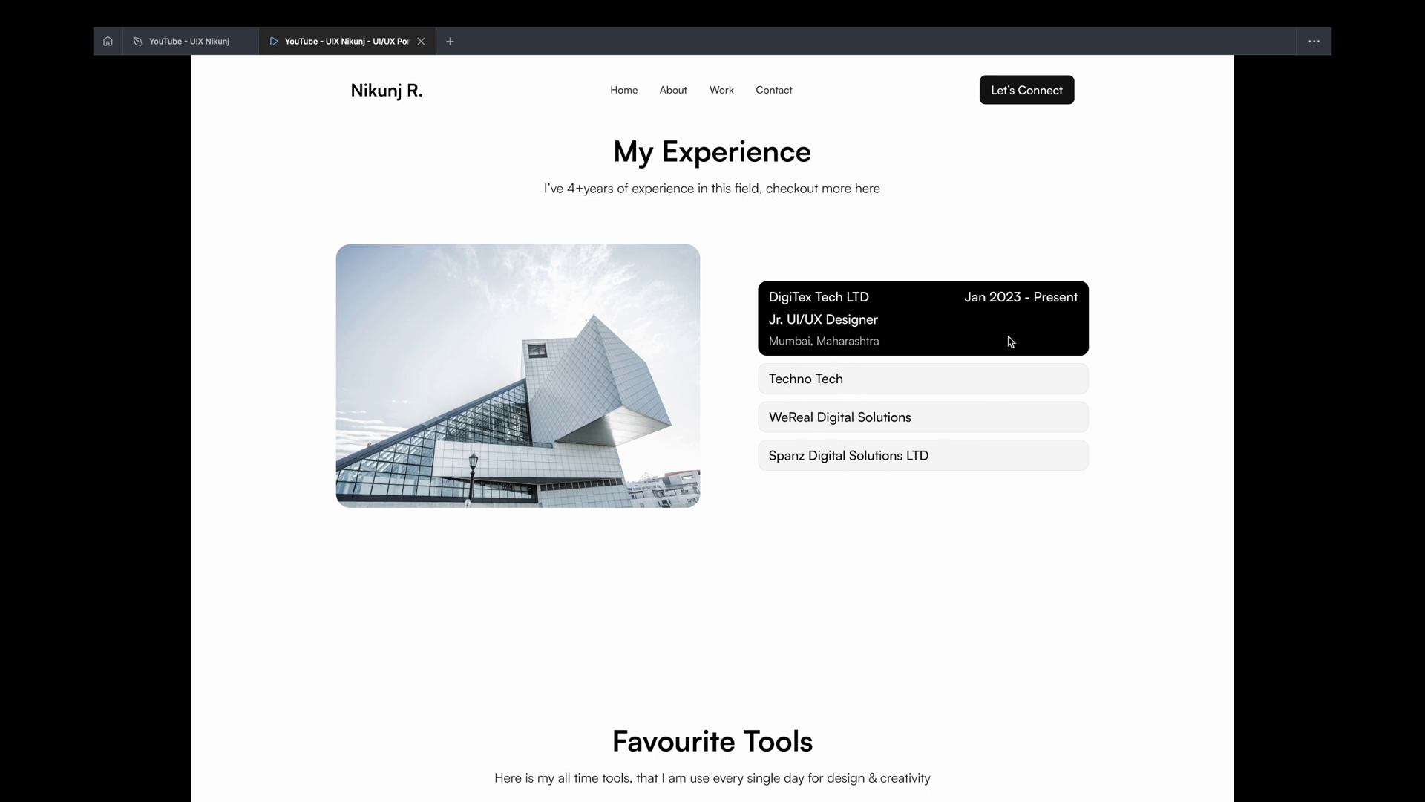
pyautogui.scroll(-3, 959, 484)
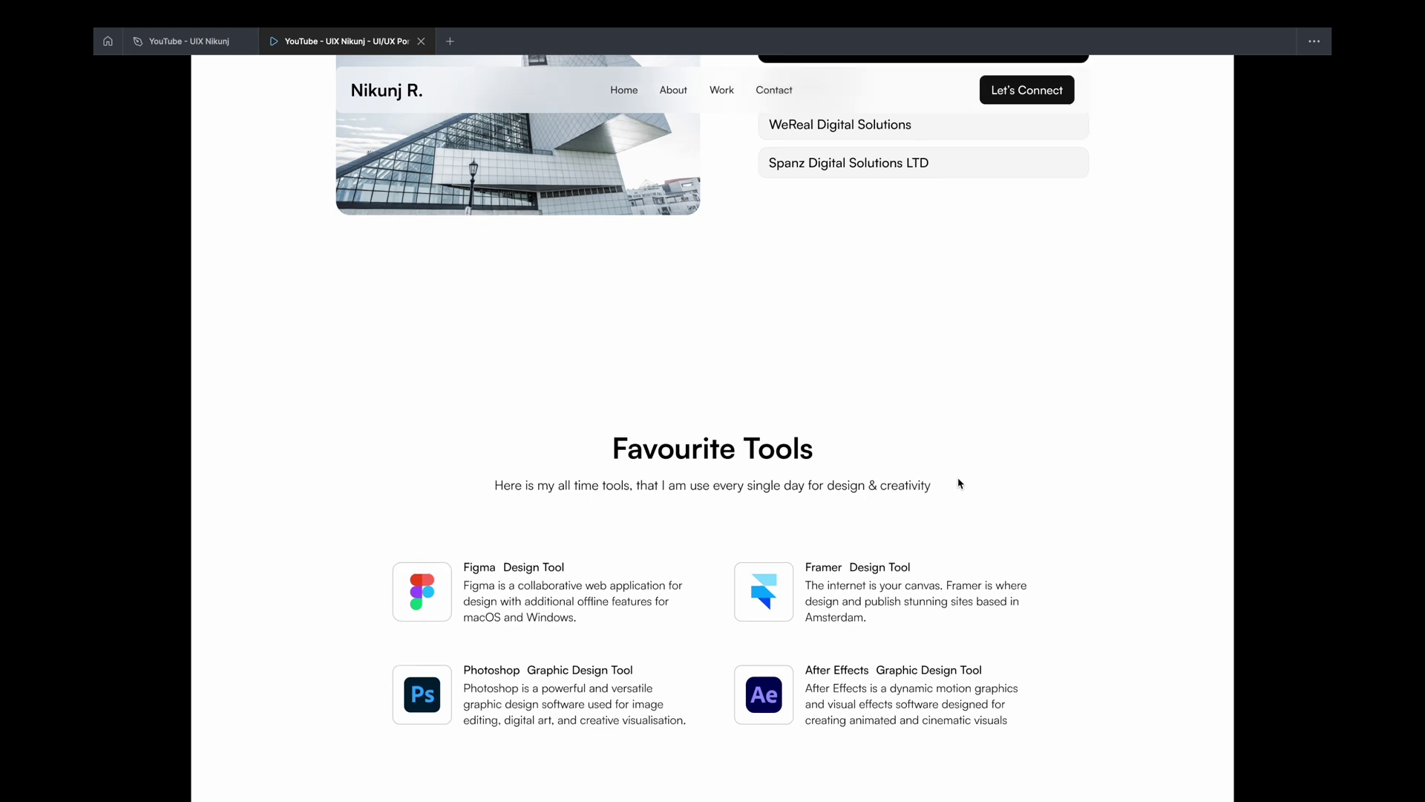
pyautogui.scroll(-1, 959, 484)
pyautogui.scroll(-1, 959, 484)
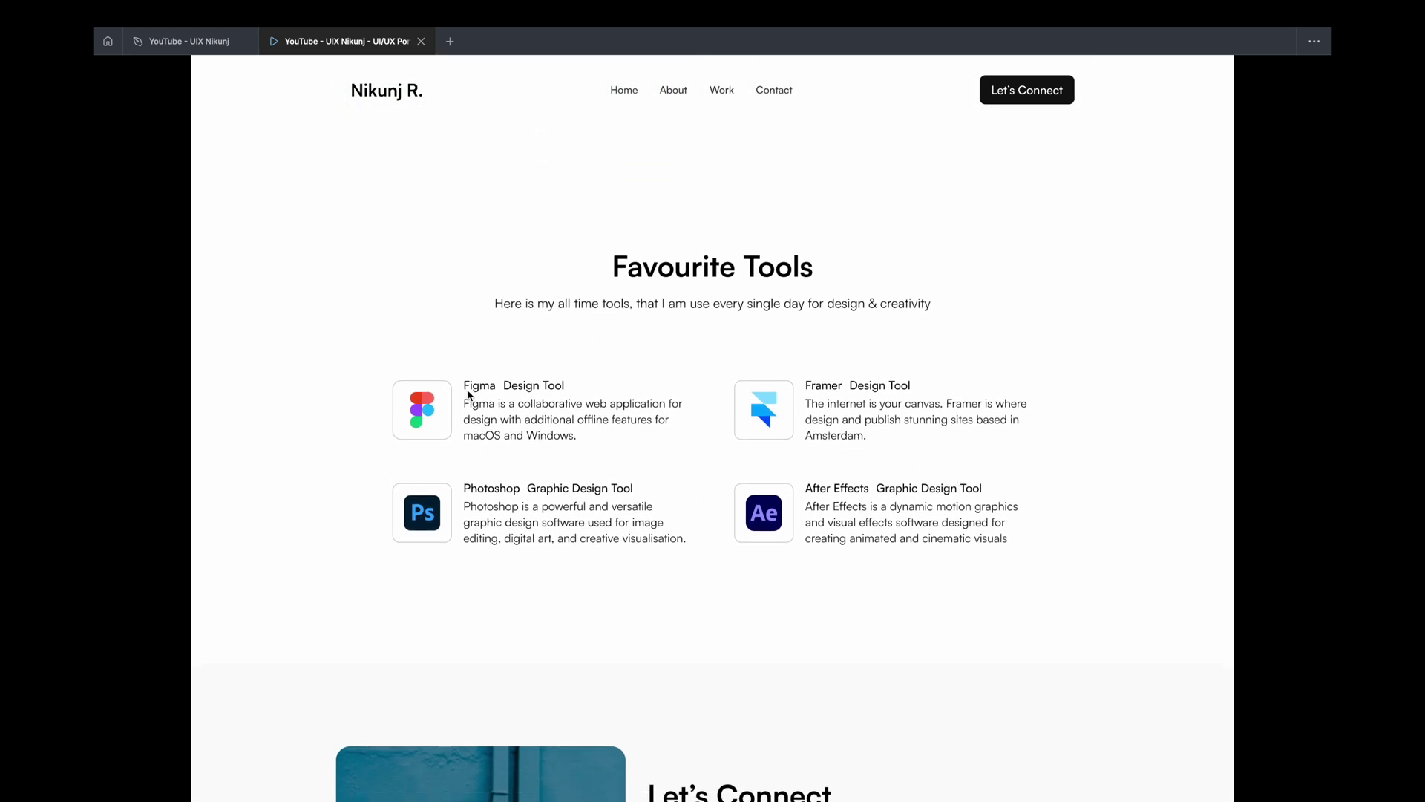
pyautogui.scroll(-1, 919, 469)
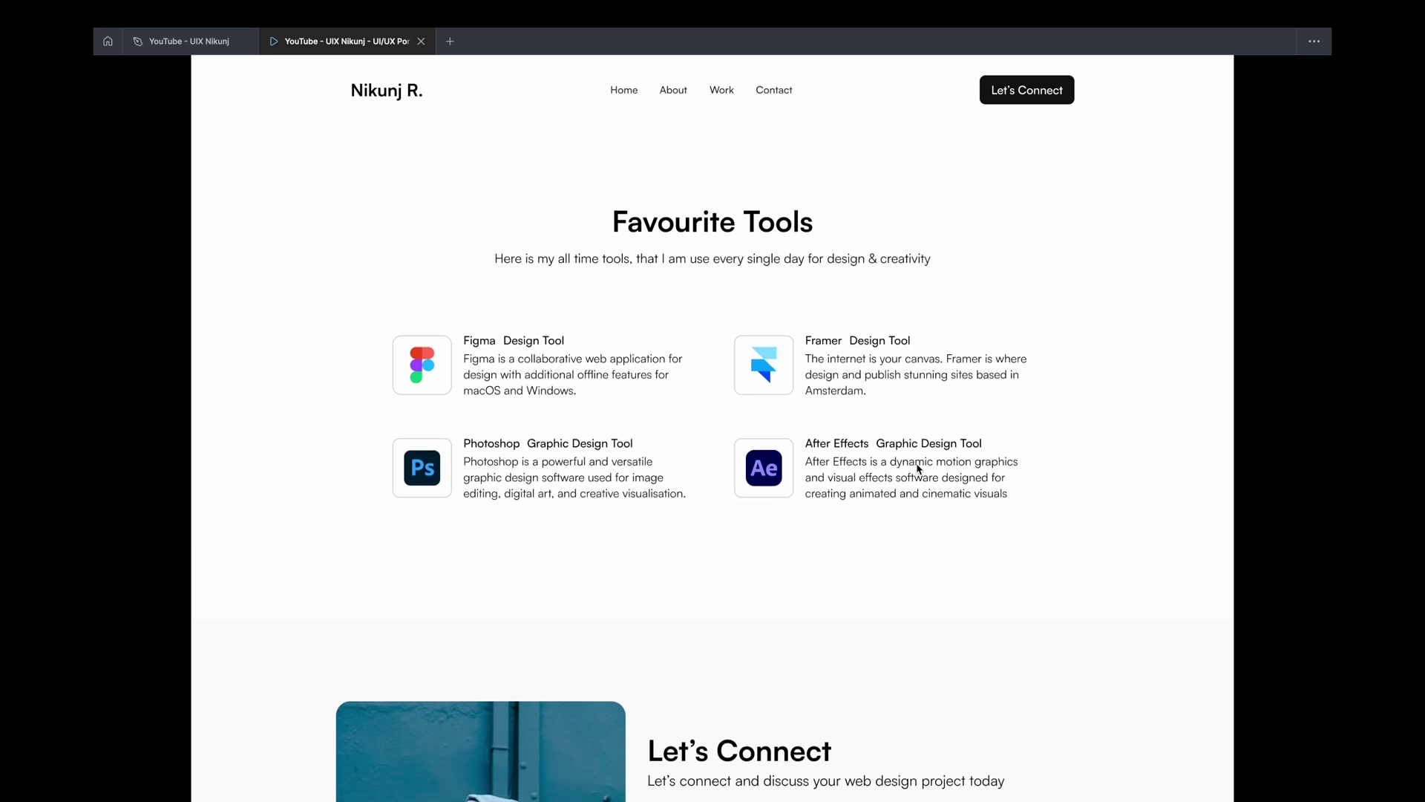
pyautogui.scroll(-1, 919, 469)
pyautogui.scroll(-1, 919, 469)
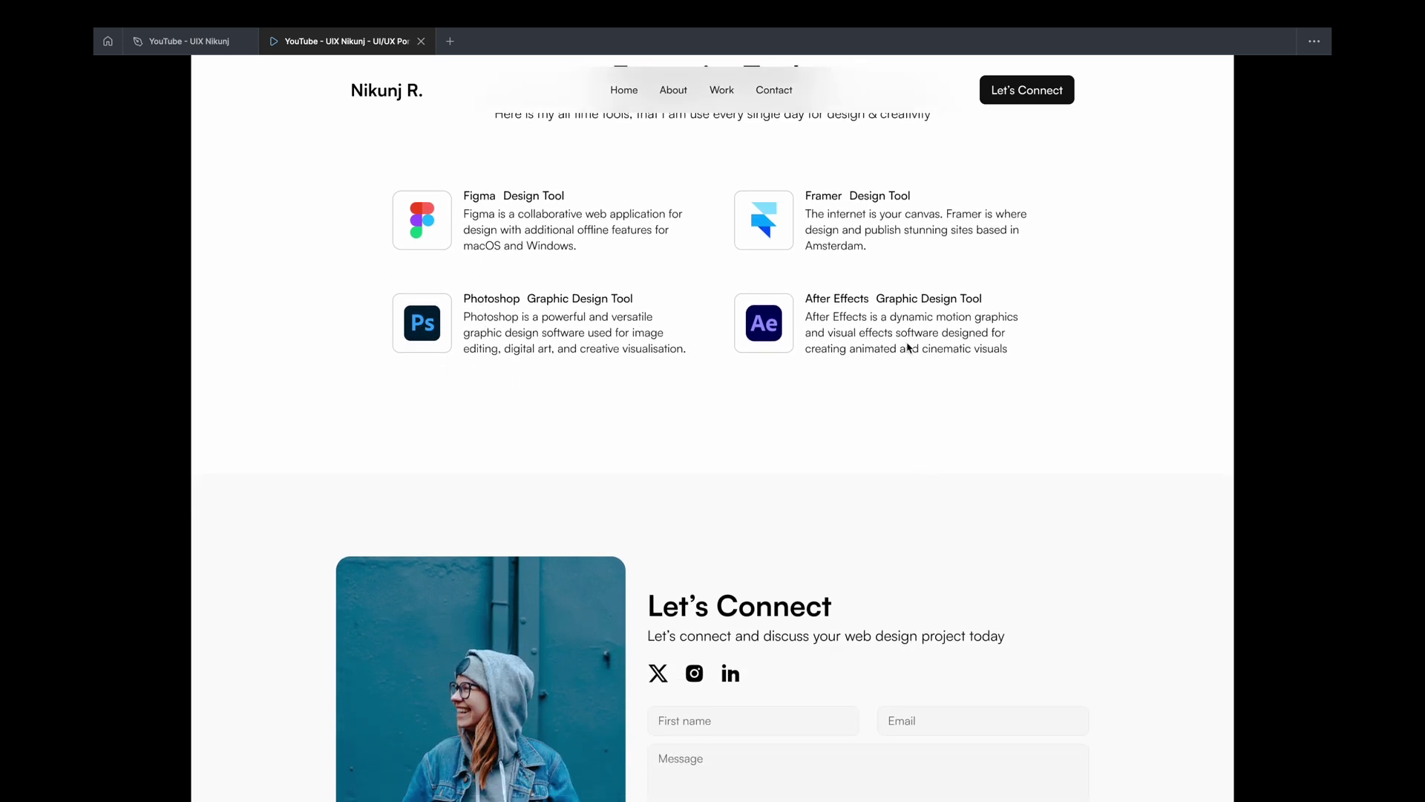
pyautogui.scroll(-2, 896, 444)
pyautogui.scroll(-1, 897, 443)
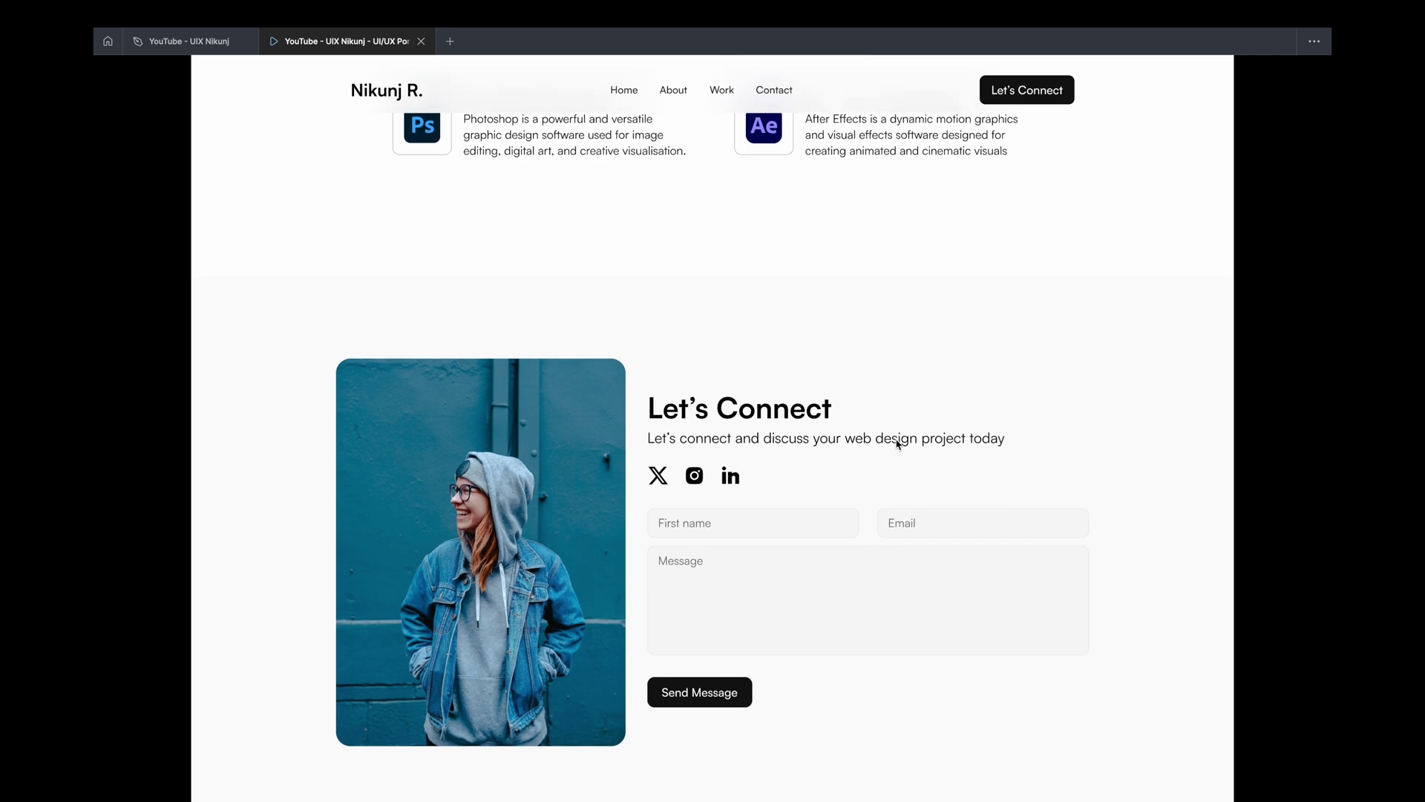
pyautogui.scroll(-1, 897, 444)
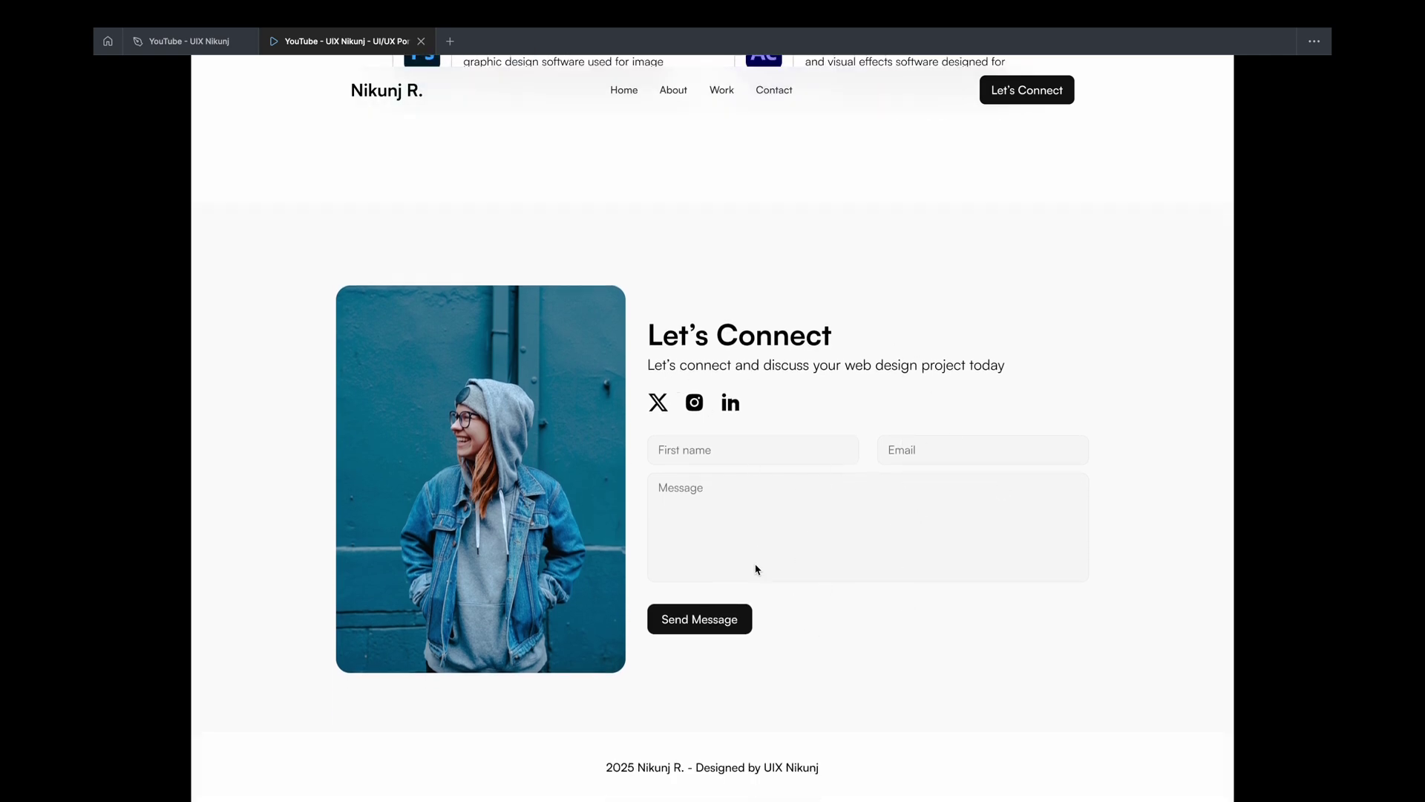
pyautogui.scroll(1, 990, 369)
pyautogui.scroll(2, 992, 369)
pyautogui.scroll(2, 992, 369)
pyautogui.scroll(2, 992, 369)
pyautogui.scroll(3, 993, 368)
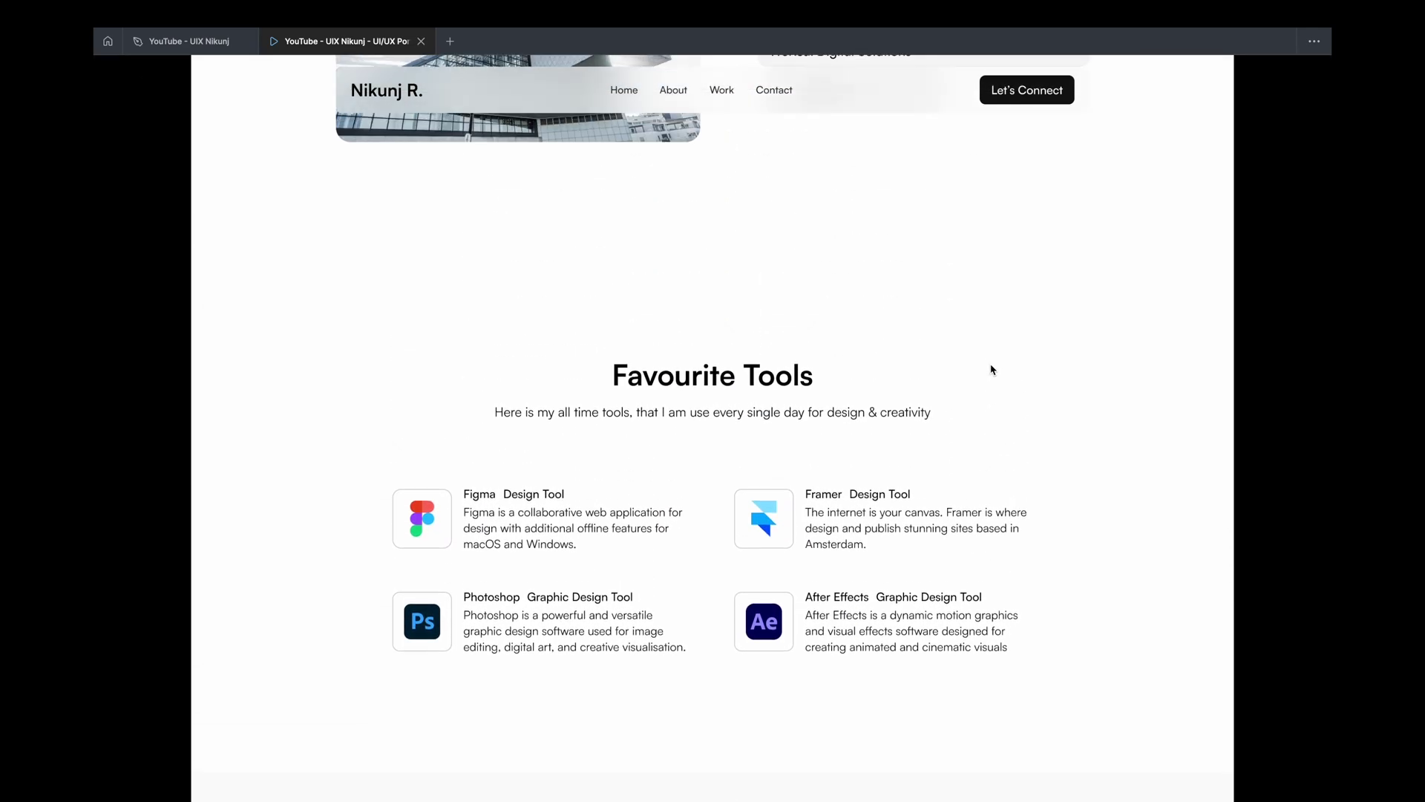
pyautogui.scroll(3, 993, 368)
pyautogui.scroll(1, 993, 369)
pyautogui.scroll(2, 992, 369)
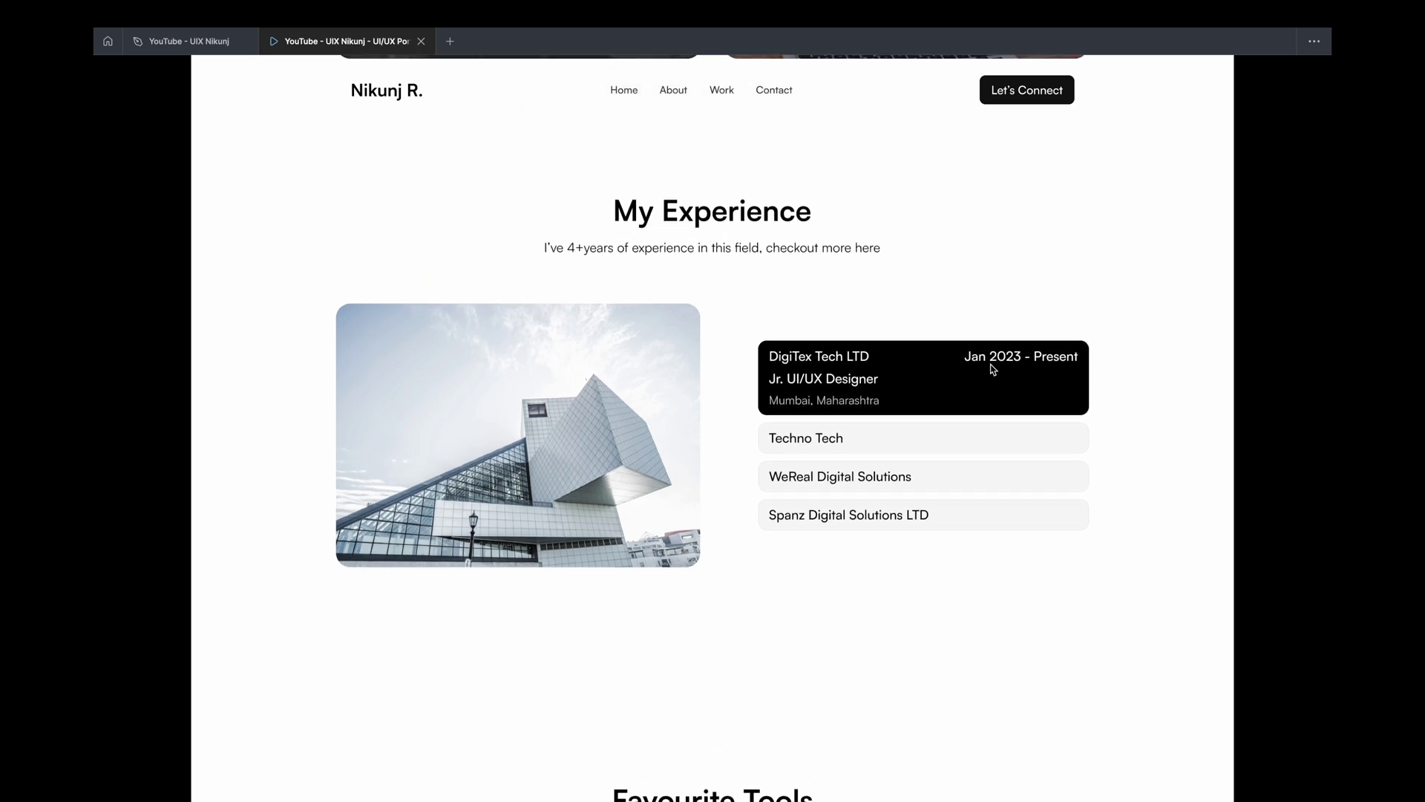
pyautogui.scroll(2, 992, 369)
pyautogui.scroll(1, 992, 369)
pyautogui.scroll(1, 992, 368)
pyautogui.scroll(-1, 993, 369)
pyautogui.scroll(1, 992, 369)
pyautogui.scroll(2, 992, 369)
pyautogui.scroll(1, 993, 368)
pyautogui.scroll(2, 992, 368)
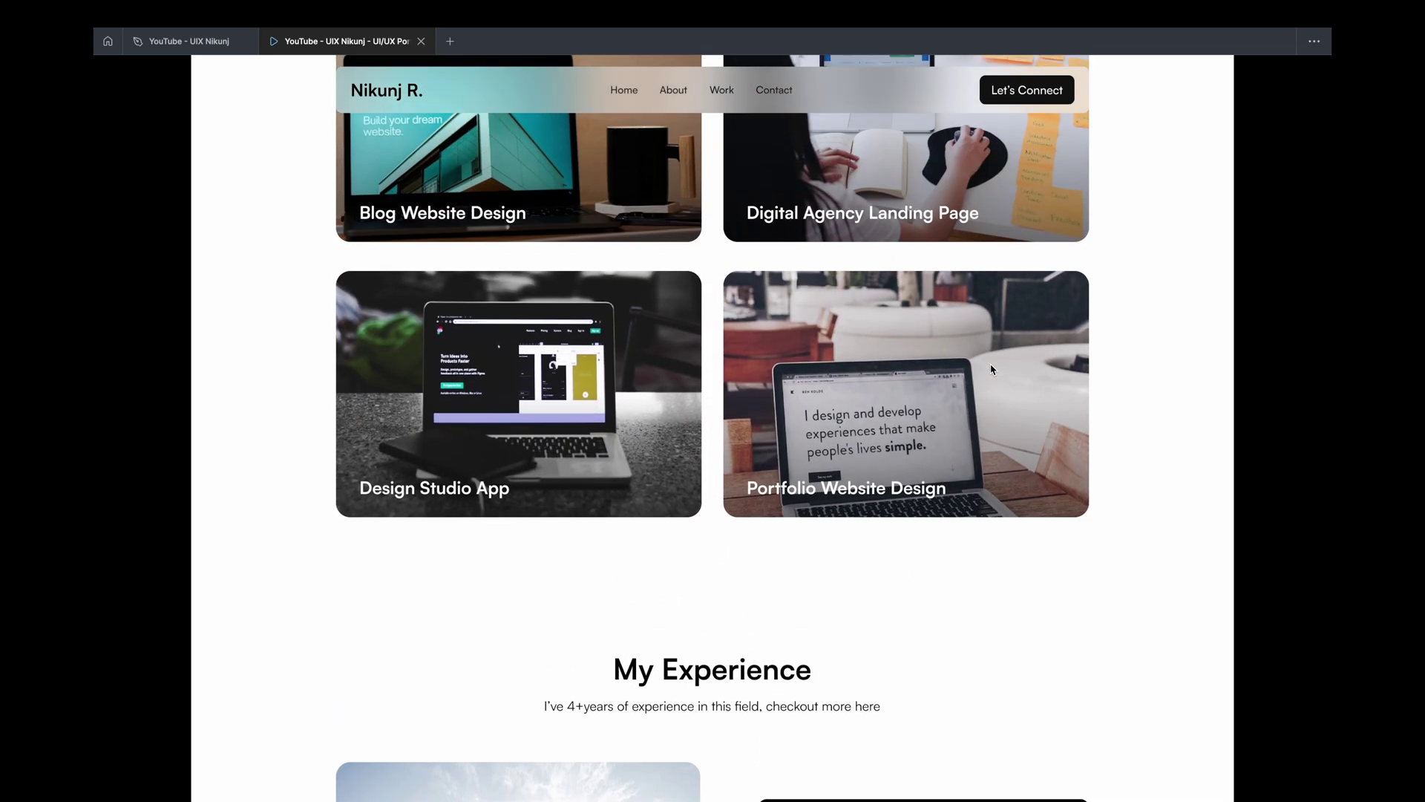
pyautogui.scroll(2, 993, 369)
pyautogui.scroll(2, 992, 369)
pyautogui.scroll(3, 992, 369)
pyautogui.scroll(1, 993, 368)
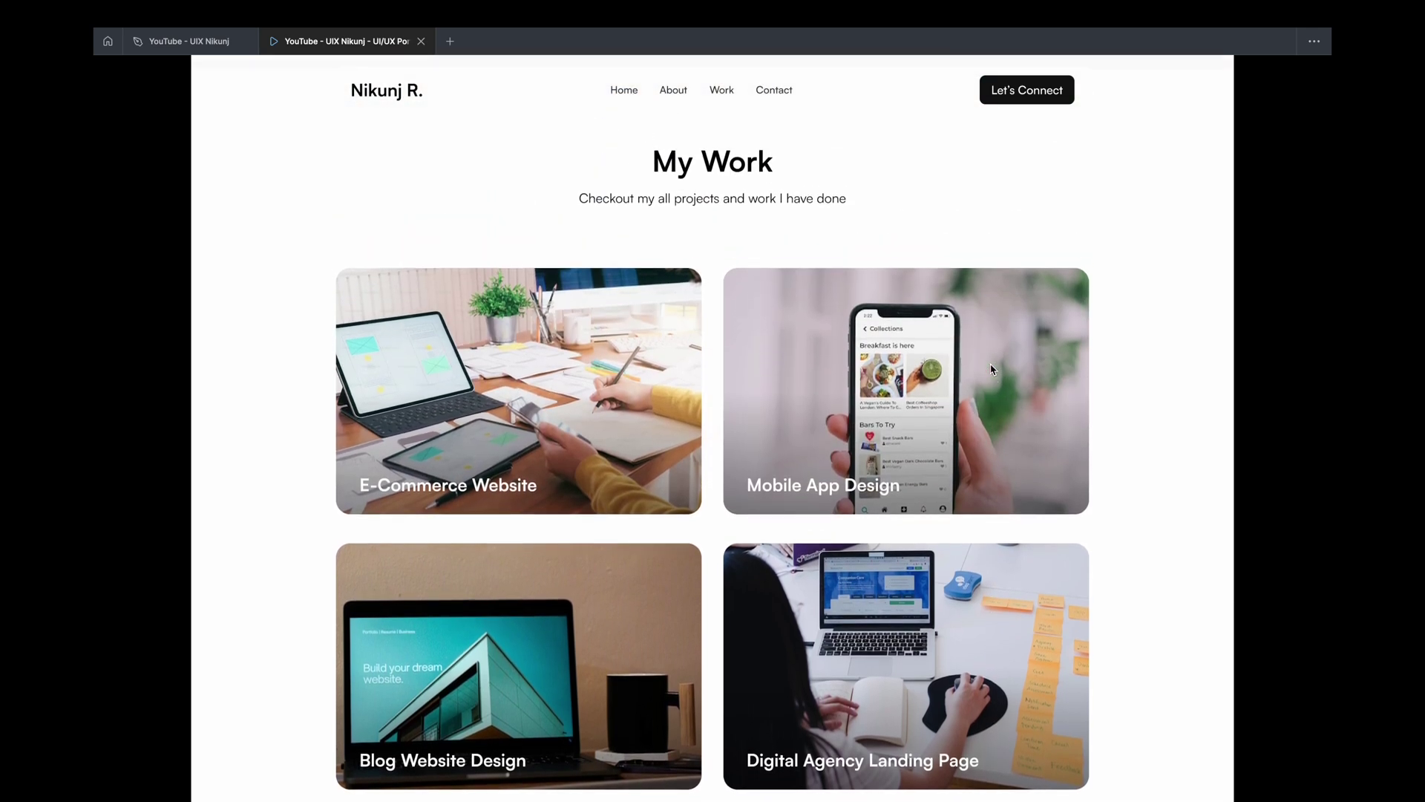
pyautogui.scroll(2, 992, 369)
pyautogui.scroll(1, 992, 369)
pyautogui.scroll(2, 992, 369)
pyautogui.scroll(2, 992, 369)
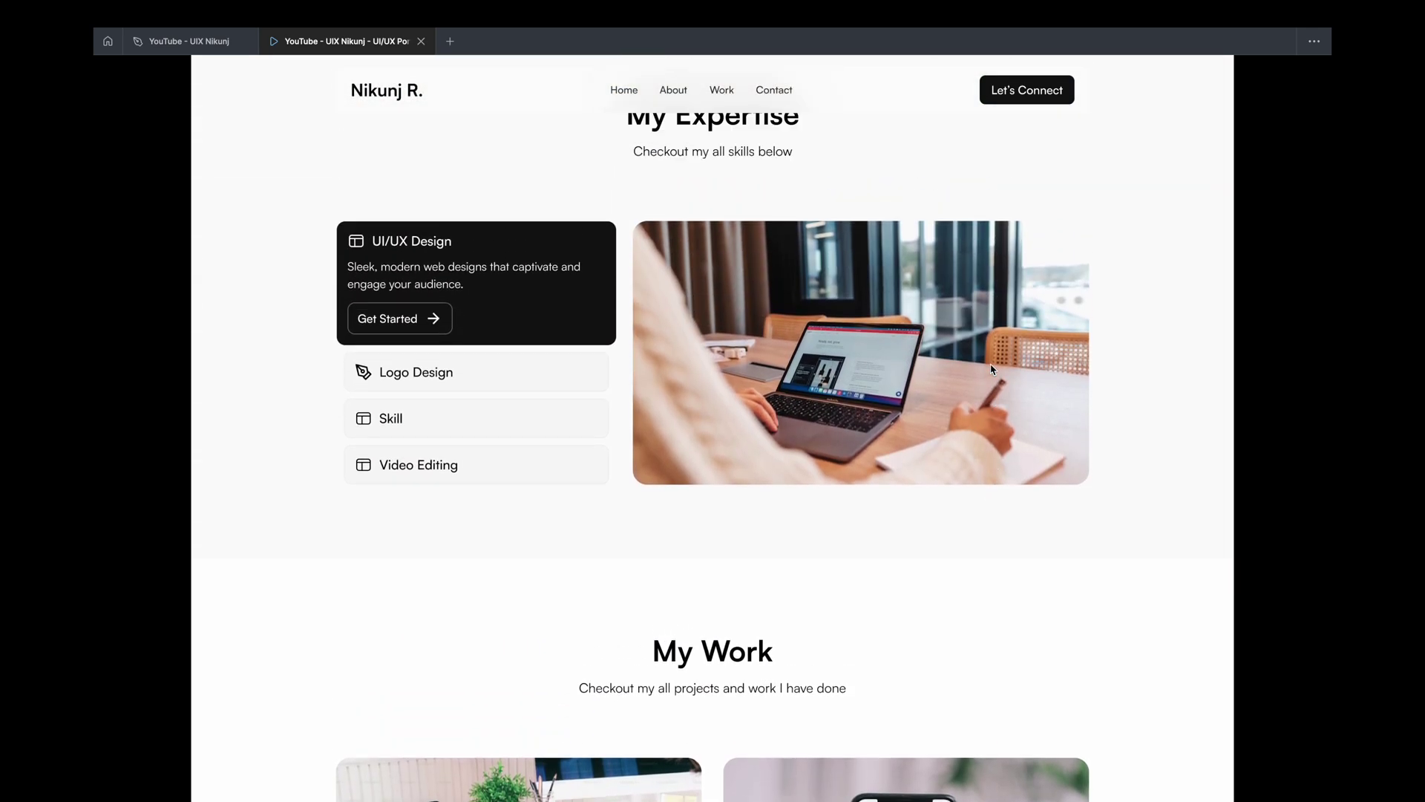
pyautogui.scroll(1, 992, 368)
pyautogui.scroll(3, 993, 369)
pyautogui.scroll(2, 992, 369)
pyautogui.scroll(3, 992, 369)
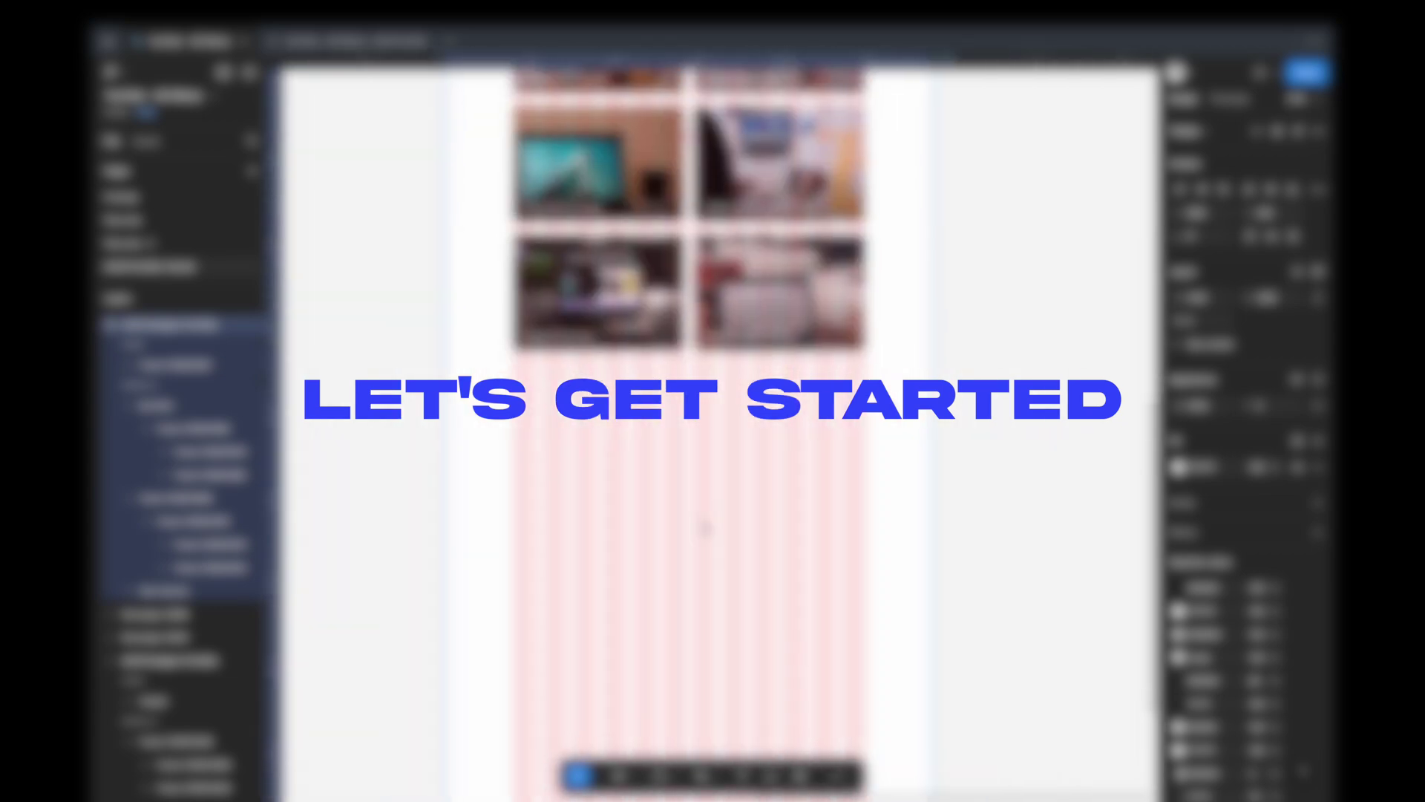
pyautogui.moveTo(489, 427); pyautogui.dragTo(804, 583)
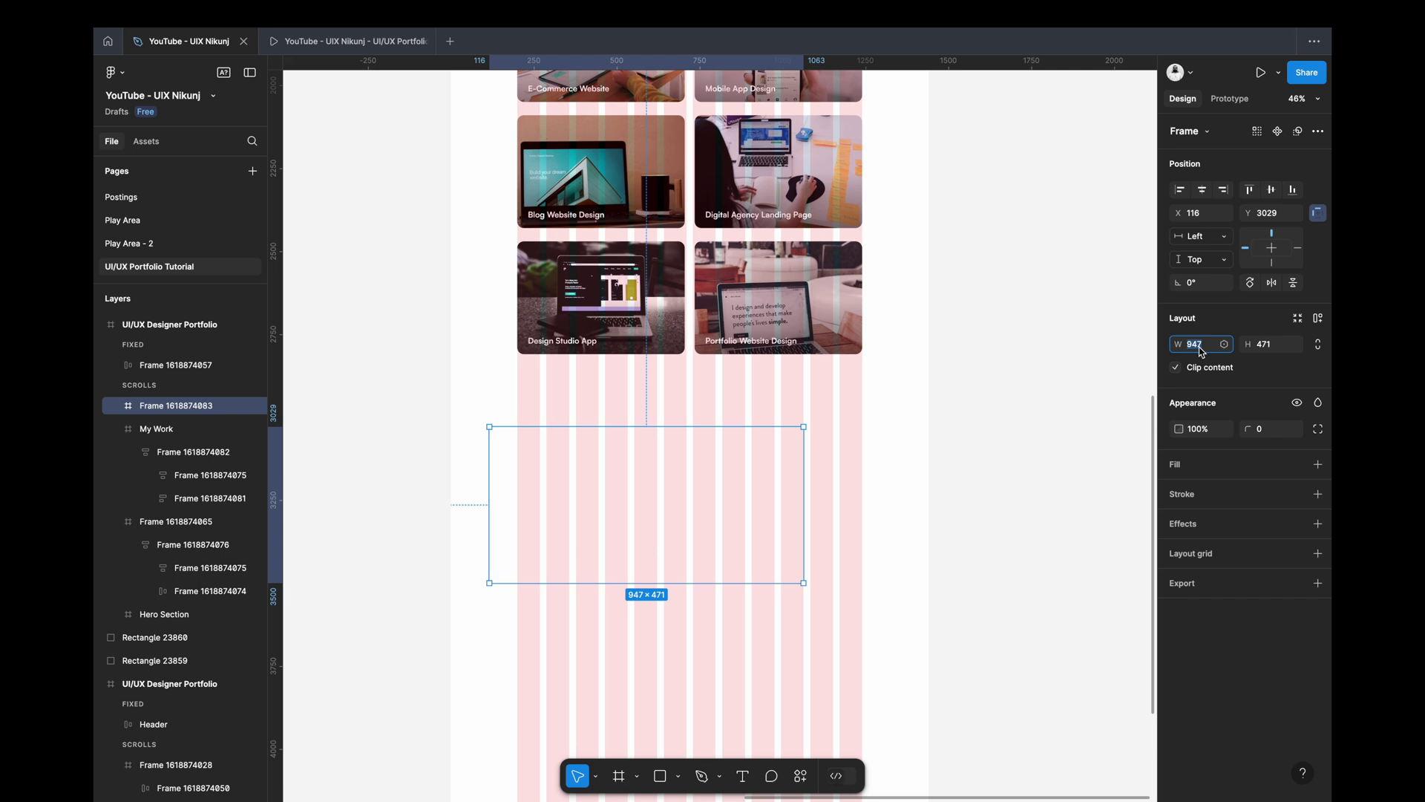
pyautogui.press('Tab')
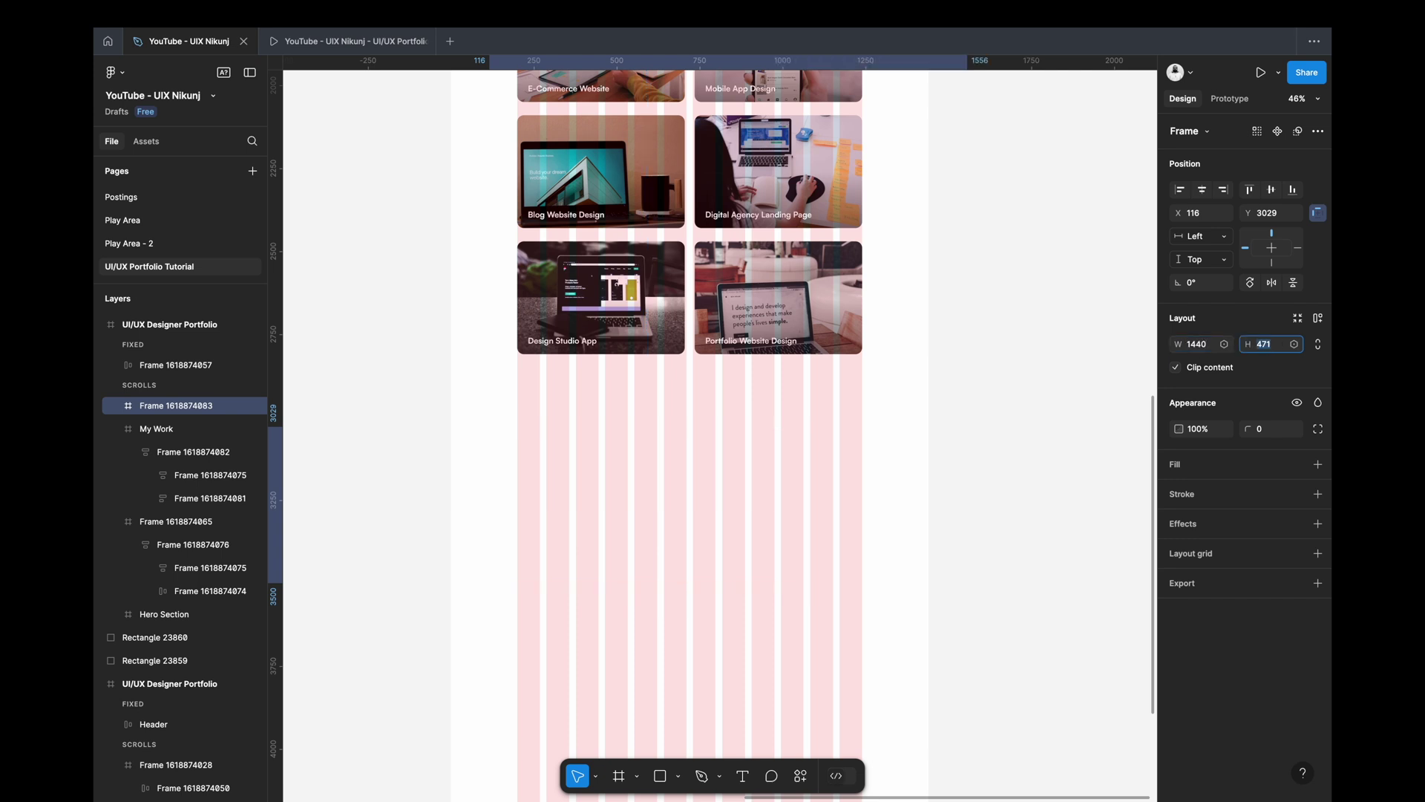
pyautogui.write('730')
pyautogui.press('Return')
pyautogui.keyDown('shift'); pyautogui.click(809, 378); pyautogui.keyUp('shift')
pyautogui.click(732, 413)
# Copy the My Work heading and subtitle group into the new section frame
pyautogui.scroll(4, 691, 394)
pyautogui.scroll(5, 647, 379)
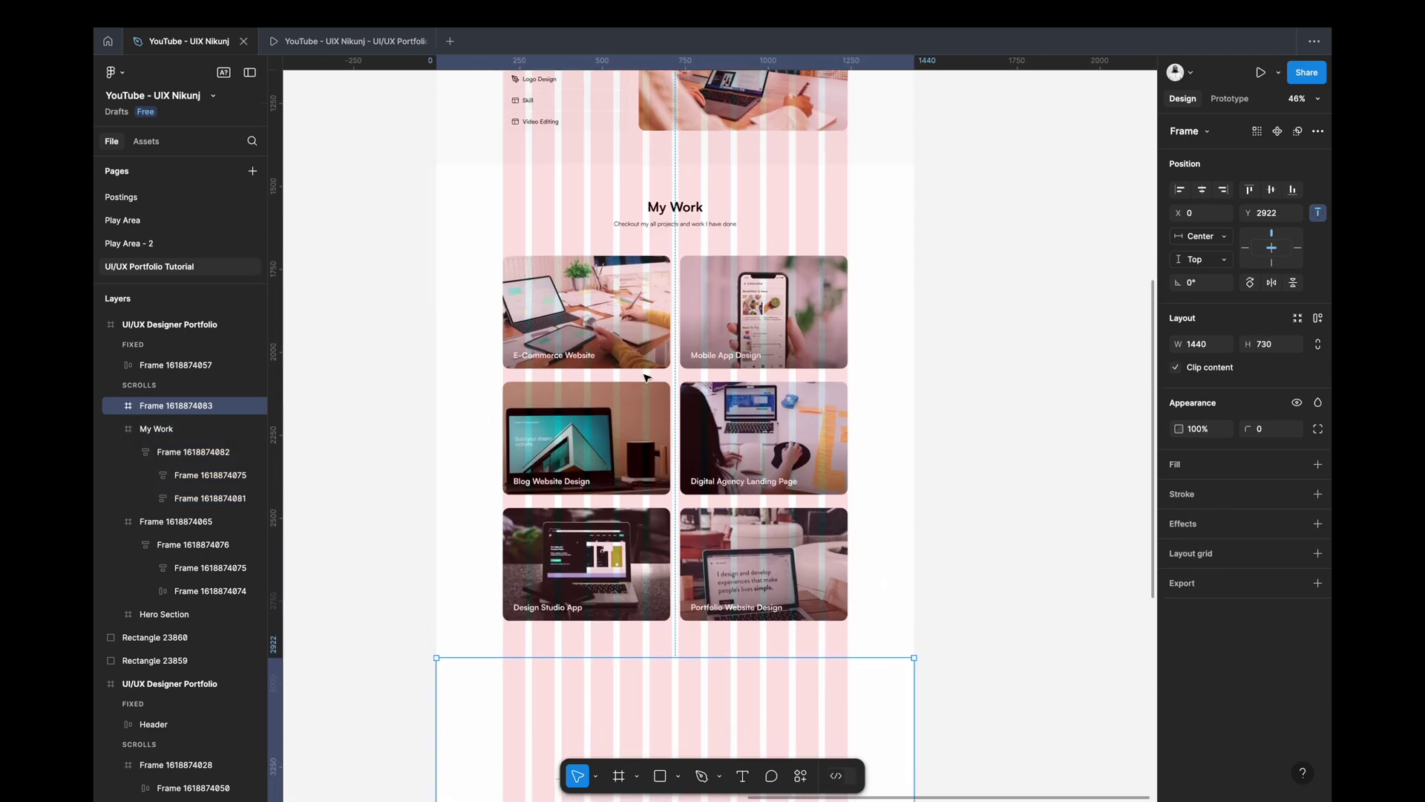
pyautogui.click(668, 211)
pyautogui.rightClick(680, 214)
pyautogui.click(695, 223)
pyautogui.scroll(-5, 675, 445)
pyautogui.click(674, 502)
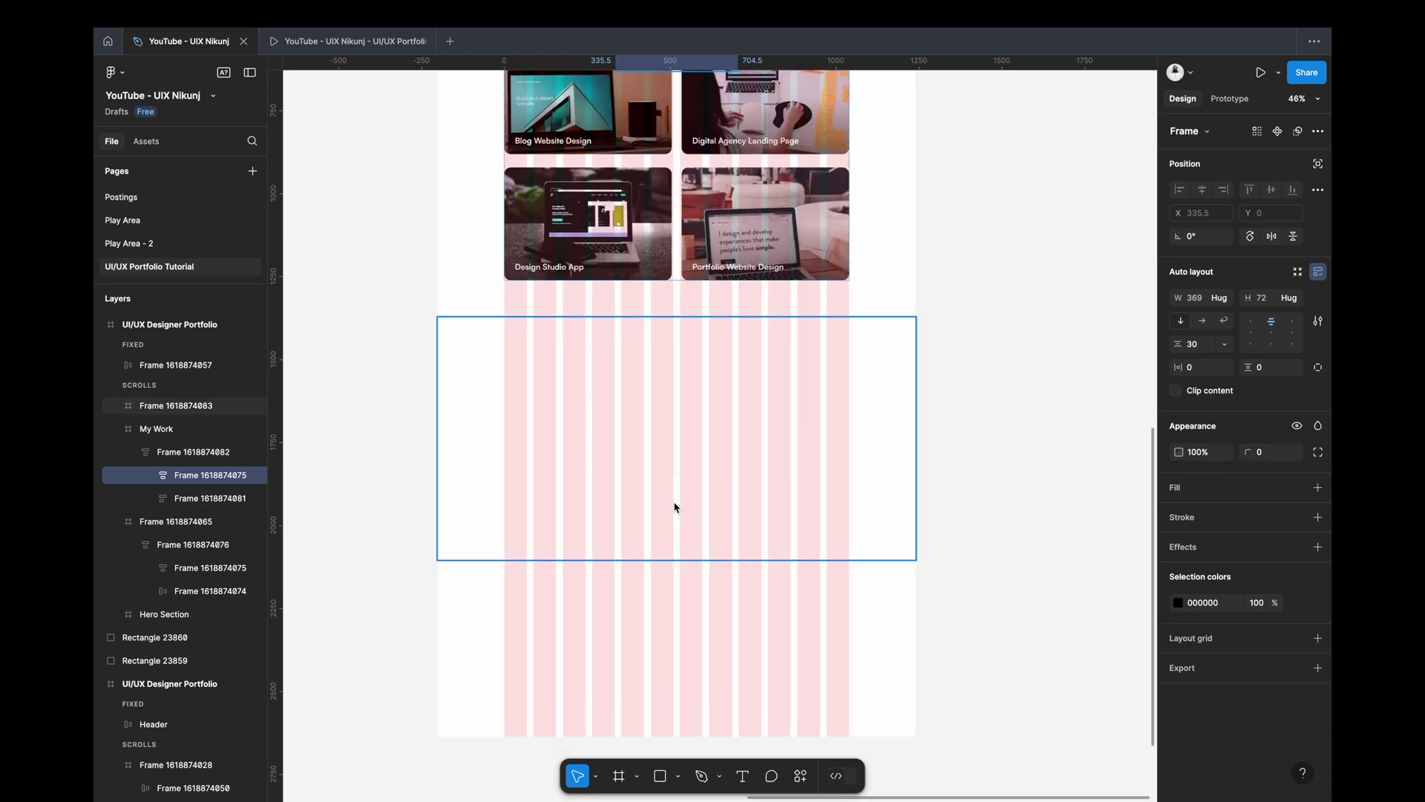
pyautogui.hotkey('ctrl', 'v')
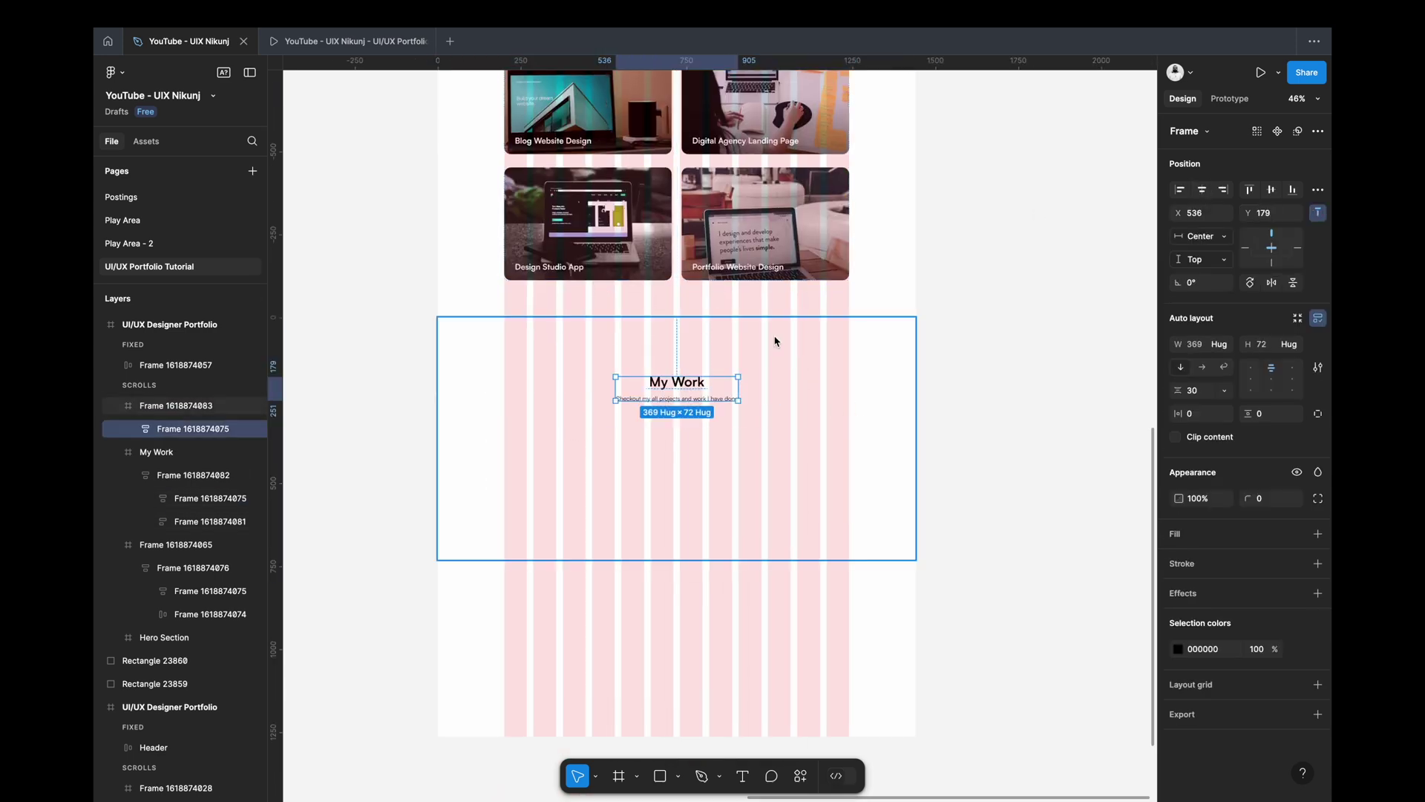
# Rename the pasted heading to 'My Experience' and rewrite the subtitle about 4+ years' experience
pyautogui.scroll(5, 772, 371)
pyautogui.click(667, 354)
pyautogui.doubleClick(667, 354)
pyautogui.write('My W')
pyautogui.press('BackSpace')
pyautogui.write('Experience')
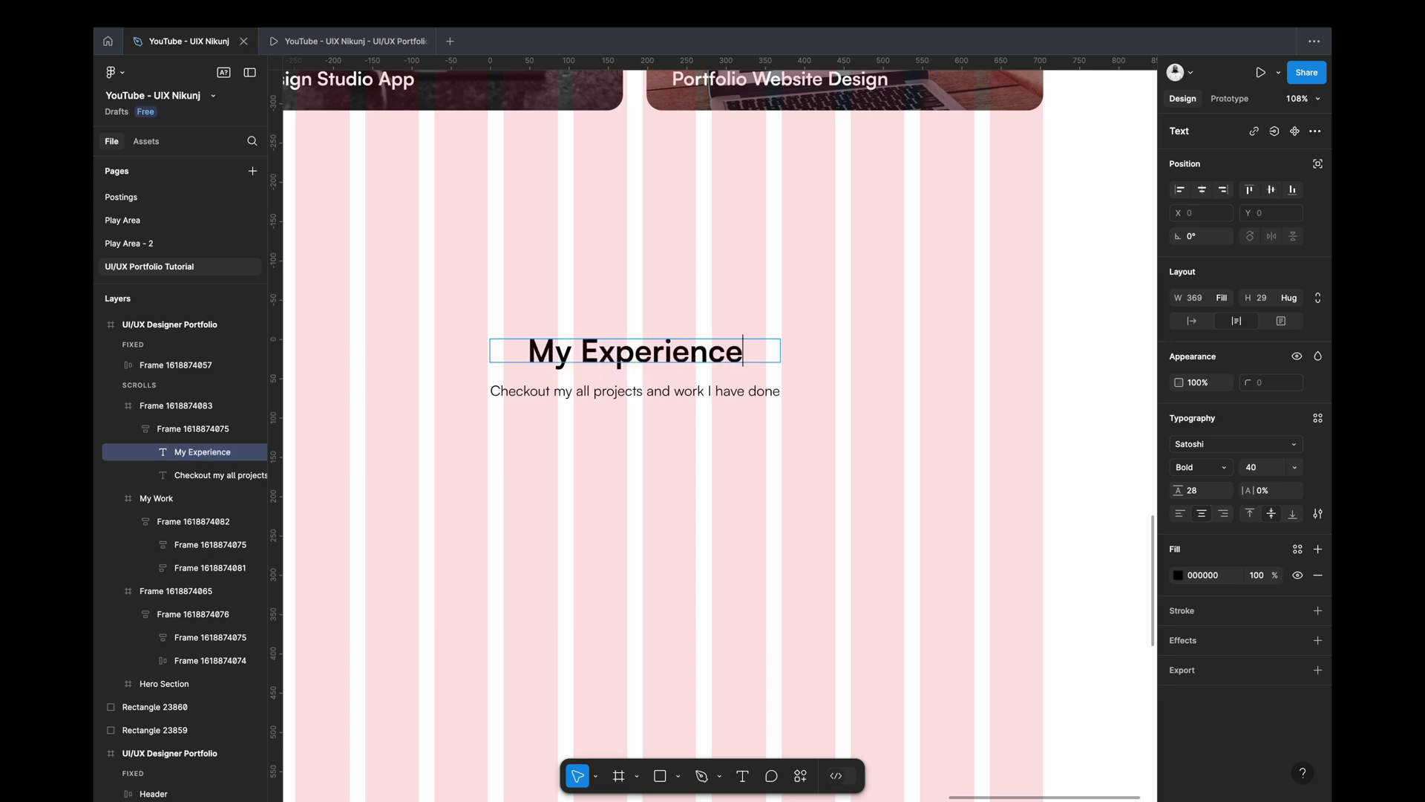
pyautogui.doubleClick(657, 392)
pyautogui.press('BackSpace')
pyautogui.write("I've 4+years of experience in")
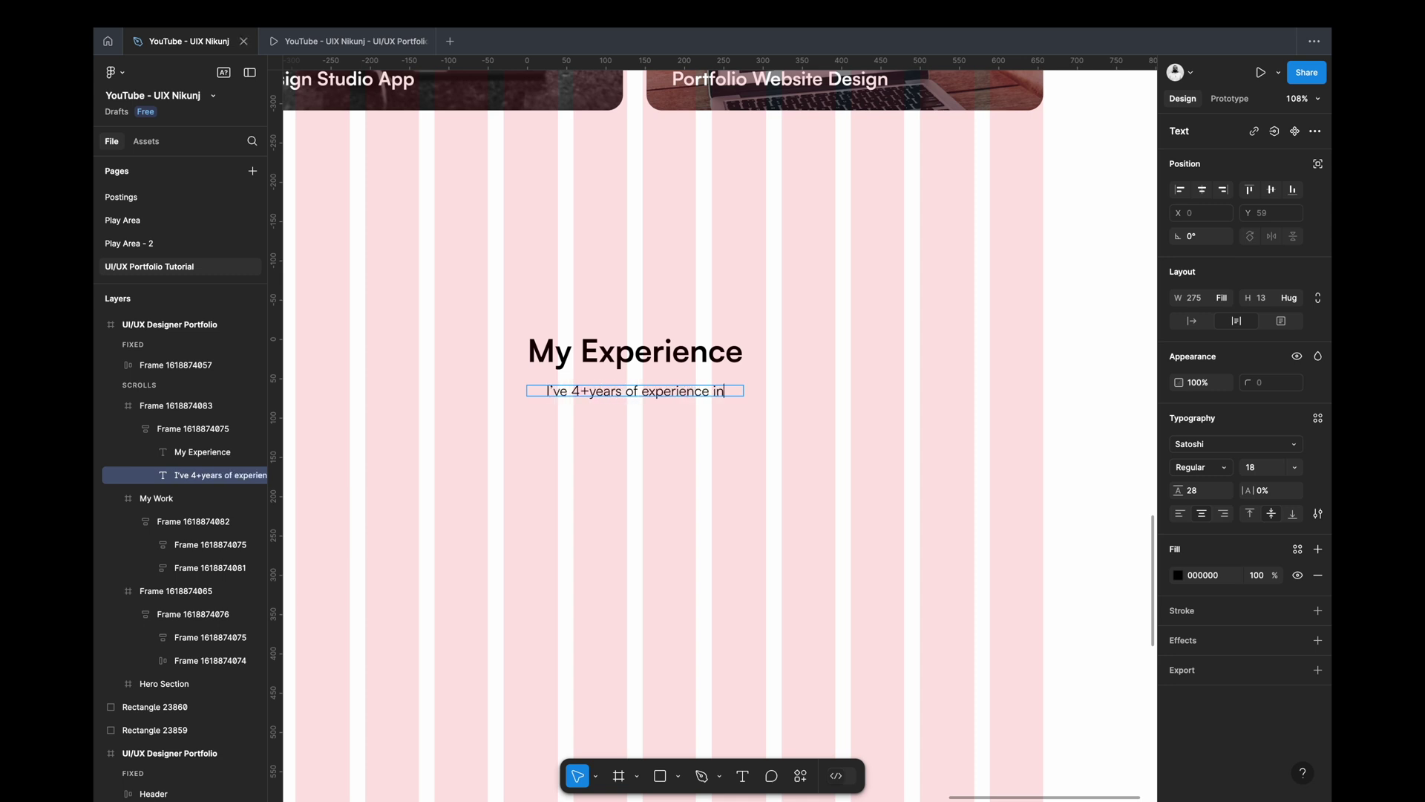
pyautogui.write('this field. checkout more ')
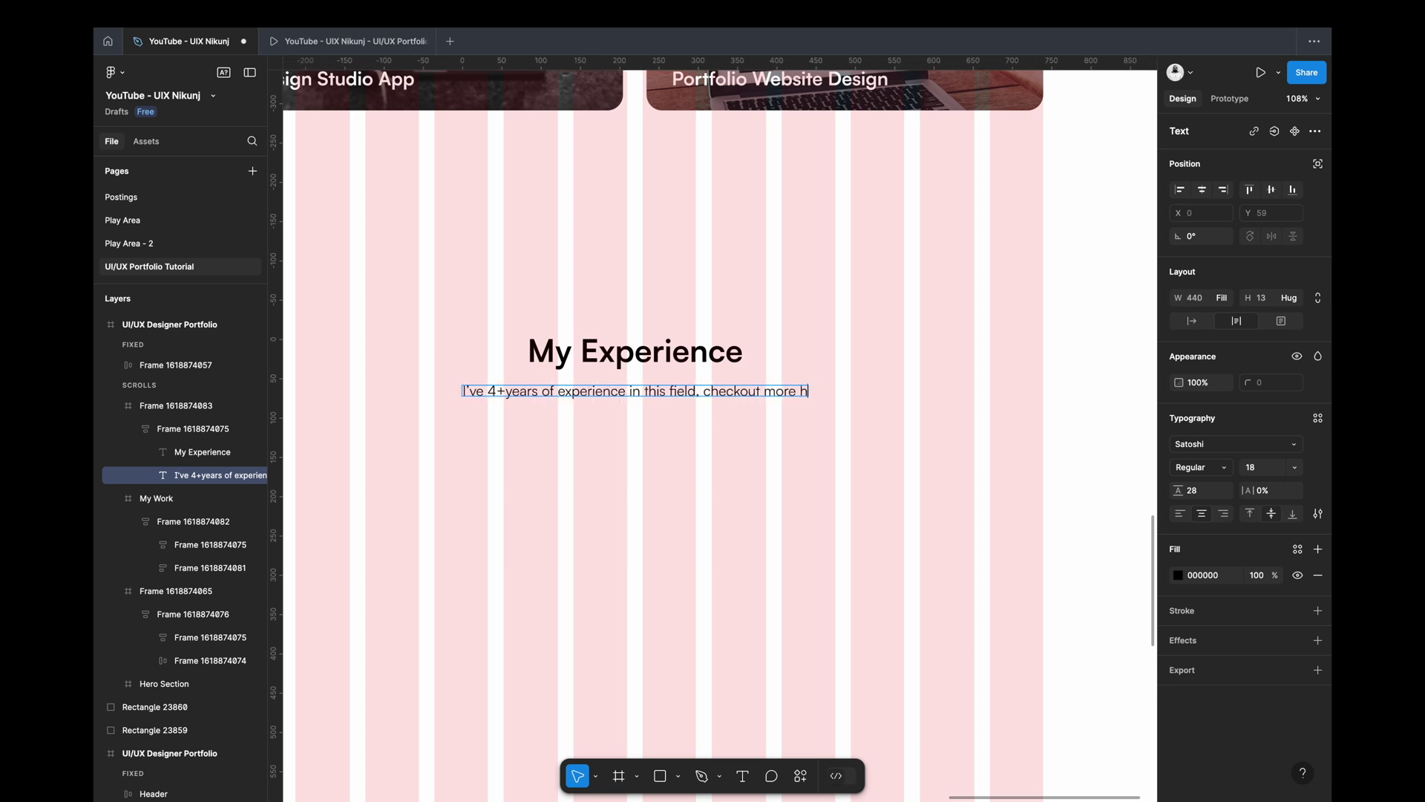
pyautogui.write('here')
pyautogui.press('Escape')
pyautogui.press('Escape')
pyautogui.scroll(-3, 728, 475)
pyautogui.scroll(-3, 728, 475)
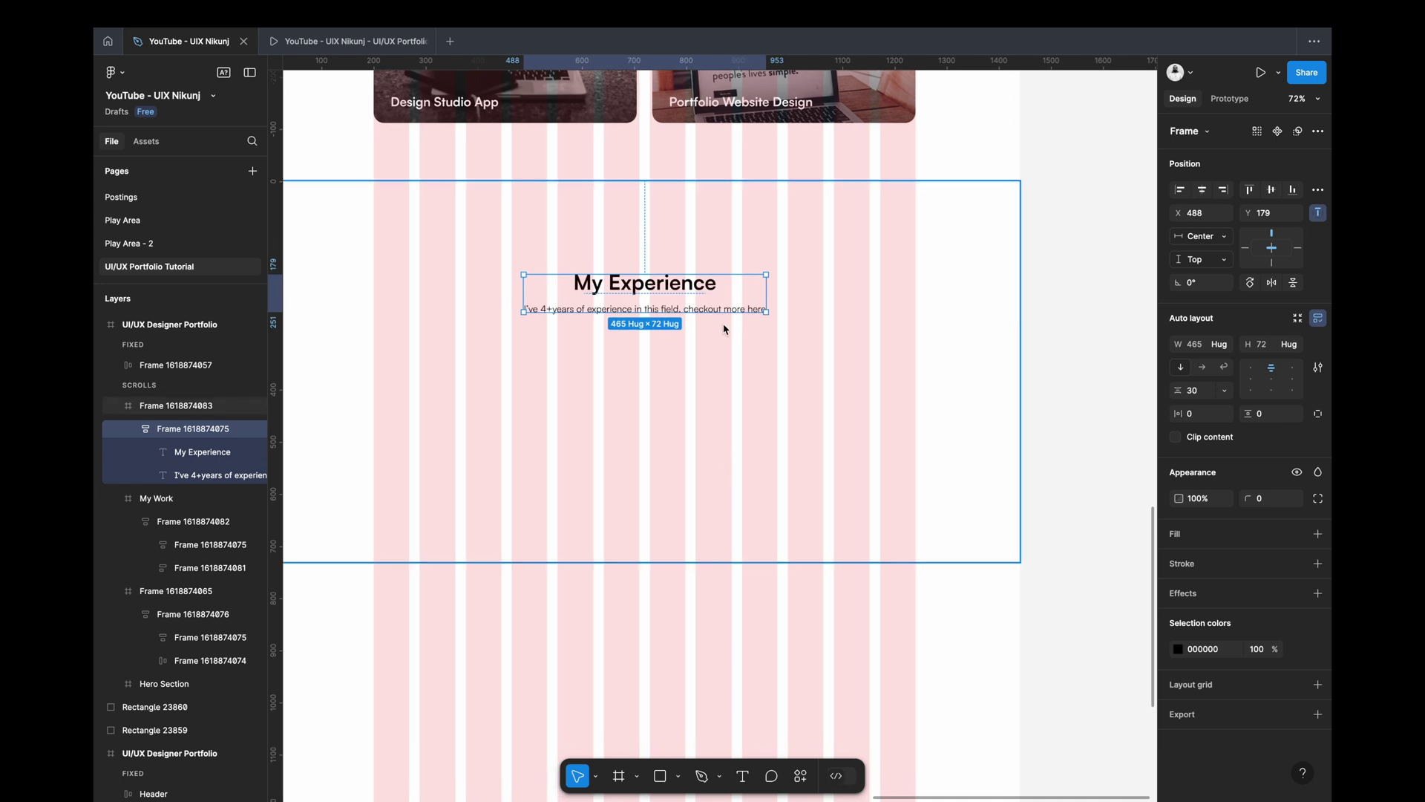
# Move the My Experience heading group up toward the top of the section
pyautogui.scroll(1, 730, 319)
pyautogui.moveTo(730, 320); pyautogui.dragTo(729, 291)
pyautogui.click(712, 350)
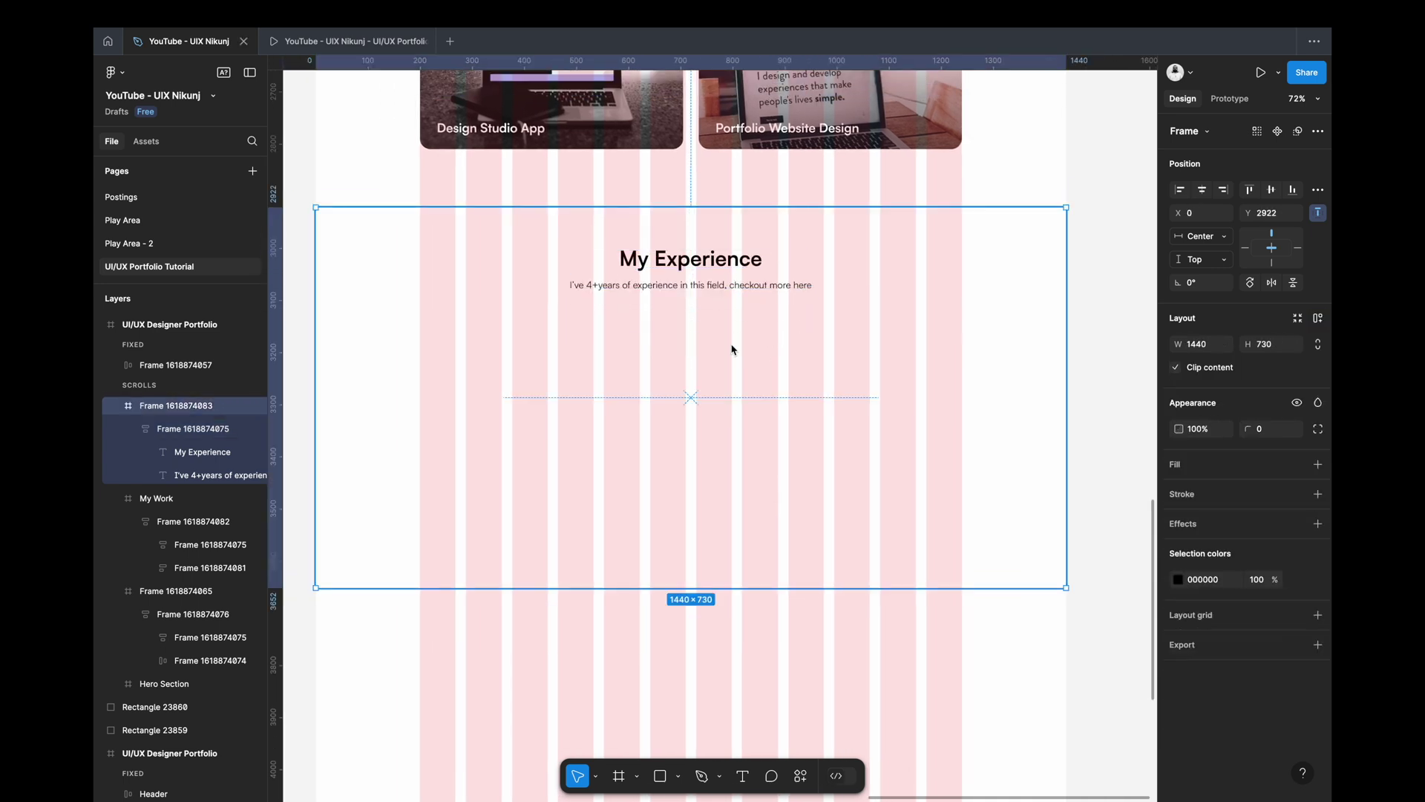
pyautogui.hscroll(-1, 653, 461)
# Add a 503×364 rectangle with 20 corner radius beneath the subtitle
pyautogui.click(660, 776)
pyautogui.moveTo(457, 329)
pyautogui.mouseDown()
pyautogui.moveTo(566, 404)
pyautogui.moveTo(603, 461)
pyautogui.mouseUp()
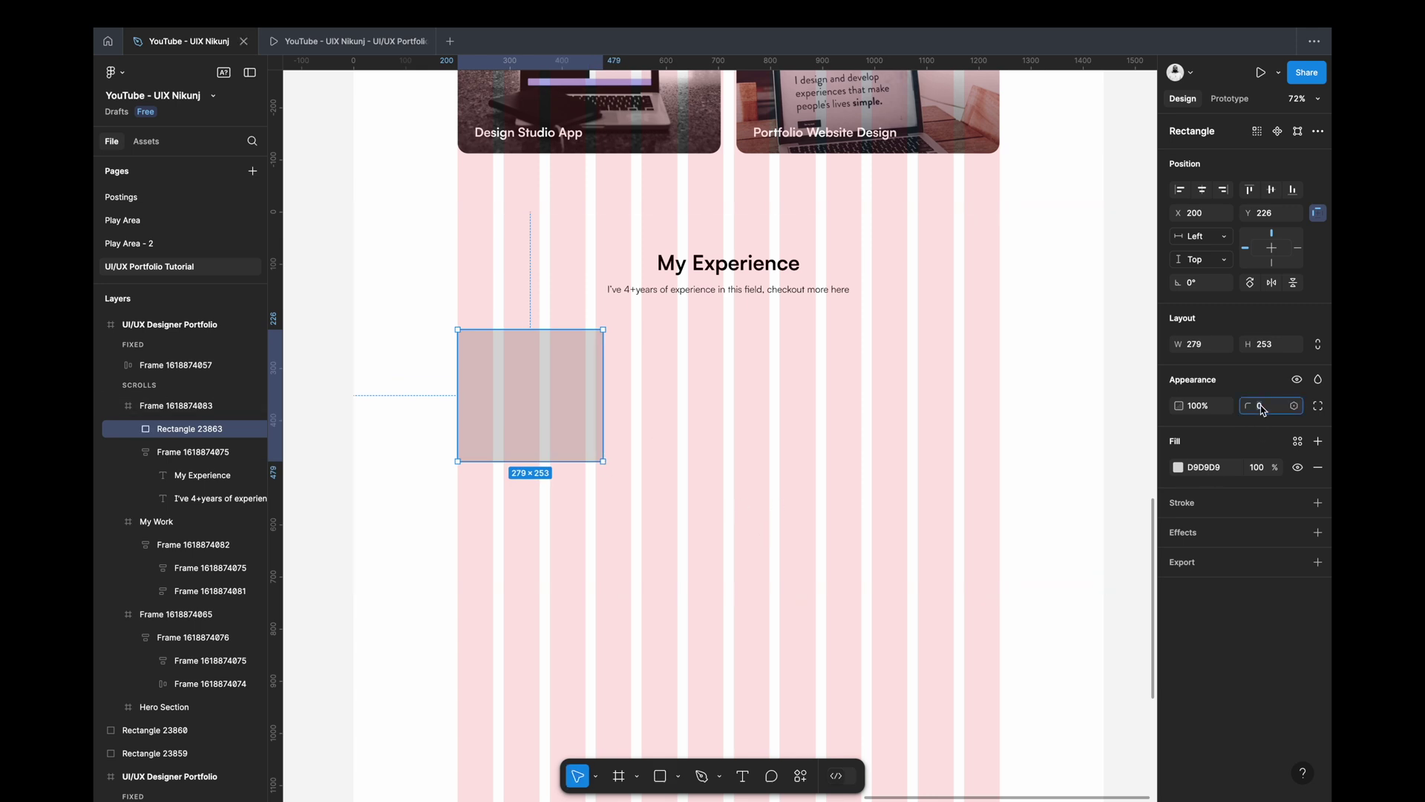
pyautogui.click(1197, 344)
pyautogui.press('Tab')
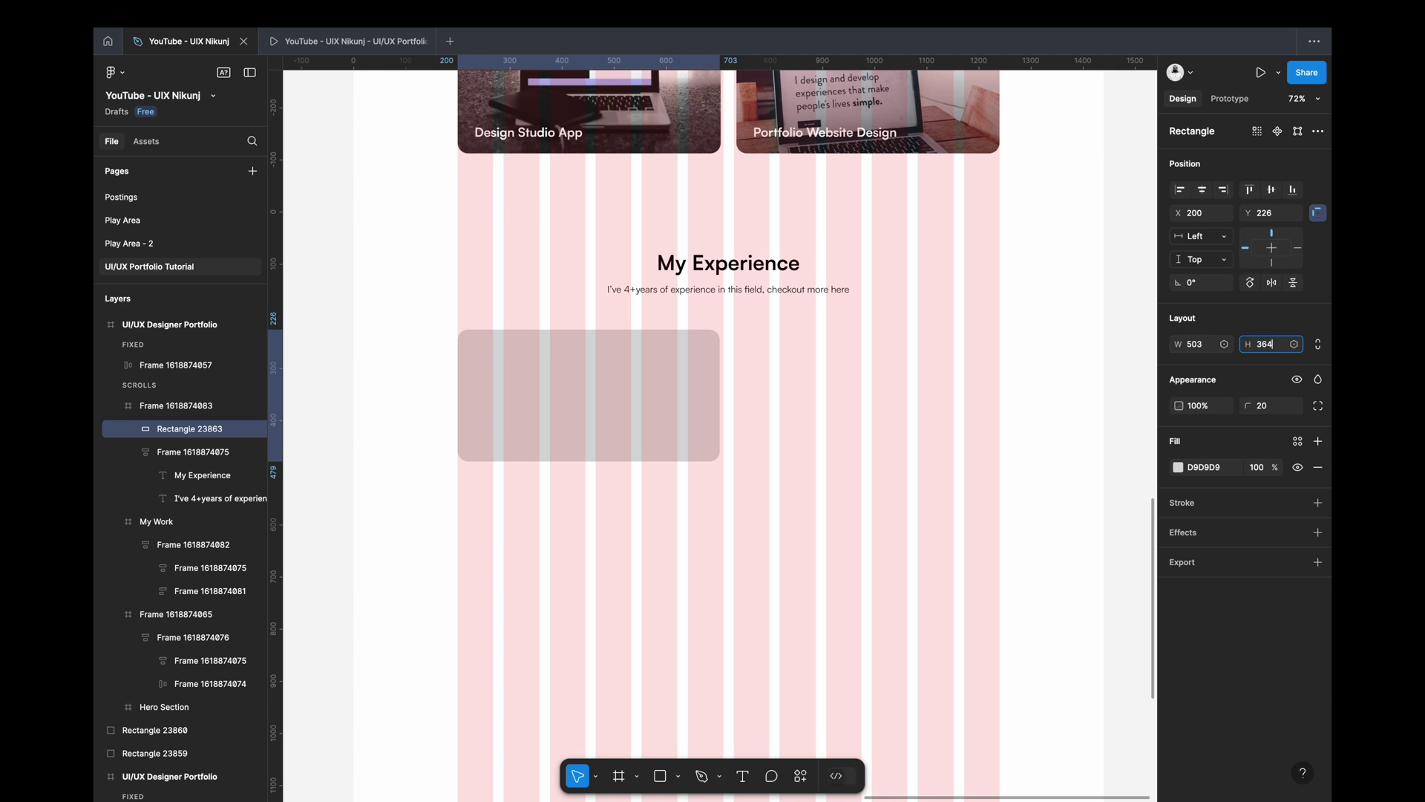
pyautogui.write('4')
pyautogui.press('Return')
pyautogui.hscroll(2, 729, 471)
pyautogui.click(671, 368)
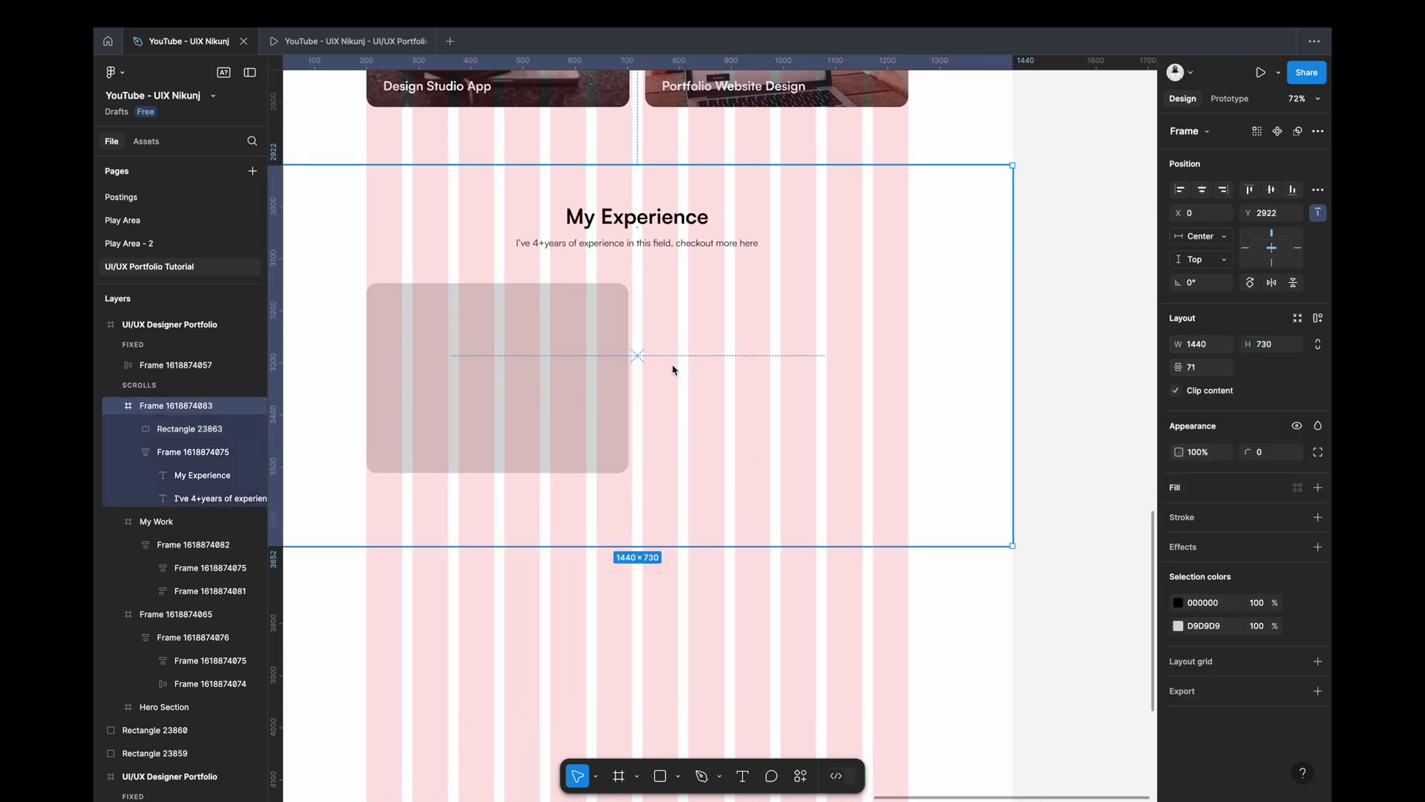
pyautogui.hscroll(1, 665, 362)
# Add a medium-weight 'DigiTex Tech LTD' company name text beside the grey rectangle
pyautogui.press('t')
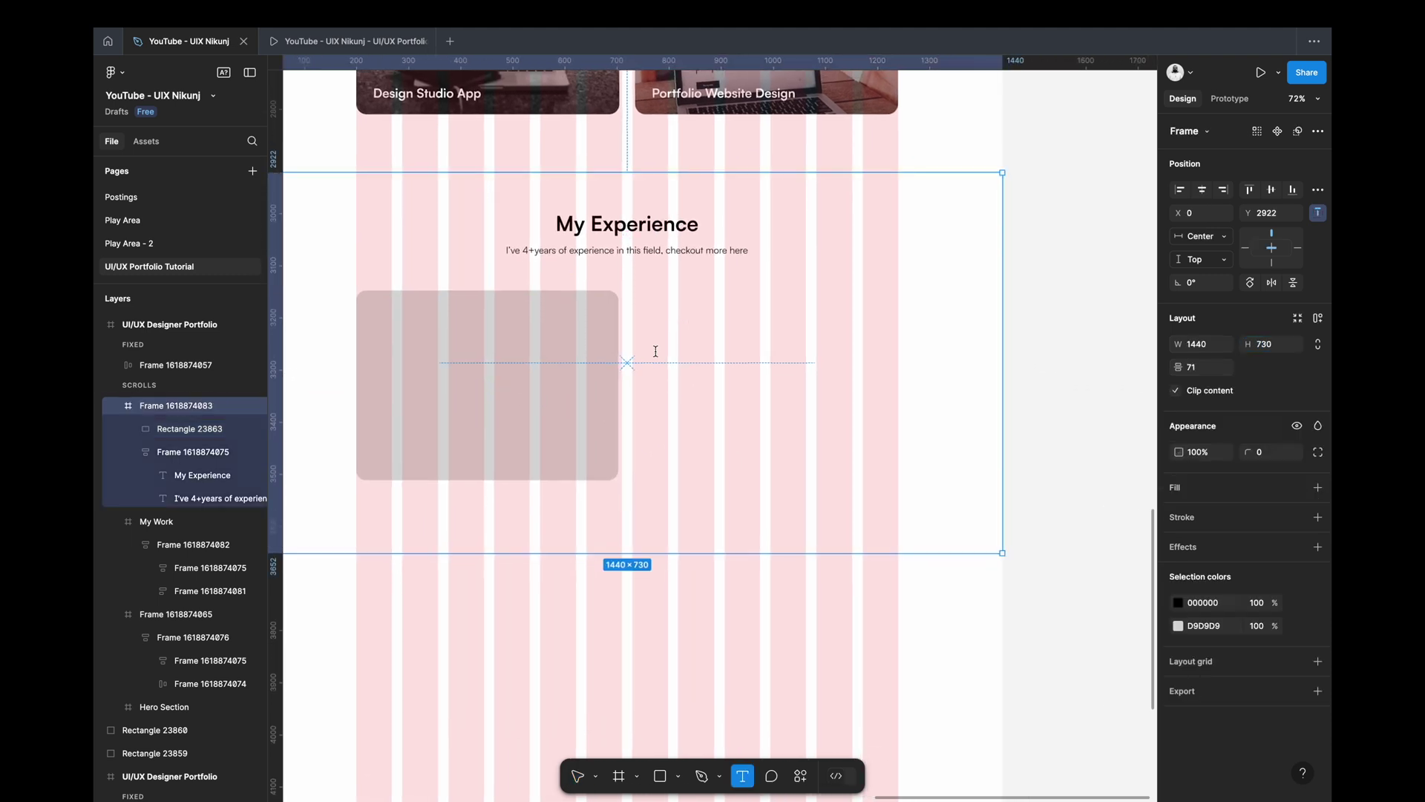
pyautogui.click(656, 358)
pyautogui.scroll(4, 656, 353)
pyautogui.press('Escape')
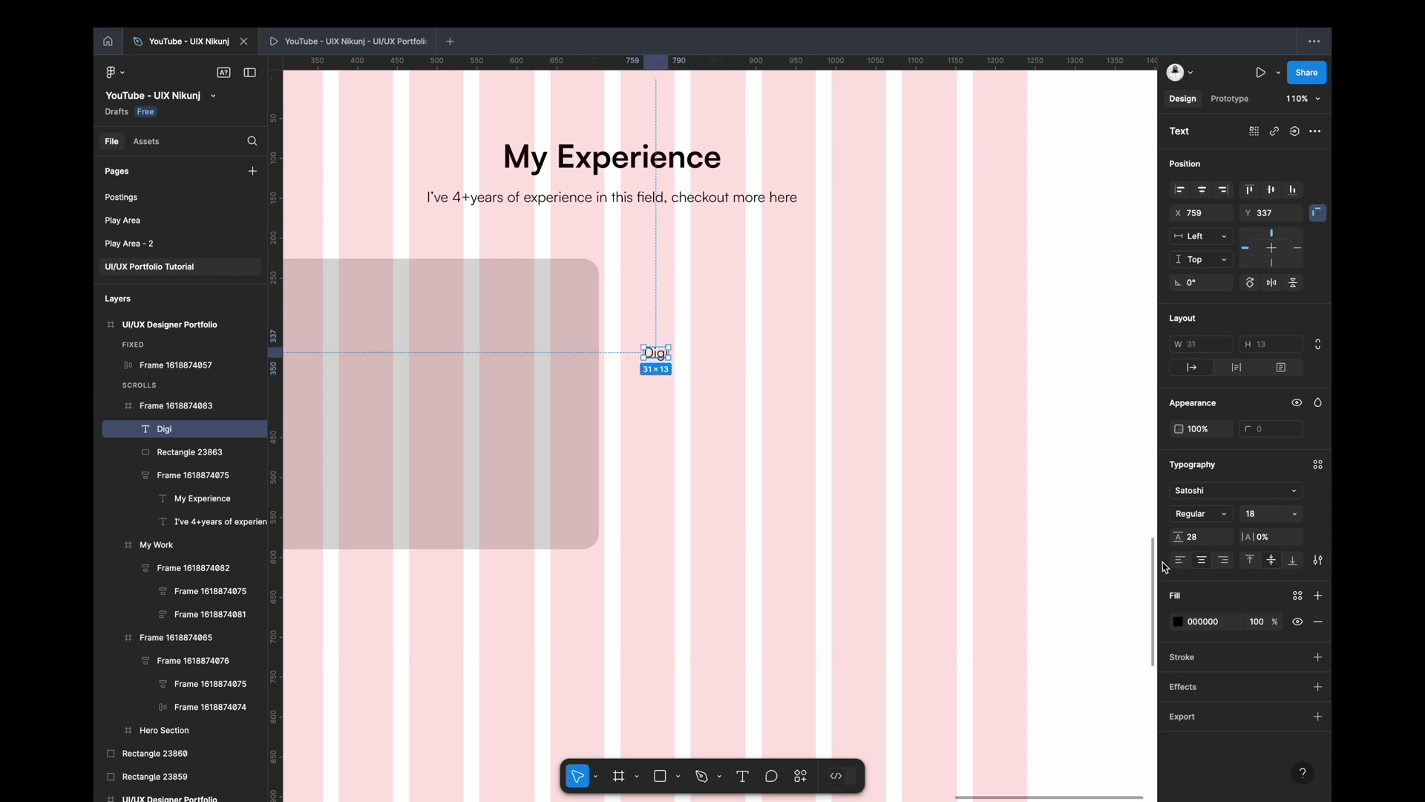
pyautogui.scroll(3, 716, 366)
pyautogui.doubleClick(656, 282)
pyautogui.press('Right')
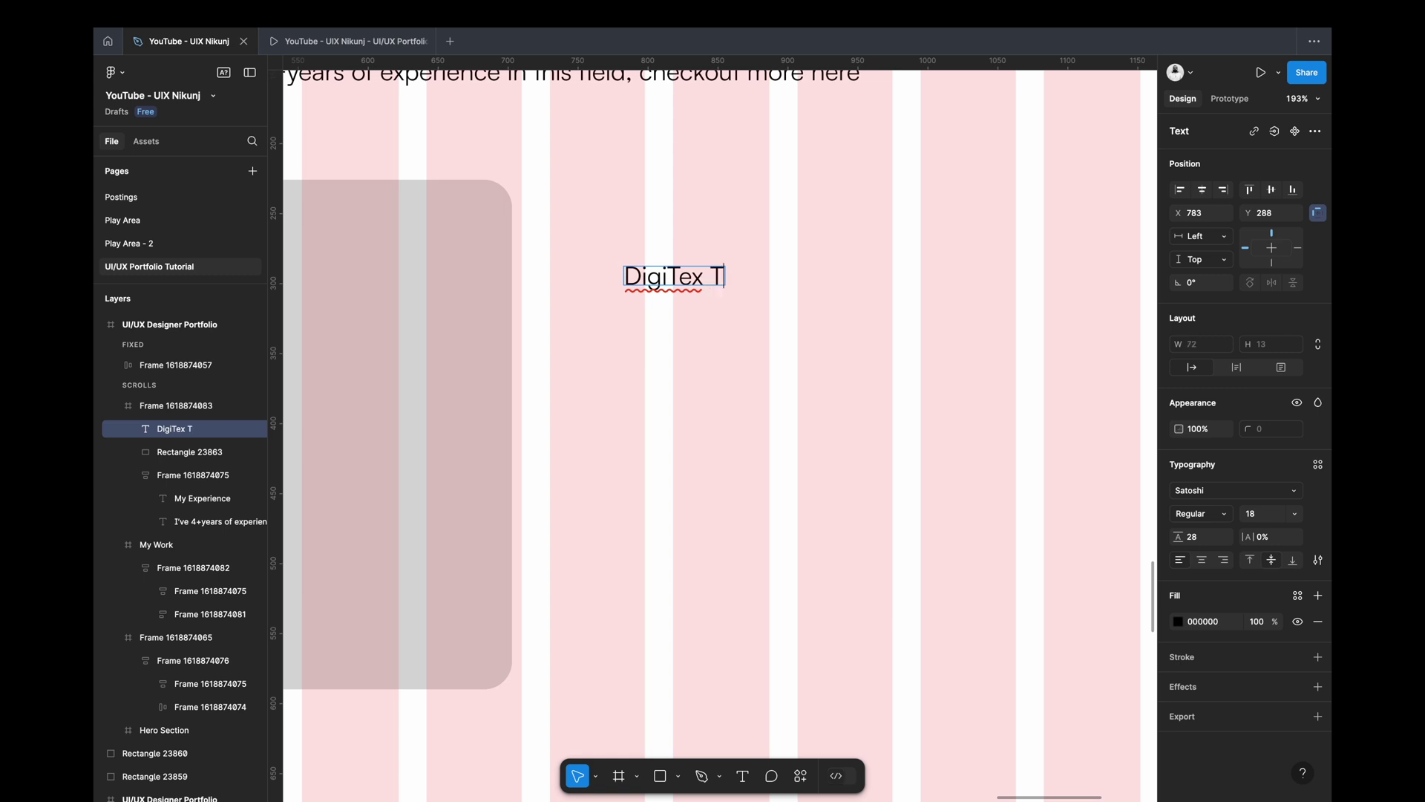
pyautogui.write('ech LTD')
pyautogui.press('Escape')
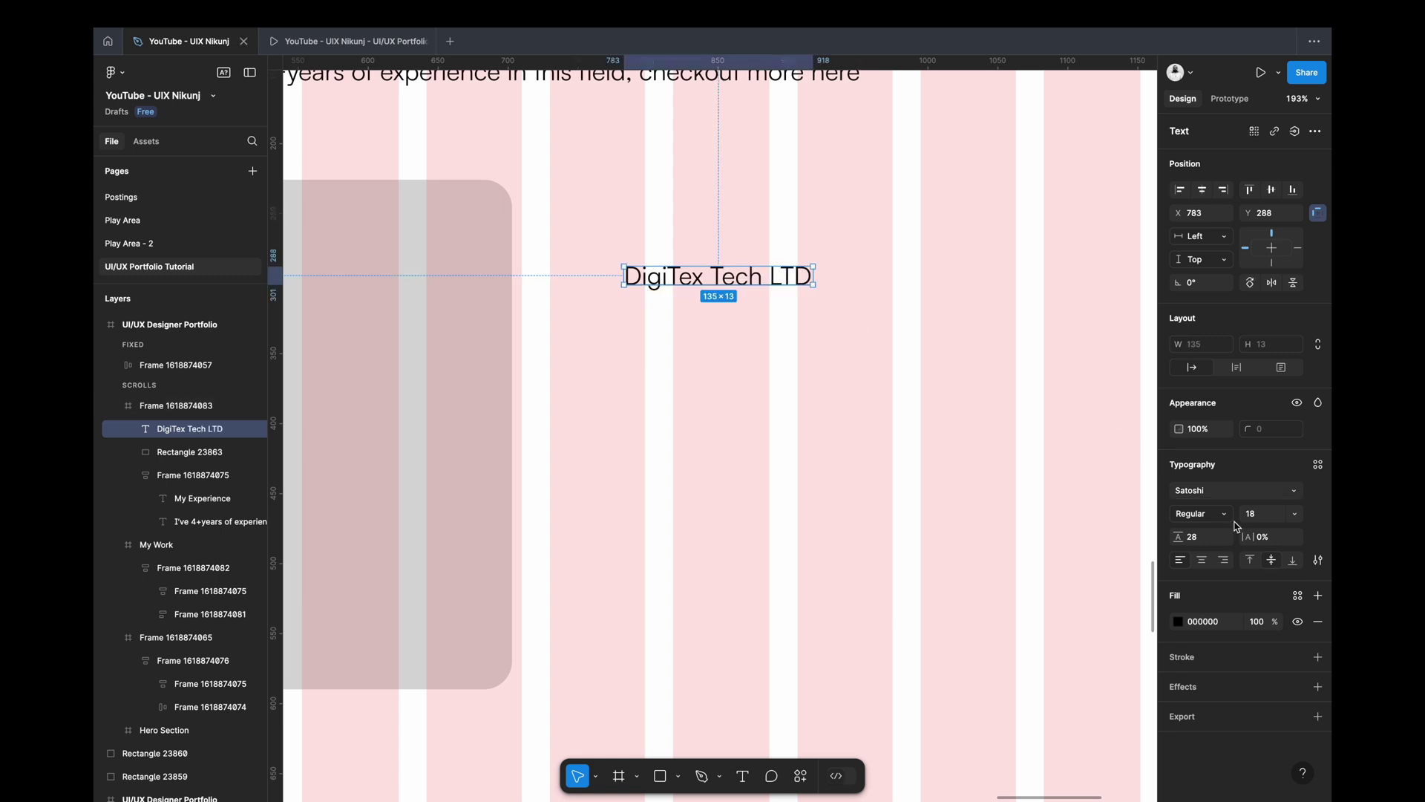
pyautogui.click(1200, 514)
# Copy it below as 'Jr. UI/UX Designer' and stack both in auto layout with gap 8
pyautogui.hscroll(1, 737, 293)
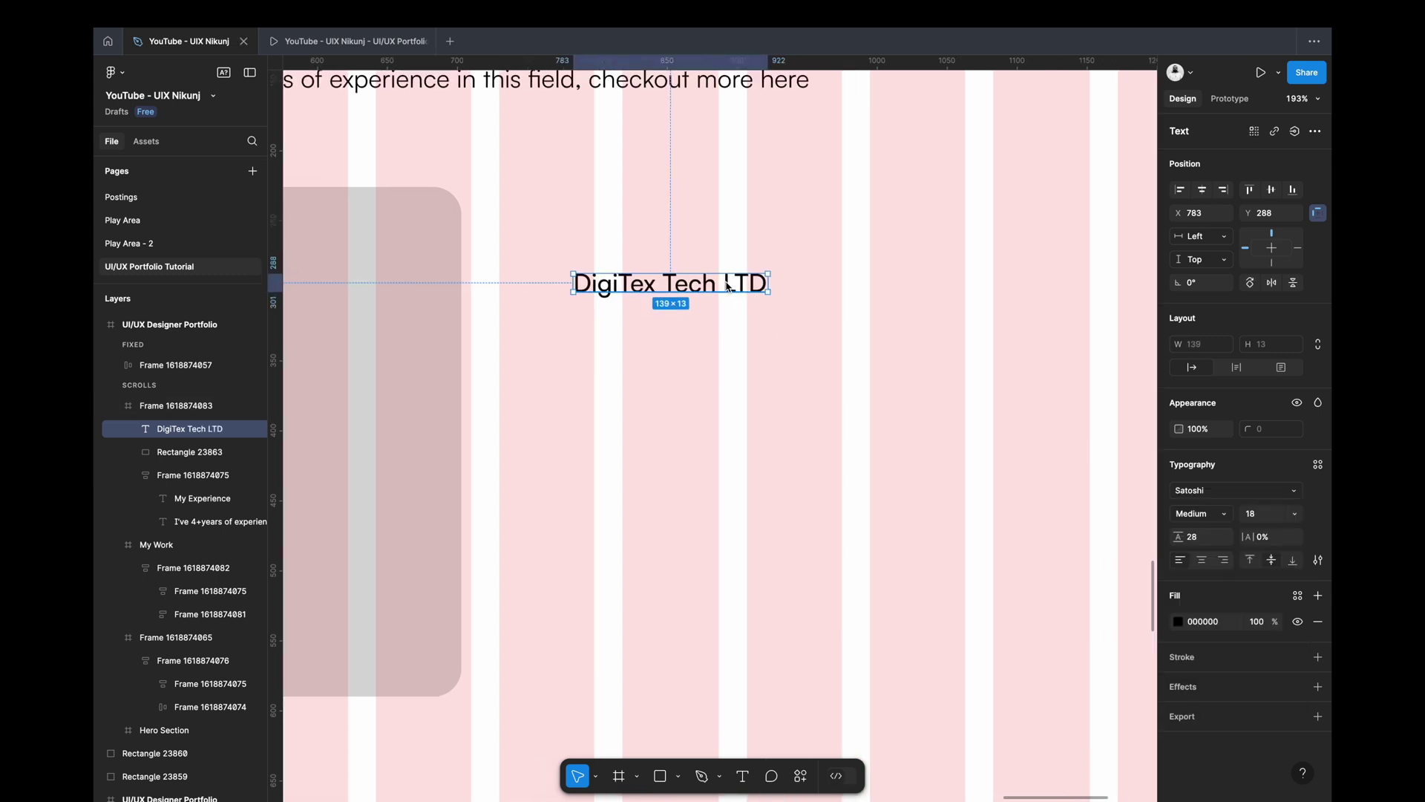
pyautogui.moveTo(728, 286); pyautogui.dragTo(727, 324)
pyautogui.press('Return')
pyautogui.write('Jr. UI/UX')
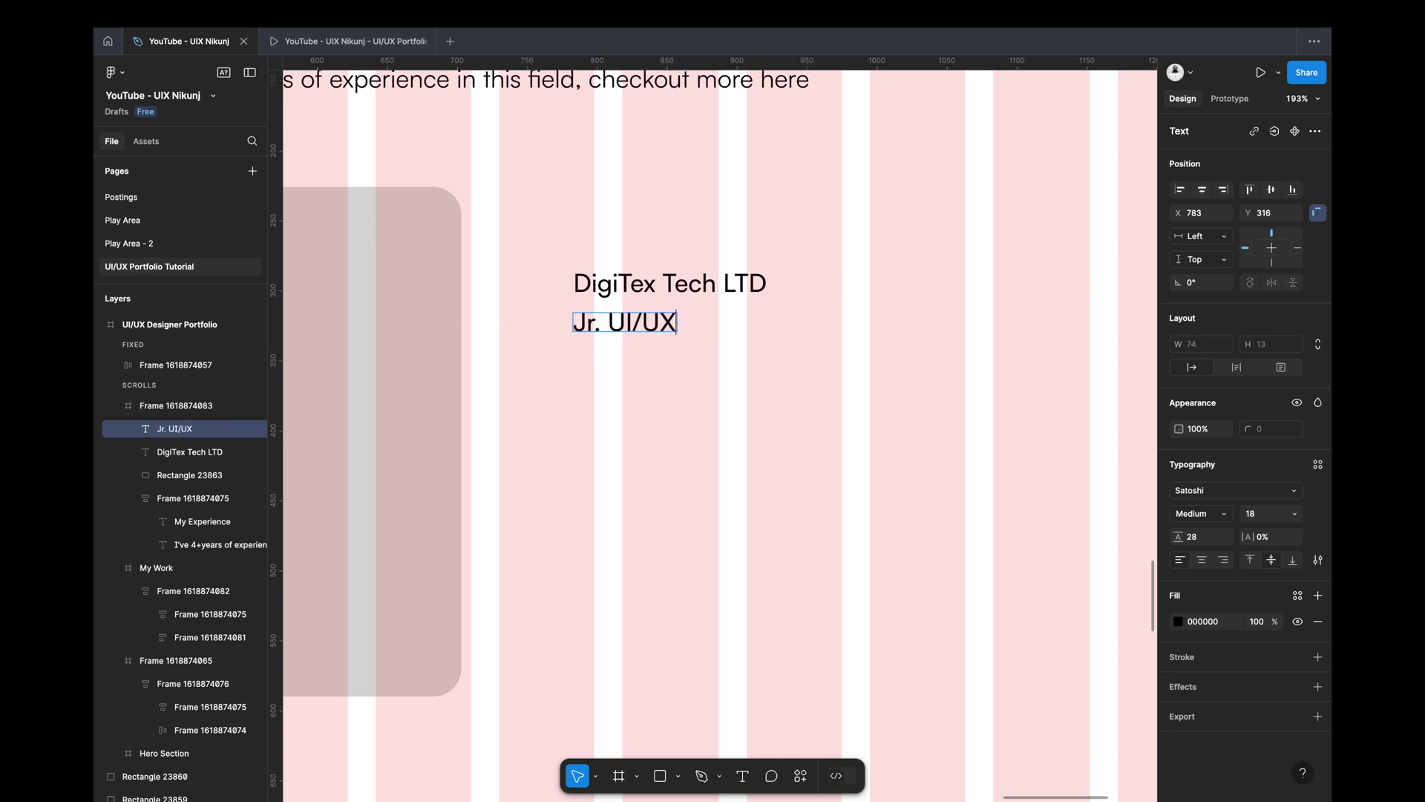
pyautogui.write('er')
pyautogui.press('Escape')
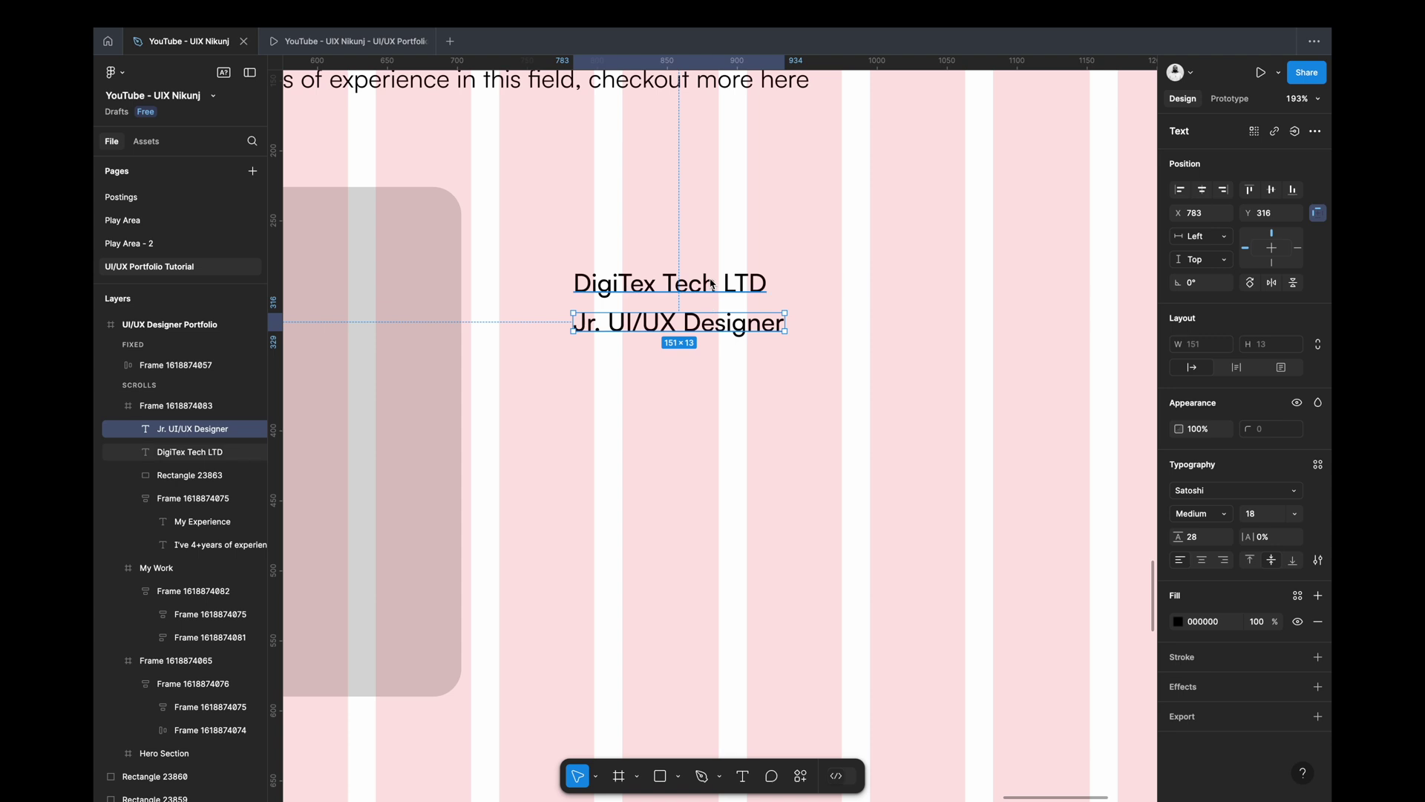
pyautogui.keyDown('shift'); pyautogui.click(668, 283); pyautogui.keyUp('shift')
pyautogui.hotkey('shift', 'a')
pyautogui.write('1')
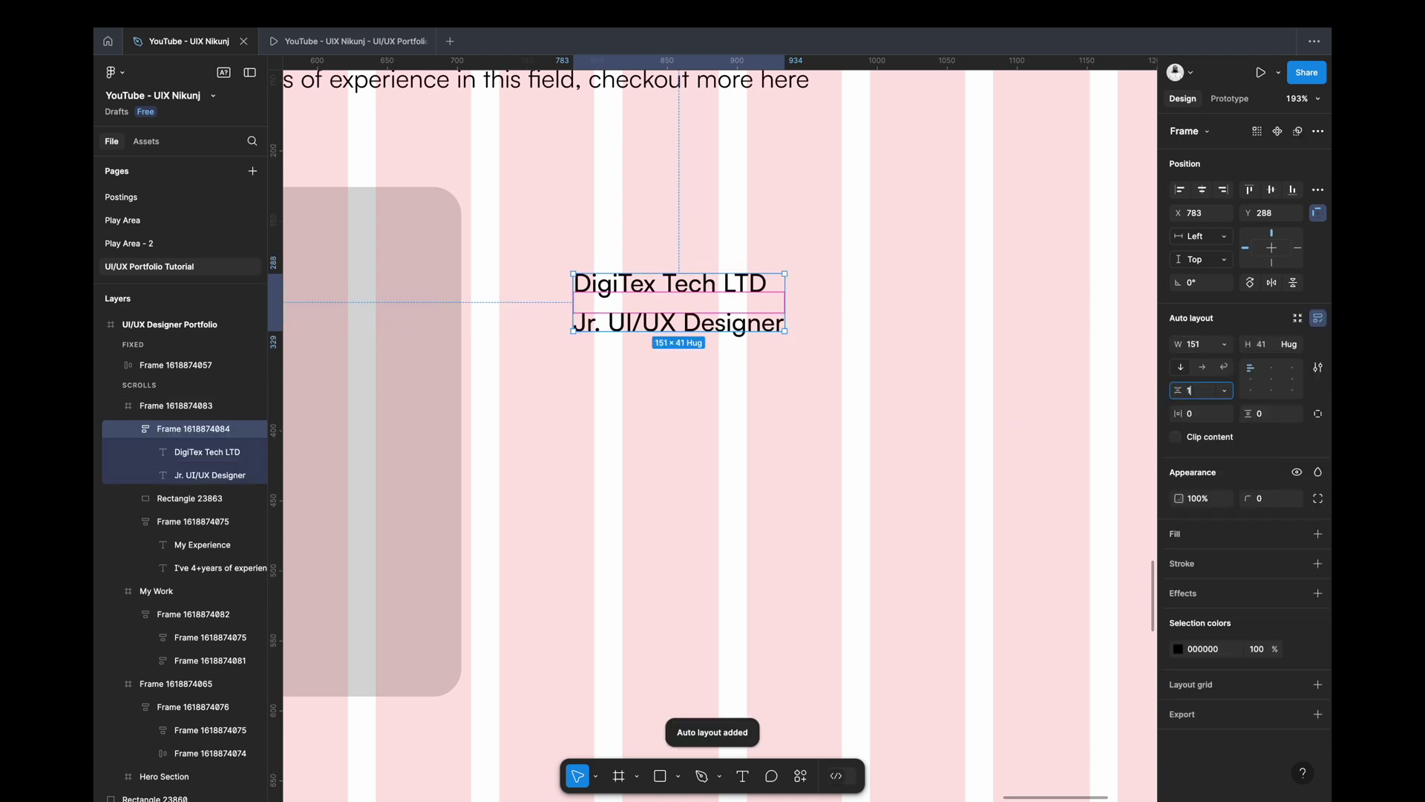
pyautogui.write('8')
pyautogui.press('Return')
# Add a 'Jan 2023 - Present' date text on one line to the right of the name
pyautogui.hscroll(3, 827, 413)
pyautogui.click(627, 301)
pyautogui.rightClick(622, 300)
pyautogui.click(638, 297)
pyautogui.rightClick(745, 295)
pyautogui.click(772, 306)
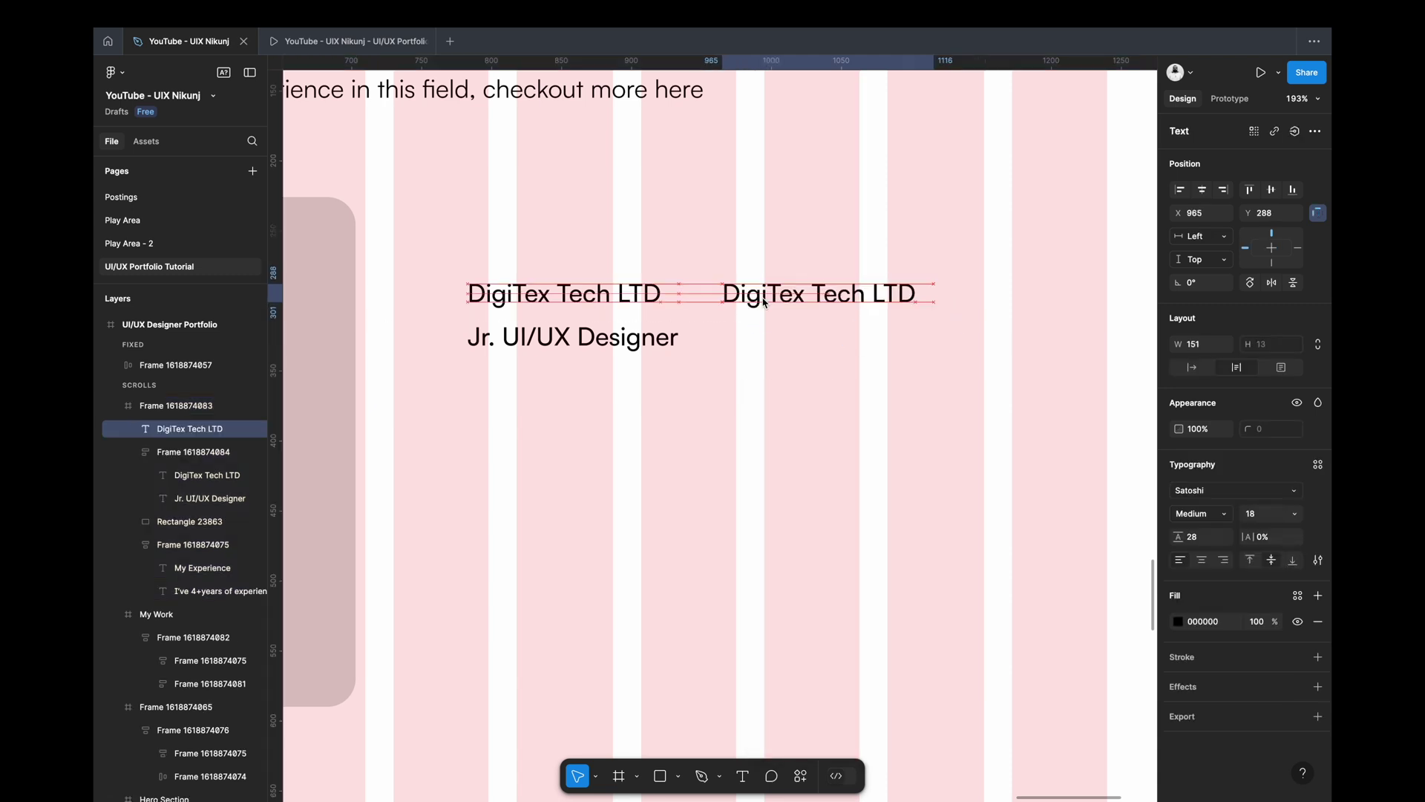
pyautogui.doubleClick(765, 302)
pyautogui.write('Jn')
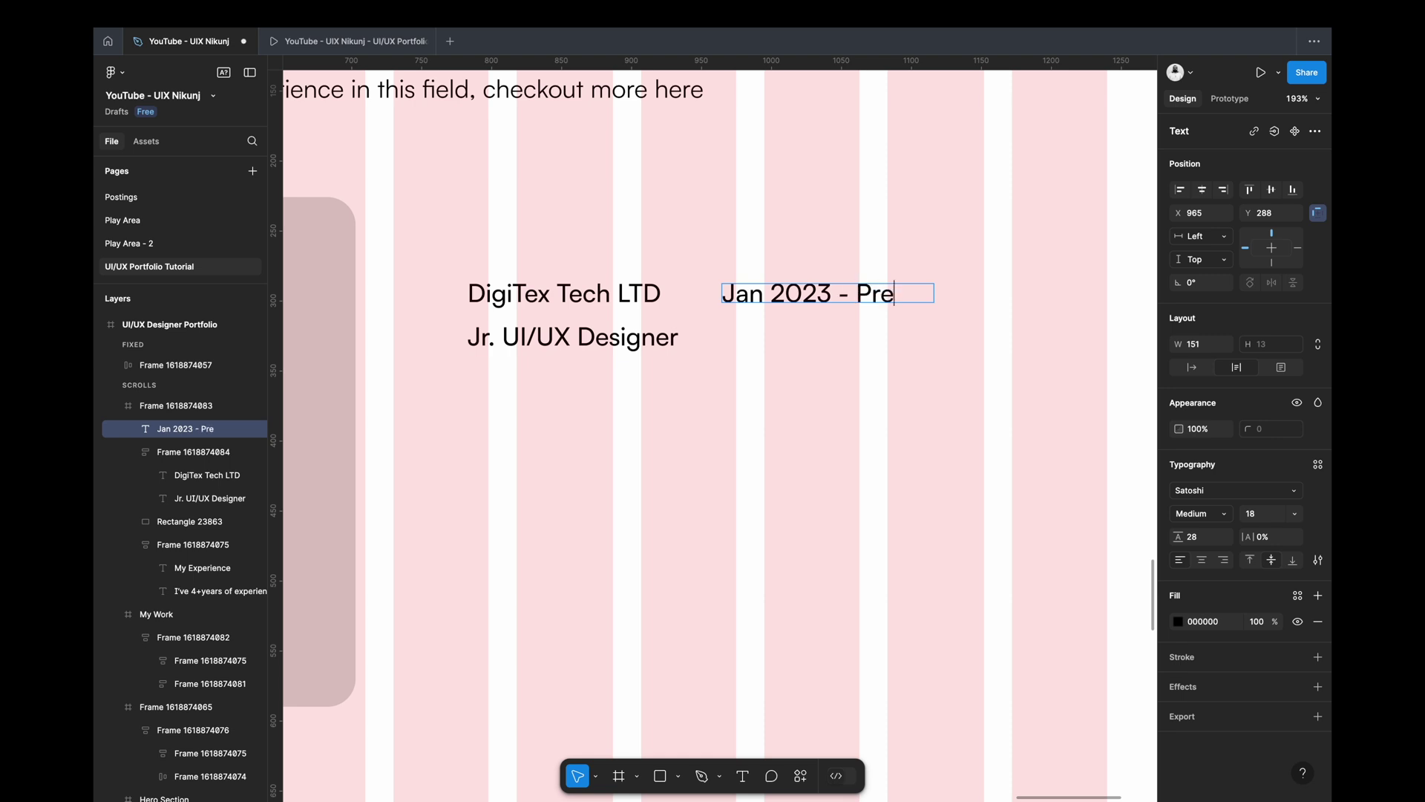
pyautogui.write('t')
pyautogui.press('Escape')
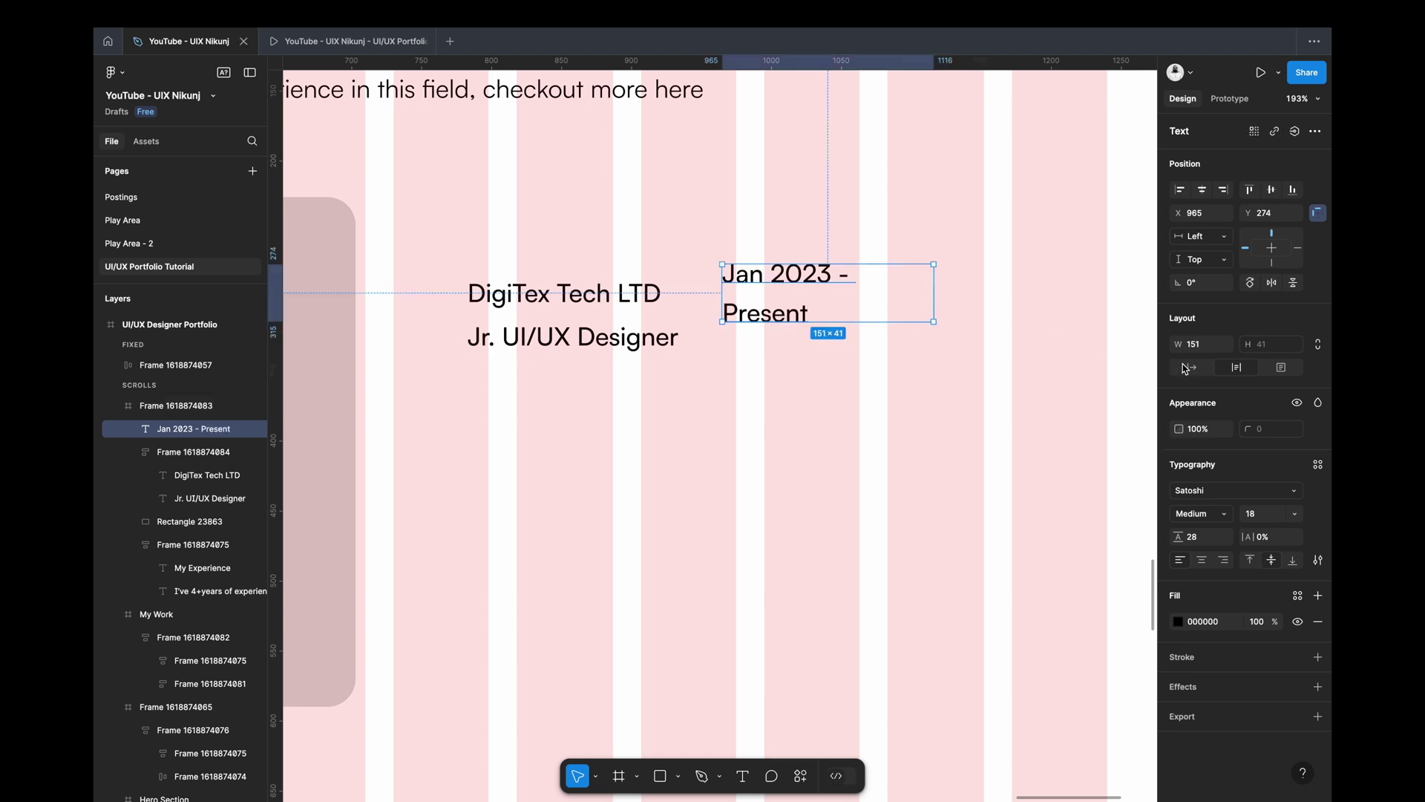
pyautogui.click(1192, 367)
# Wrap the name stack and dates in auto layout and widen it to push the dates right
pyautogui.keyDown('shift'); pyautogui.click(653, 319); pyautogui.keyUp('shift')
pyautogui.hotkey('shift', 'a')
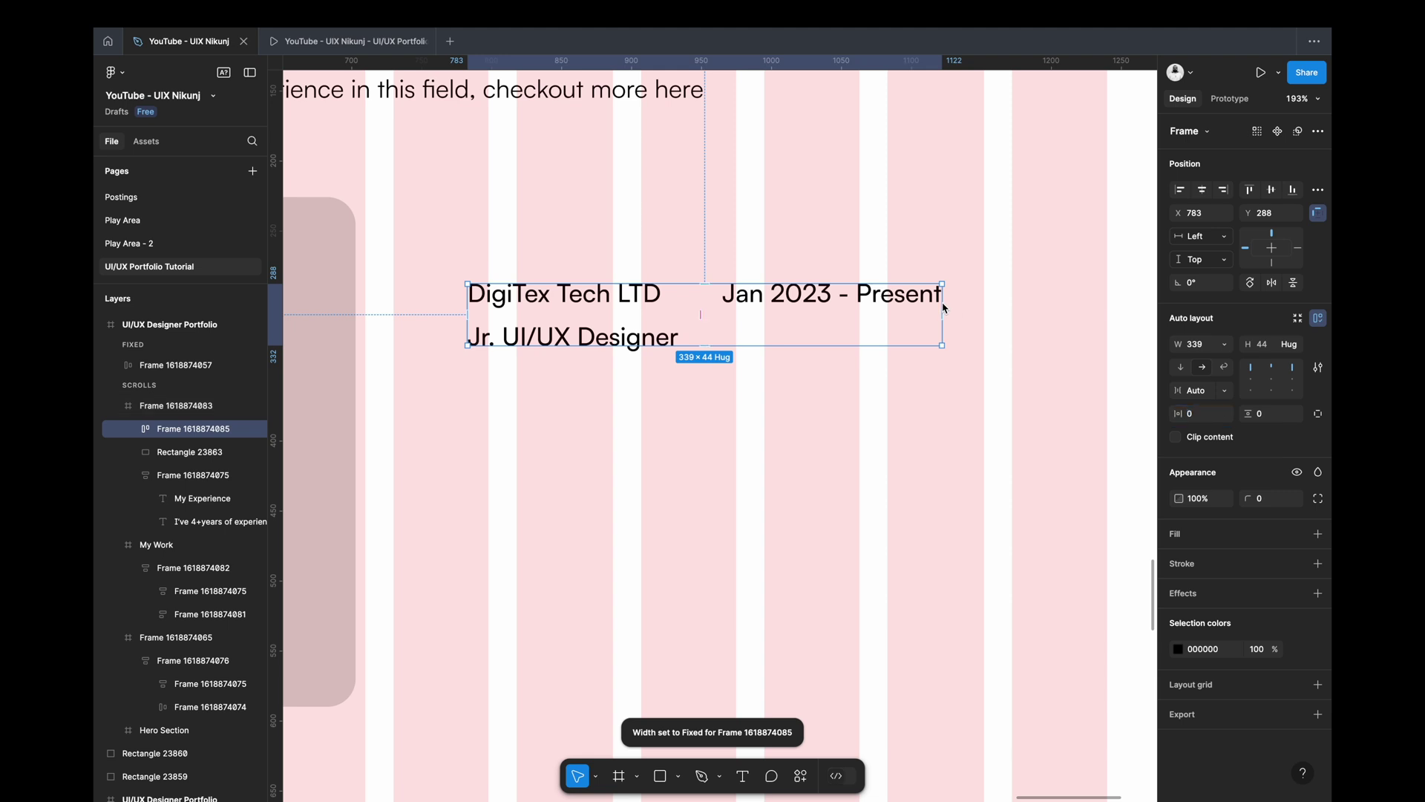
pyautogui.moveTo(942, 311); pyautogui.dragTo(1015, 312)
pyautogui.hscroll(1, 554, 369)
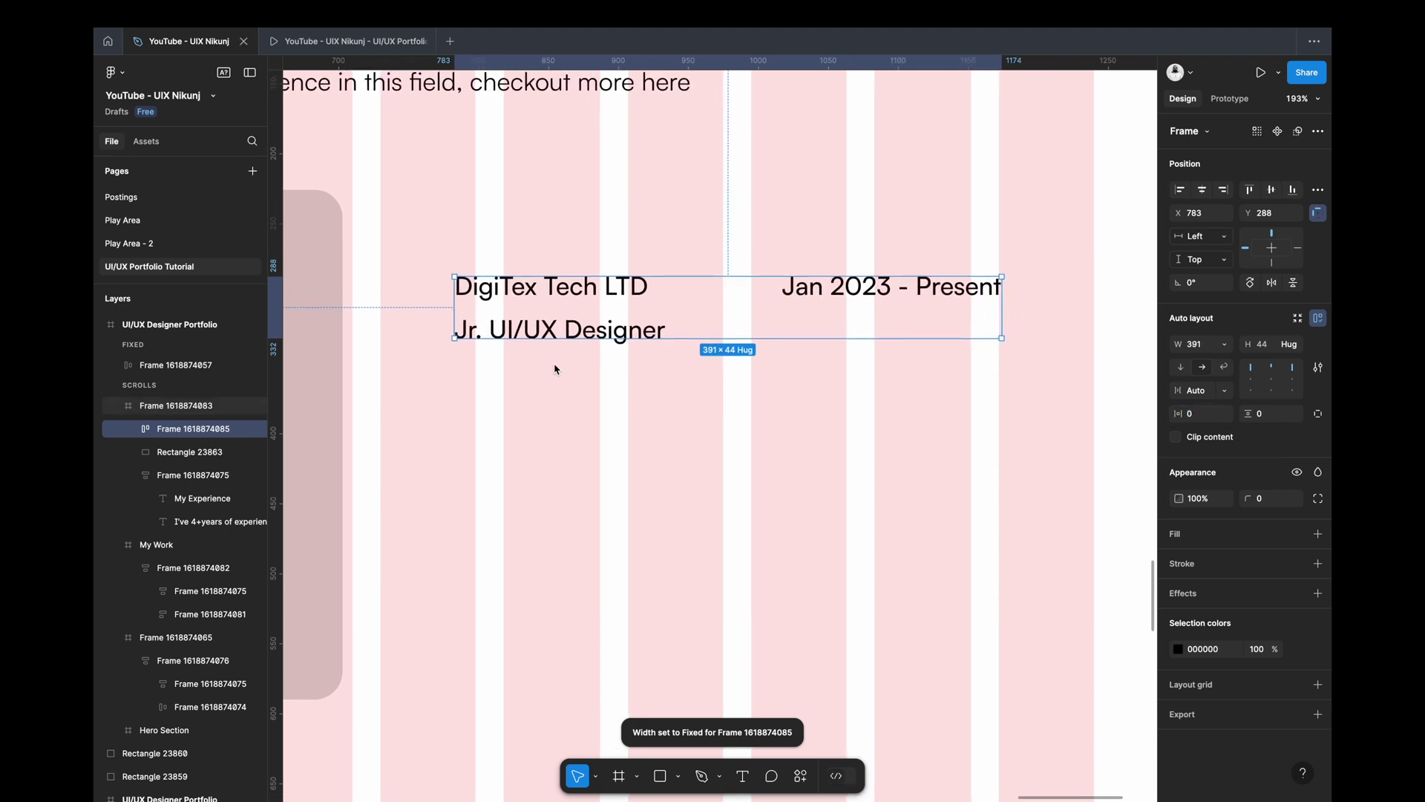
# Add a 'Mumbai, Maharashtra' location line under the job title
pyautogui.doubleClick(562, 331)
pyautogui.click(562, 330)
pyautogui.hotkey('ctrl', 'd')
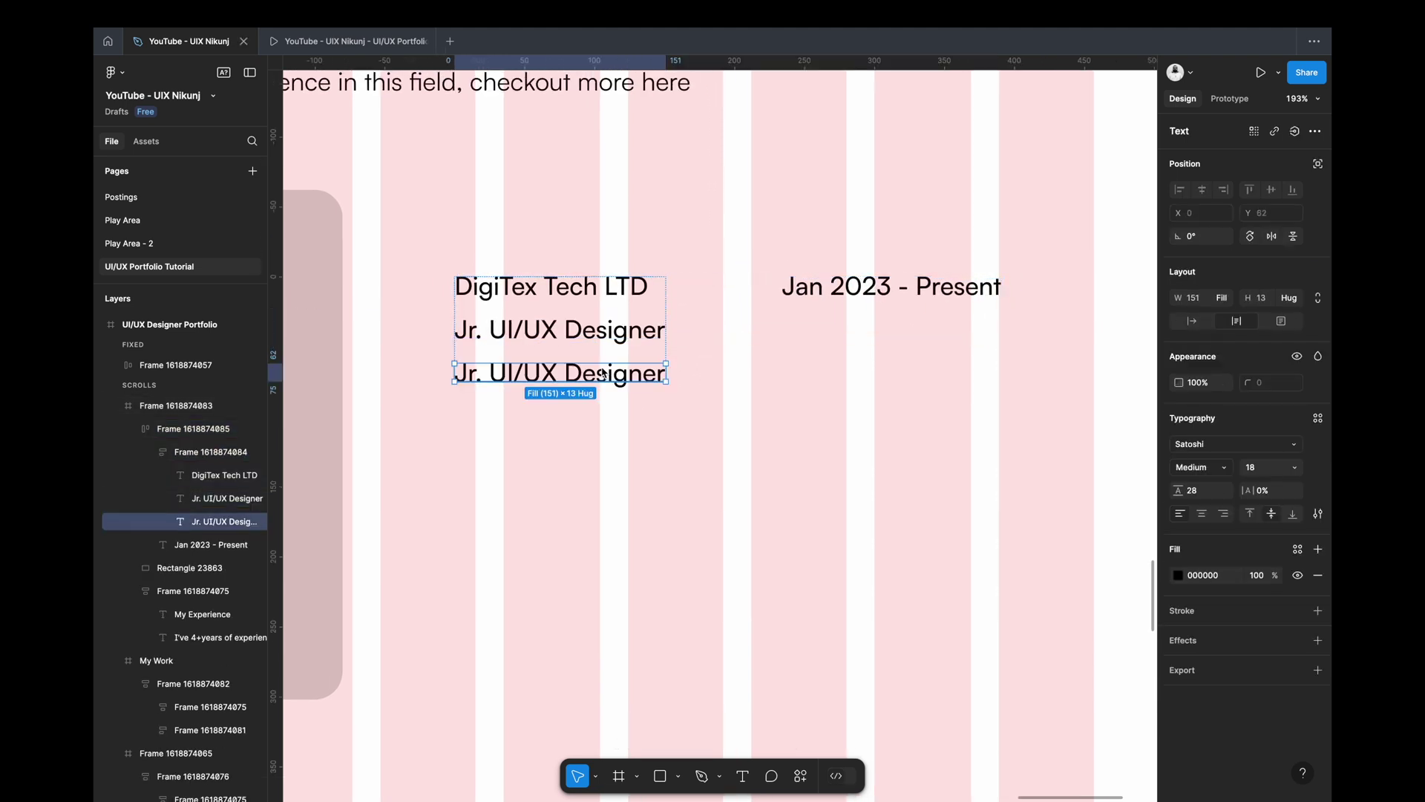
pyautogui.doubleClick(602, 370)
pyautogui.write('Mumbai')
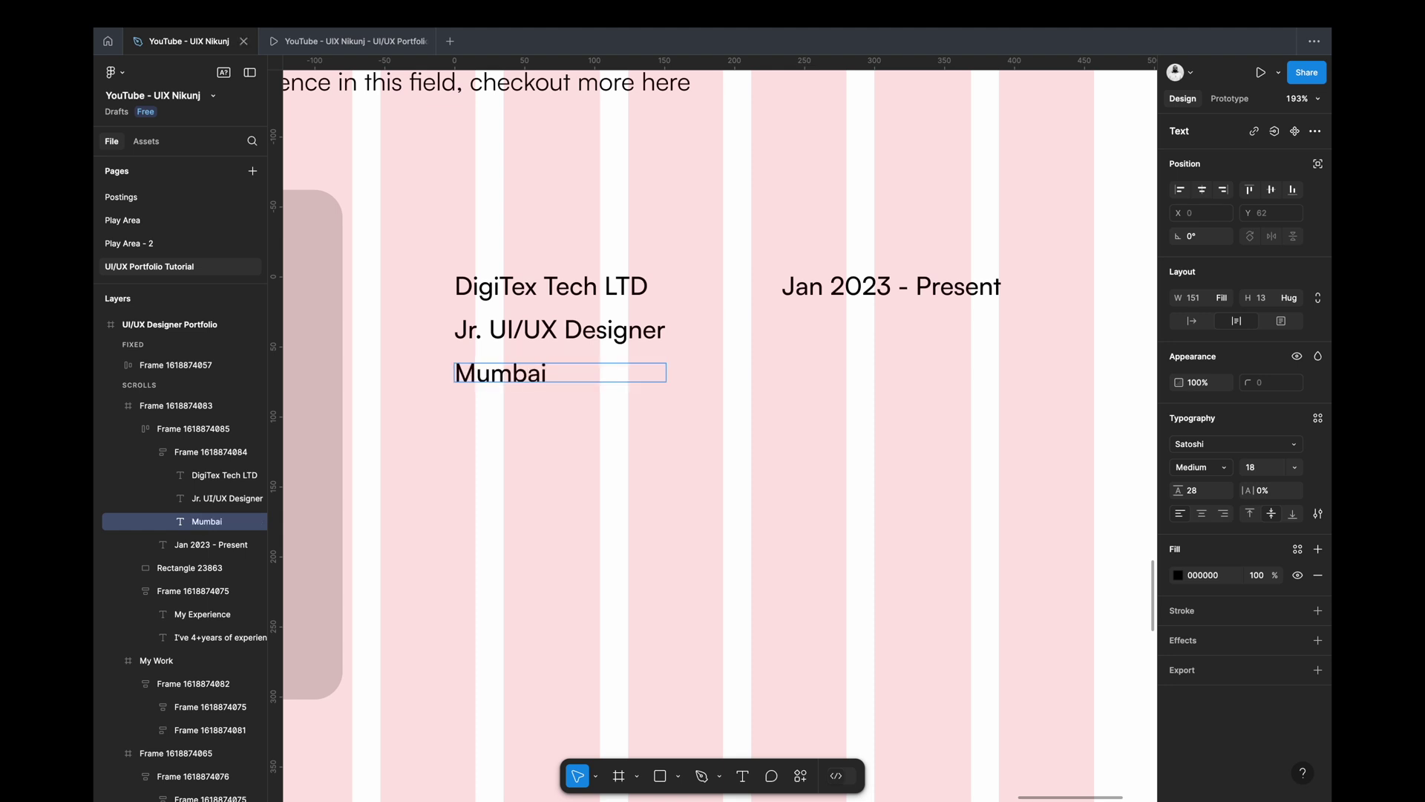
pyautogui.write('htra')
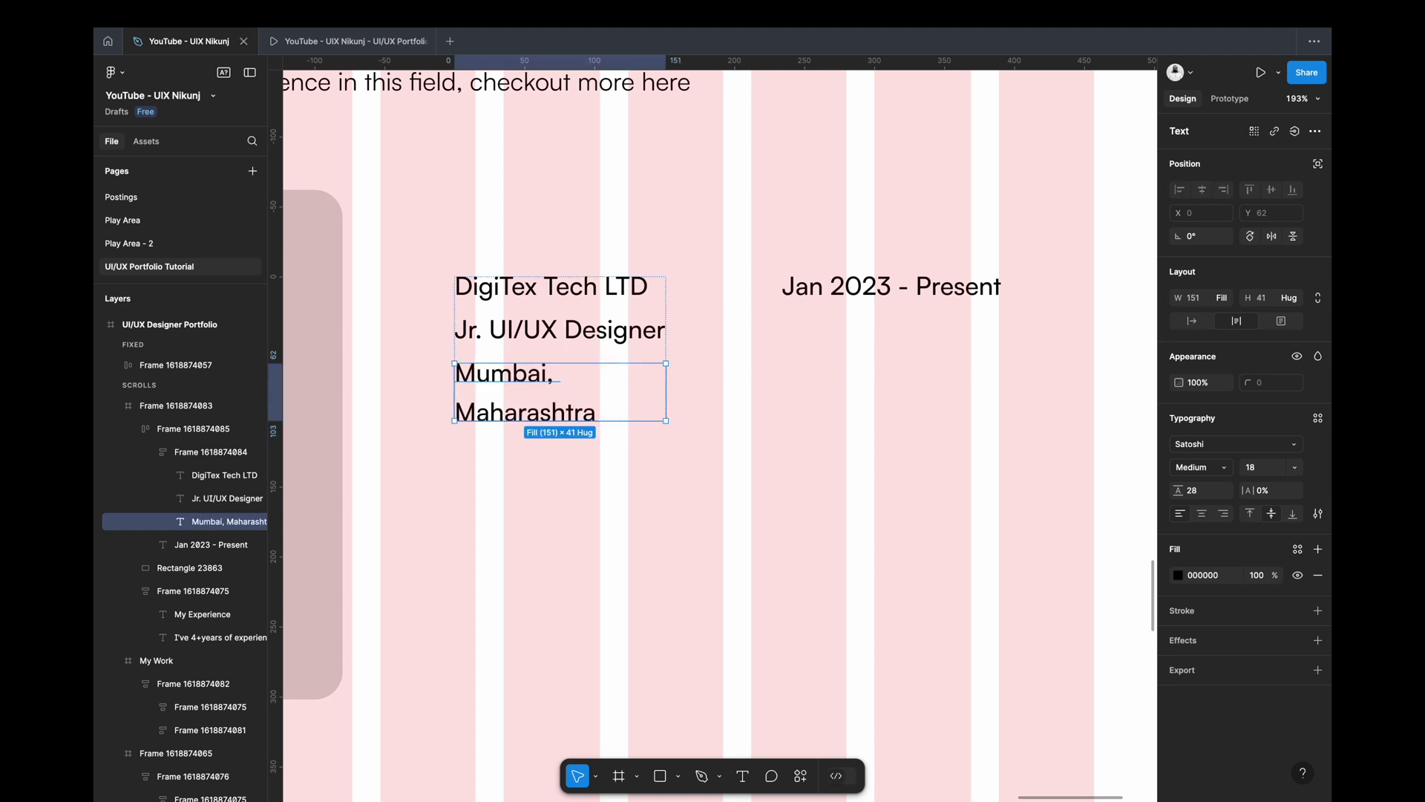
pyautogui.press('Escape')
pyautogui.press('Escape')
# Make the name stack fill the entry width and give the location colour 111111, size 16
pyautogui.click(1223, 312)
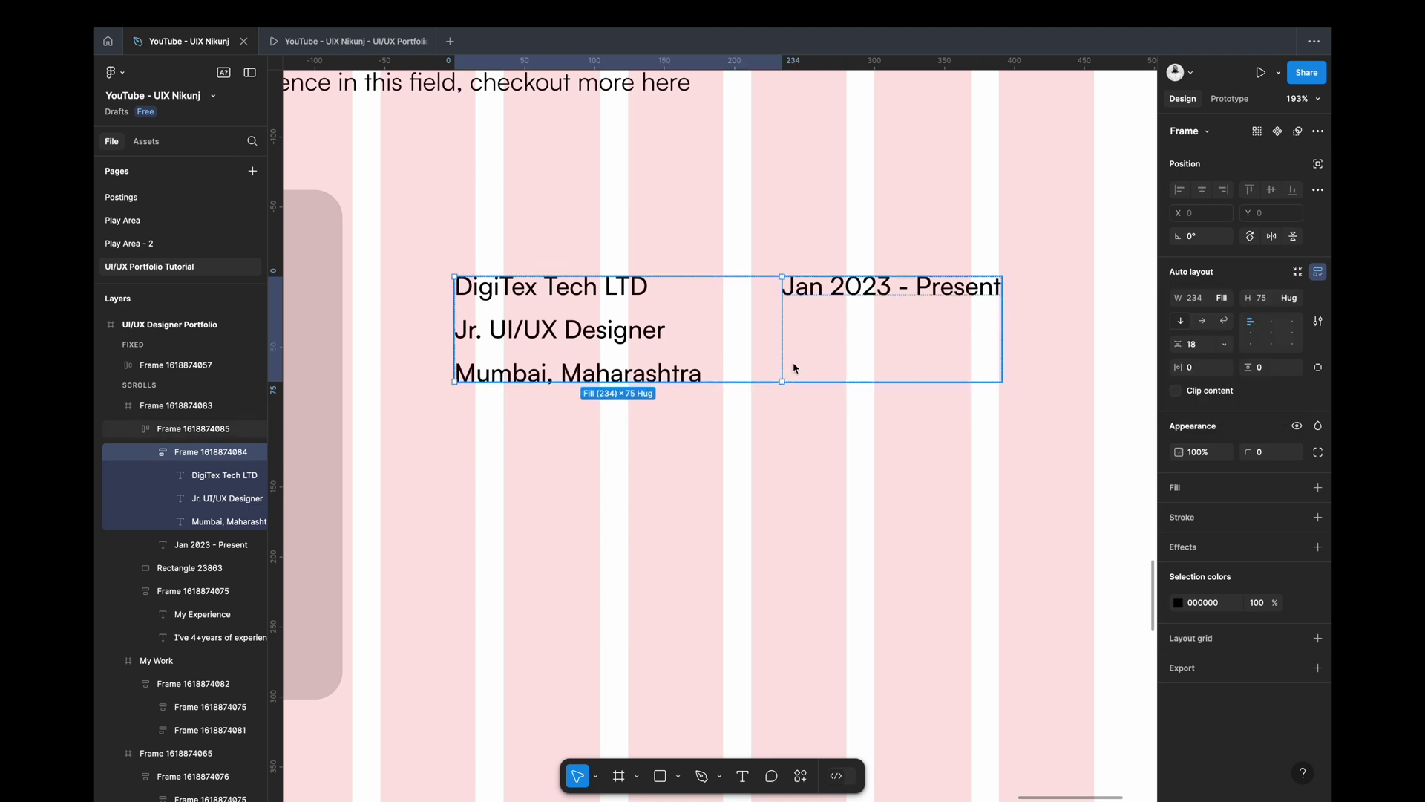
pyautogui.click(772, 371)
pyautogui.write('11111')
pyautogui.press('Tab')
pyautogui.write('16')
pyautogui.press('Return')
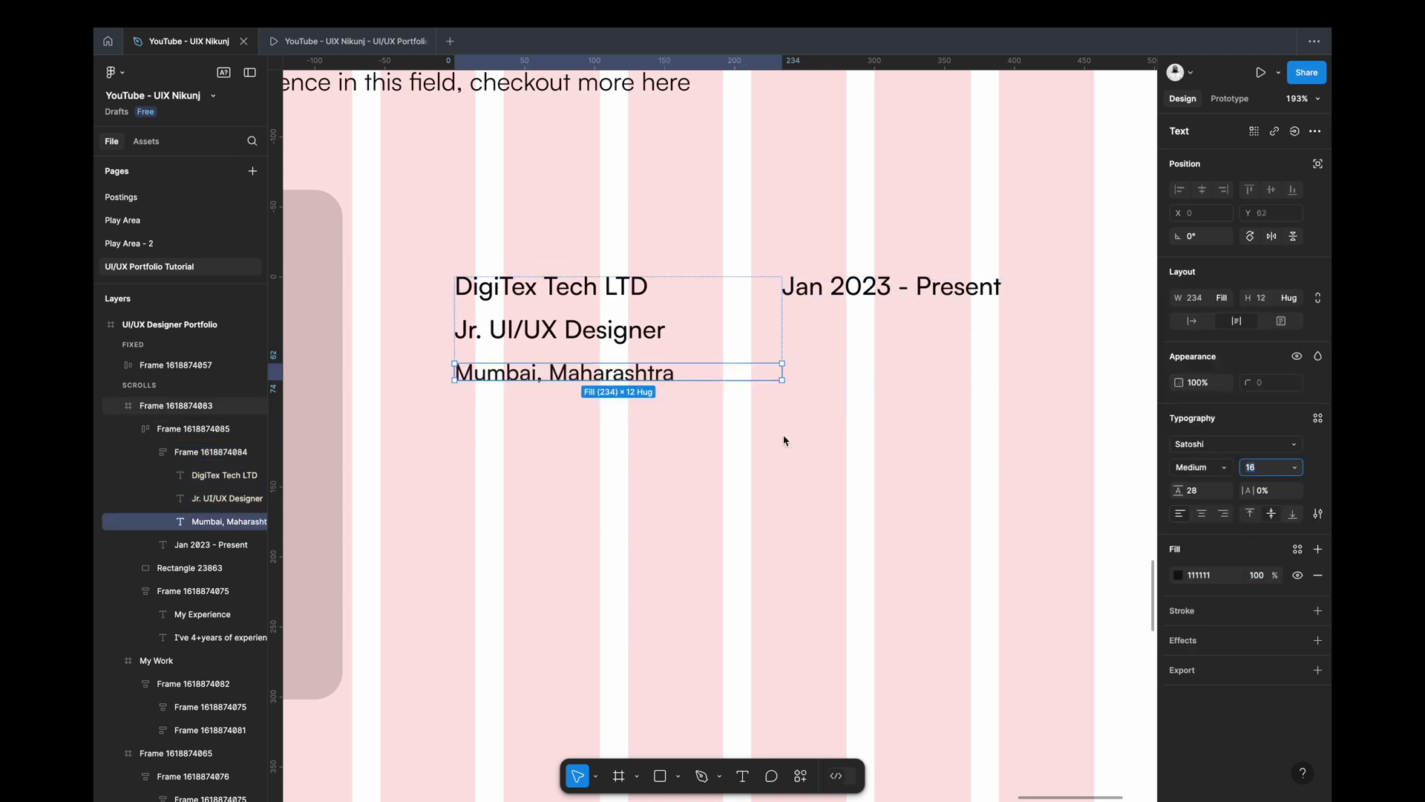
# Give the whole job entry 15 padding on both axes
pyautogui.press('Escape')
pyautogui.press('Escape')
pyautogui.scroll(-3, 784, 441)
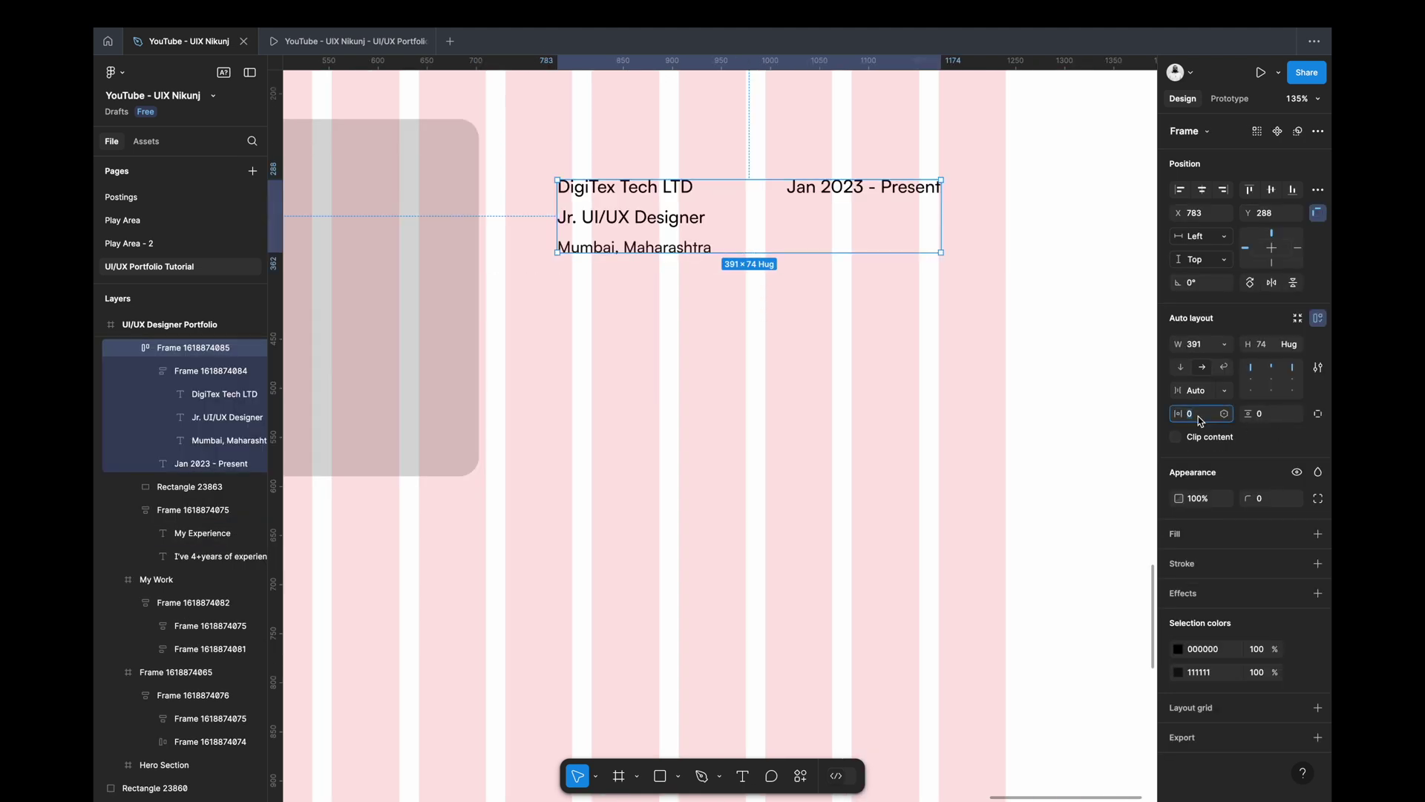
pyautogui.write('18')
pyautogui.press('Tab')
pyautogui.write('18')
pyautogui.press('Return')
pyautogui.write('15')
pyautogui.press('Tab')
pyautogui.write('15')
pyautogui.press('Tab')
pyautogui.hotkey('shift', '0')
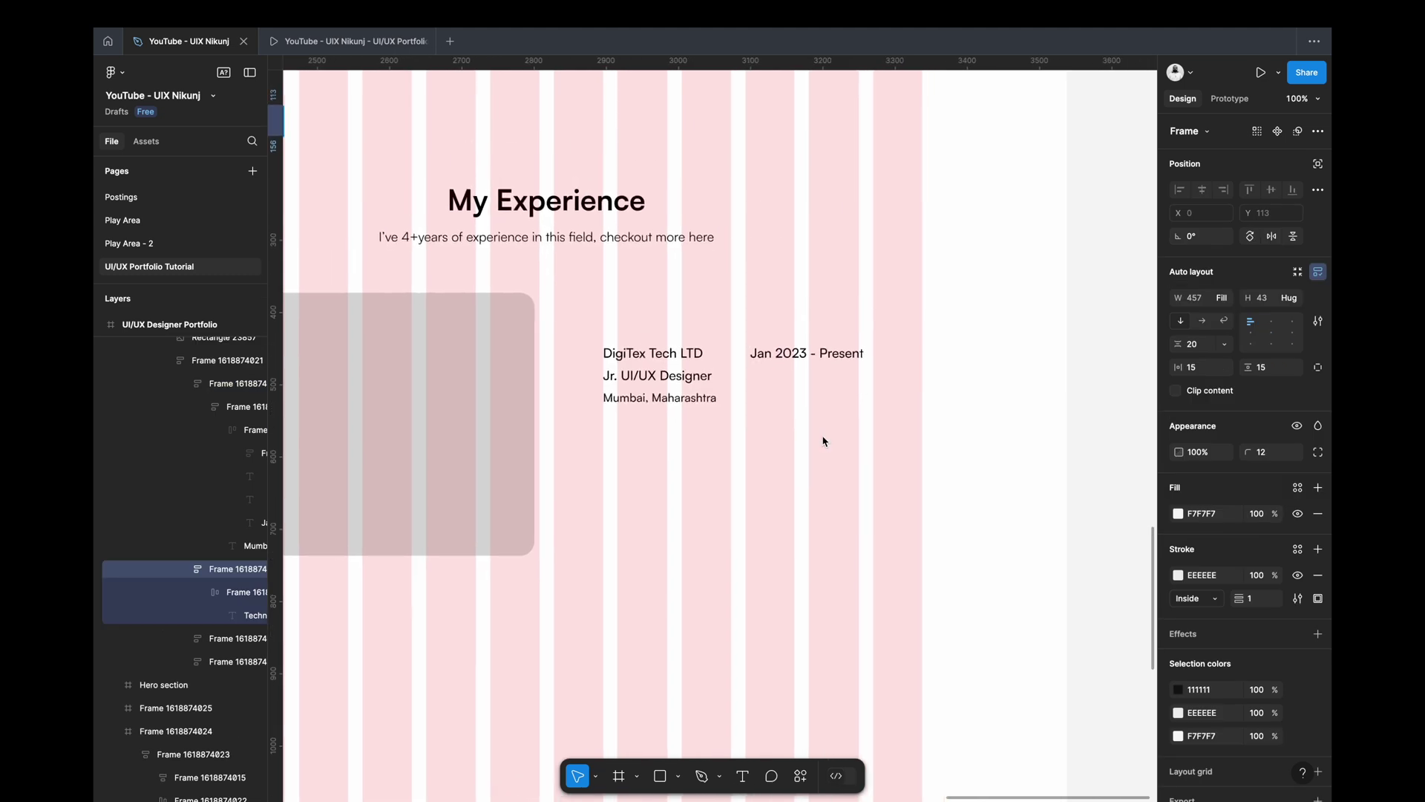
# Give the job entry a black 000000 fill and corner radius 12
pyautogui.click(1201, 534)
pyautogui.write('000000')
pyautogui.press('Return')
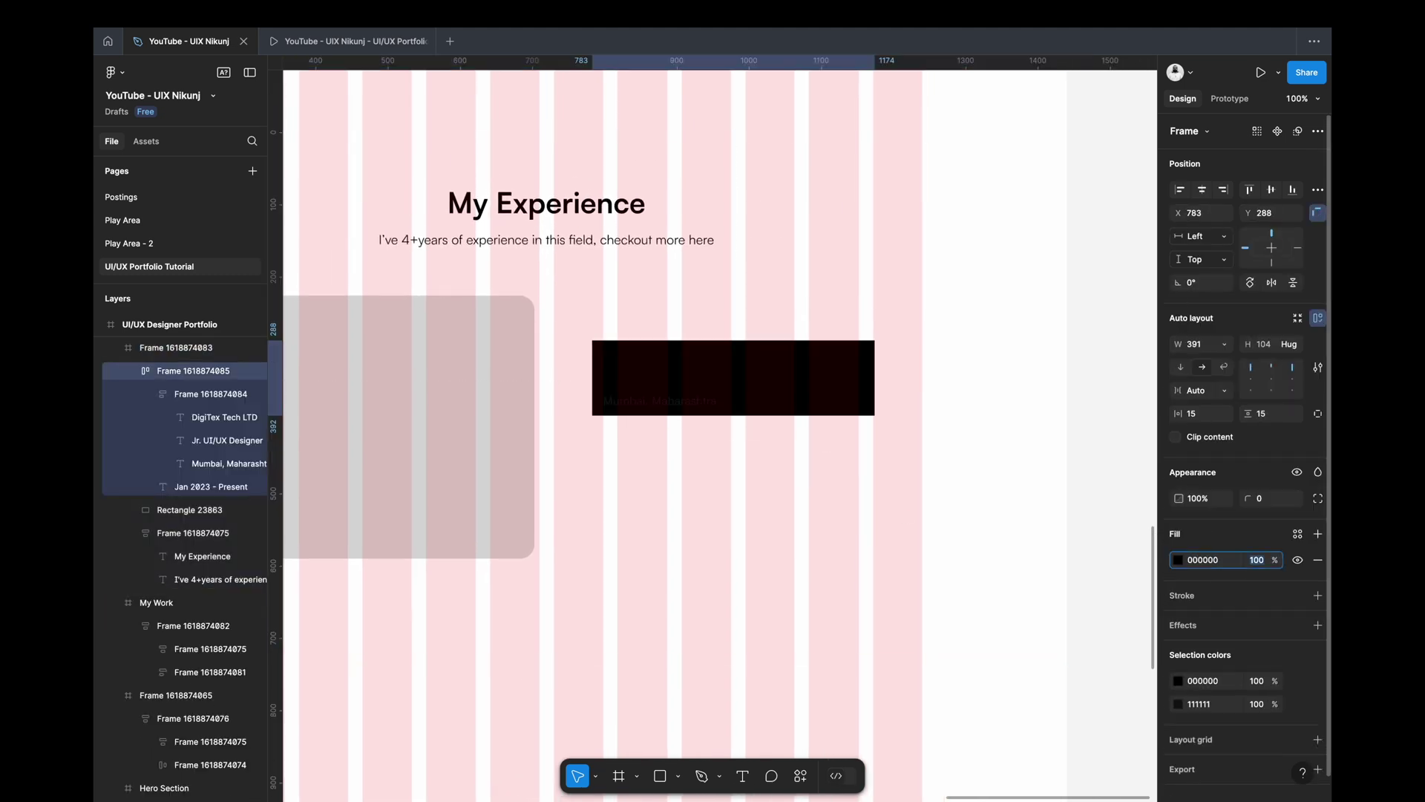
pyautogui.click(1272, 498)
pyautogui.write('12')
pyautogui.press('Return')
# Make the name, title, location and date texts white FFFFFF, with the location in Regular weight
pyautogui.doubleClick(644, 358)
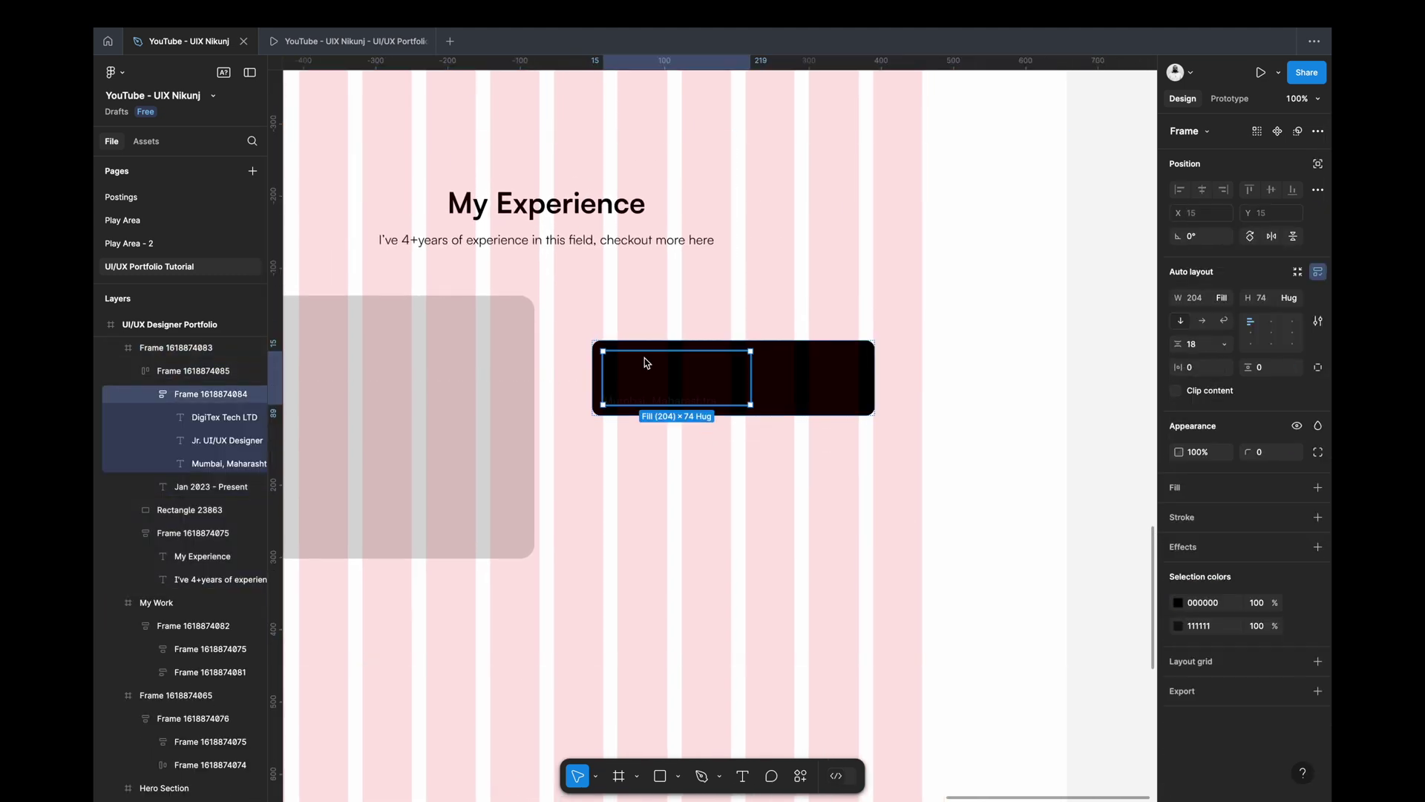
pyautogui.write('FFFFFF')
pyautogui.press('Return')
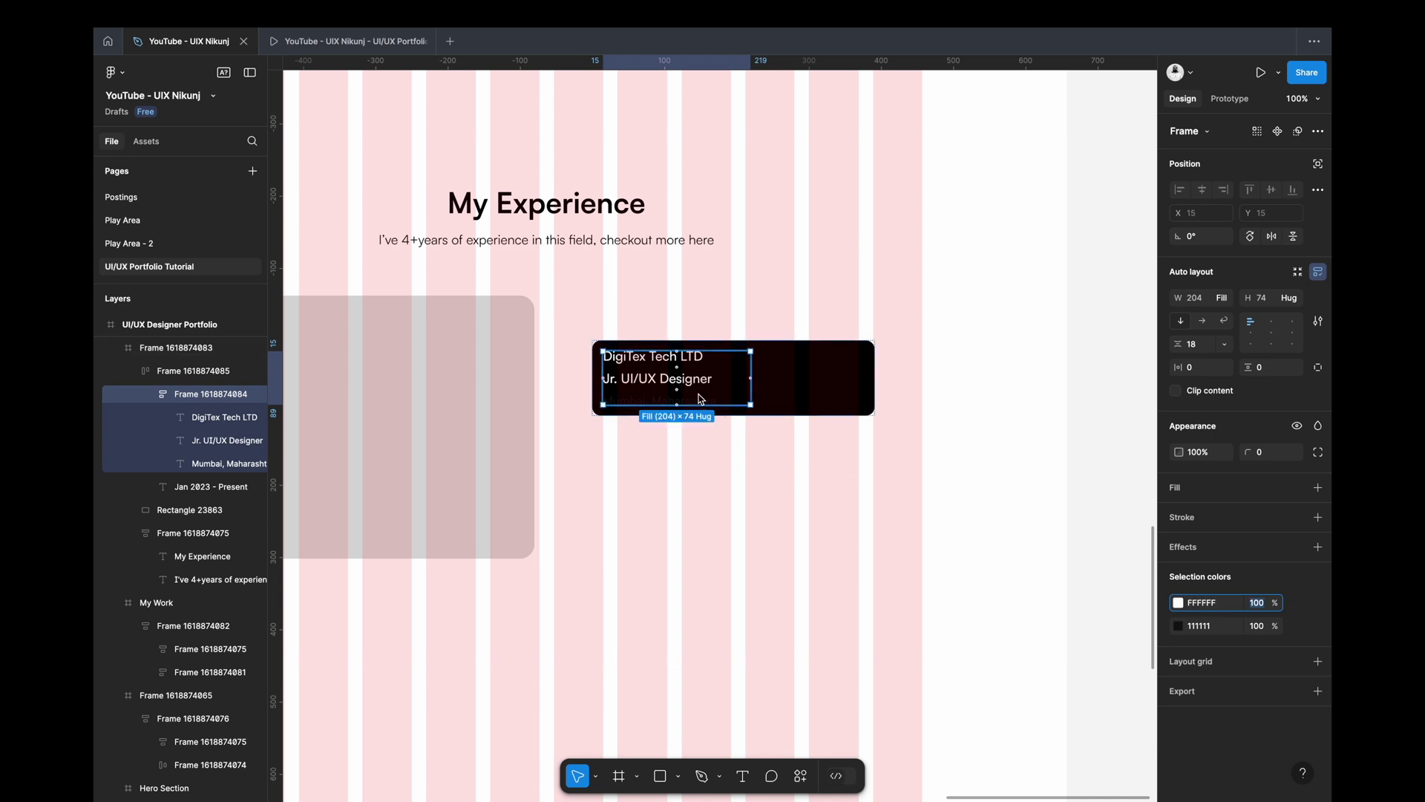
pyautogui.click(694, 400)
pyautogui.write('FFFFFF')
pyautogui.press('Tab')
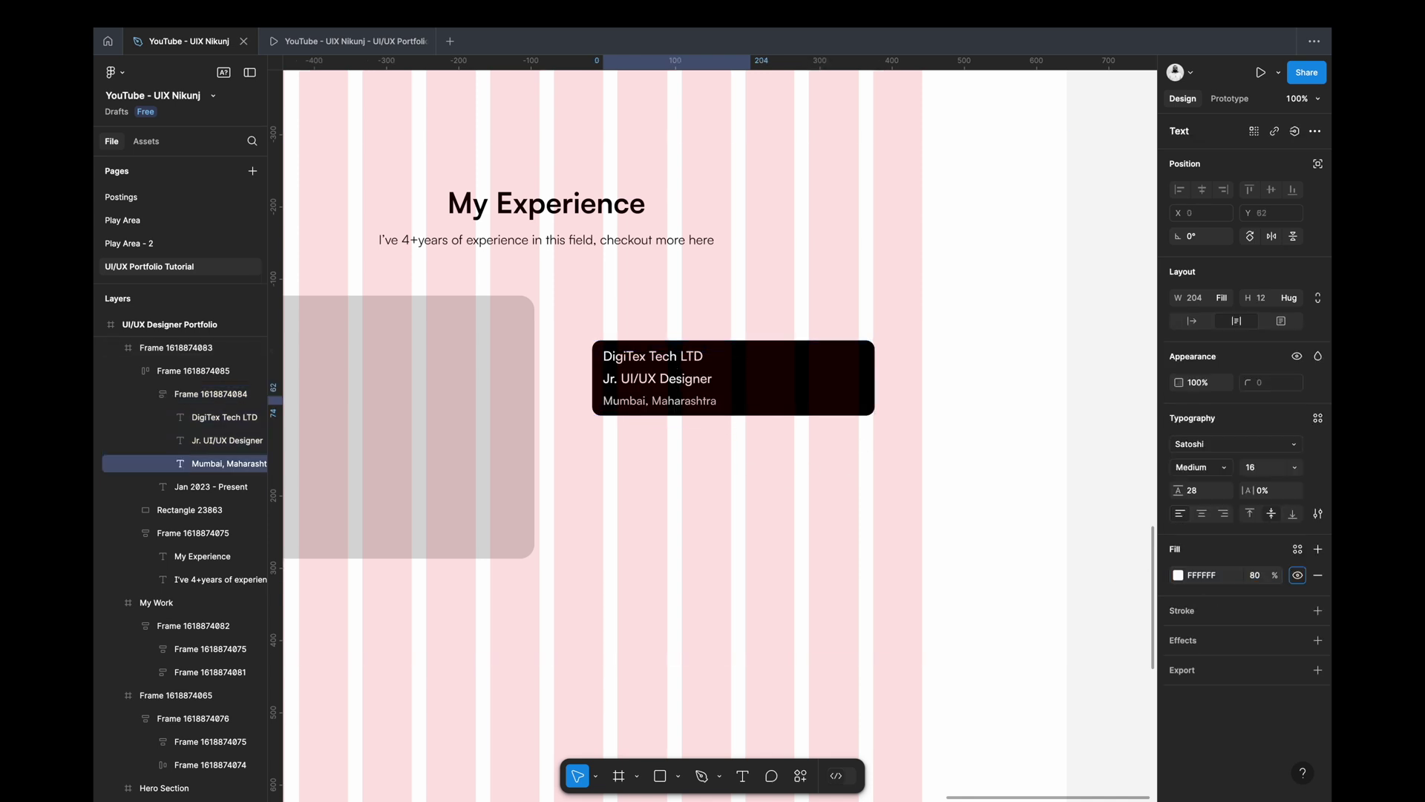
pyautogui.click(1201, 467)
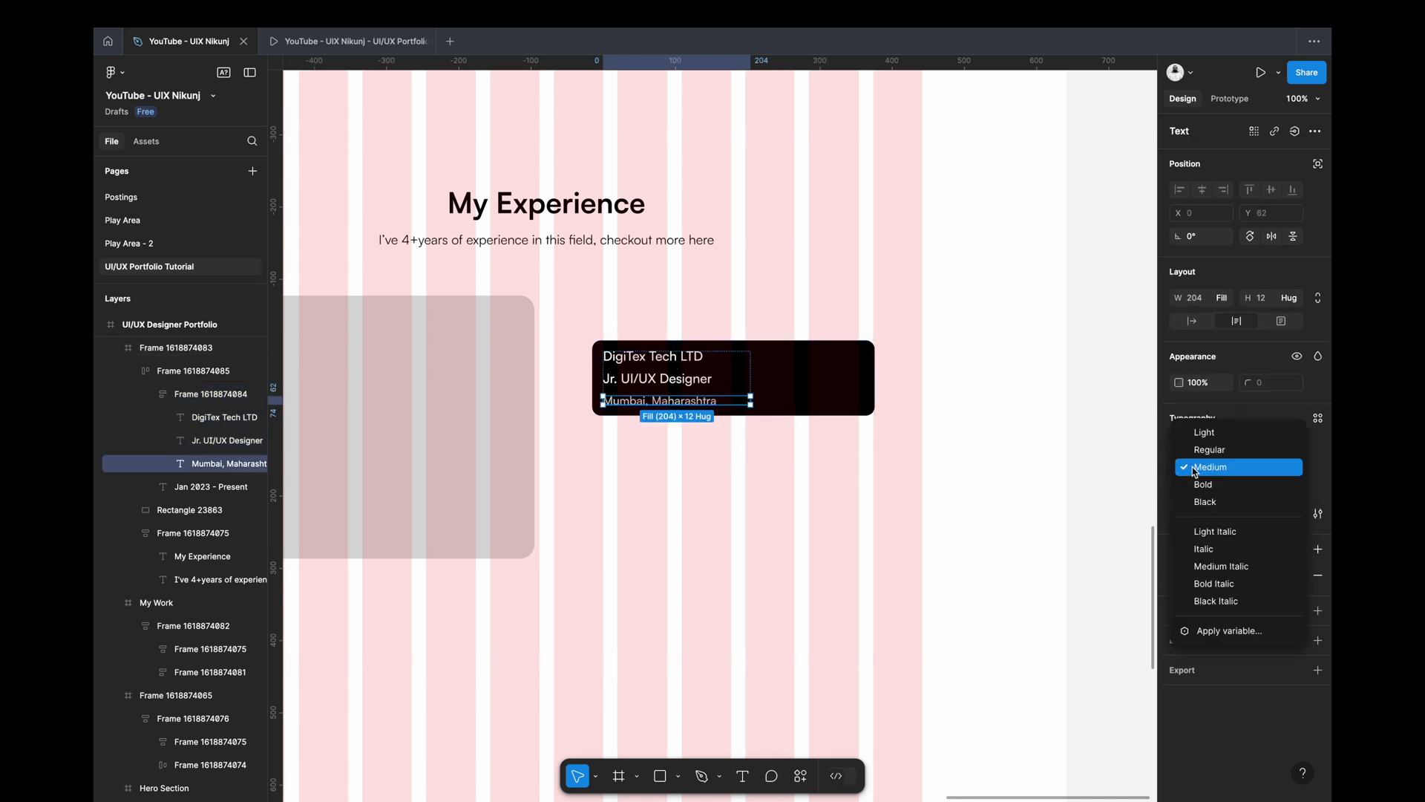
pyautogui.click(798, 361)
pyautogui.write('fffff')
pyautogui.press('Return')
# Place a new text box in the section below the DigiTex card
pyautogui.press('Escape')
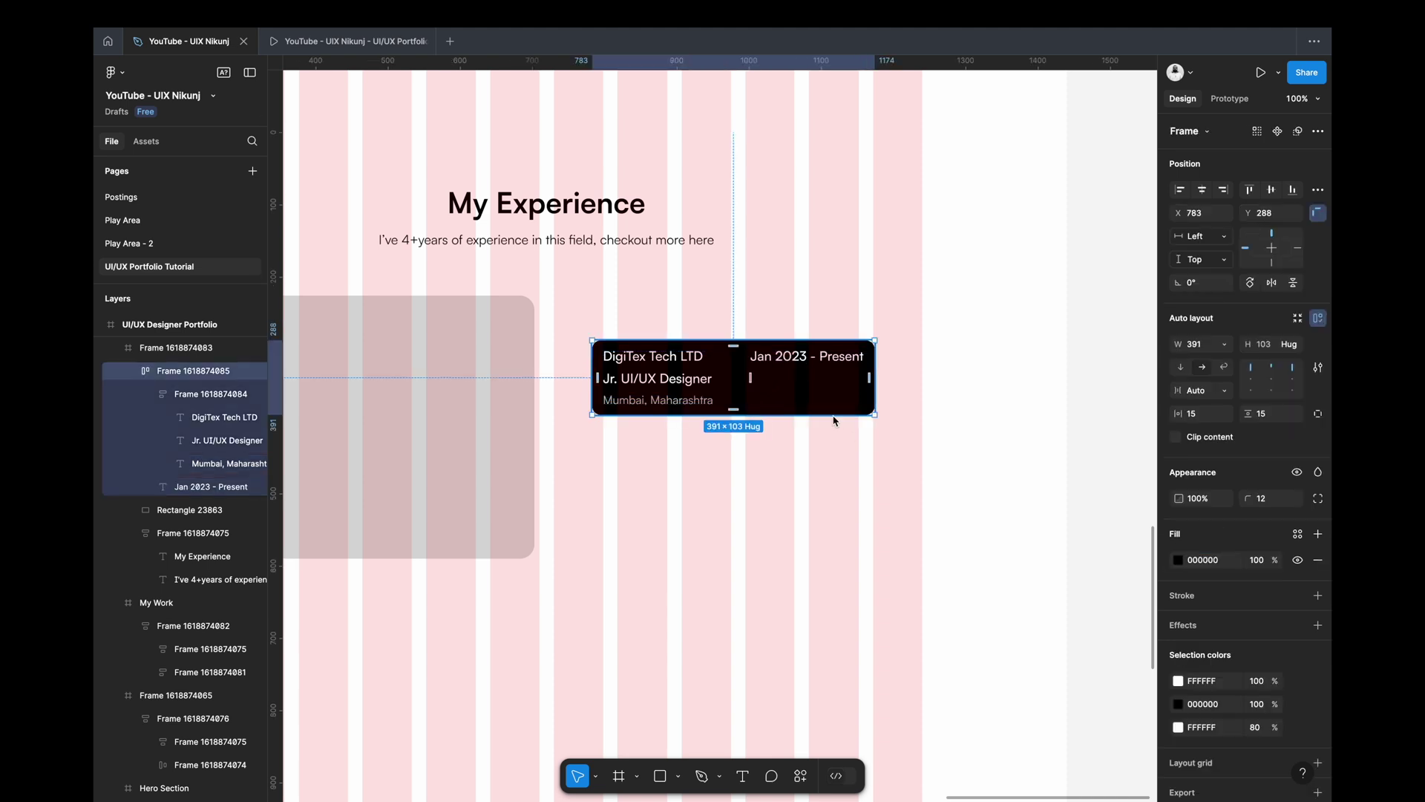
pyautogui.scroll(-2, 742, 386)
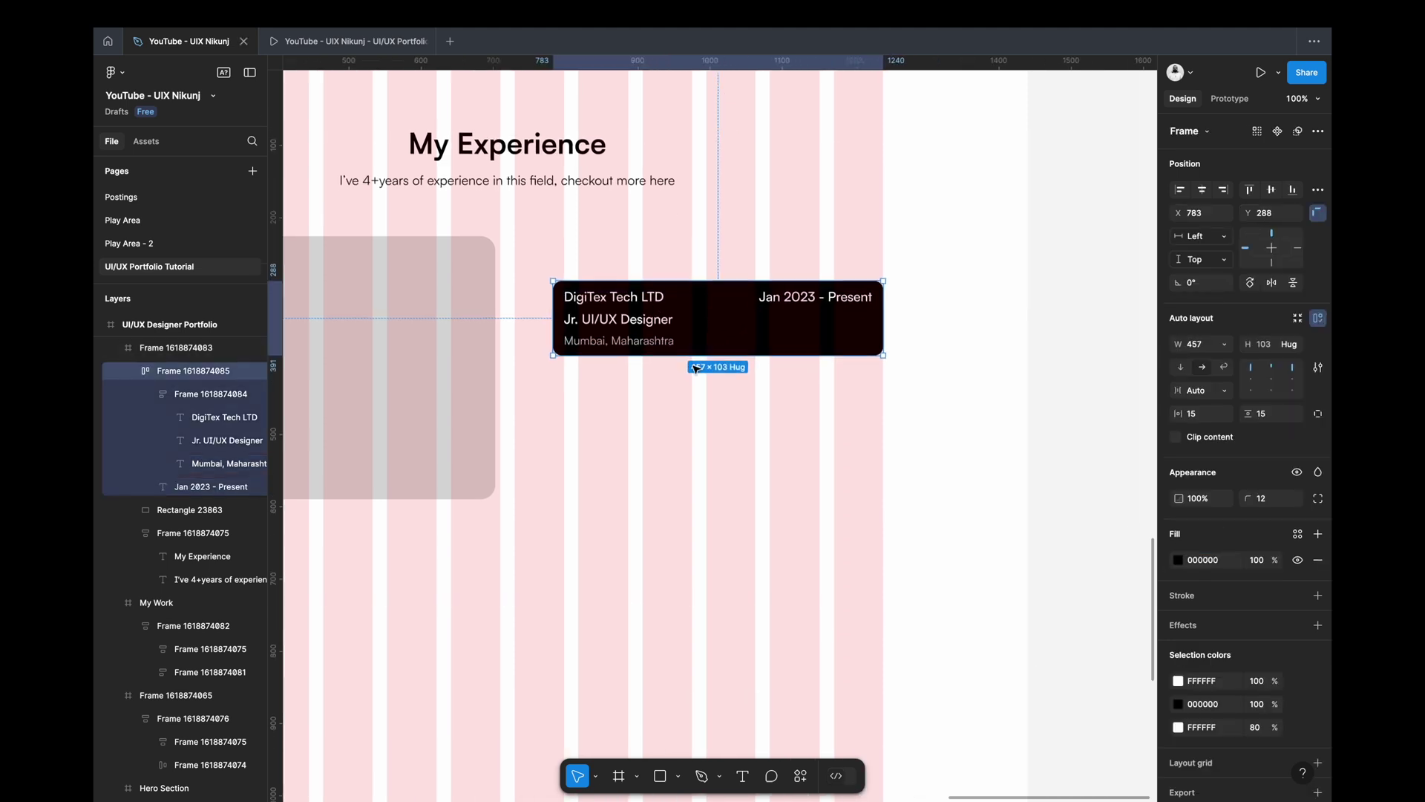
pyautogui.press('Escape')
pyautogui.press('t')
pyautogui.click(579, 371)
pyautogui.scroll(5, 579, 374)
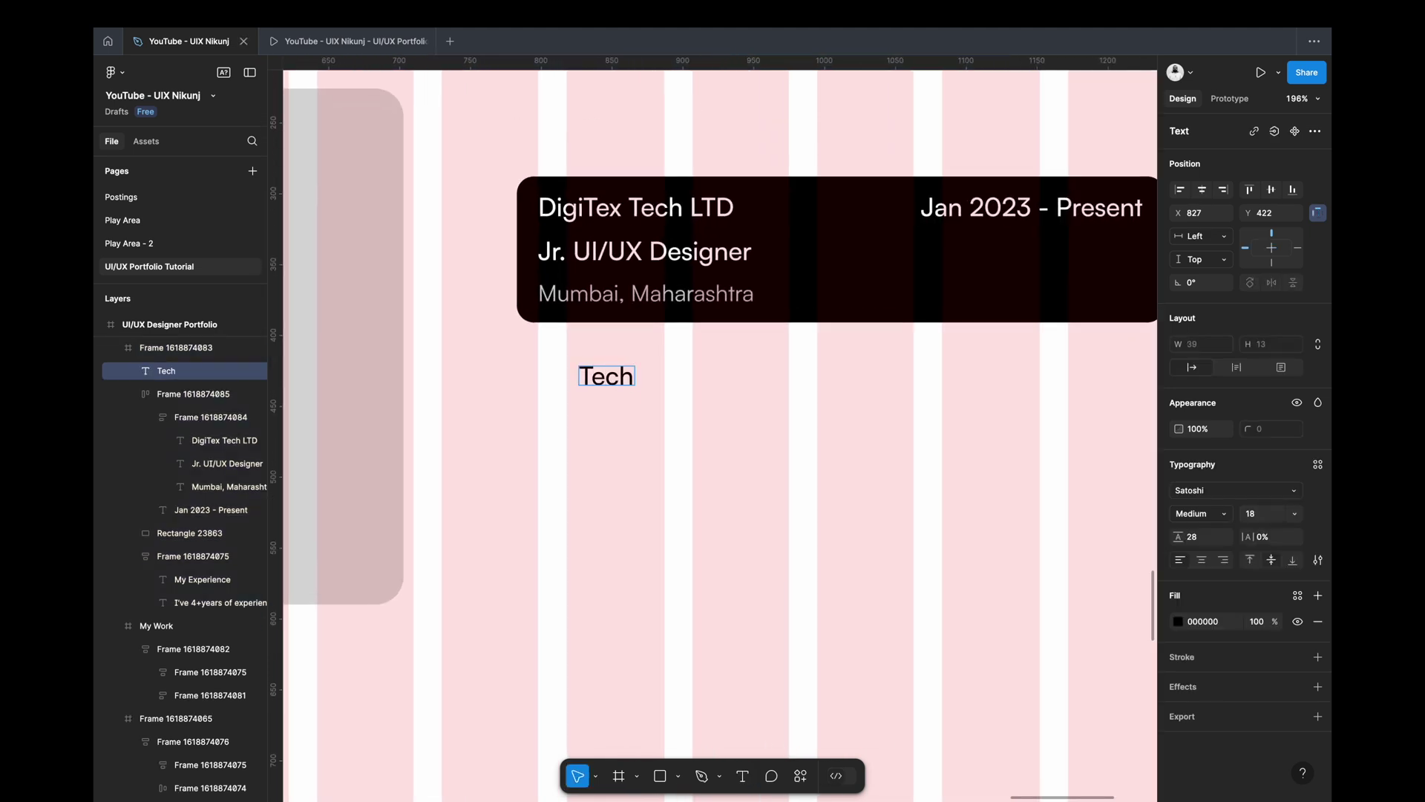
# Wrap the Techno Tech label in auto layout with corner radius 12
pyautogui.press('Escape')
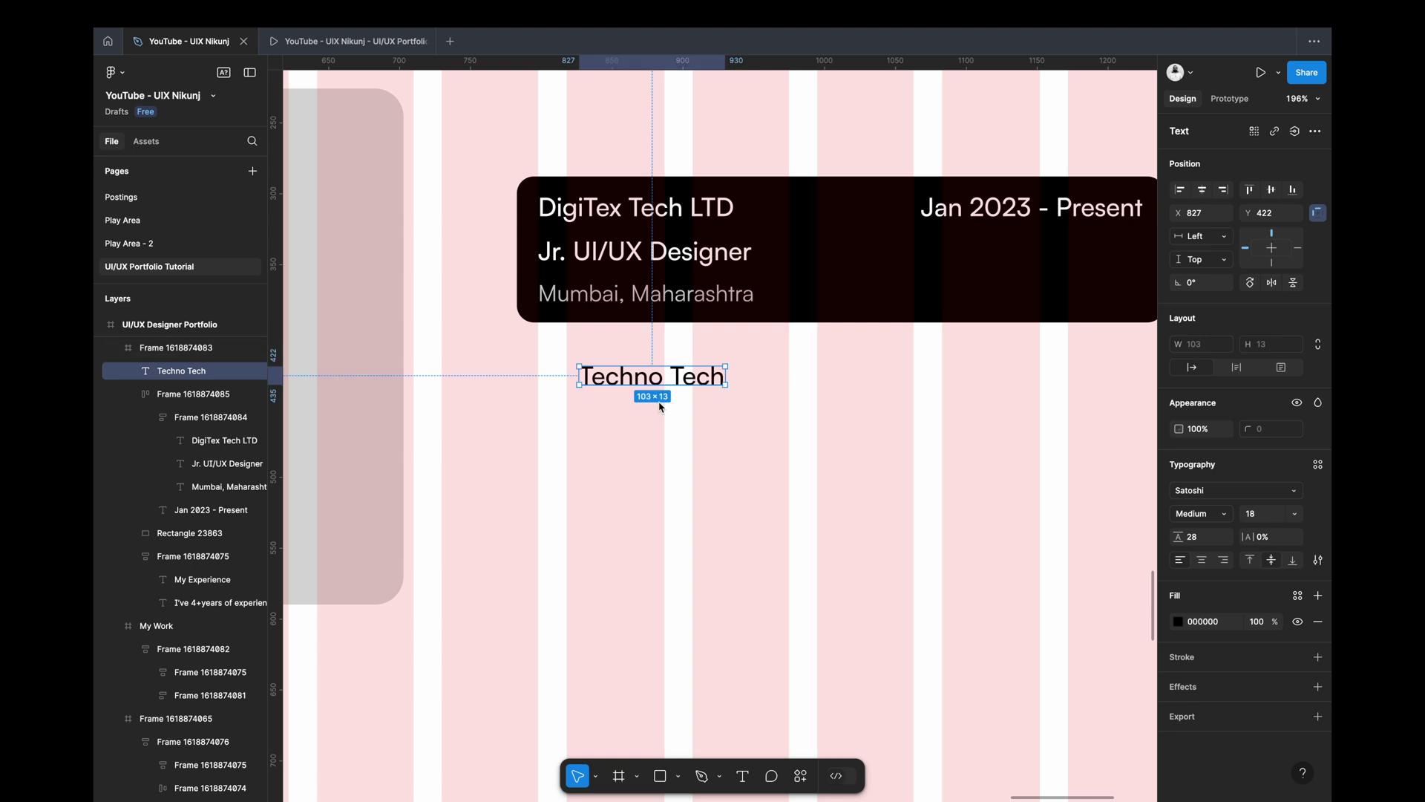
pyautogui.hscroll(2, 629, 416)
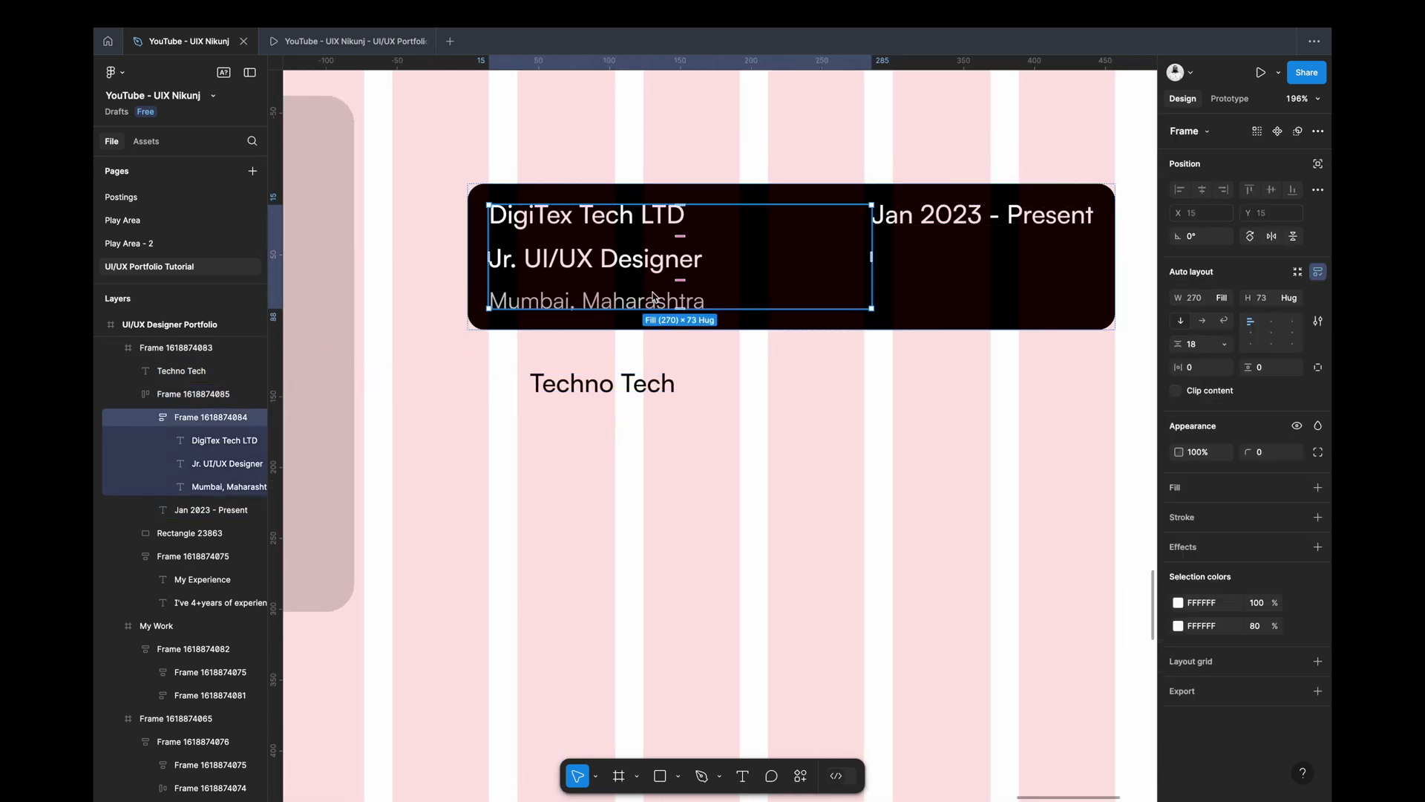
pyautogui.hotkey('shift', 'a')
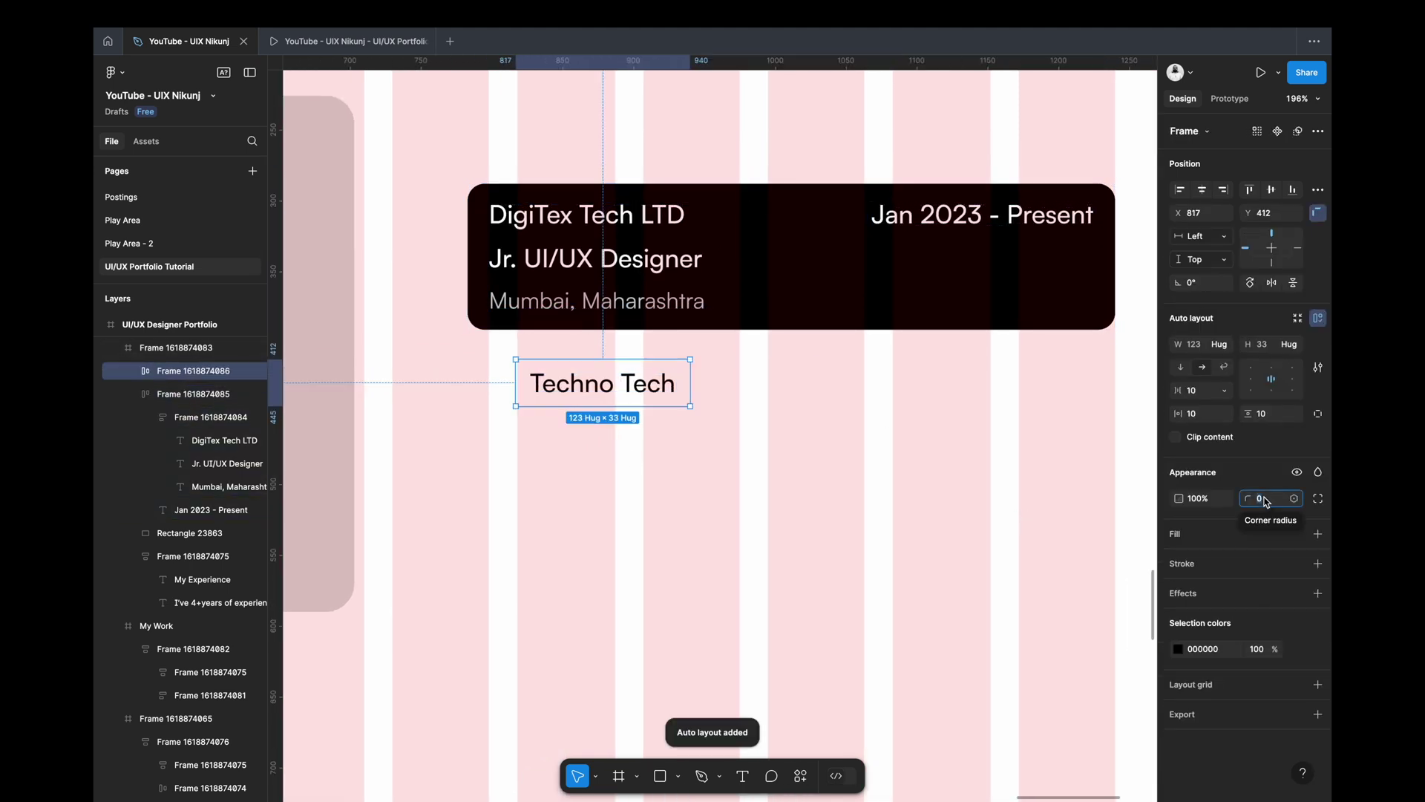
pyautogui.write('12')
pyautogui.press('Return')
# Give the label box an F7F7F7 fill and an EEEEEE stroke
pyautogui.click(1318, 534)
pyautogui.write('7f7f7')
pyautogui.press('Return')
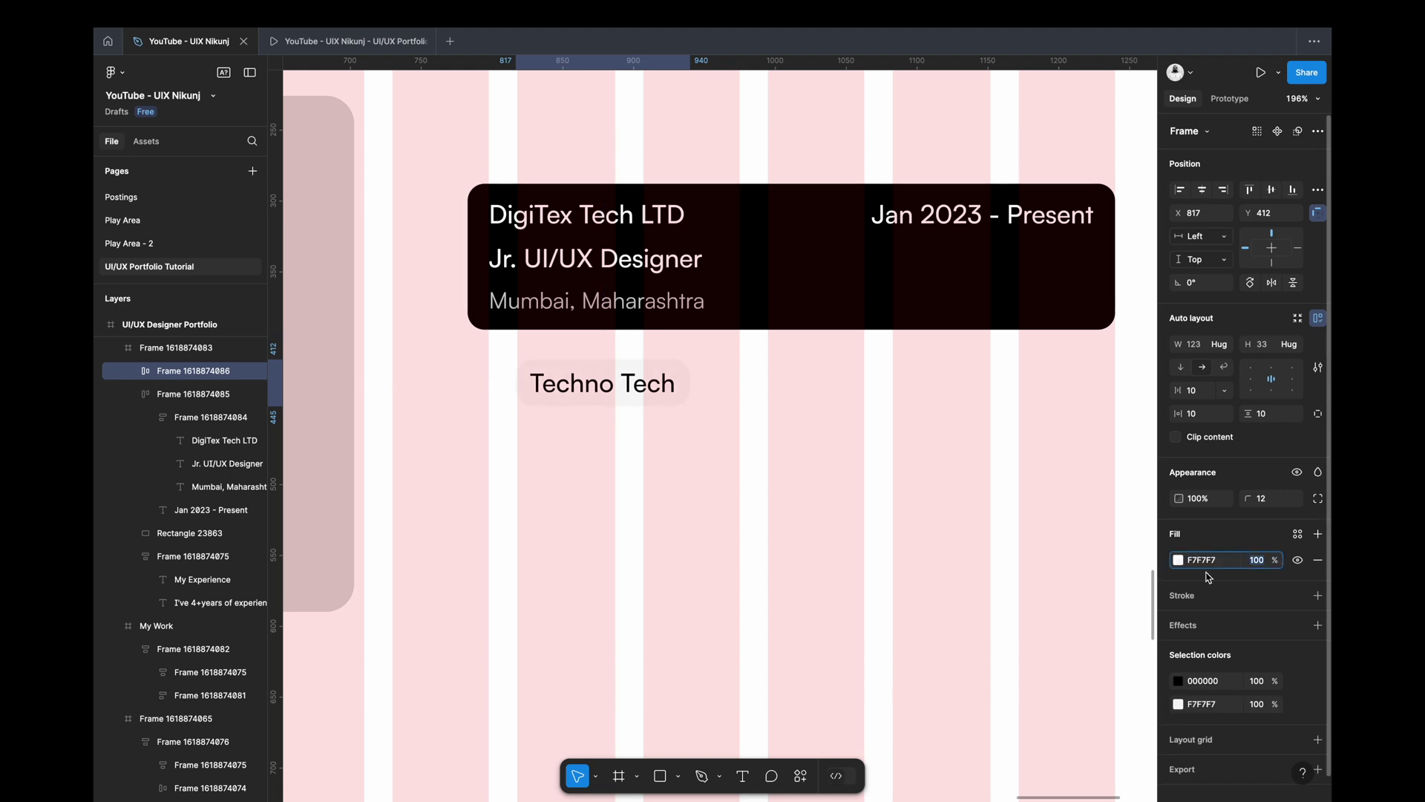
pyautogui.click(1317, 595)
pyautogui.click(1202, 621)
pyautogui.write('eeeeee')
pyautogui.press('Tab')
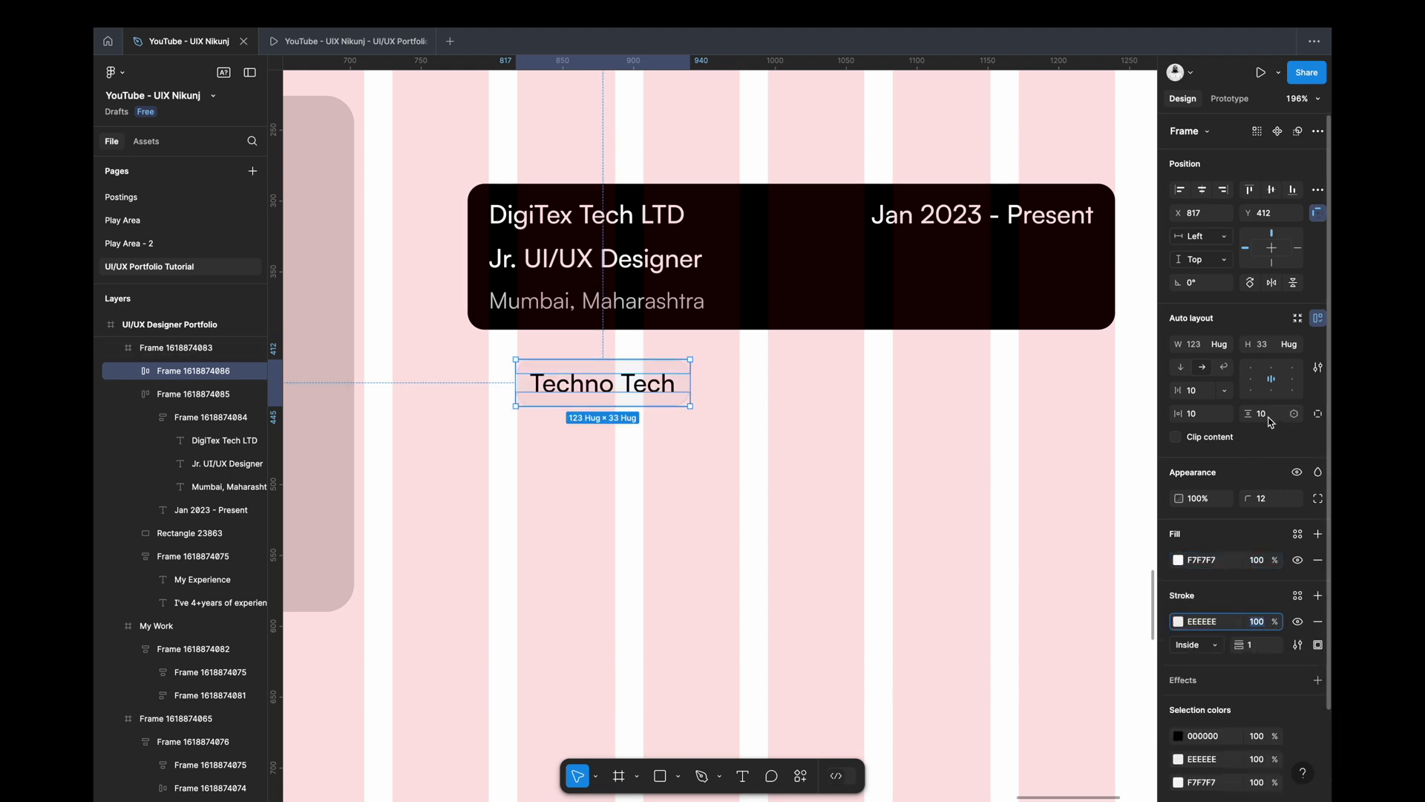
# Set padding 15 and stretch the box to the DigiTex card's left edge and width
pyautogui.click(1199, 413)
pyautogui.write('1')
pyautogui.moveTo(538, 383); pyautogui.dragTo(489, 382)
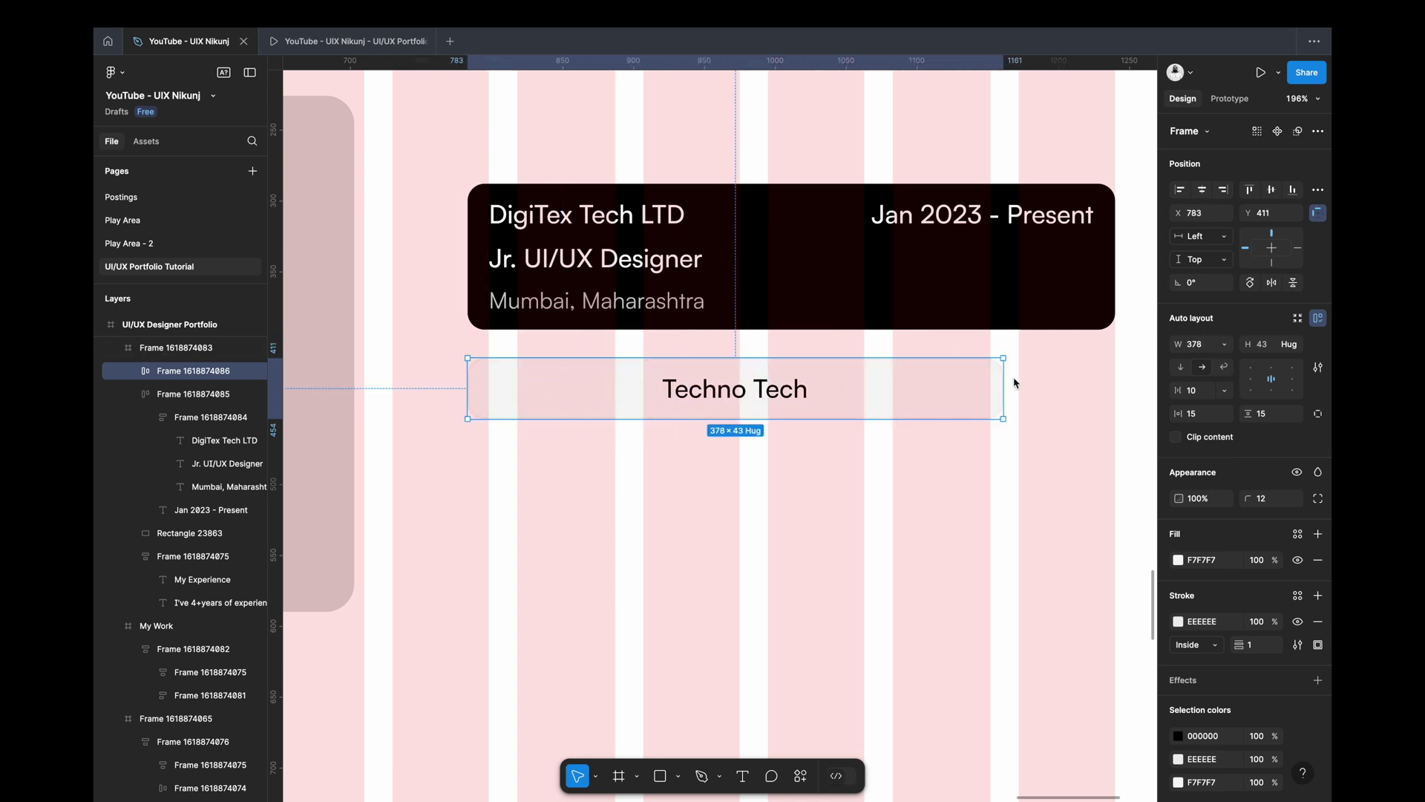
pyautogui.moveTo(653, 388); pyautogui.dragTo(1111, 386)
pyautogui.scroll(-2, 649, 465)
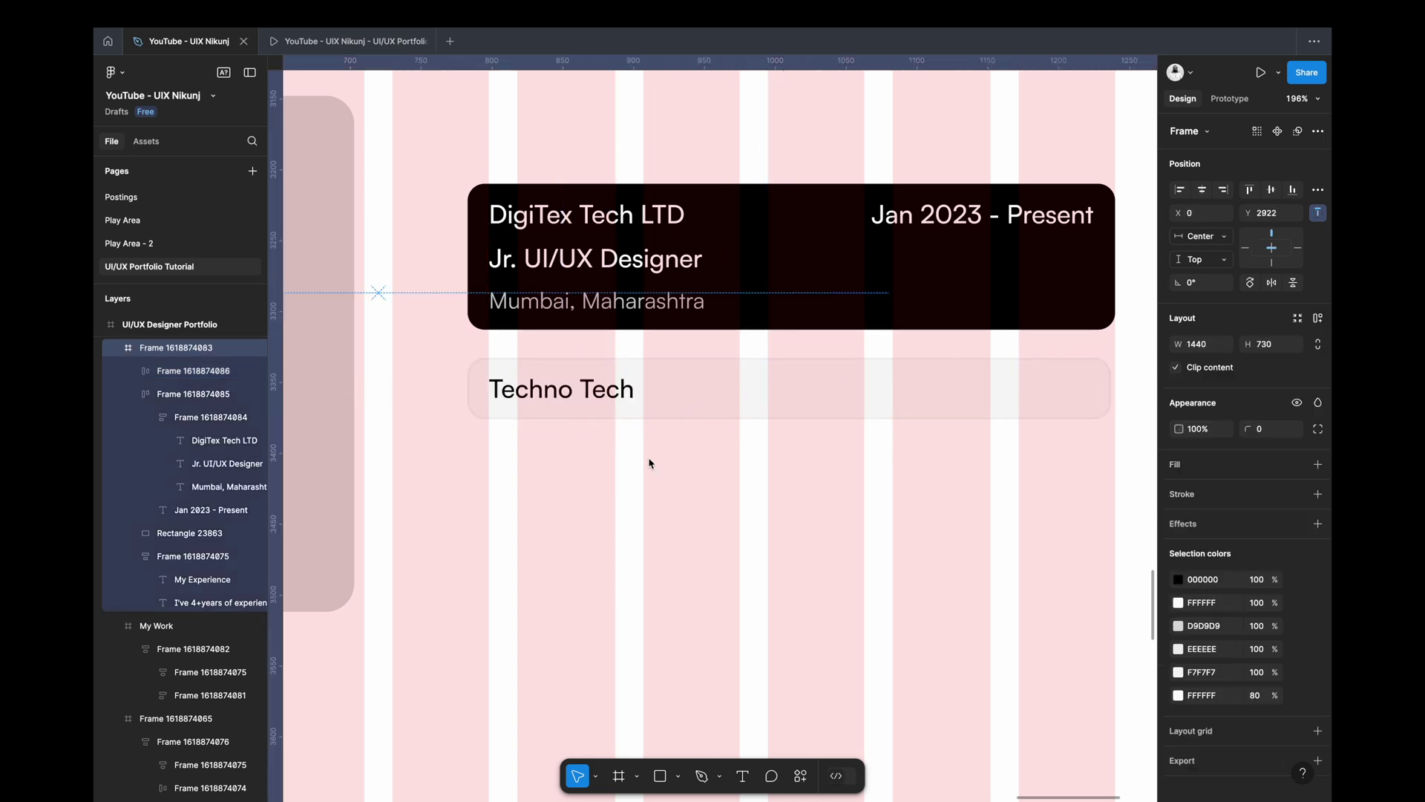
pyautogui.scroll(-2, 649, 465)
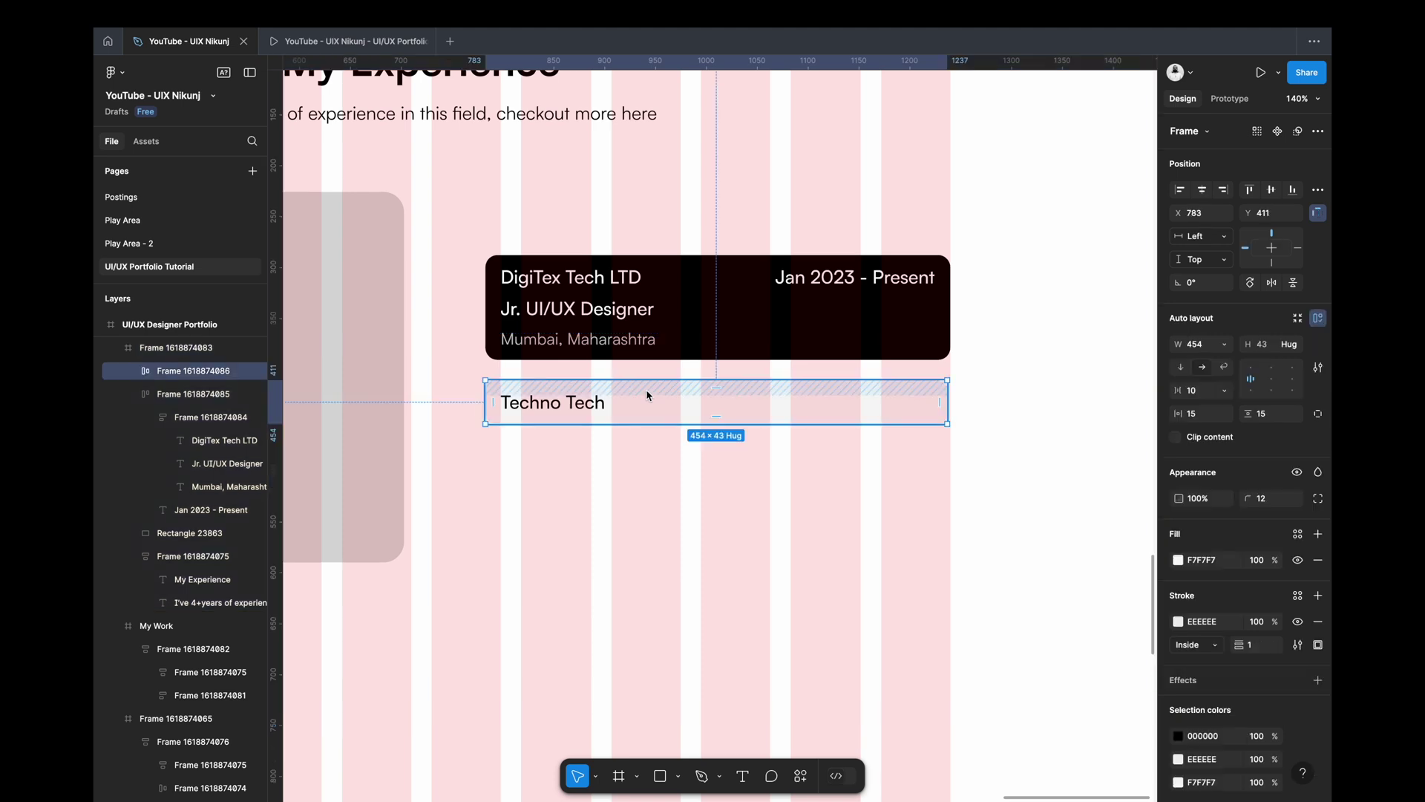
# Stack the DigiTex card and Techno Tech row in auto layout with gap 10
pyautogui.keyDown('shift'); pyautogui.click(653, 327); pyautogui.keyUp('shift')
pyautogui.hotkey('shift', 'a')
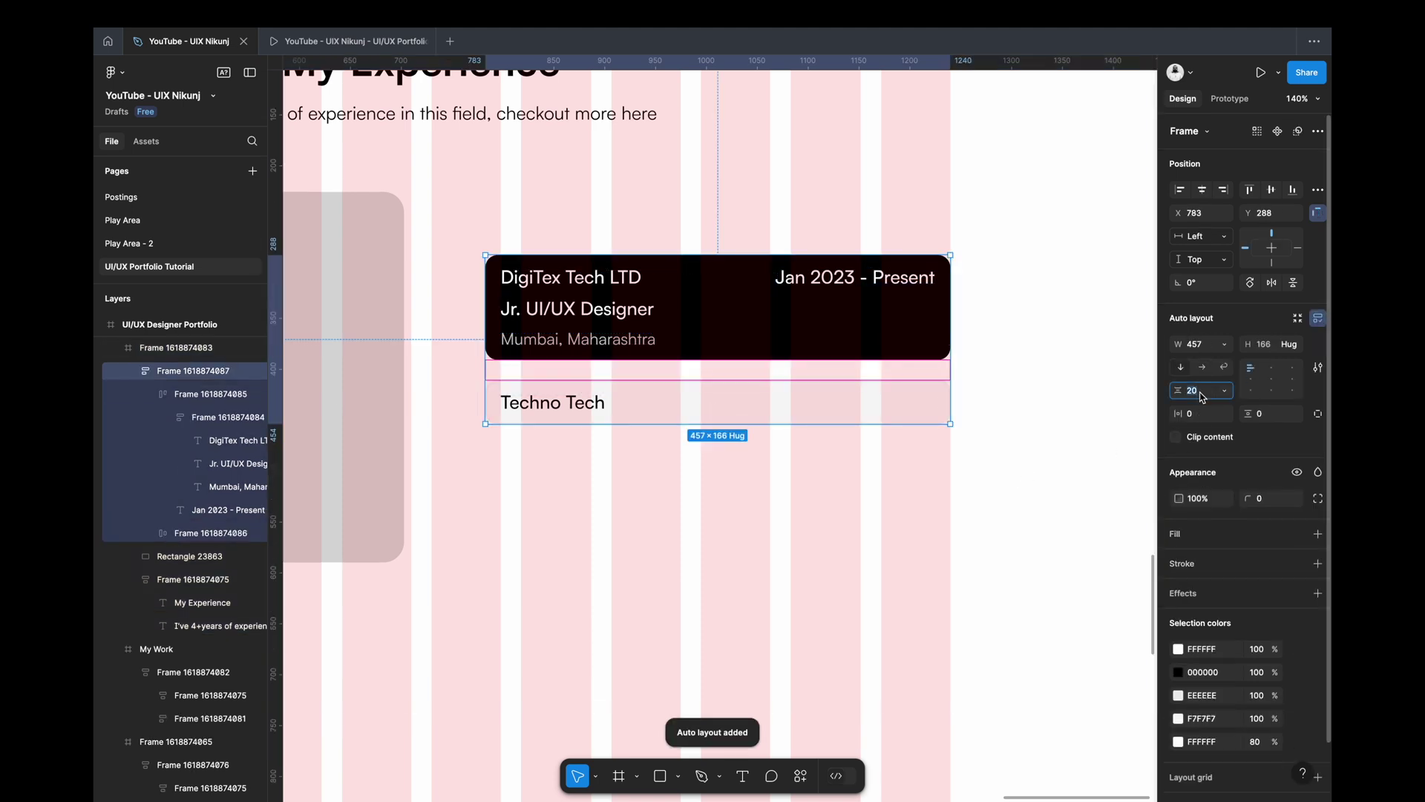
pyautogui.write('10')
pyautogui.press('Return')
# Duplicate the Techno Tech row twice, renaming copies WeReal Digital Solutions and Spanz Digital Solutions LTD
pyautogui.click(738, 394)
pyautogui.hotkey('ctrl', 'd')
pyautogui.hotkey('ctrl', 'd')
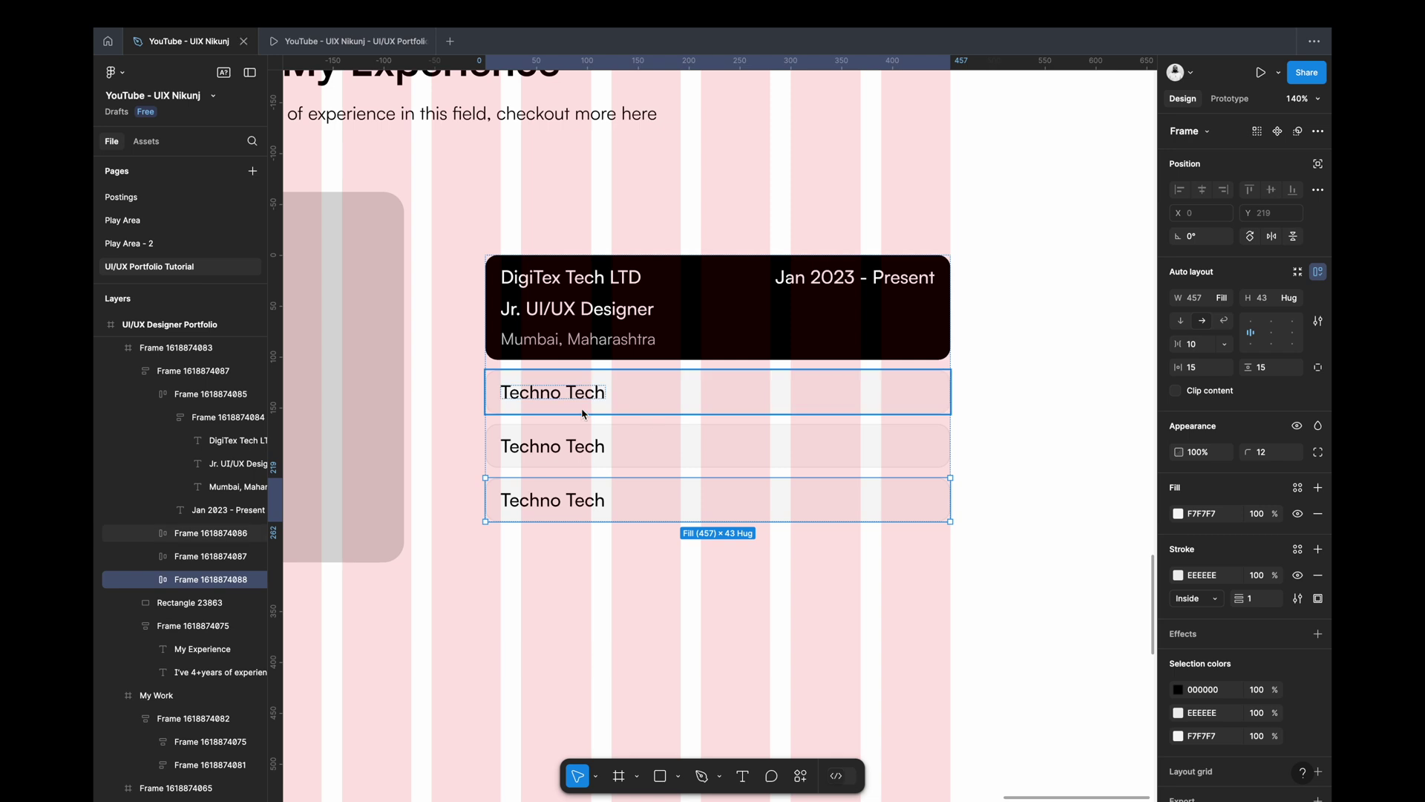
pyautogui.doubleClick(566, 447)
pyautogui.write('WeReal Digital Solutions')
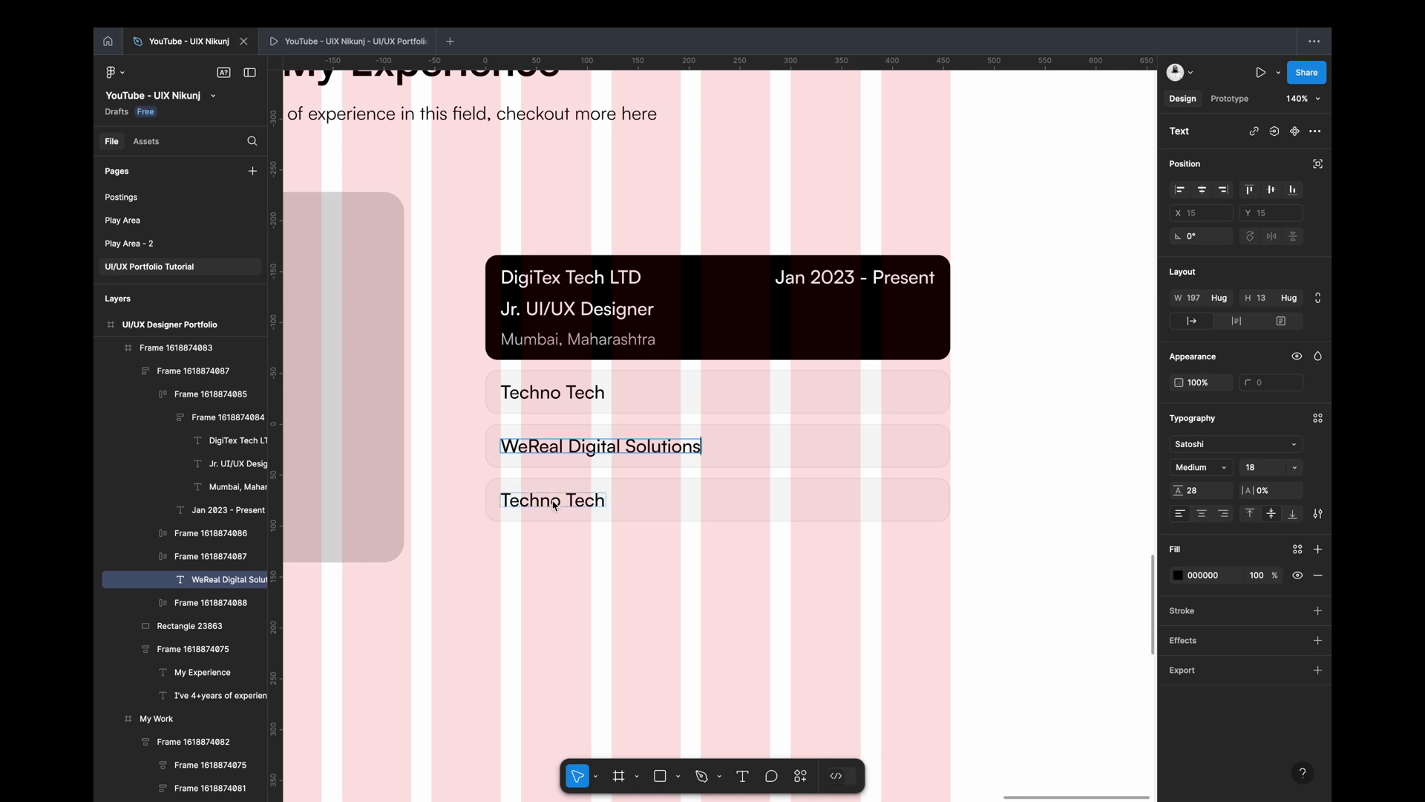
pyautogui.doubleClick(554, 502)
pyautogui.write('Spanz Digital Solutions')
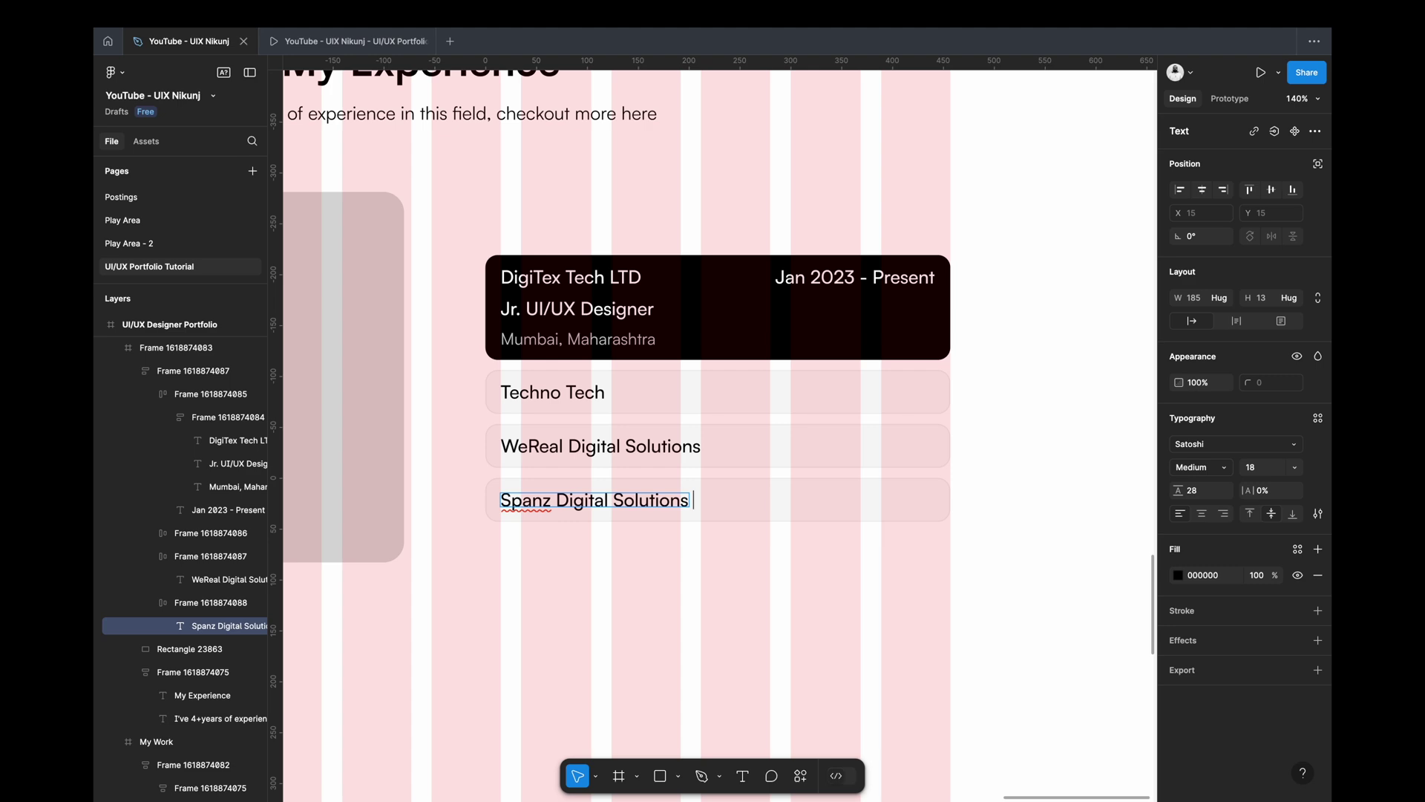
pyautogui.write('TD')
pyautogui.press('Escape')
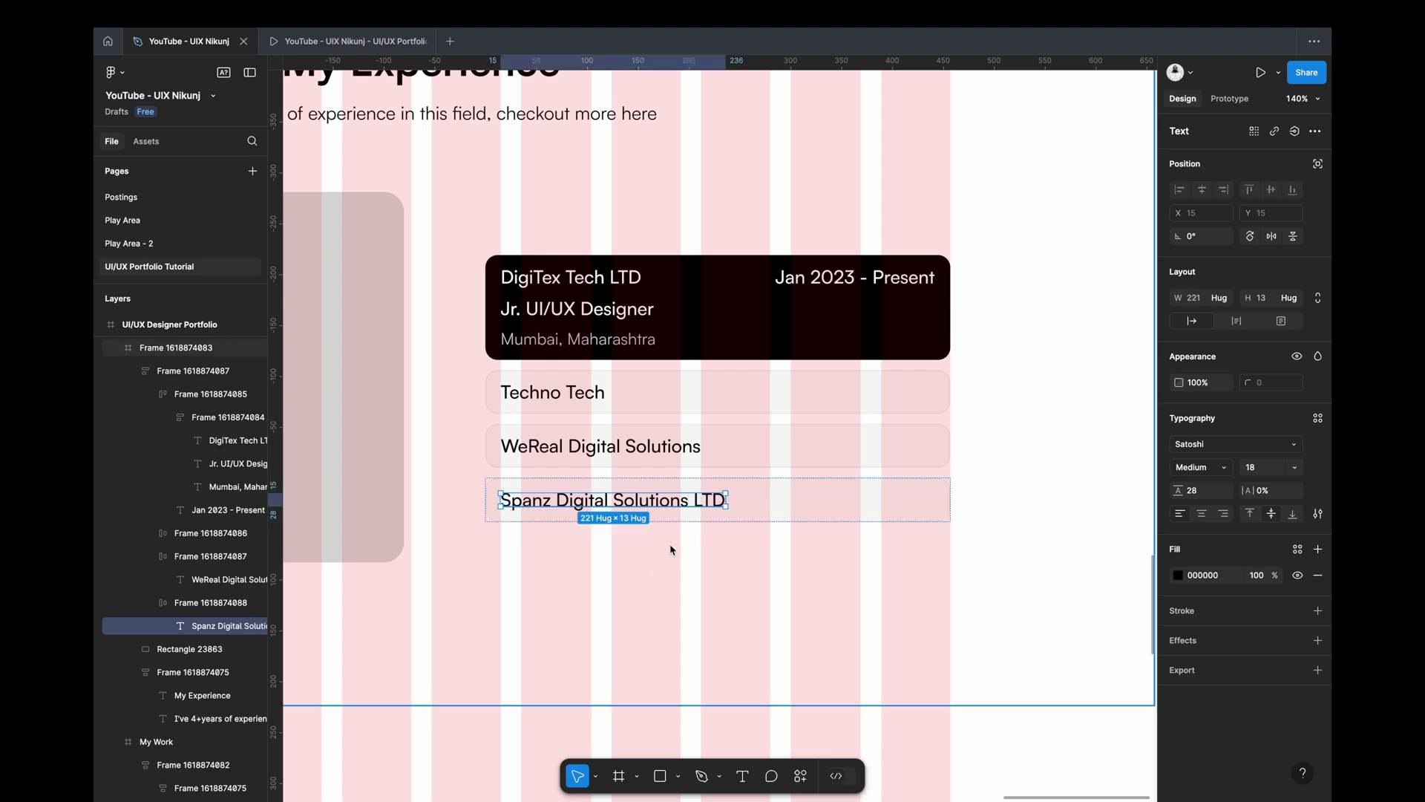
pyautogui.scroll(-5, 671, 547)
pyautogui.click(762, 277)
# Put the placeholder rectangle and experience list together in one auto layout row
pyautogui.scroll(-2, 762, 277)
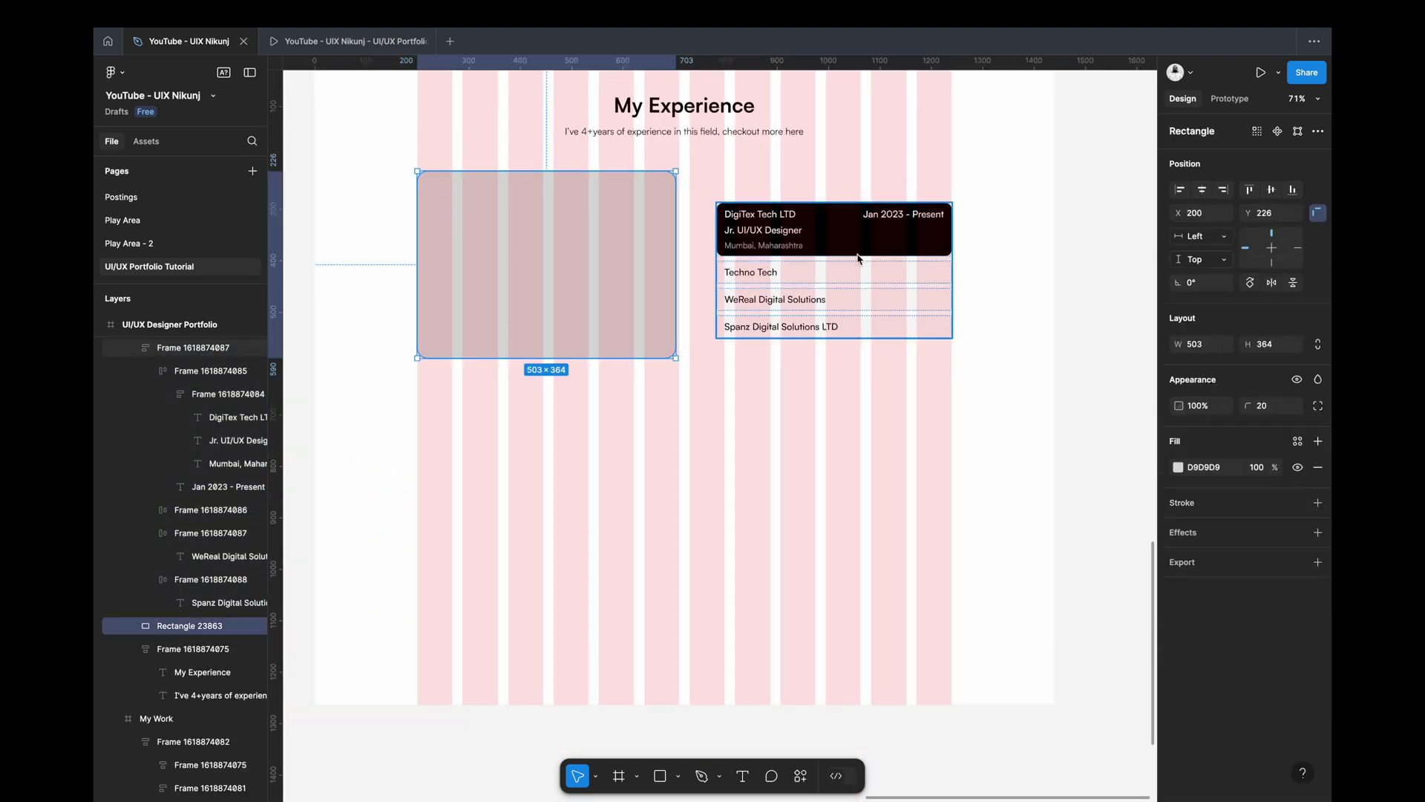
pyautogui.keyDown('shift'); pyautogui.click(857, 258); pyautogui.keyUp('shift')
pyautogui.hotkey('shift', 'a')
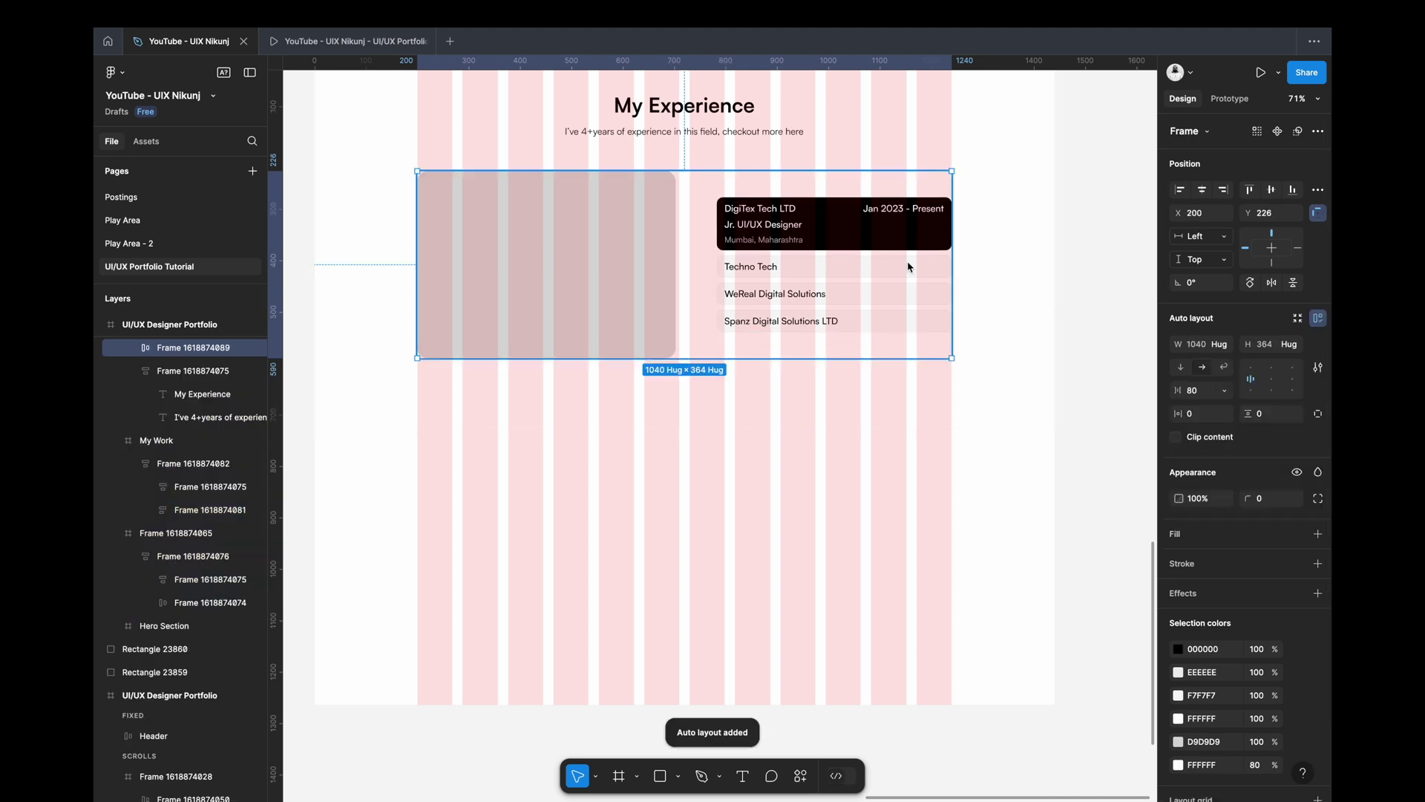
pyautogui.click(762, 253)
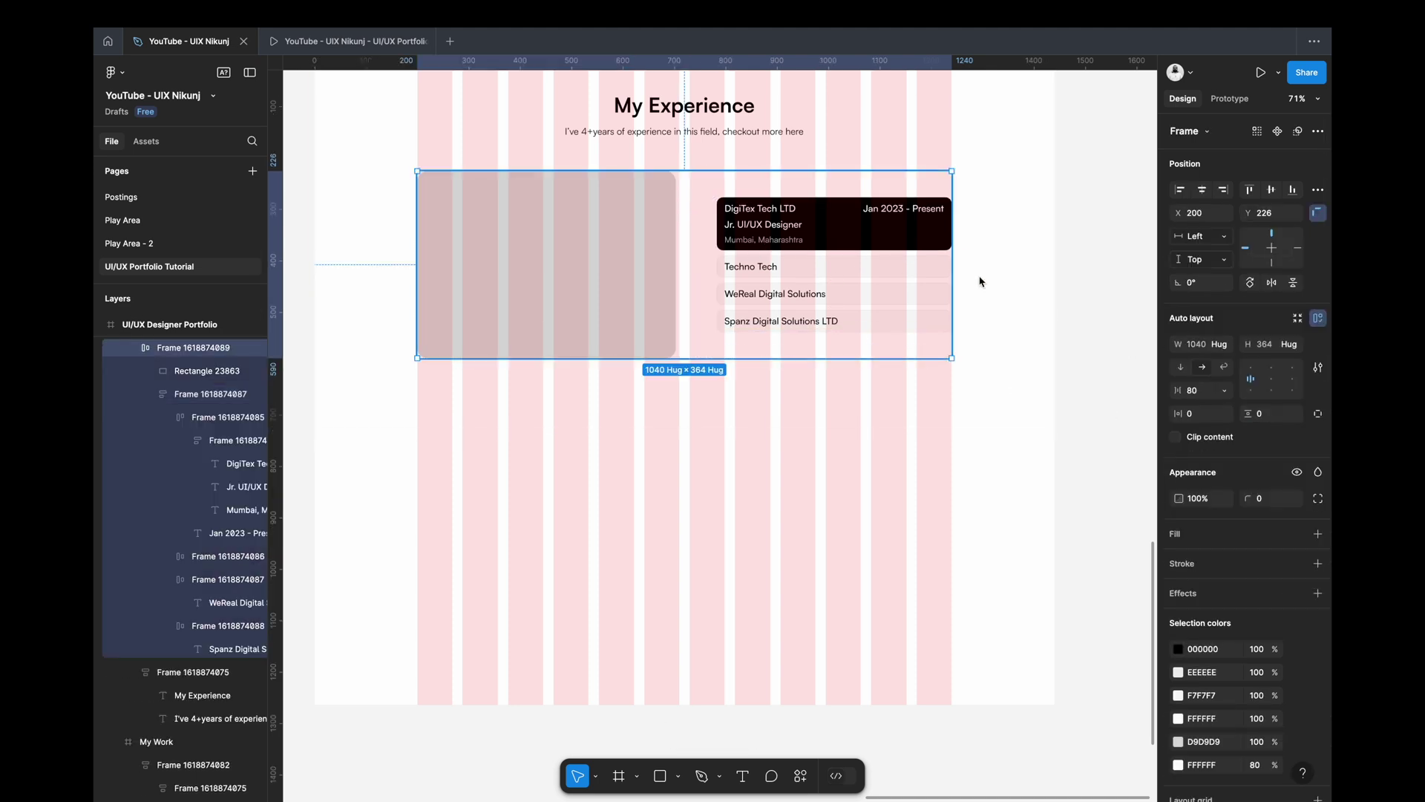
# Fill the placeholder rectangle with an angular architecture photo from the Unsplash plugin
pyautogui.click(539, 236)
pyautogui.rightClick(538, 236)
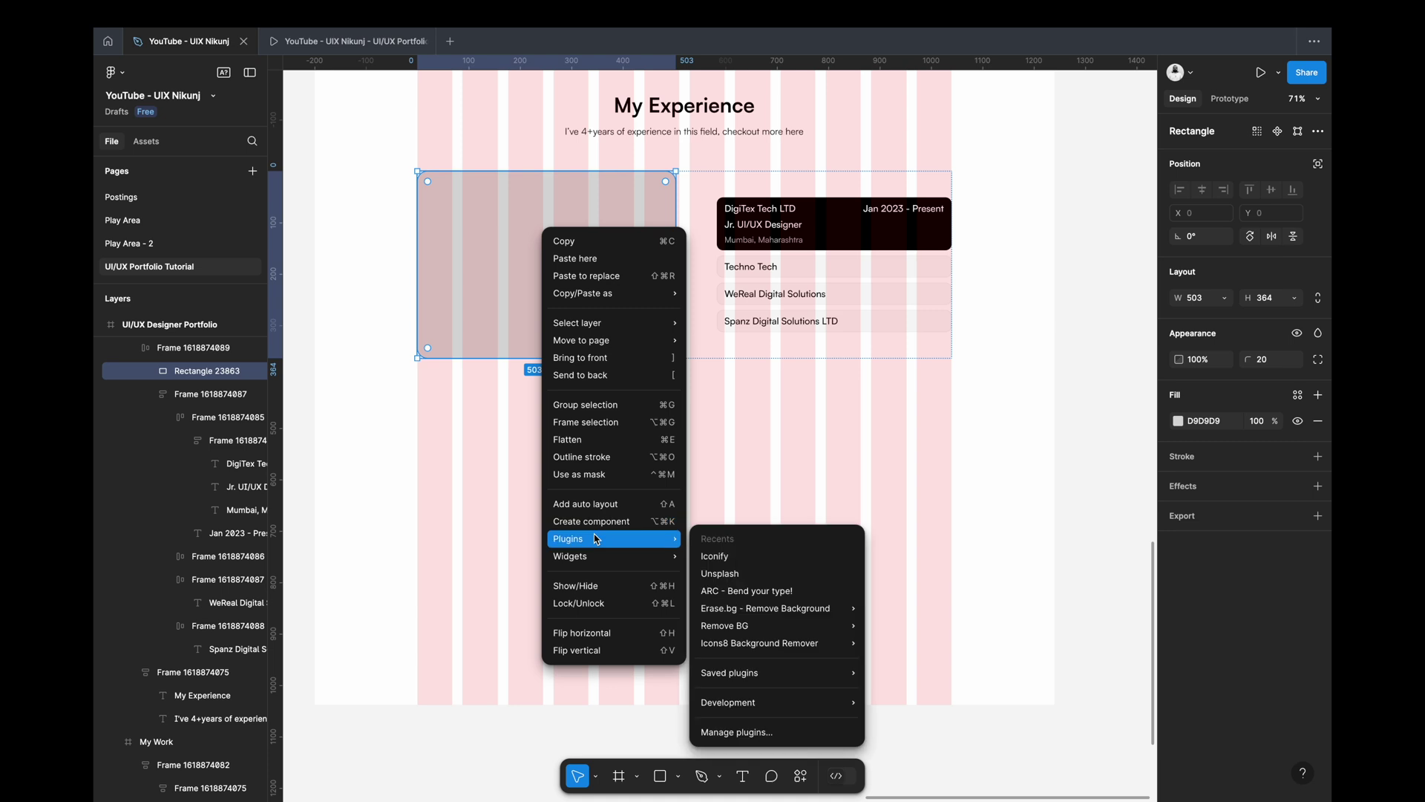
pyautogui.click(737, 579)
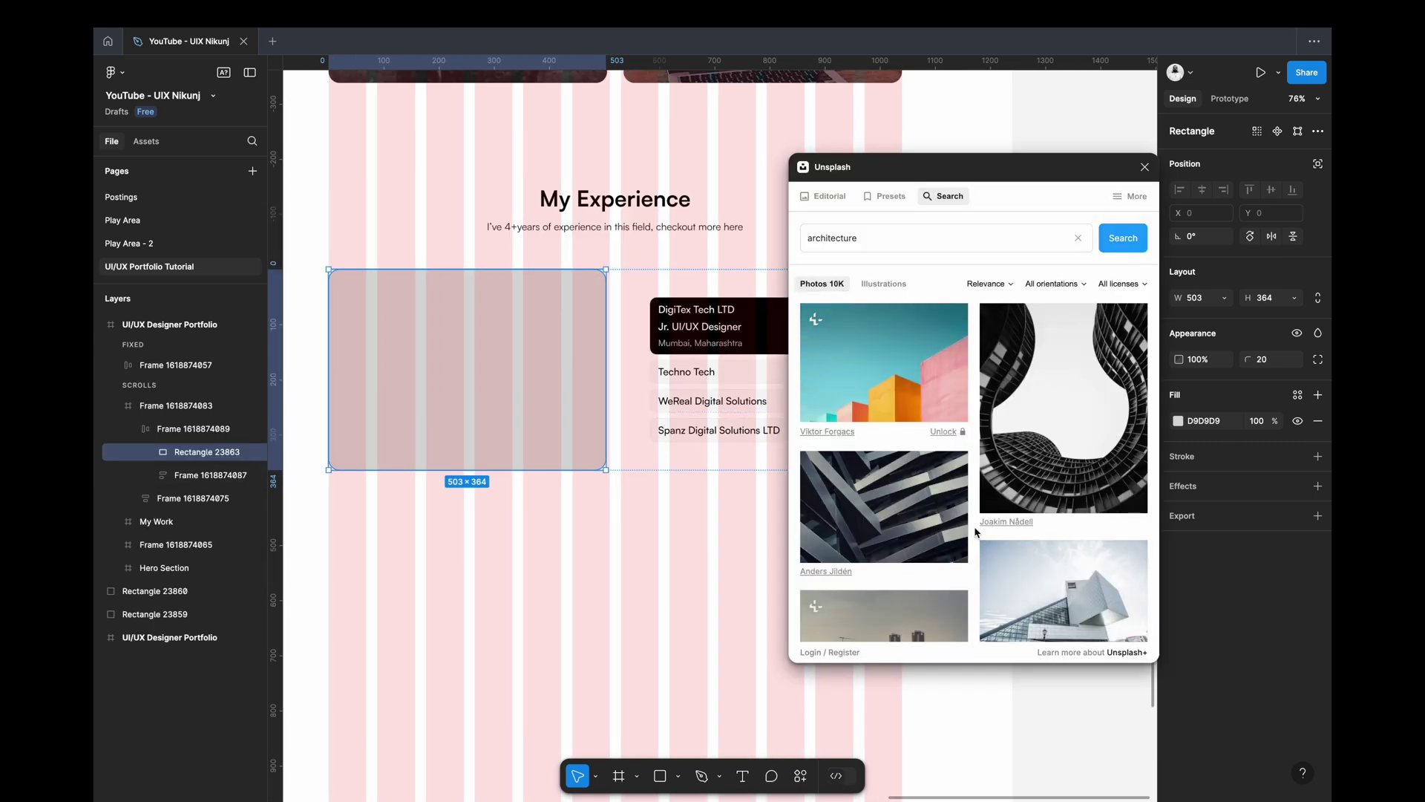
pyautogui.scroll(-2, 988, 482)
pyautogui.scroll(-2, 1024, 408)
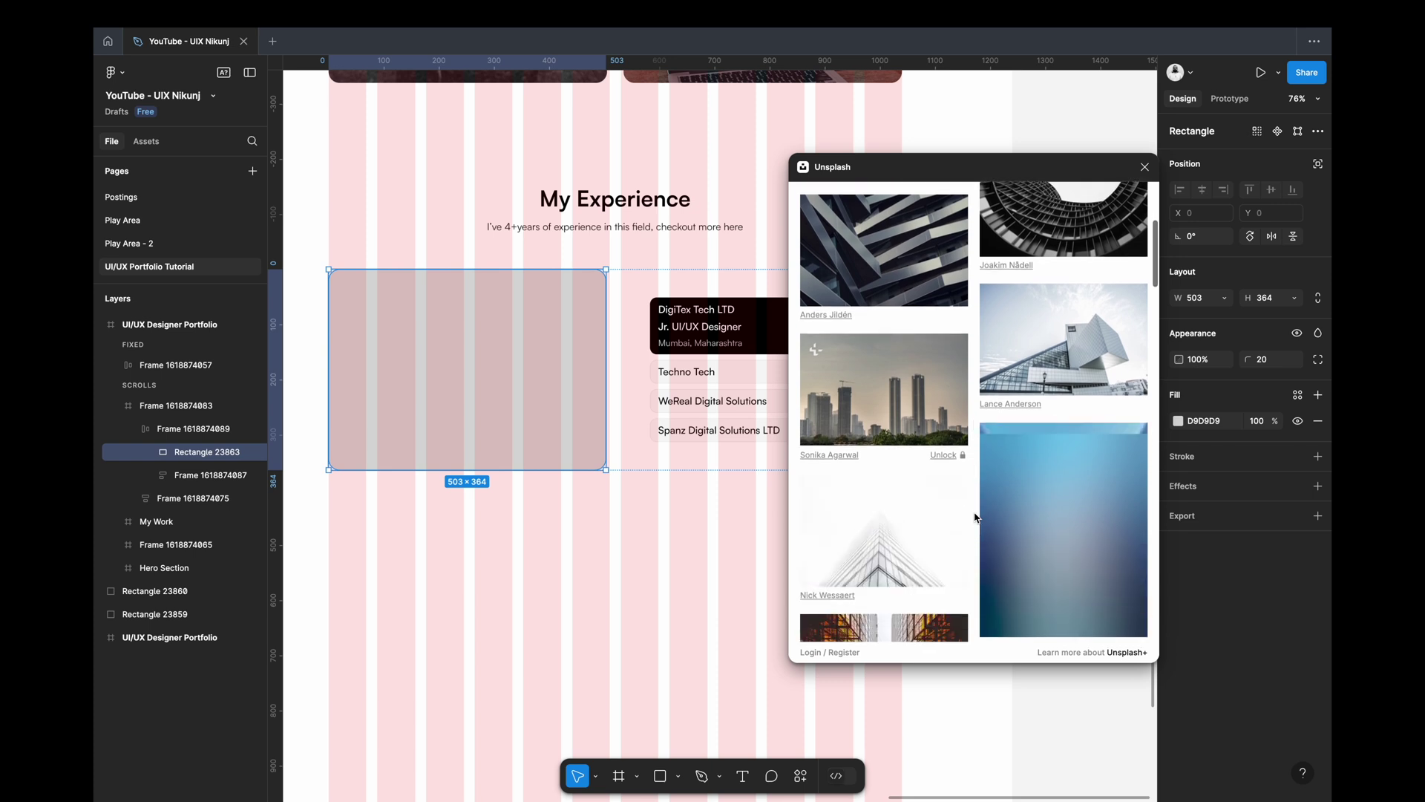
pyautogui.click(1037, 374)
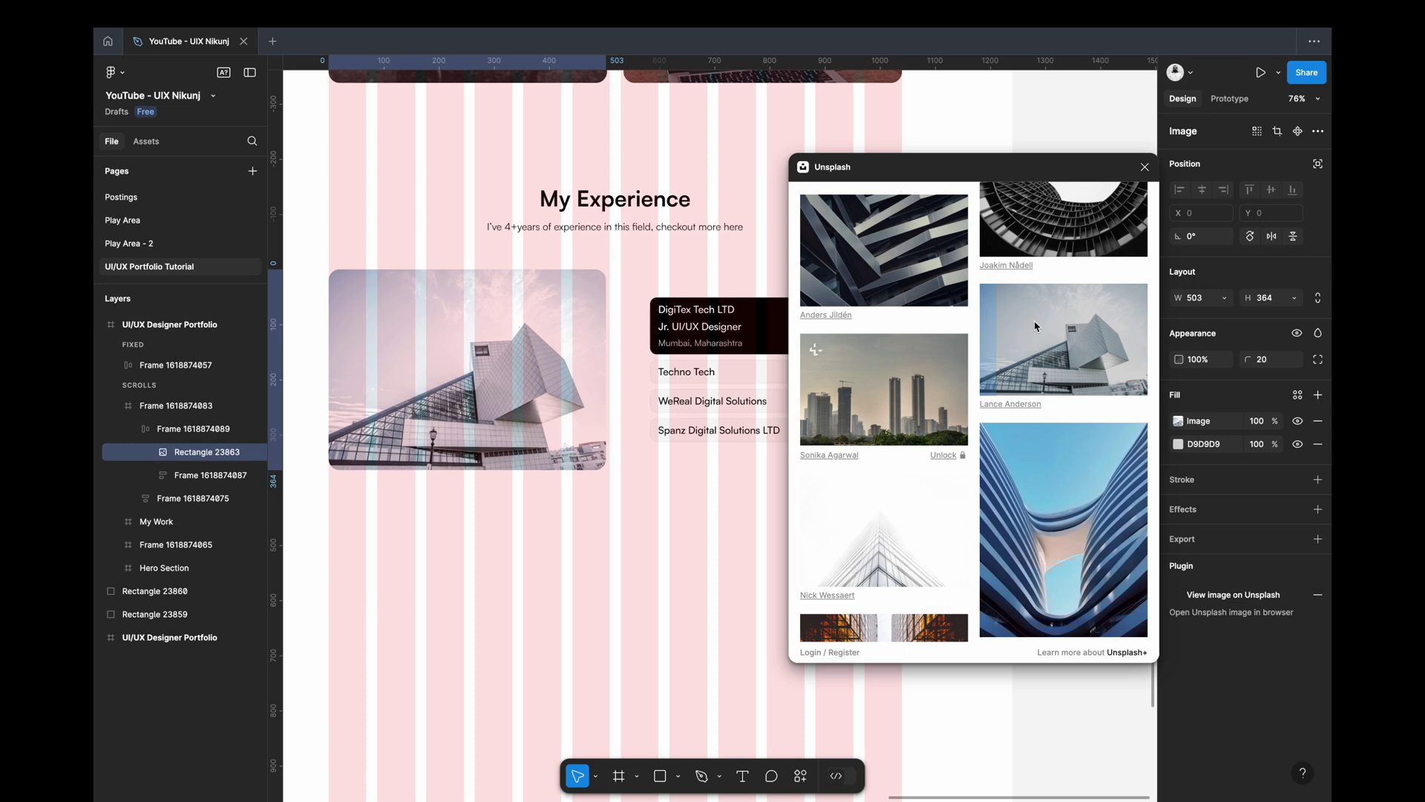
pyautogui.click(1144, 168)
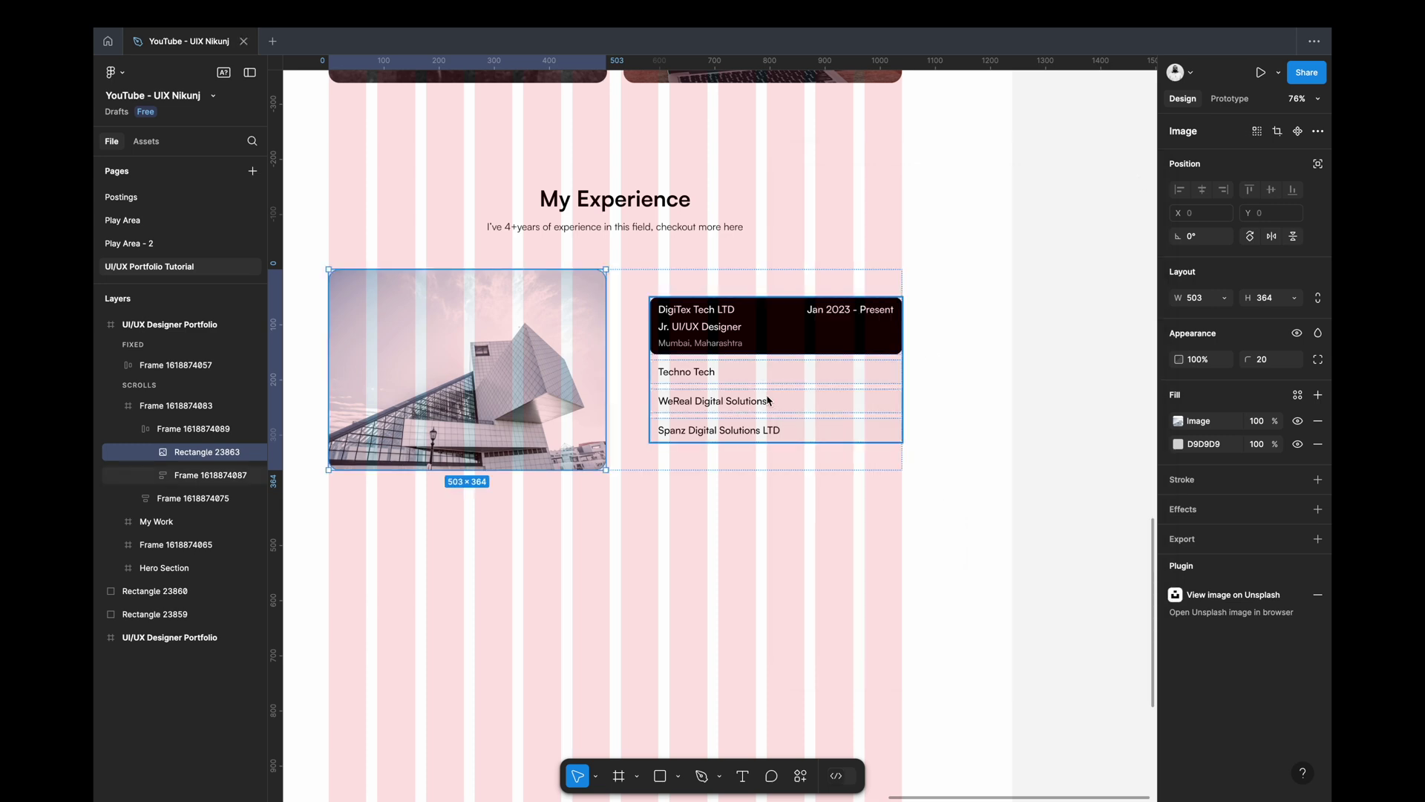
pyautogui.click(675, 530)
pyautogui.scroll(-3, 667, 540)
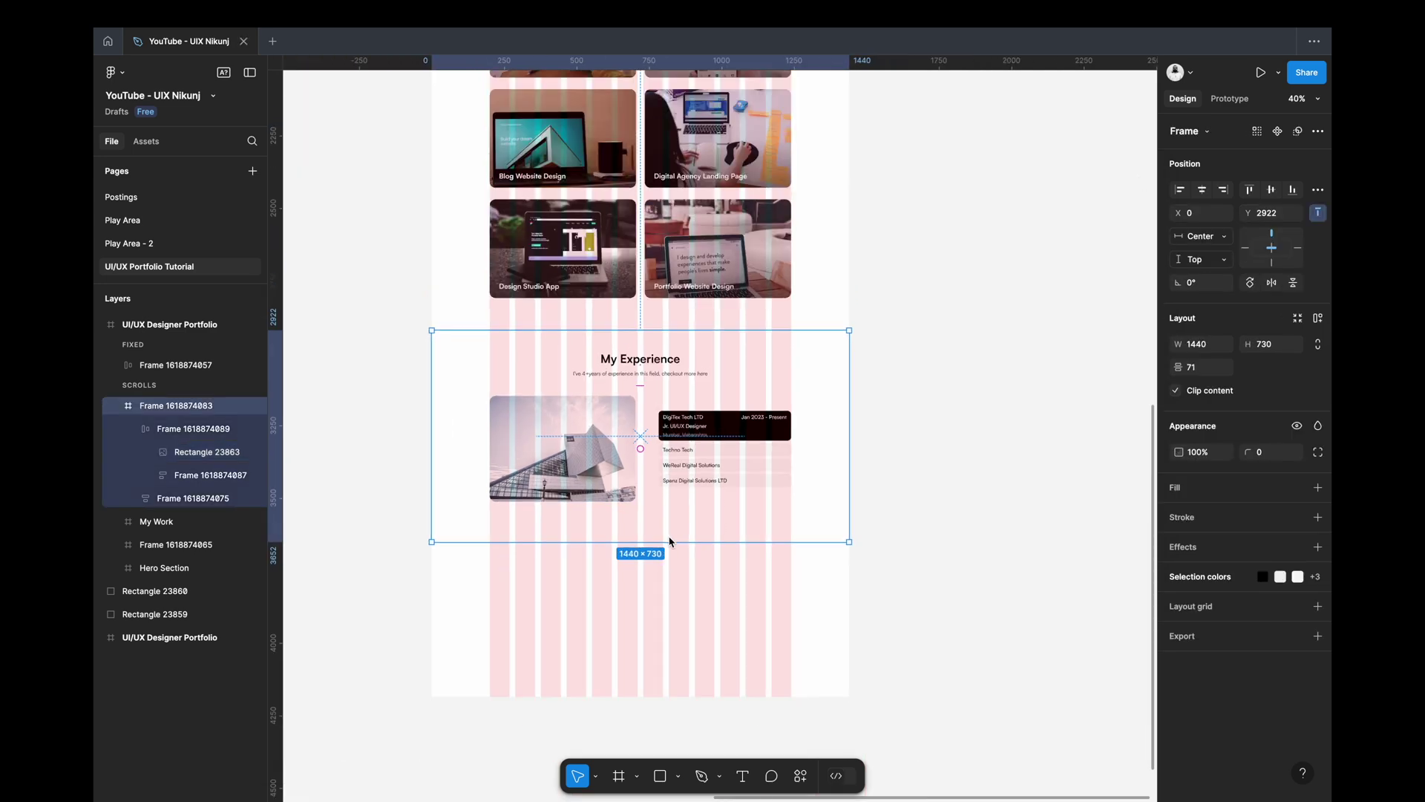
# Draw a new 1440×730 frame below the My Experience section
pyautogui.scroll(-3, 668, 539)
pyautogui.press('f')
pyautogui.moveTo(553, 318); pyautogui.dragTo(859, 498)
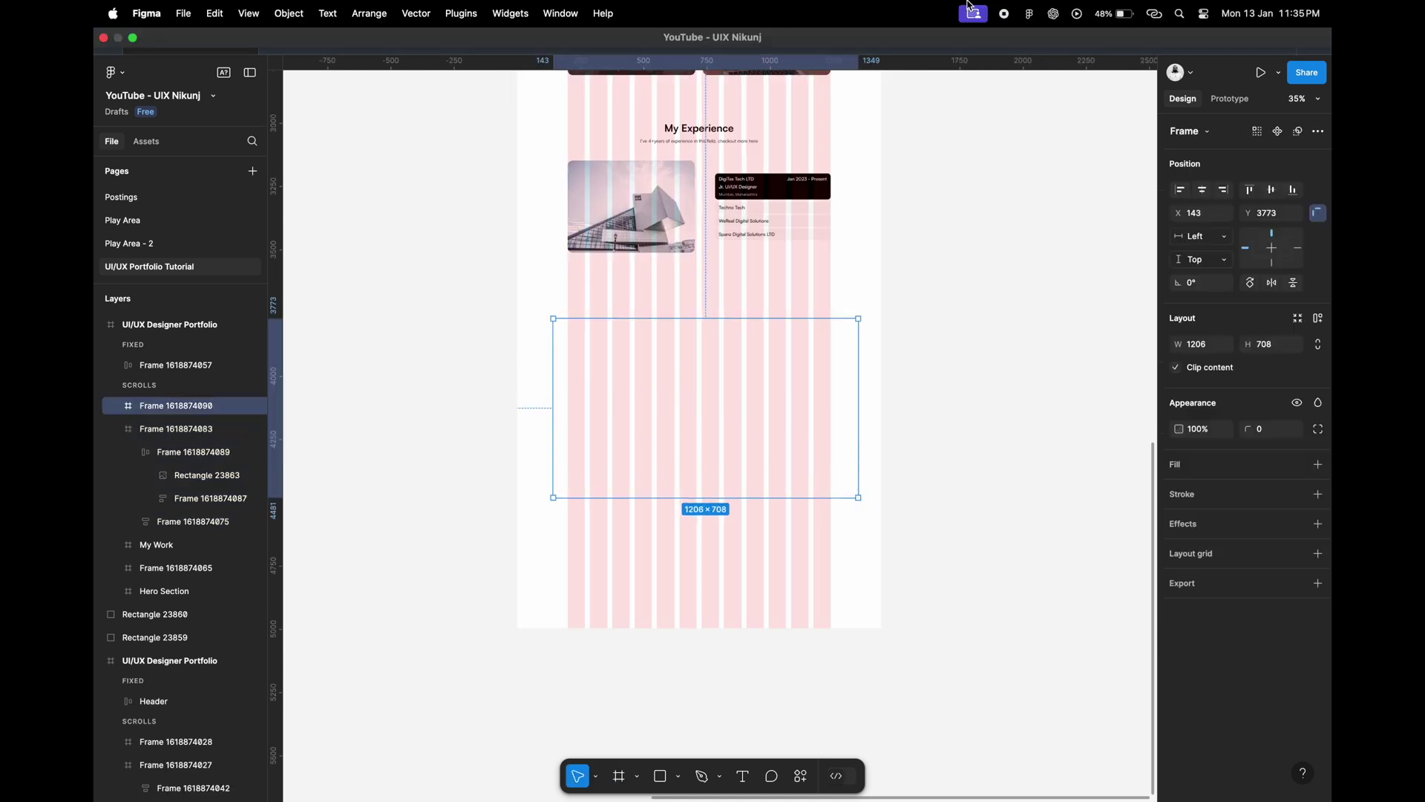
pyautogui.press('Tab')
pyautogui.write('0')
pyautogui.press('Return')
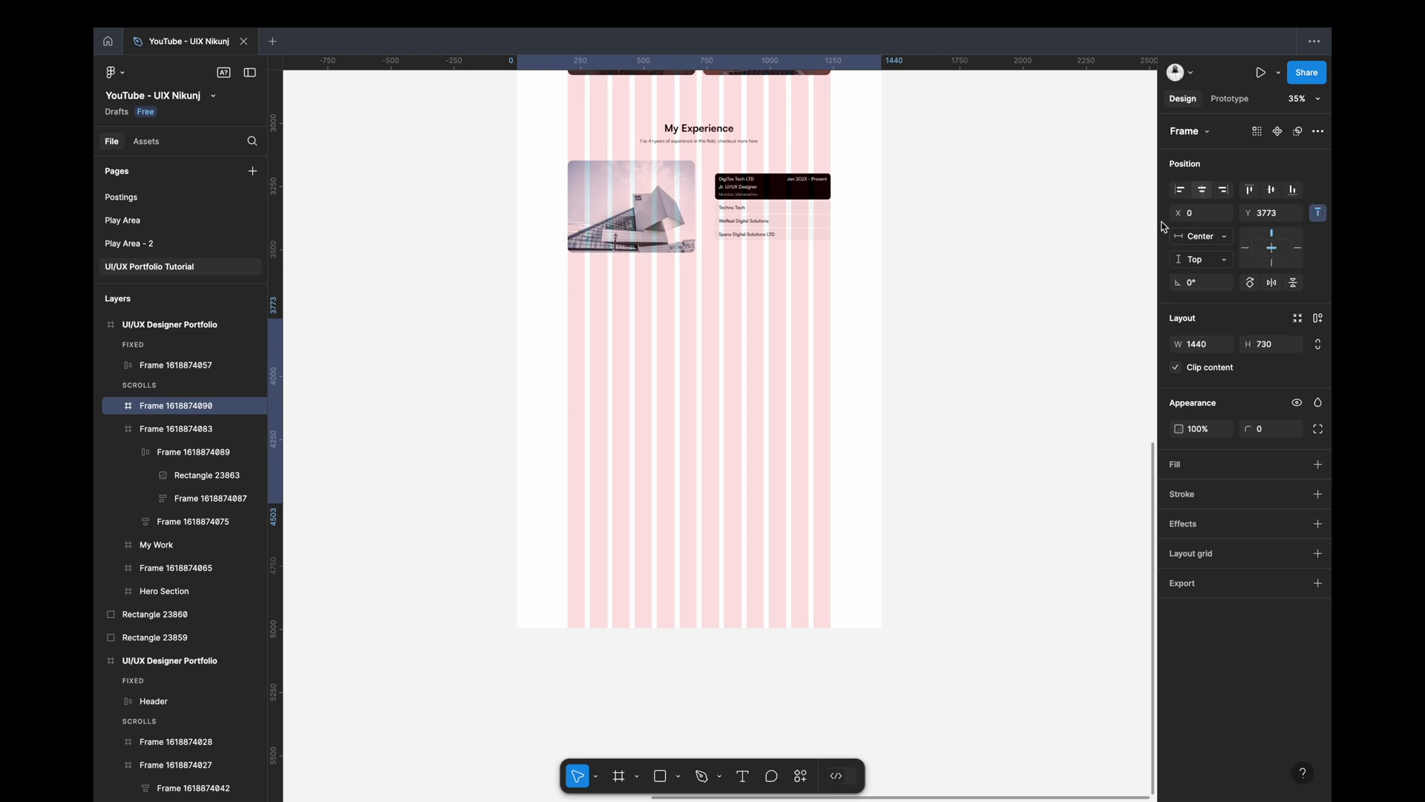
# Copy the My Experience heading and subtitle group into the new frame
pyautogui.keyDown('shift'); pyautogui.click(696, 245); pyautogui.keyUp('shift')
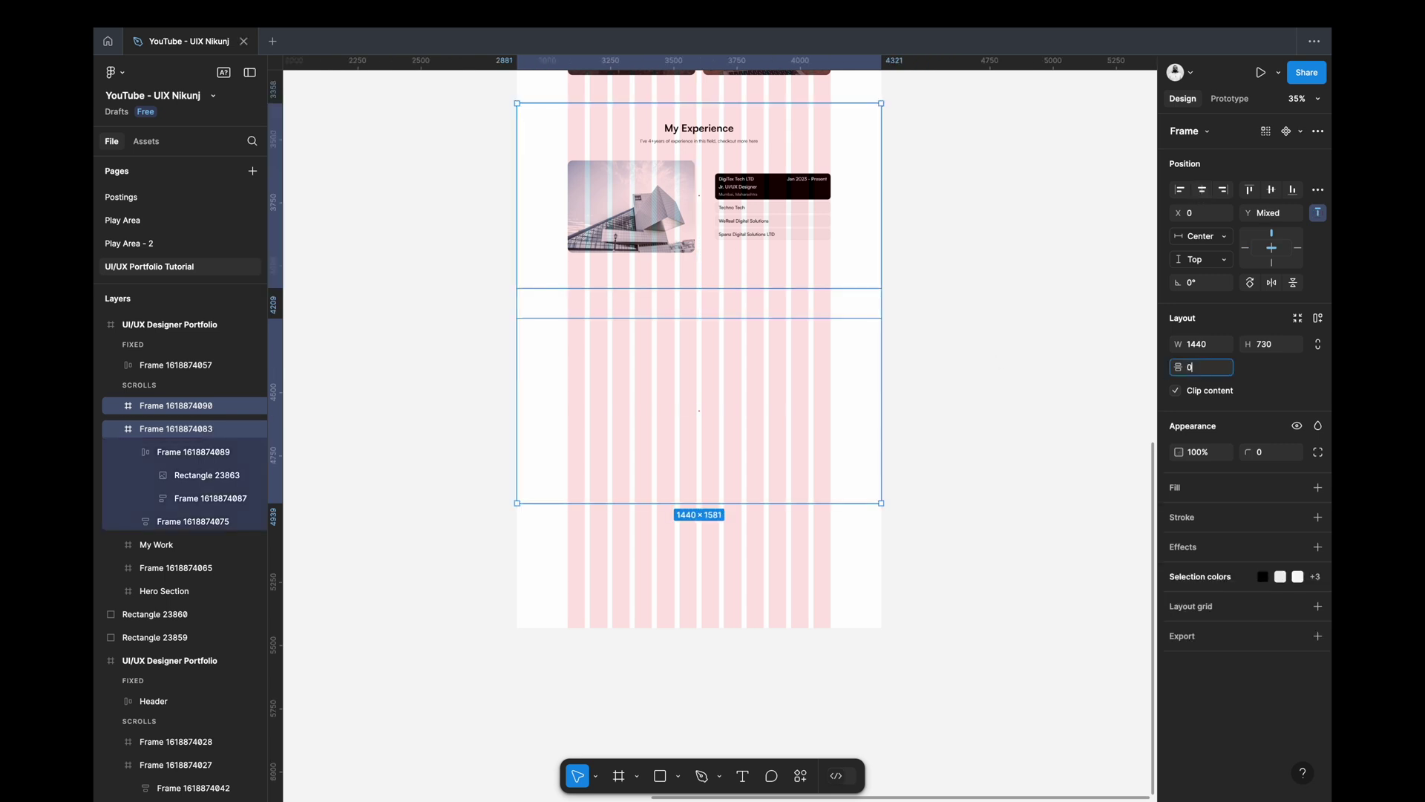
pyautogui.press('Return')
pyautogui.click(697, 223)
pyautogui.doubleClick(699, 129)
pyautogui.rightClick(803, 135)
pyautogui.press('Escape')
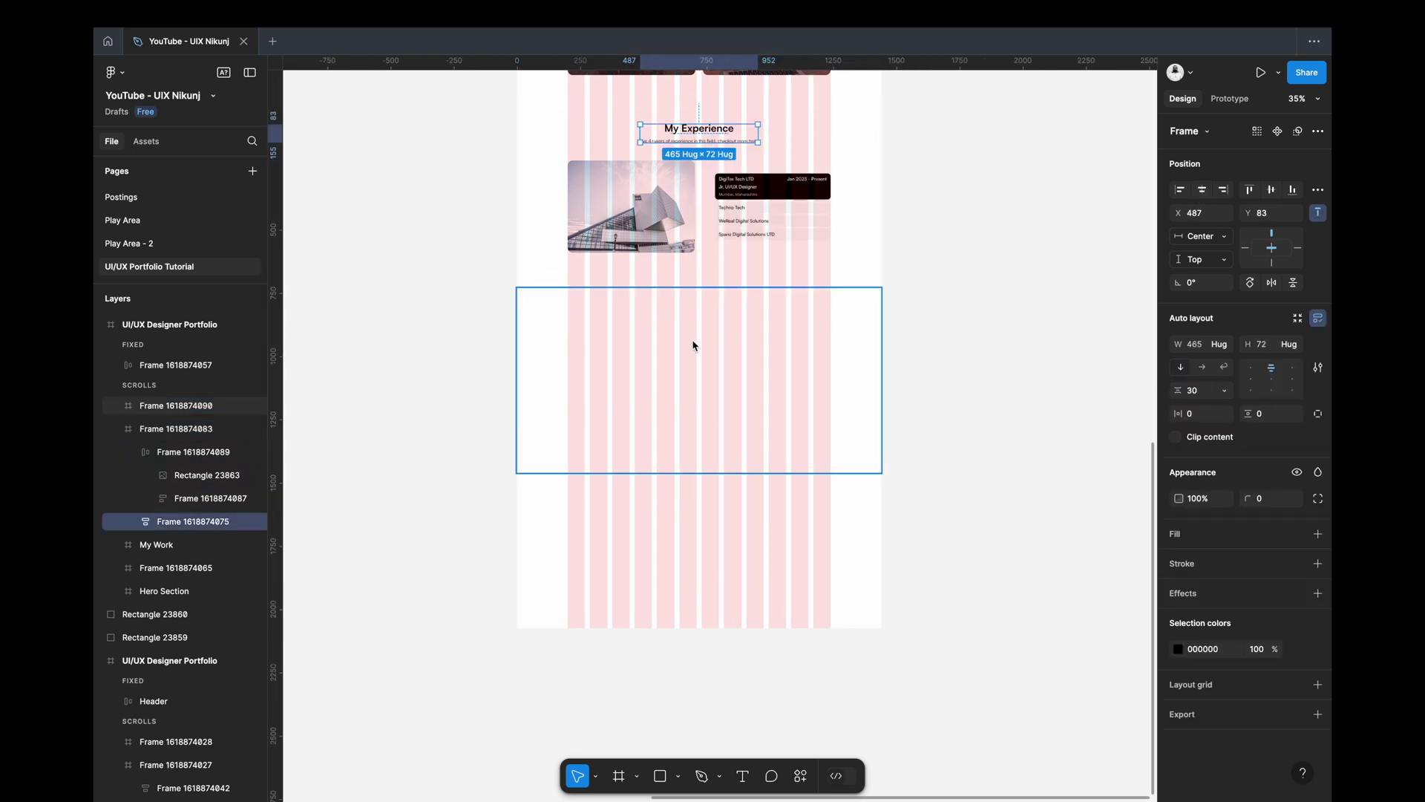
pyautogui.scroll(10, 694, 345)
pyautogui.click(752, 224)
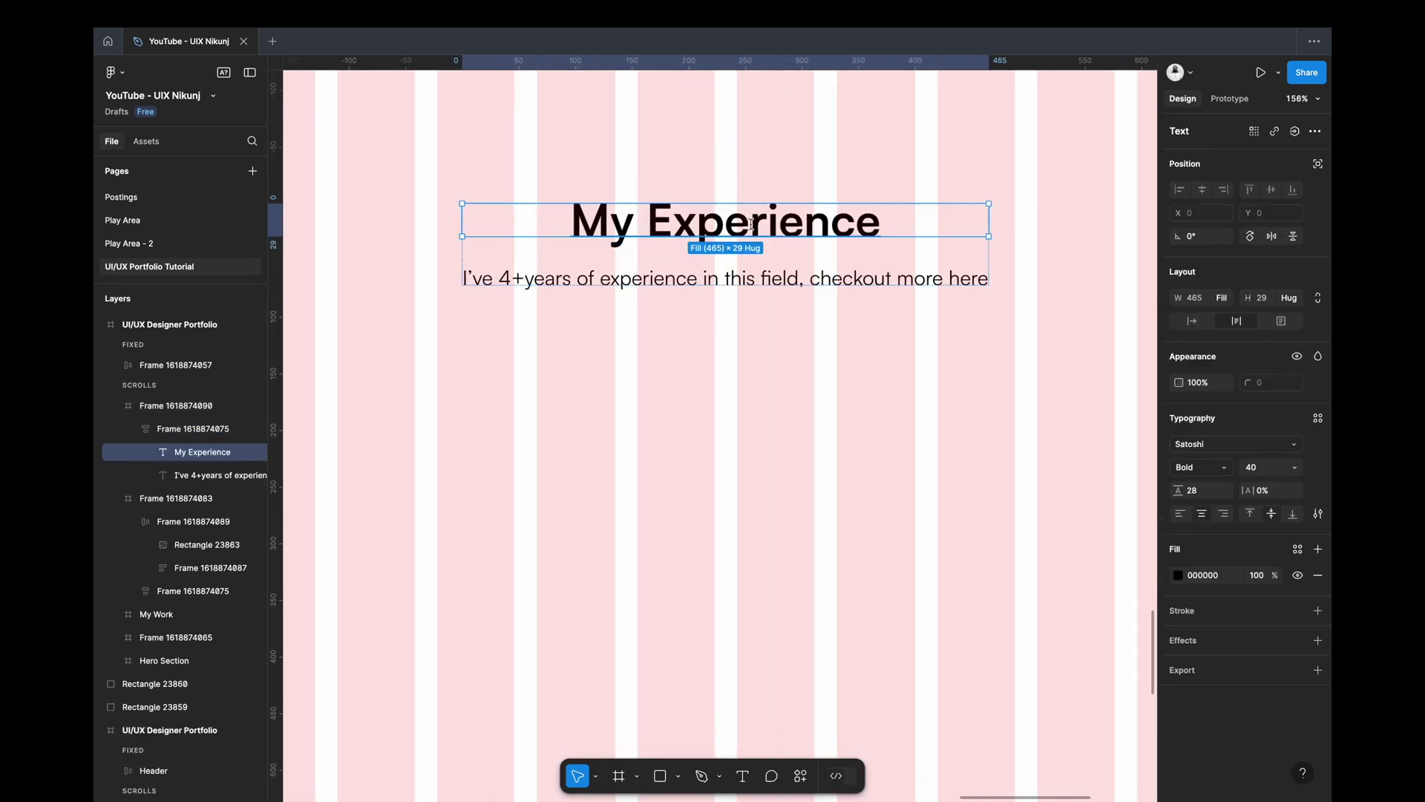
# Rename the copied heading to 'Favourite Tools'
pyautogui.doubleClick(751, 225)
pyautogui.write('Favorite')
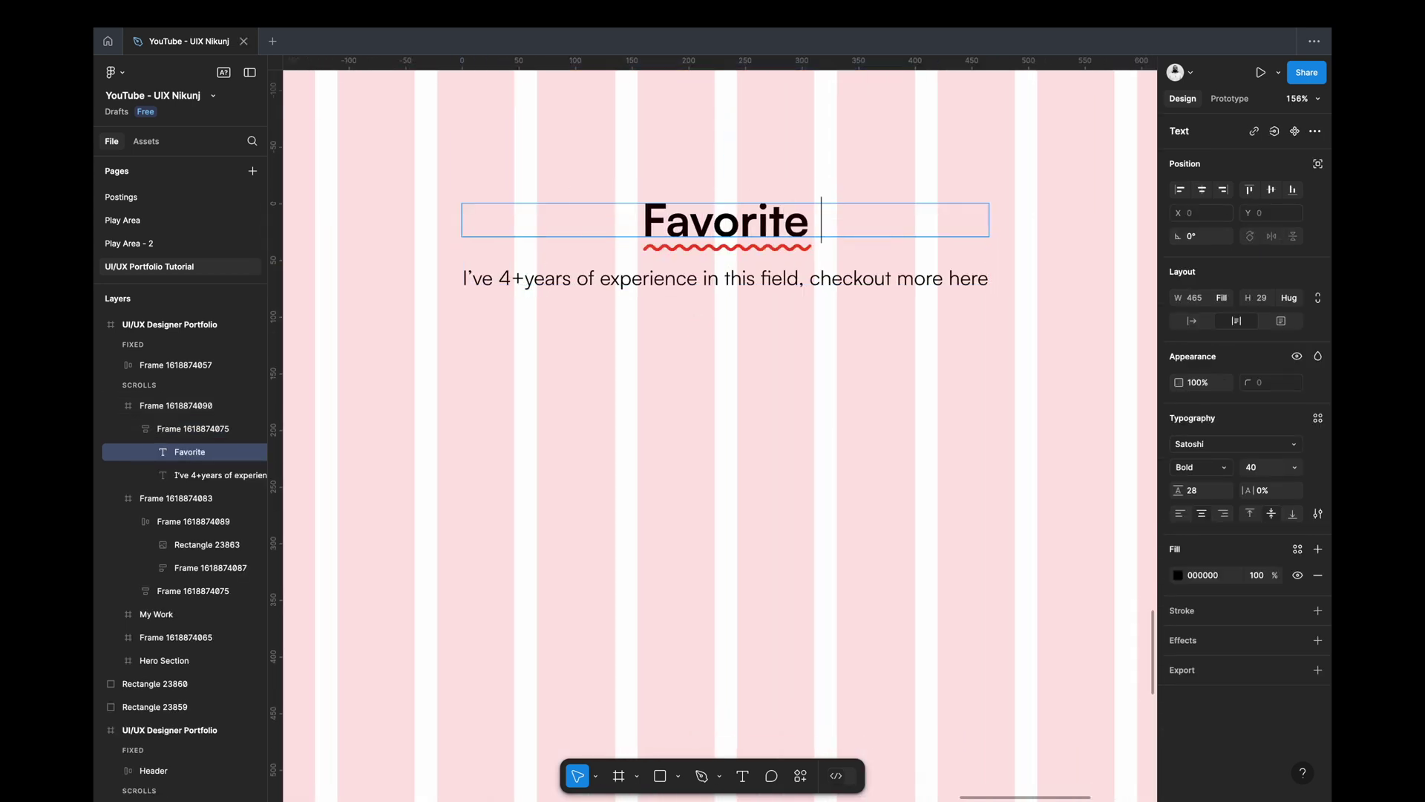
pyautogui.press('BackSpace')
pyautogui.press('BackSpace')
pyautogui.press('BackSpace')
pyautogui.write('rite Tools')
# Write the subtitle text up to 'every single day', correcting a mistyped letter
pyautogui.click(682, 279)
pyautogui.scroll(1, 681, 328)
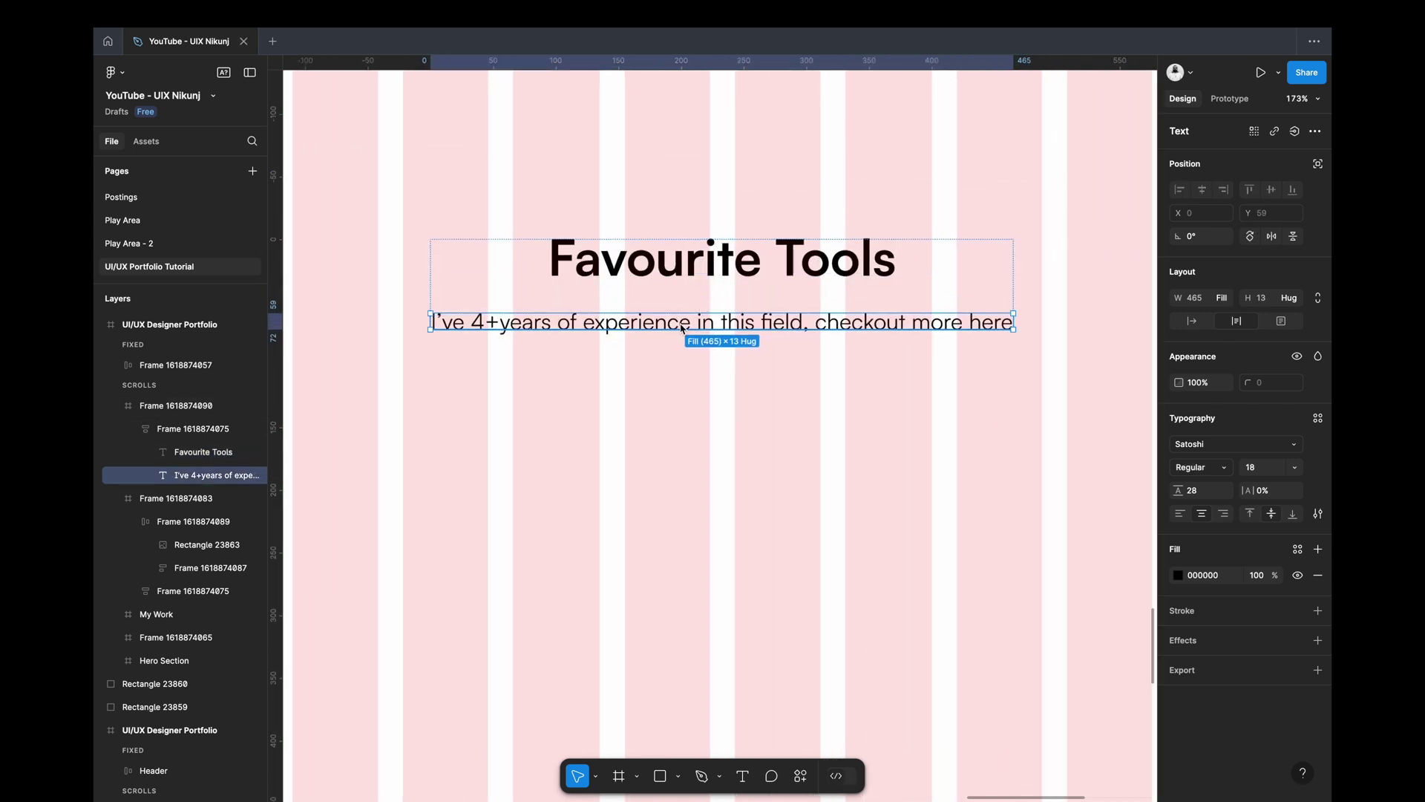
pyautogui.press('Return')
pyautogui.write('Here is my all time tools, that I')
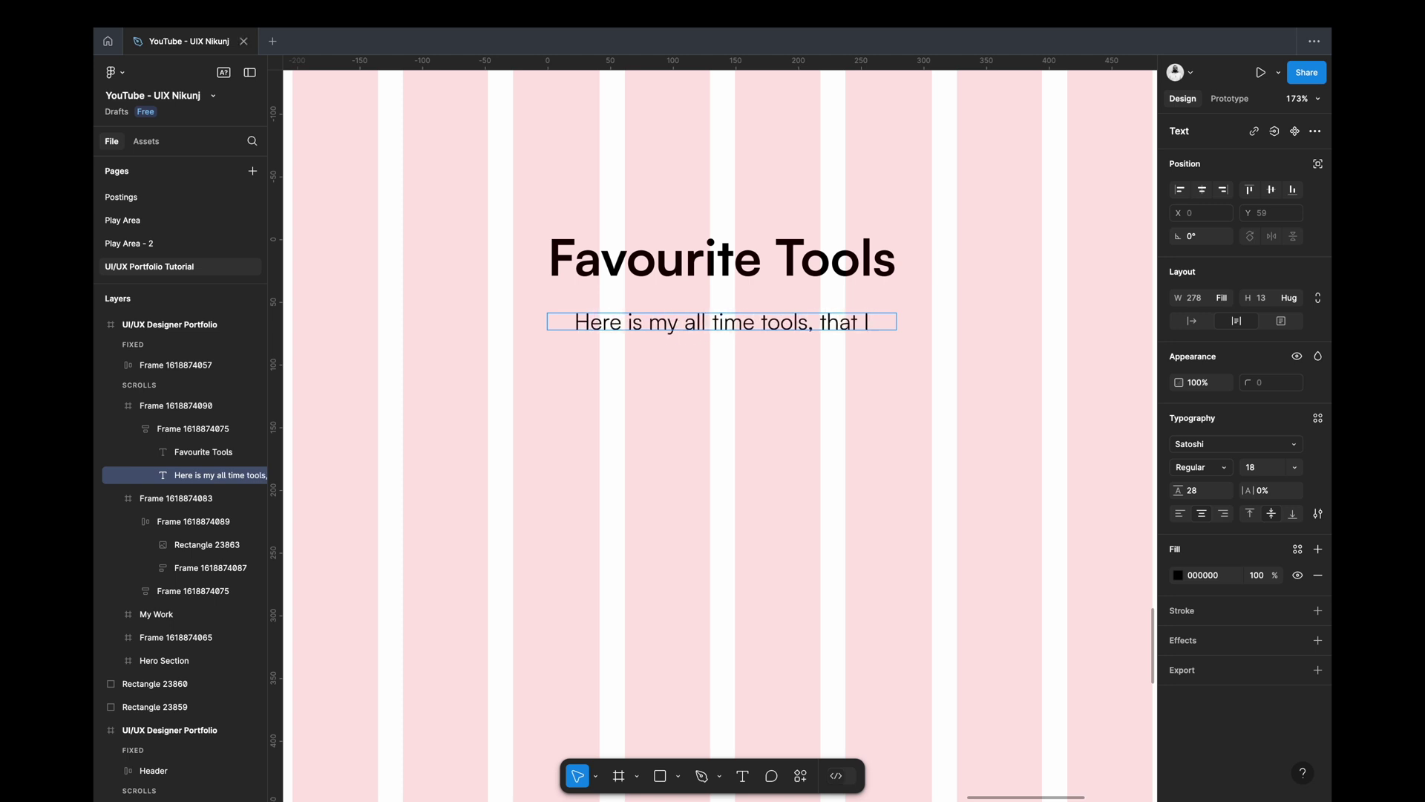
pyautogui.write('use er')
pyautogui.press('BackSpace')
pyautogui.write('very single day')
pyautogui.scroll(3, 909, 223)
pyautogui.press('Escape')
# Append 'for design & creativity' to the end of the subtitle
pyautogui.press('Return')
pyautogui.scroll(3, 909, 223)
pyautogui.press('Right')
pyautogui.write('for design %')
pyautogui.press('BackSpace')
pyautogui.press('BackSpace')
pyautogui.write('& reativity')
pyautogui.press('Escape')
# Fix the spelling of 'creativity' in the subtitle and leave text editing
pyautogui.press('Return')
pyautogui.click(955, 264)
pyautogui.write('c')
pyautogui.press('Escape')
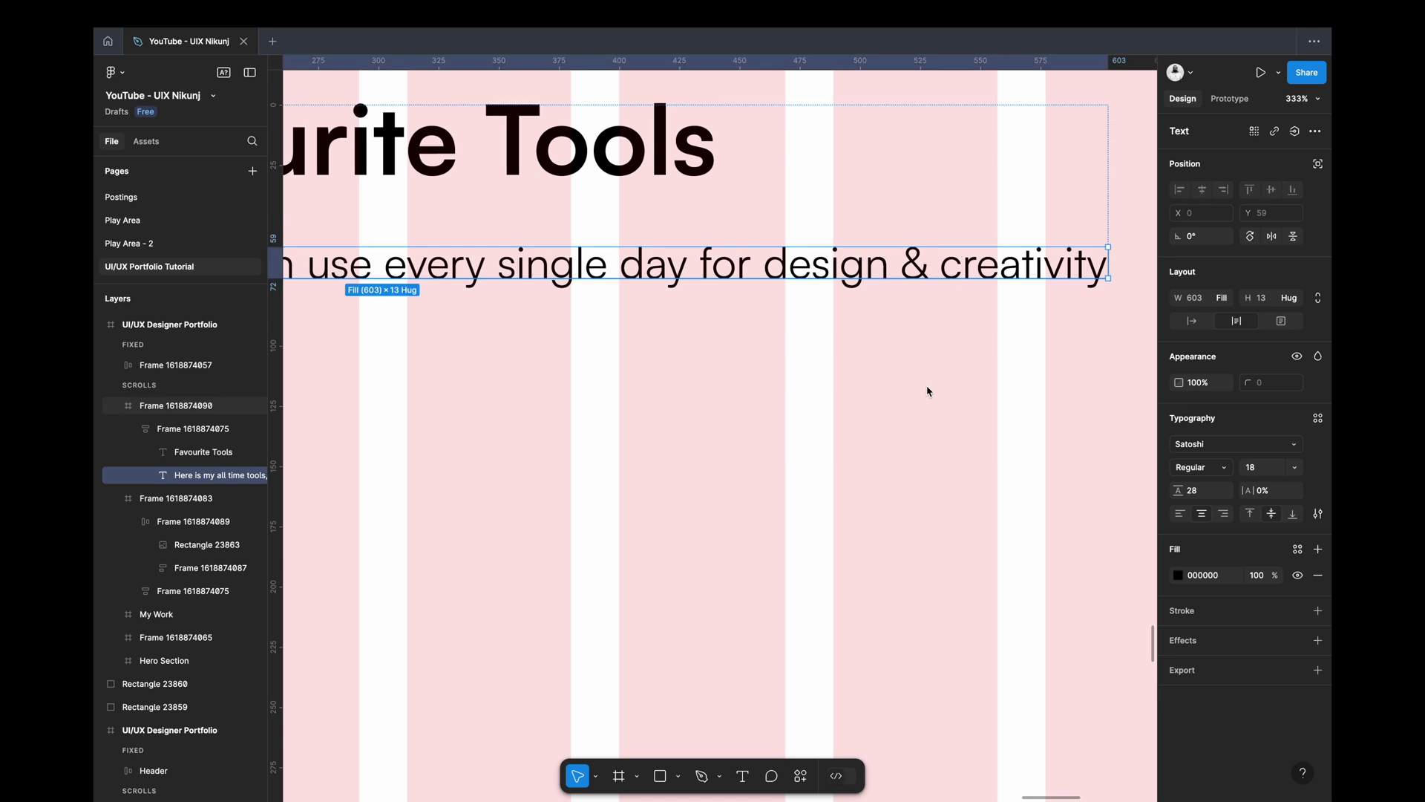
pyautogui.scroll(-5, 930, 363)
pyautogui.press('Escape')
pyautogui.press('Escape')
pyautogui.hscroll(-5, 650, 430)
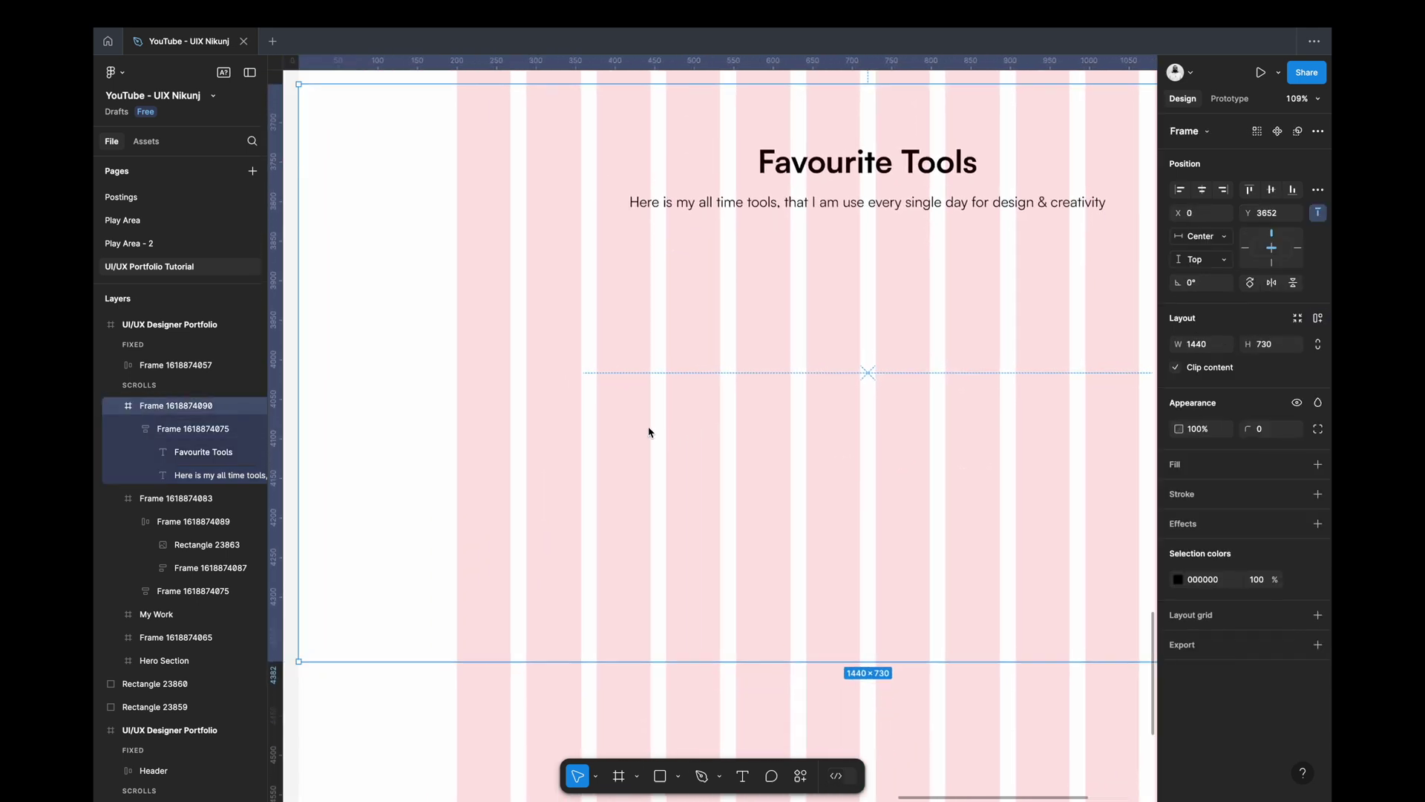
# Launch the Iconify plugin and place the Figma logo icon on the canvas
pyautogui.rightClick(650, 431)
pyautogui.click(830, 443)
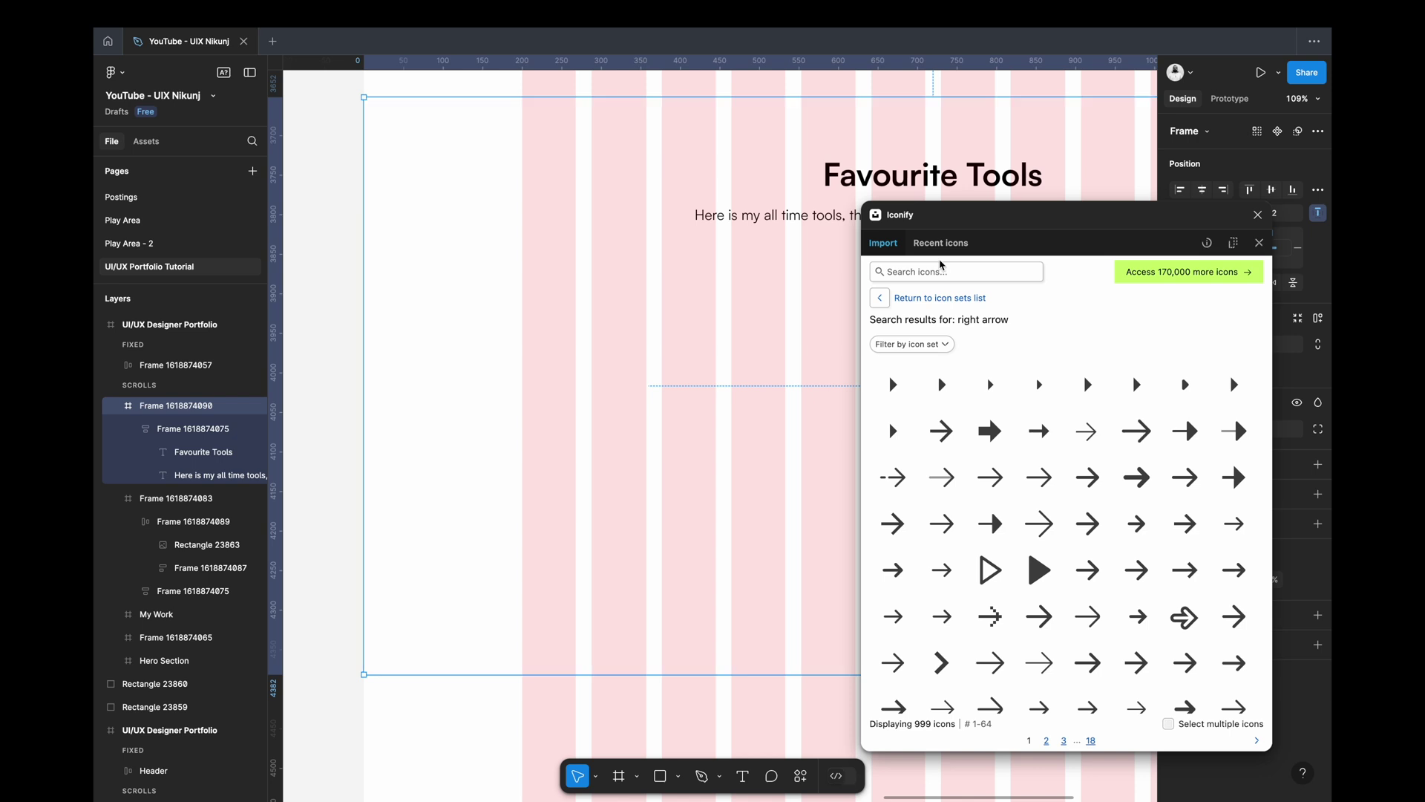
pyautogui.write('figma')
pyautogui.press('Return')
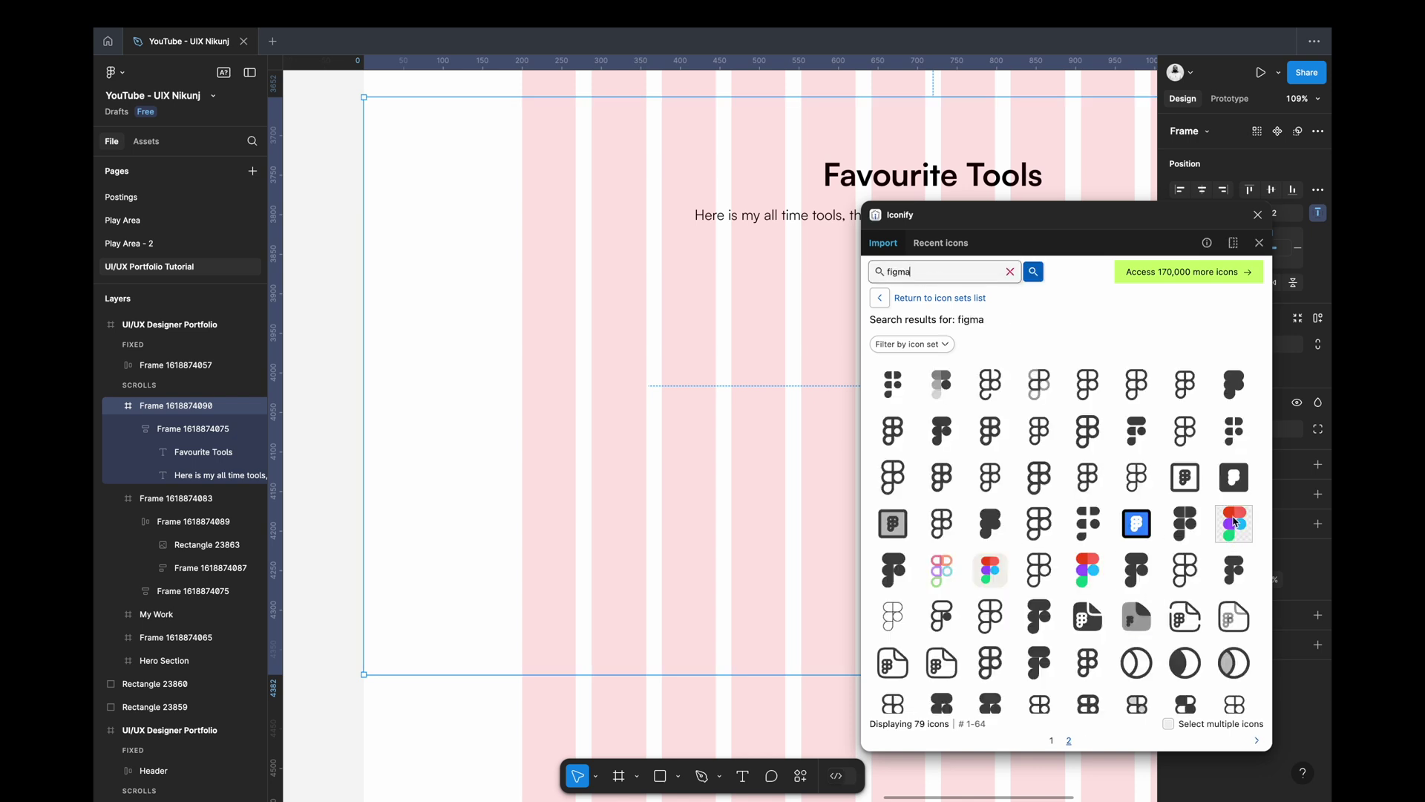
pyautogui.moveTo(1234, 521); pyautogui.dragTo(559, 395)
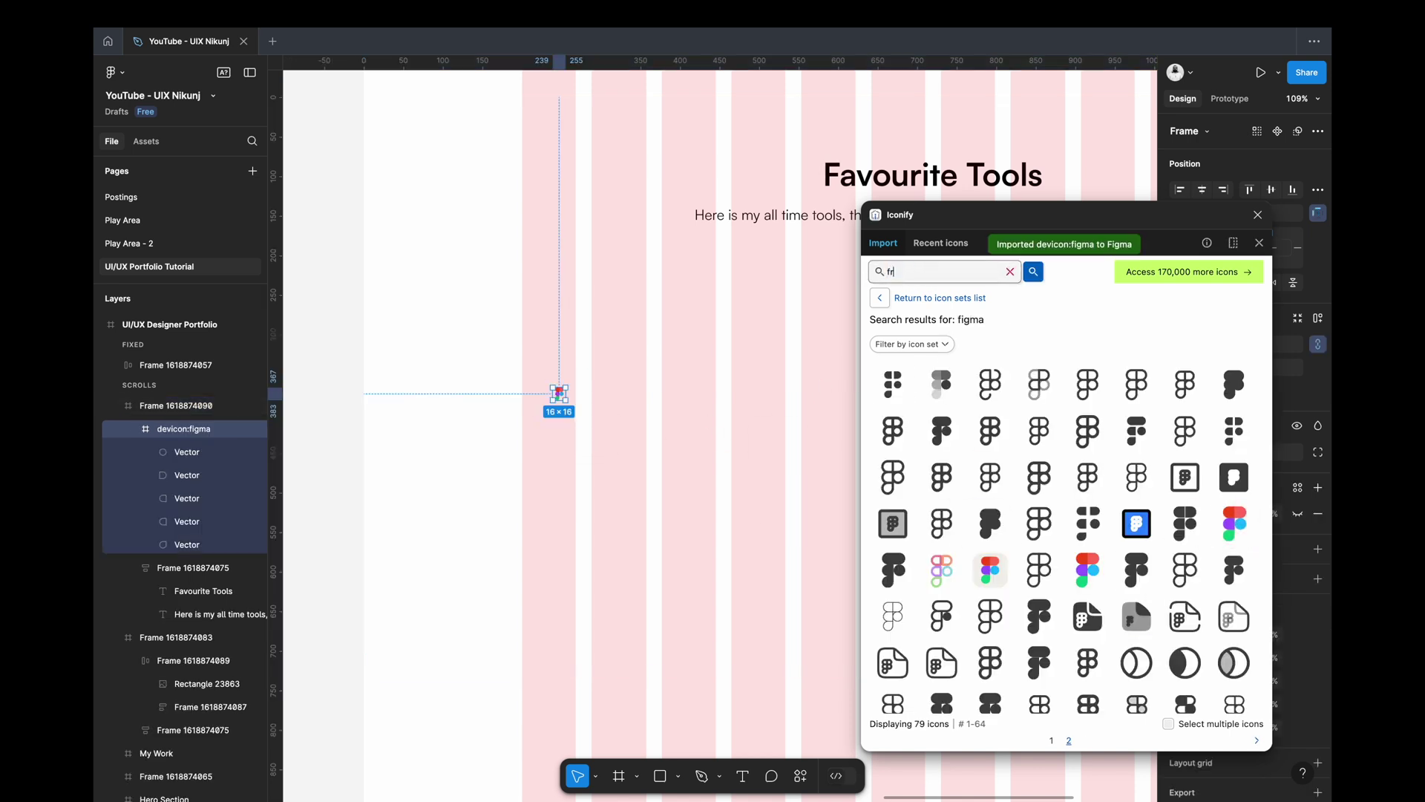
# Search Iconify and place the Photoshop and After Effects icons on the canvas
pyautogui.write('amer')
pyautogui.press('Return')
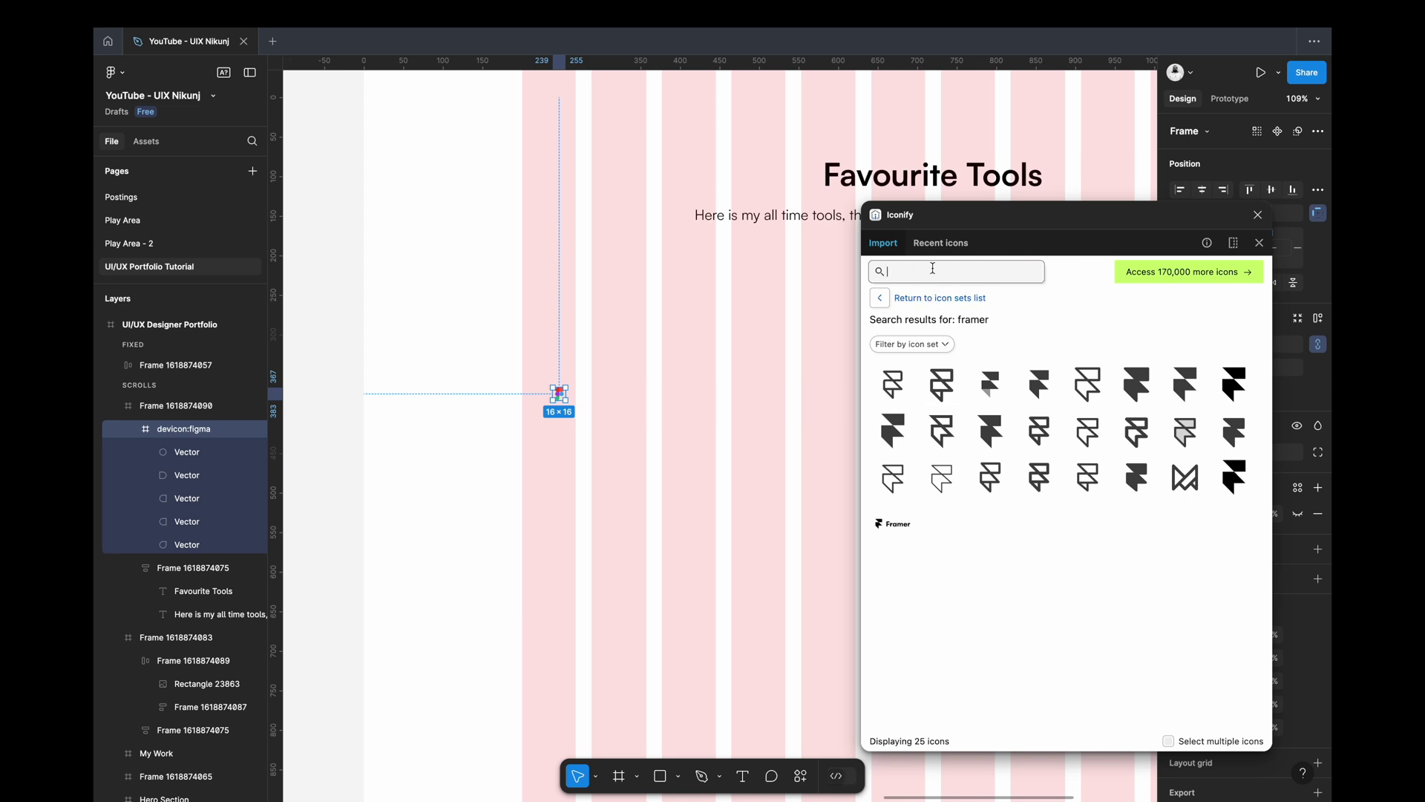
pyautogui.write('op')
pyautogui.press('Return')
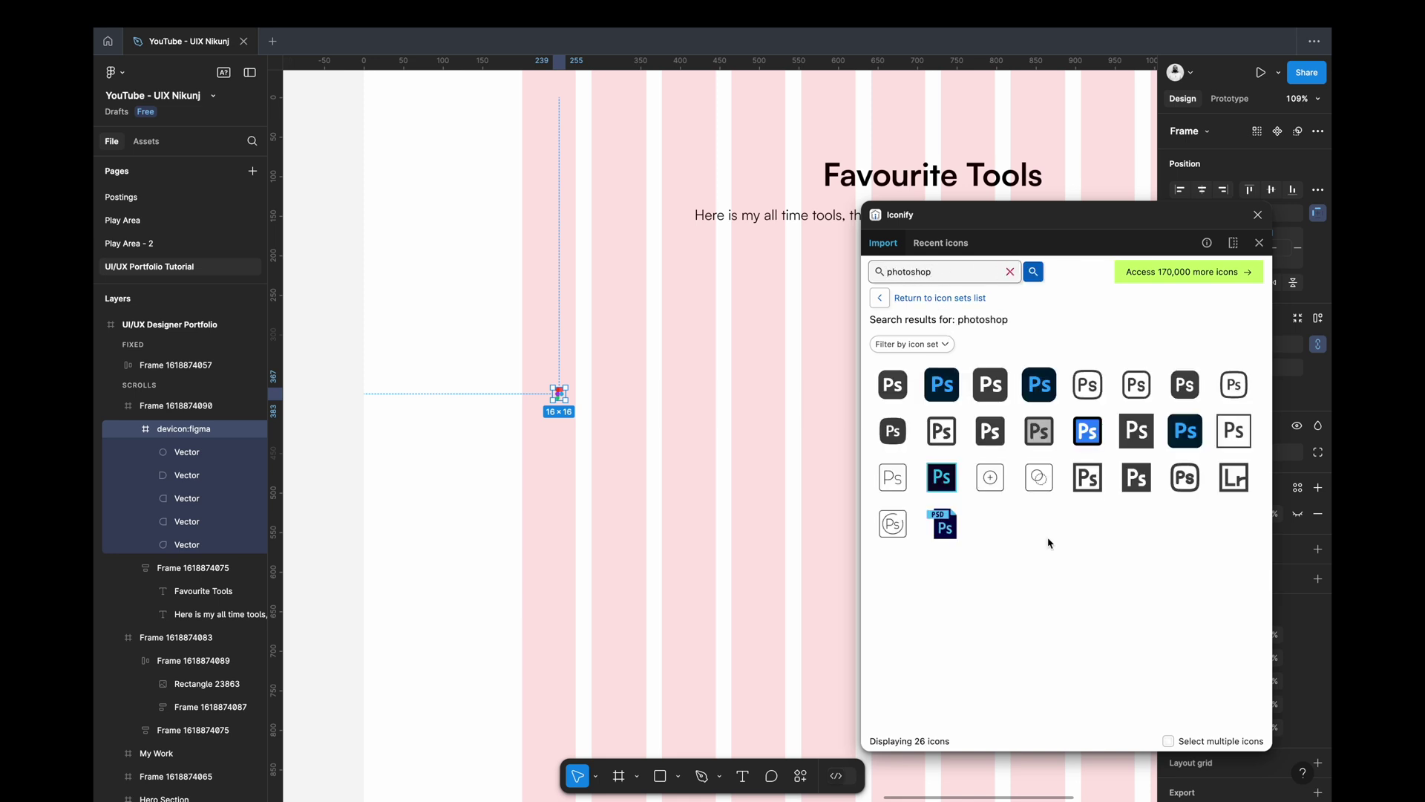
pyautogui.moveTo(942, 384); pyautogui.dragTo(640, 395)
pyautogui.click(869, 273)
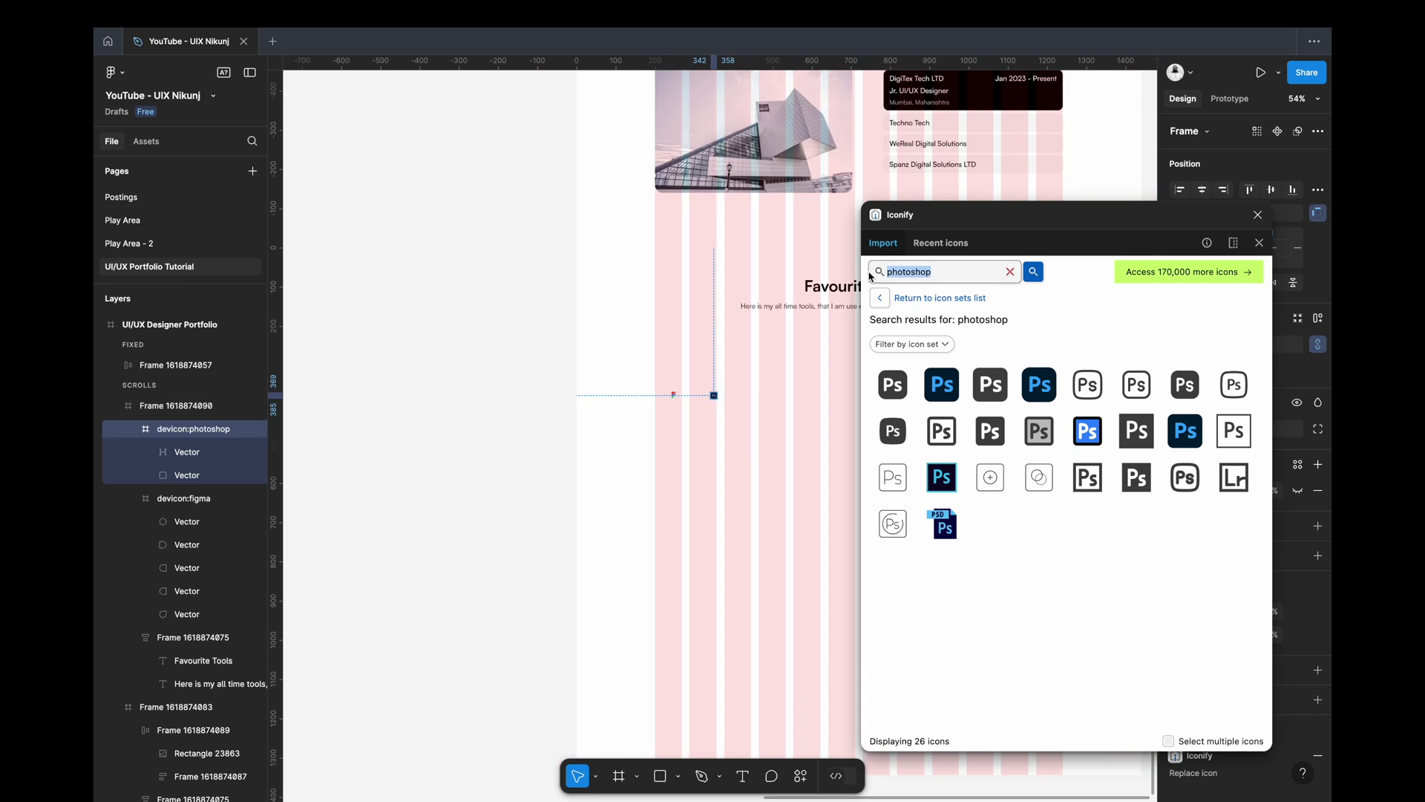
pyautogui.write('after effects')
pyautogui.press('Return')
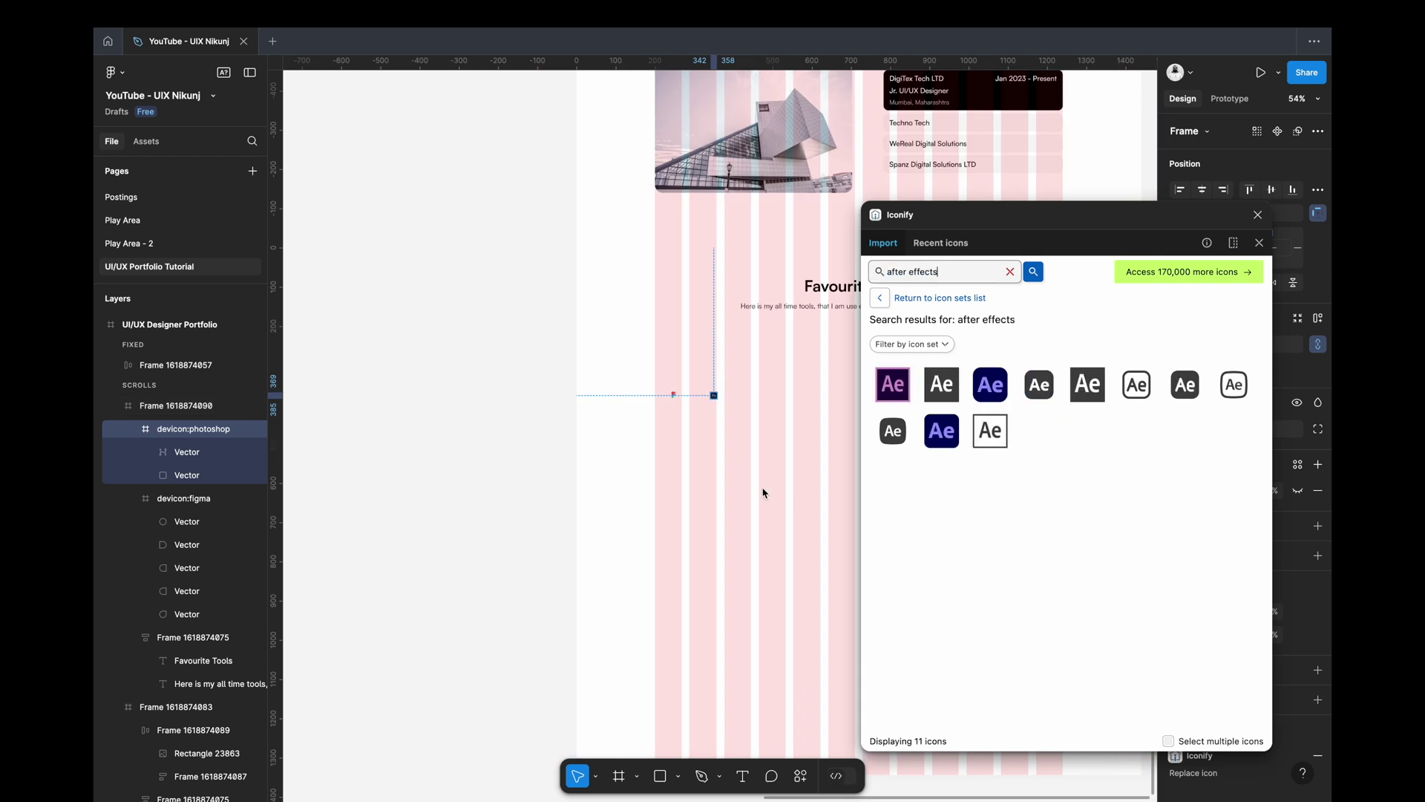
pyautogui.hscroll(1, 809, 500)
pyautogui.moveTo(675, 399); pyautogui.dragTo(673, 393)
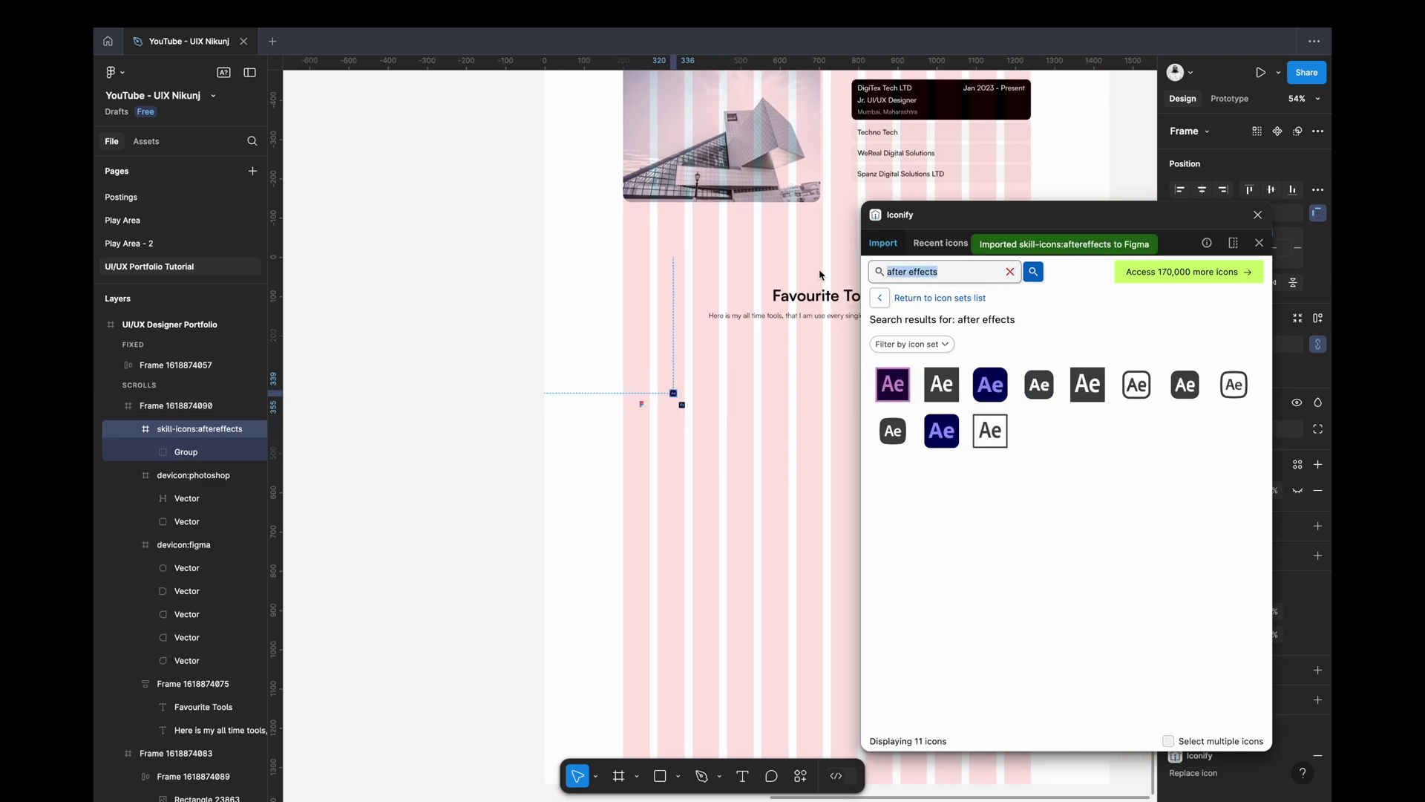
# Add the Framer icon to the canvas and close the Iconify plugin
pyautogui.write('framer')
pyautogui.press('Return')
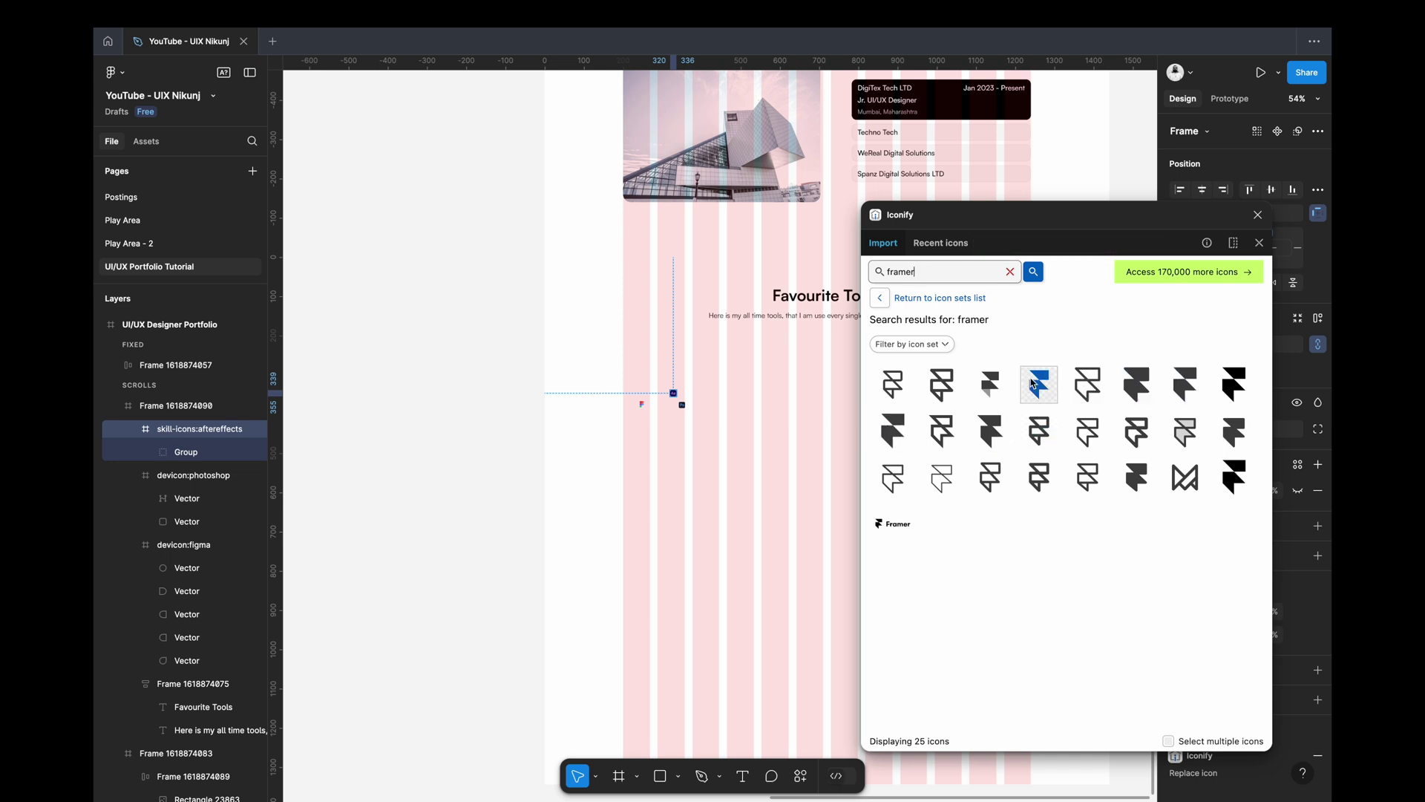
pyautogui.moveTo(1027, 382); pyautogui.dragTo(717, 404)
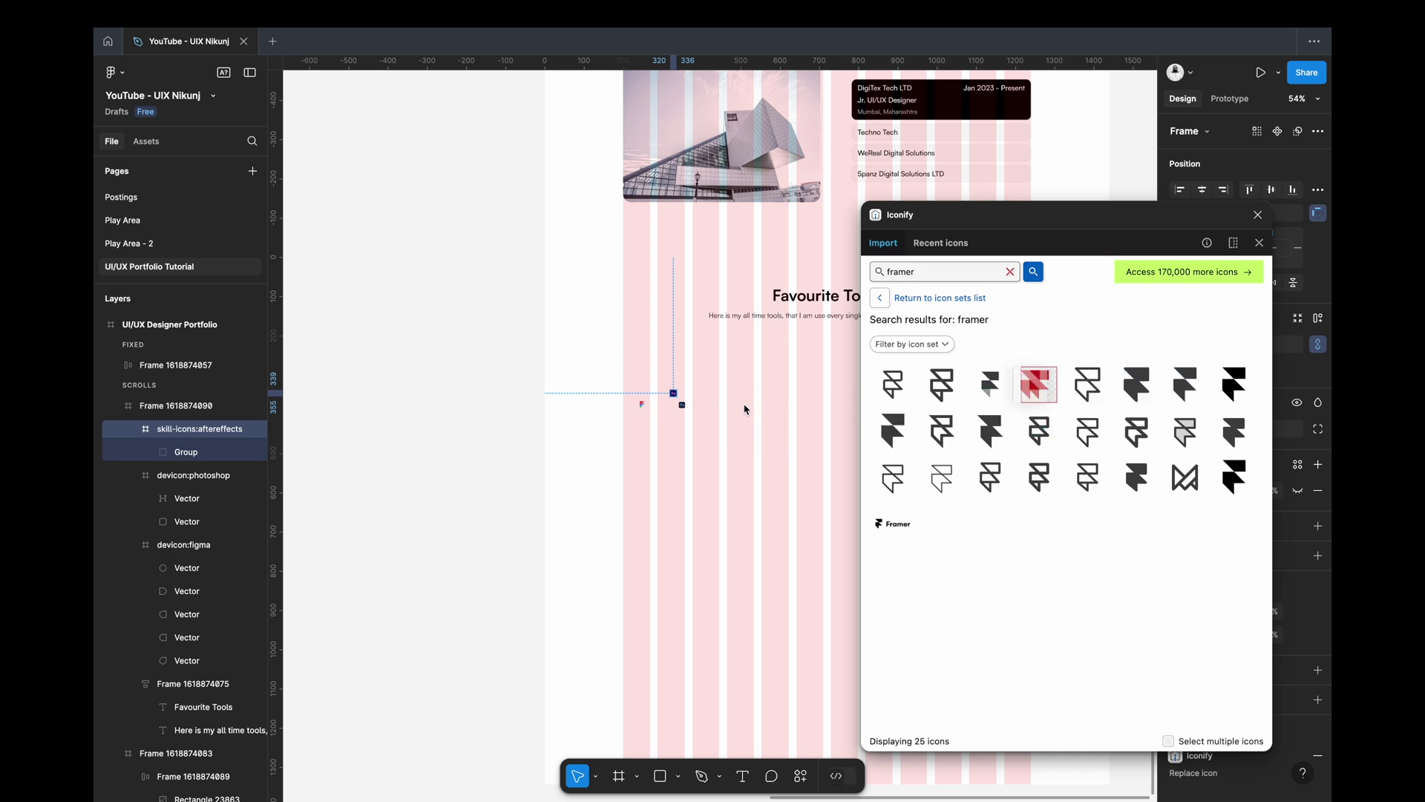
pyautogui.click(1259, 243)
pyautogui.scroll(5, 615, 400)
pyautogui.scroll(5, 614, 401)
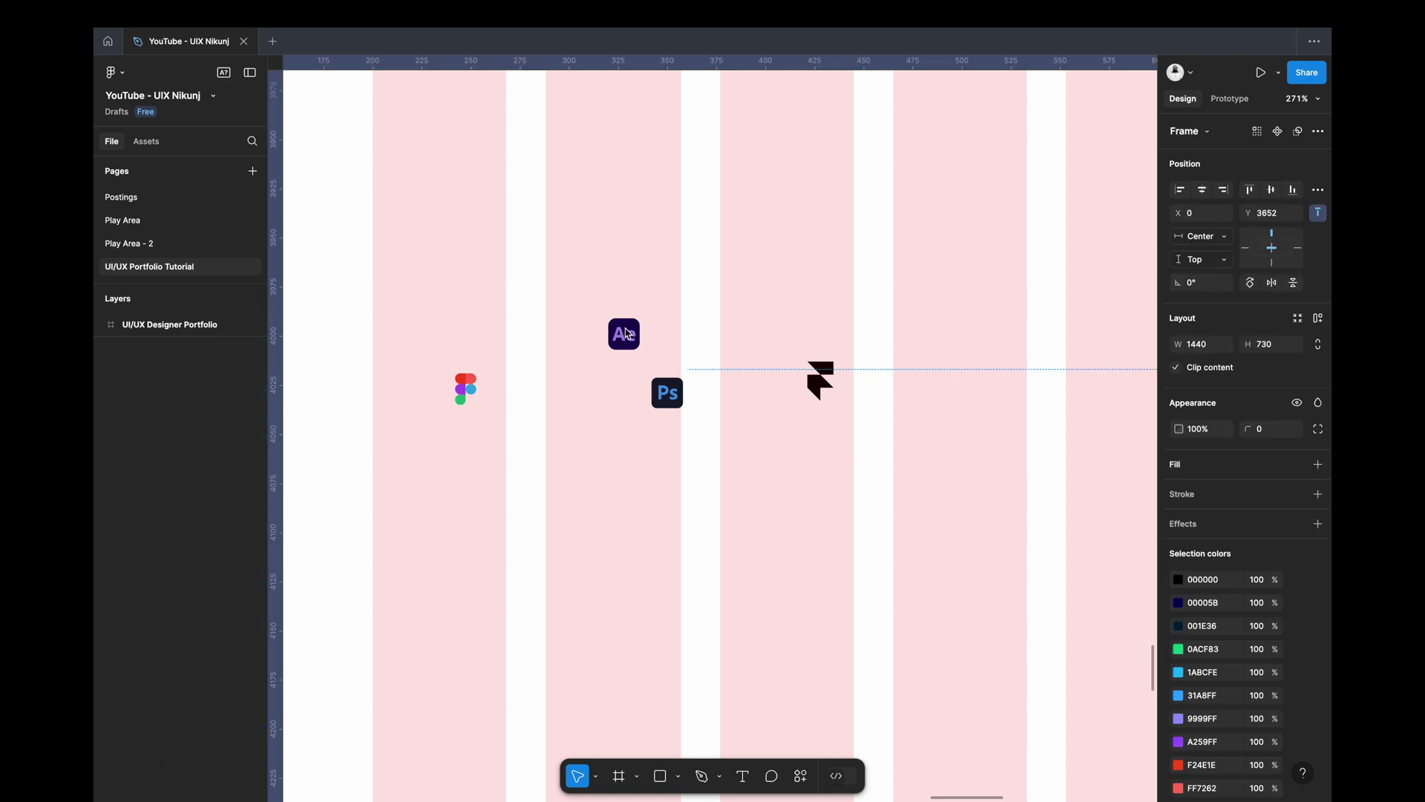
pyautogui.click(658, 280)
# Arrange the After Effects, Photoshop and Framer icons in a column beside the Figma logo
pyautogui.moveTo(658, 280)
pyautogui.mouseDown()
pyautogui.moveTo(550, 406)
pyautogui.moveTo(475, 454)
pyautogui.mouseUp()
pyautogui.moveTo(703, 340)
pyautogui.mouseDown()
pyautogui.moveTo(586, 481)
pyautogui.moveTo(471, 518)
pyautogui.mouseUp()
pyautogui.moveTo(856, 328); pyautogui.dragTo(471, 591)
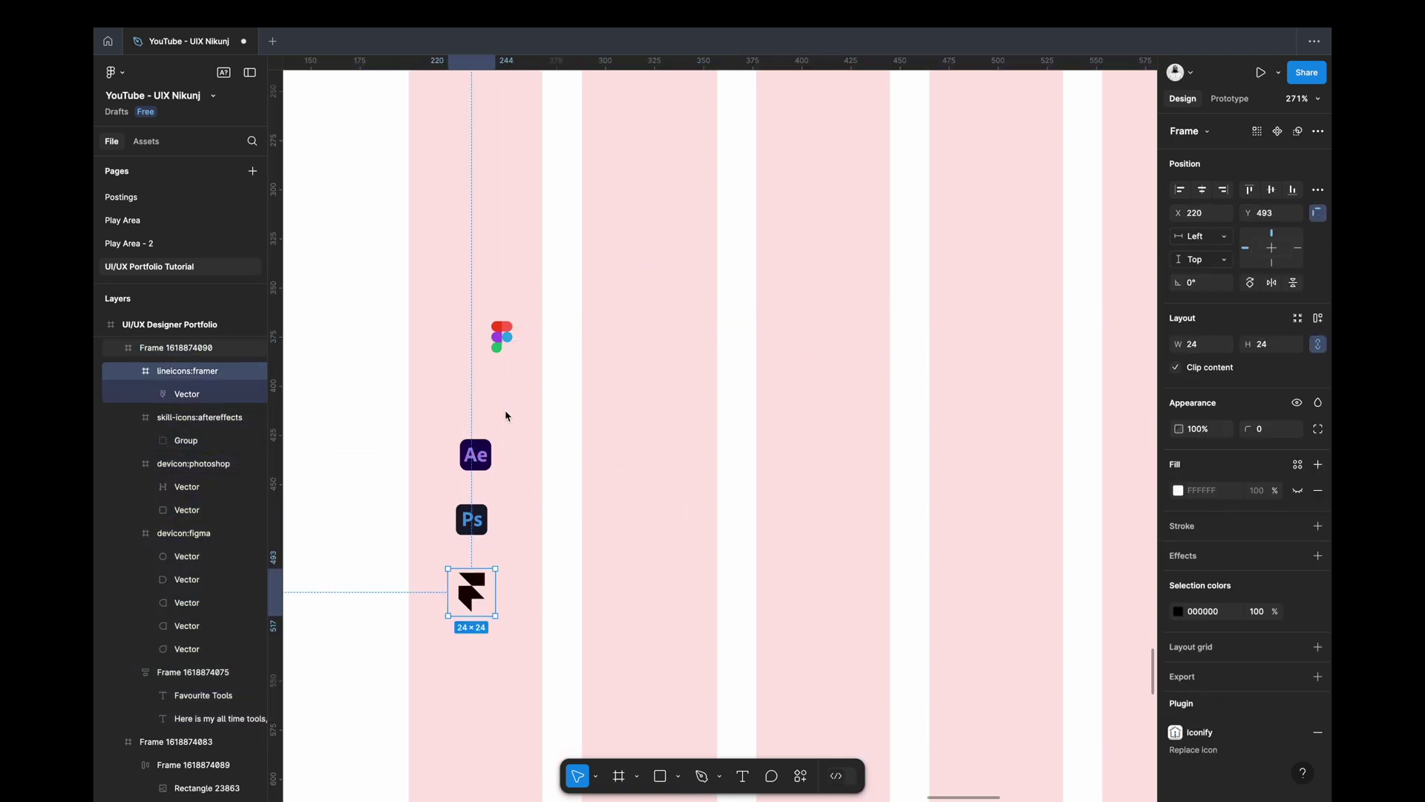
# Wrap the Figma logo in an 82×82 auto layout frame with the logo centred
pyautogui.click(501, 335)
pyautogui.scroll(5, 501, 334)
pyautogui.click(1321, 319)
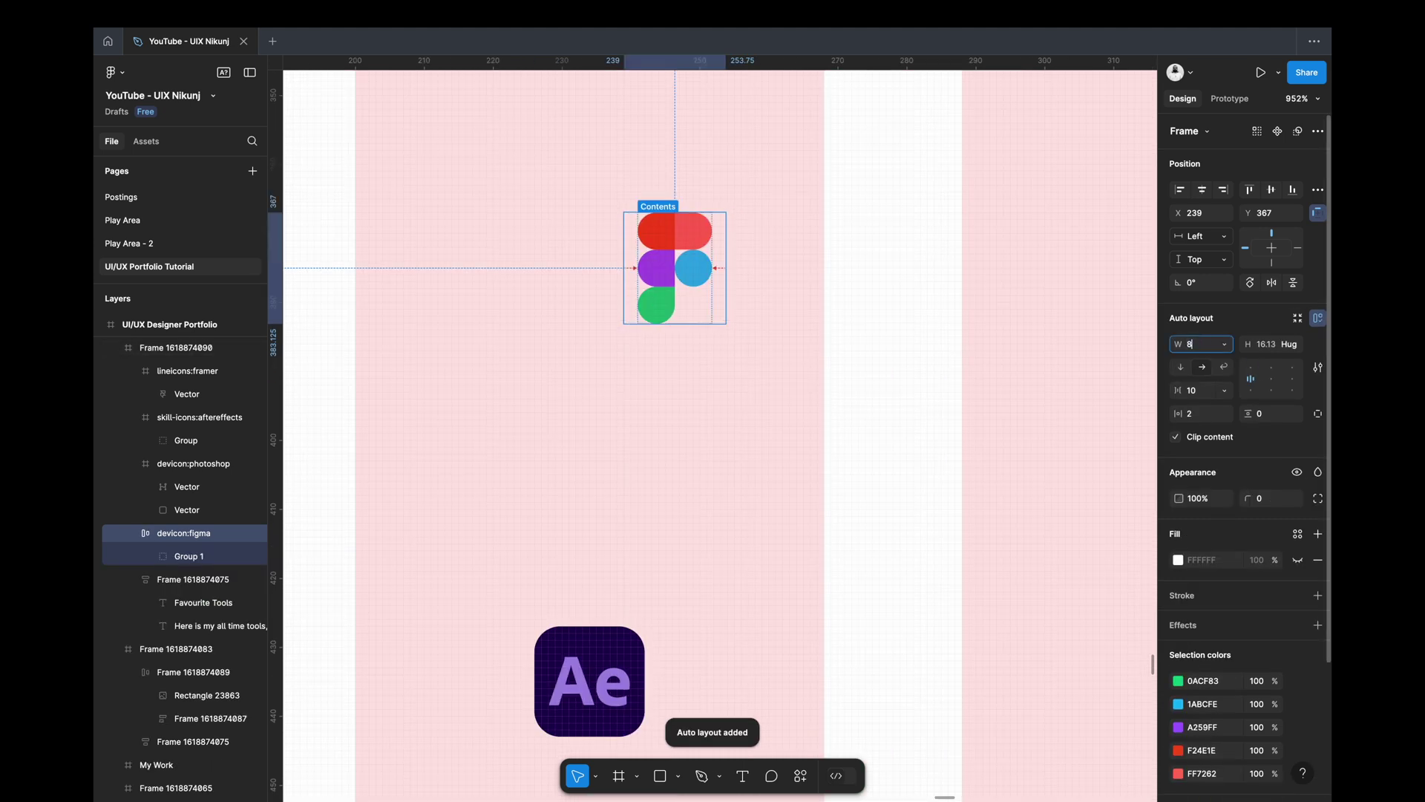
pyautogui.write('2')
pyautogui.press('Tab')
pyautogui.write('82')
pyautogui.click(1272, 389)
pyautogui.scroll(-5, 866, 435)
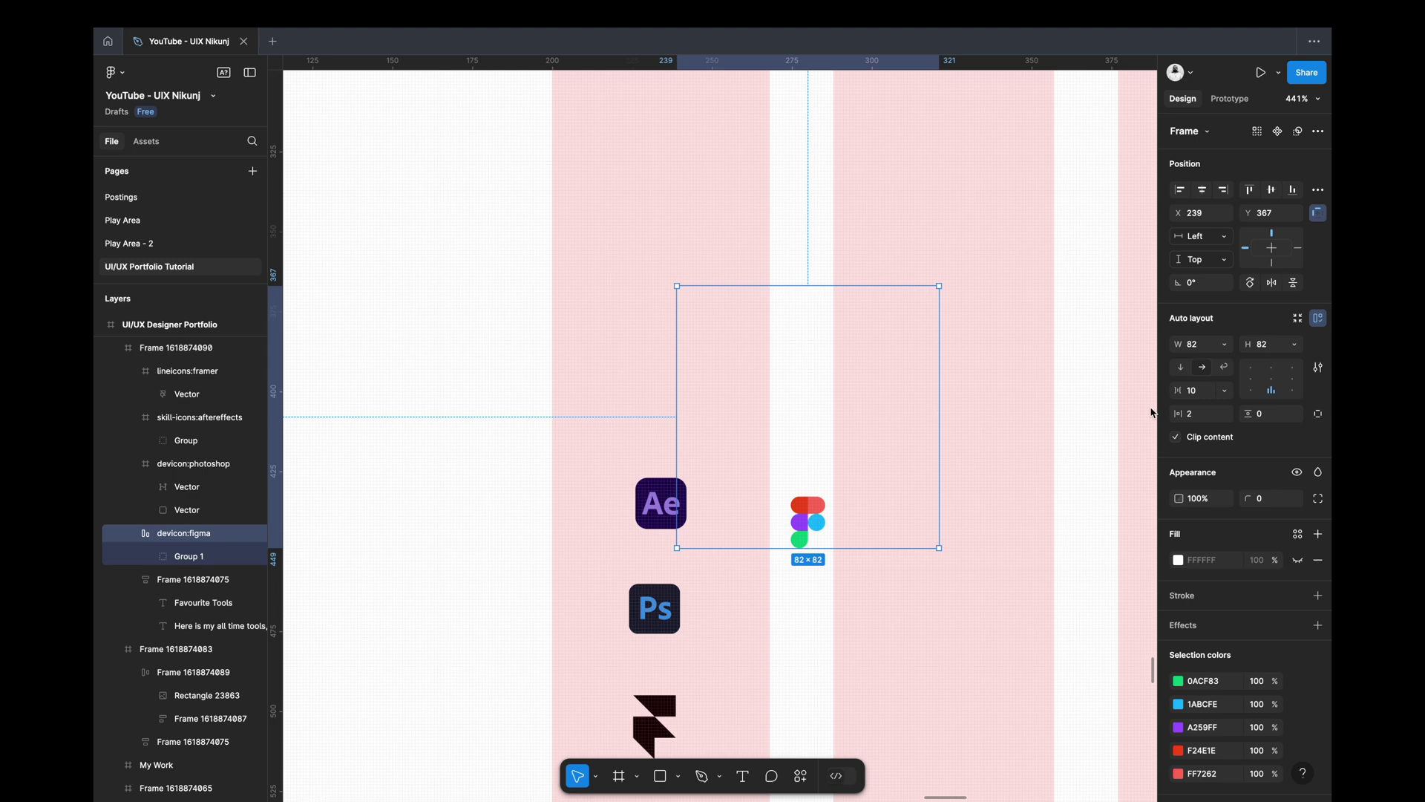
pyautogui.click(1271, 378)
pyautogui.scroll(-3, 830, 439)
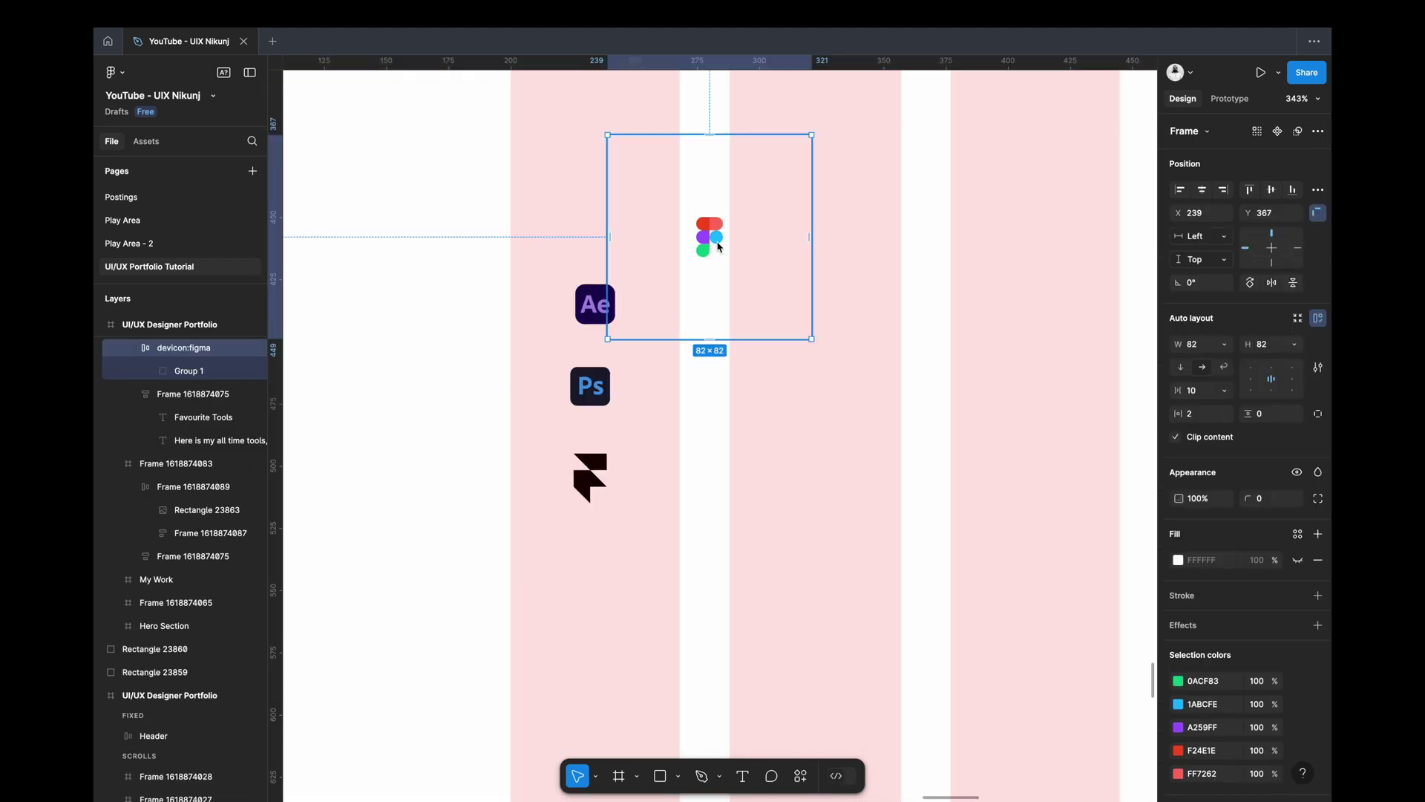
# Set logo height 50, give the frame a white stroke and radius 12, and move Ae beside Ps
pyautogui.doubleClick(718, 247)
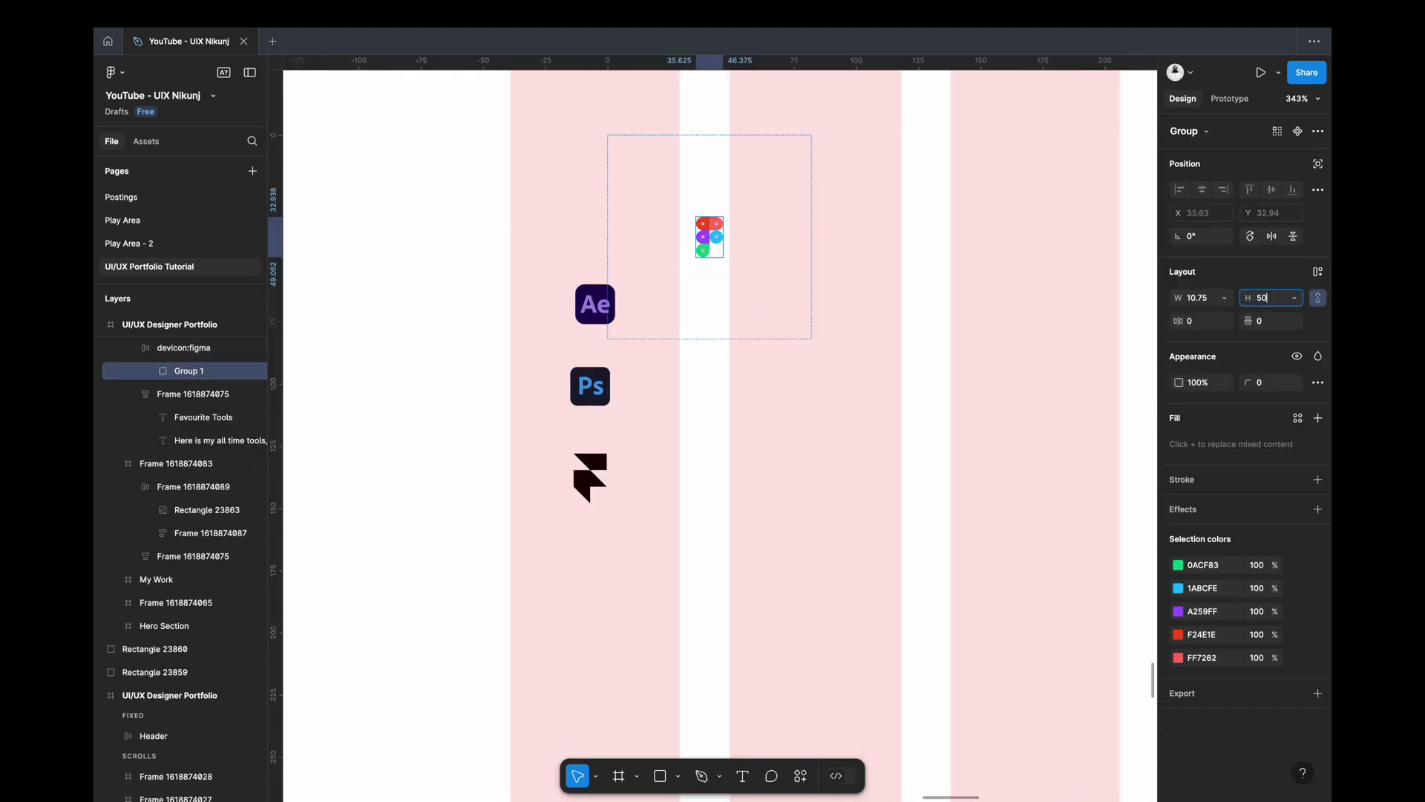
pyautogui.press('Return')
pyautogui.press('Escape')
pyautogui.scroll(-3, 870, 419)
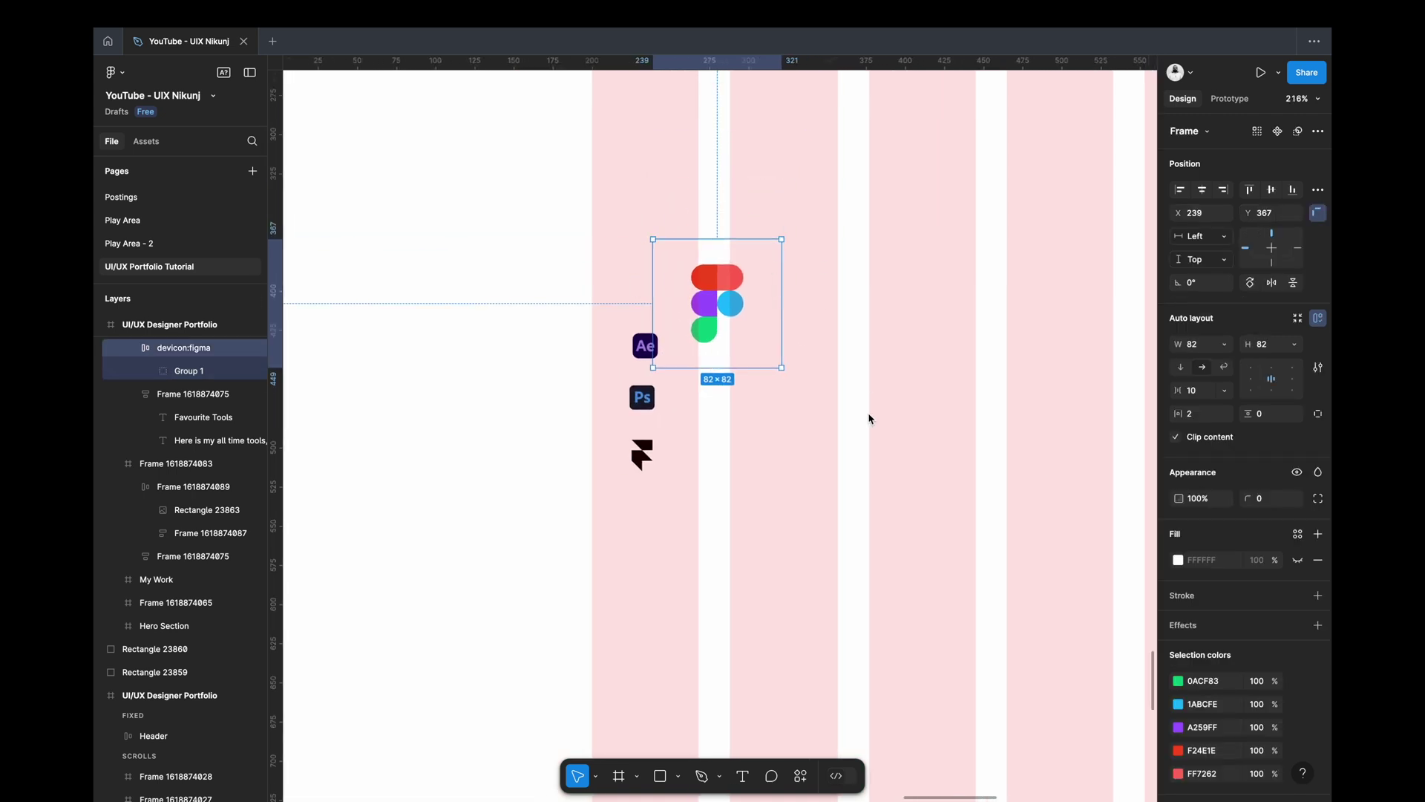
pyautogui.click(1318, 596)
pyautogui.press('Tab')
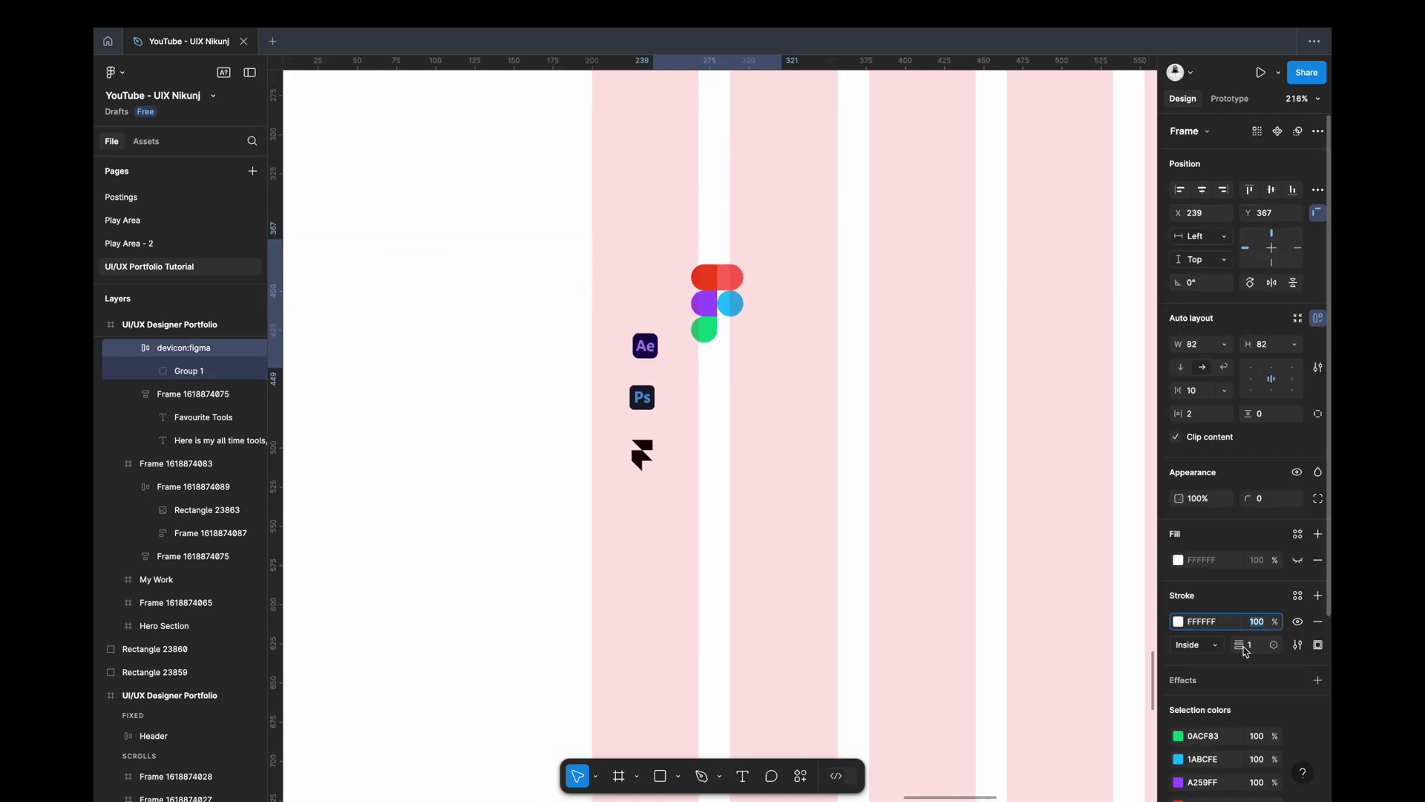
pyautogui.click(1266, 498)
pyautogui.write('12')
pyautogui.press('Tab')
pyautogui.moveTo(642, 356); pyautogui.dragTo(678, 397)
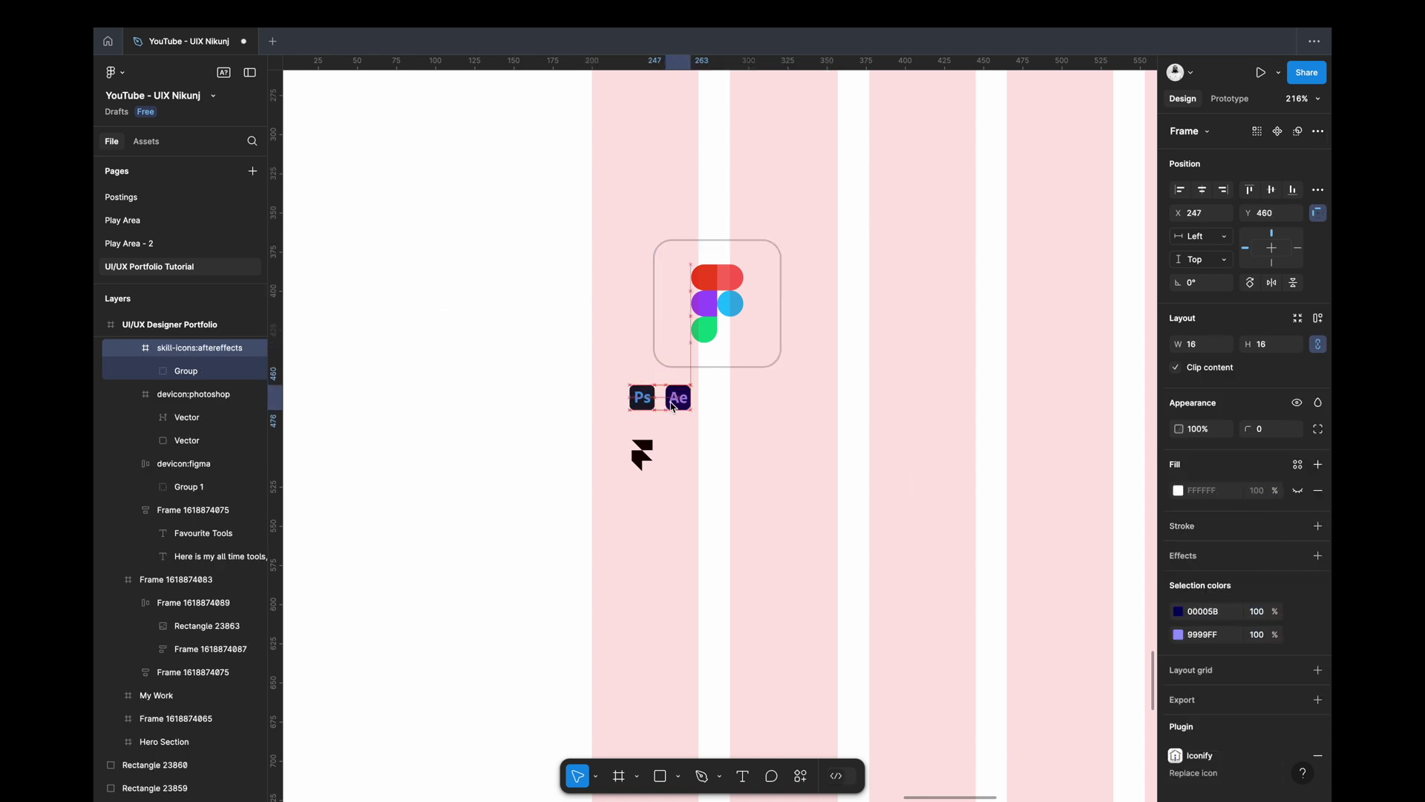
# Create 'Figma' and 'Design Tool' text labels and join them in an auto layout title
pyautogui.hscroll(2, 817, 322)
pyautogui.scroll(5, 743, 292)
pyautogui.click(672, 276)
pyautogui.write('Figma')
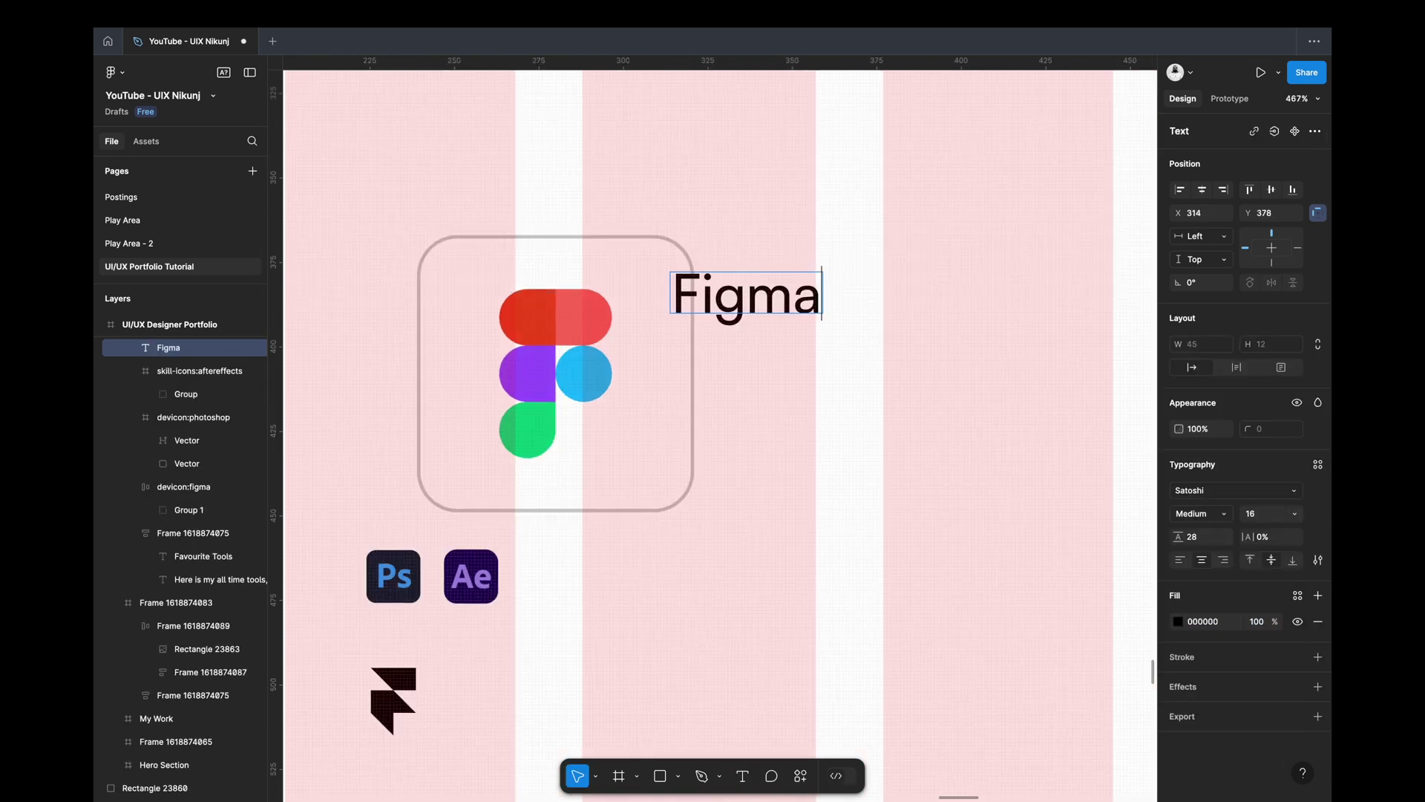
pyautogui.press('Escape')
pyautogui.moveTo(764, 295); pyautogui.dragTo(828, 292)
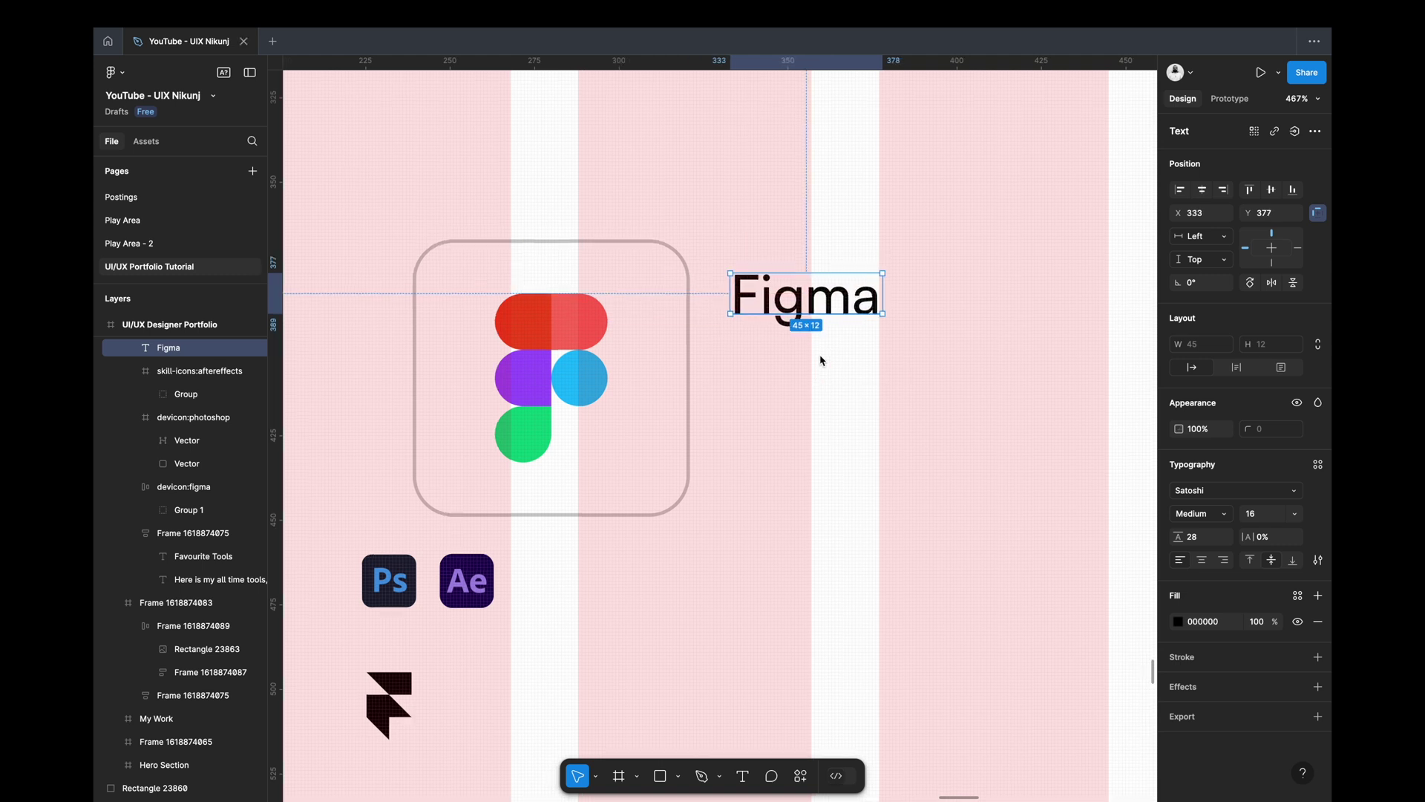
pyautogui.hscroll(3, 821, 356)
pyautogui.moveTo(751, 334); pyautogui.dragTo(933, 334)
pyautogui.doubleClick(920, 334)
pyautogui.write('Design Tool')
pyautogui.press('Escape')
pyautogui.keyDown('shift'); pyautogui.click(710, 334); pyautogui.keyUp('shift')
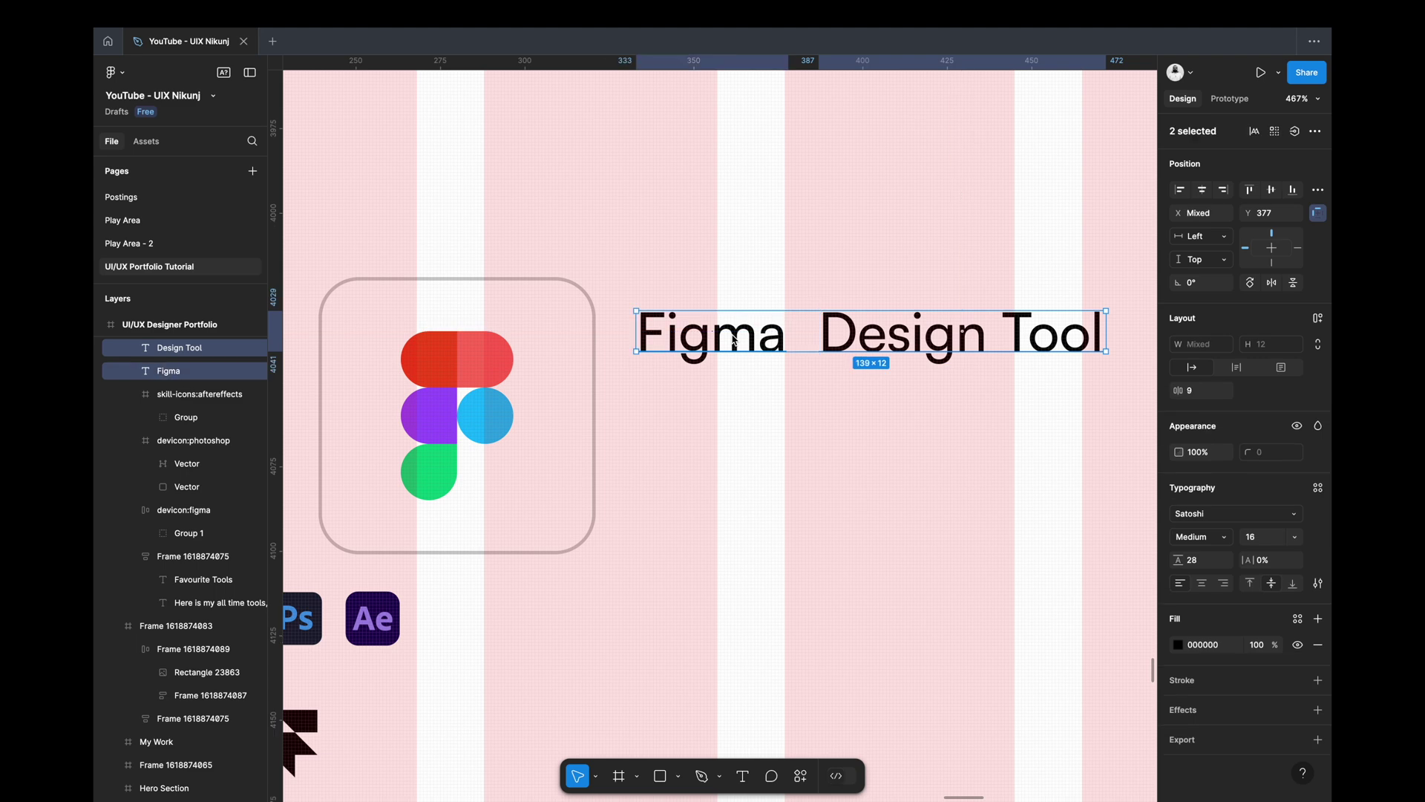
pyautogui.hotkey('shift', 'a')
# Paste the Figma description and stack it under the title with auto layout
pyautogui.hotkey('ctrl', '-')
pyautogui.rightClick(678, 253)
pyautogui.click(732, 280)
pyautogui.moveTo(738, 308); pyautogui.dragTo(701, 279)
pyautogui.keyDown('shift'); pyautogui.click(764, 218); pyautogui.keyUp('shift')
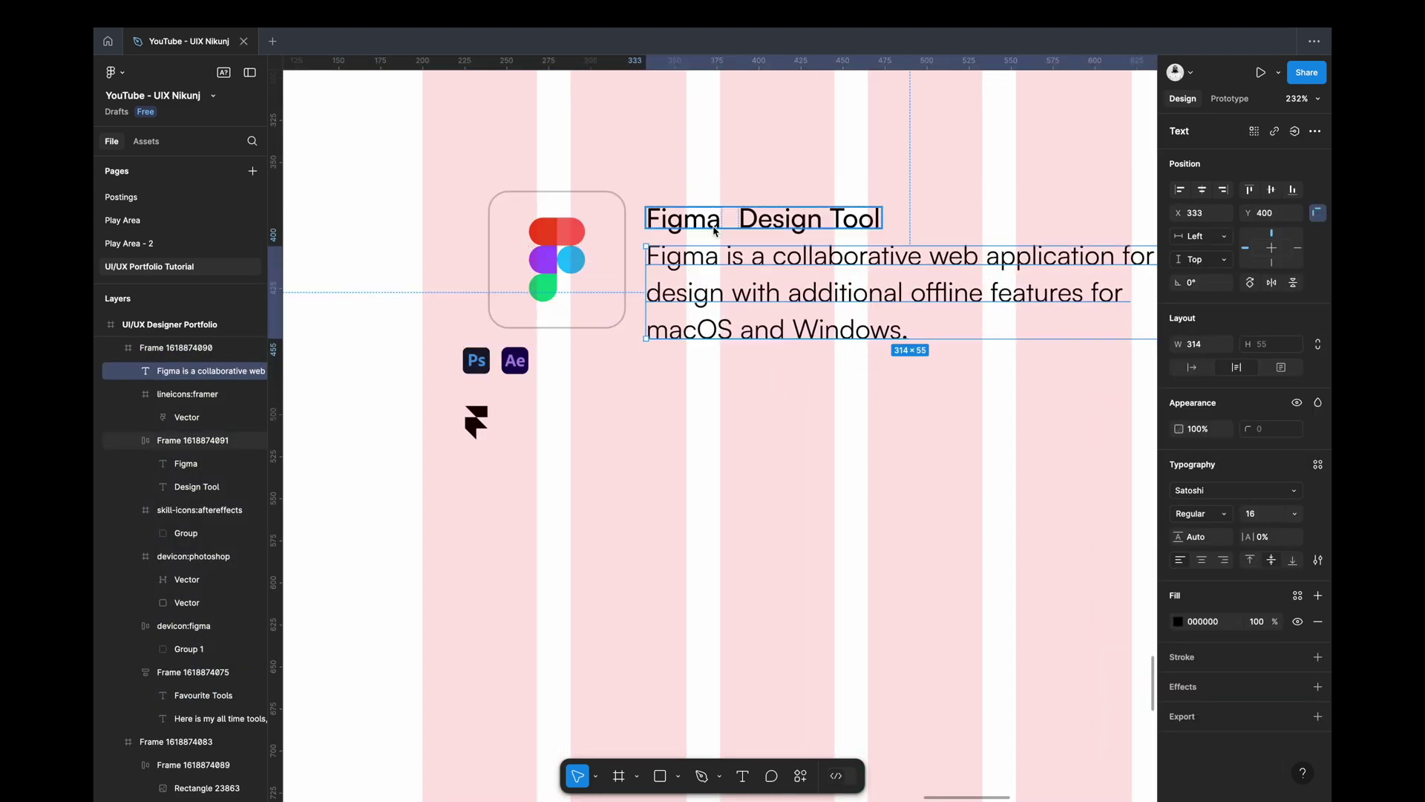
pyautogui.hotkey('shift', 'a')
pyautogui.press('Return')
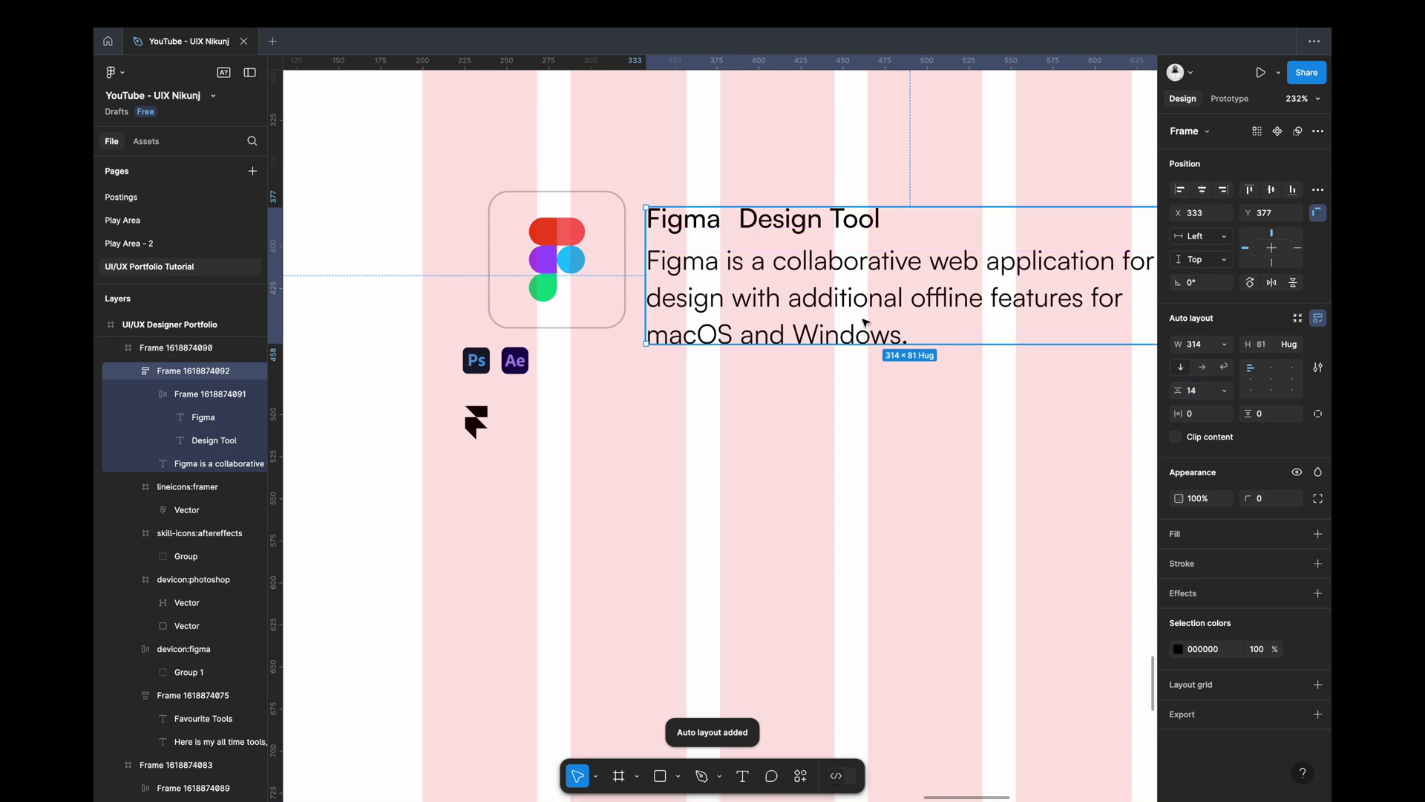
# Combine the Figma icon and text block into one auto layout row with a 16 gap
pyautogui.keyDown('shift'); pyautogui.click(556, 260); pyautogui.keyUp('shift')
pyautogui.hotkey('shift', 'a')
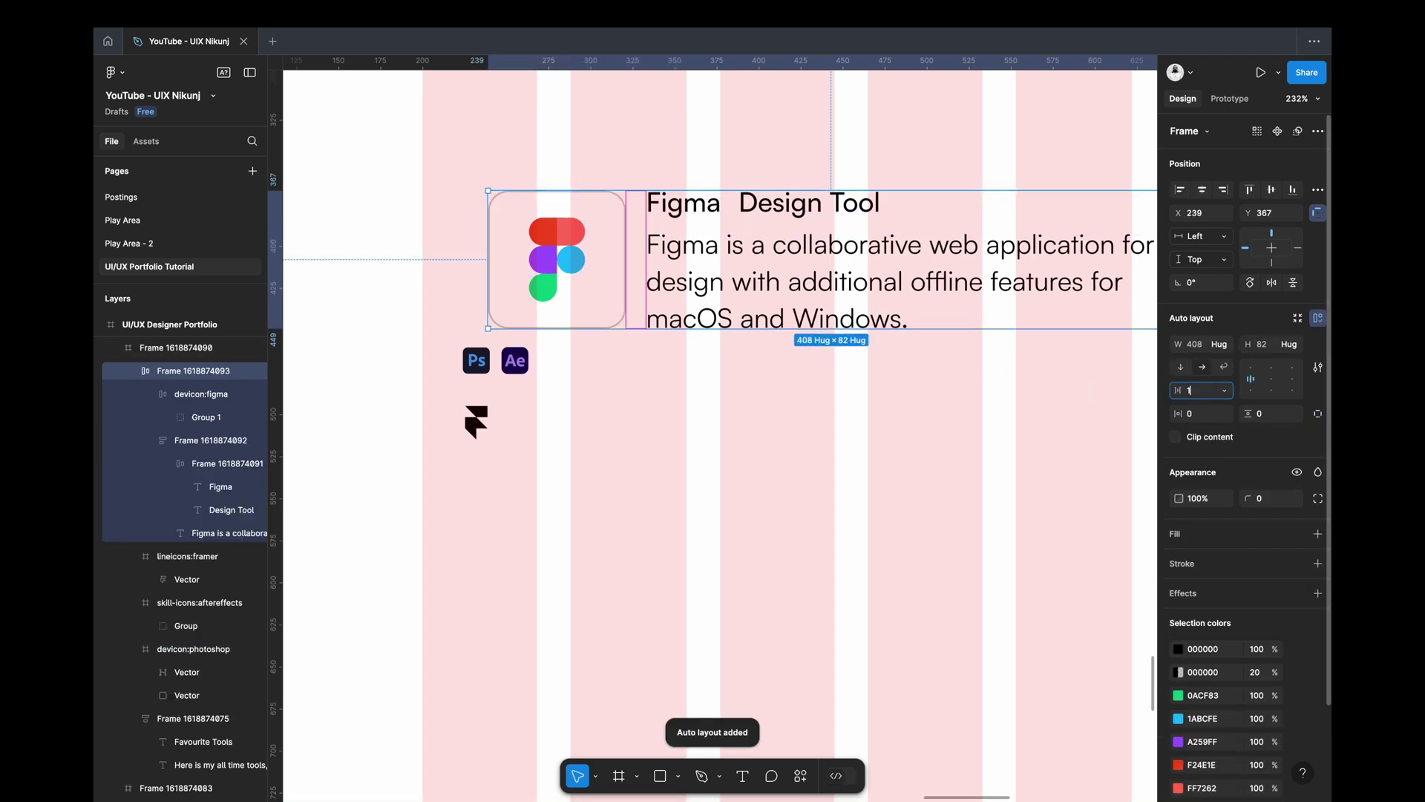
pyautogui.write('6')
pyautogui.press('Tab')
pyautogui.scroll(-3, 742, 423)
pyautogui.scroll(-3, 683, 393)
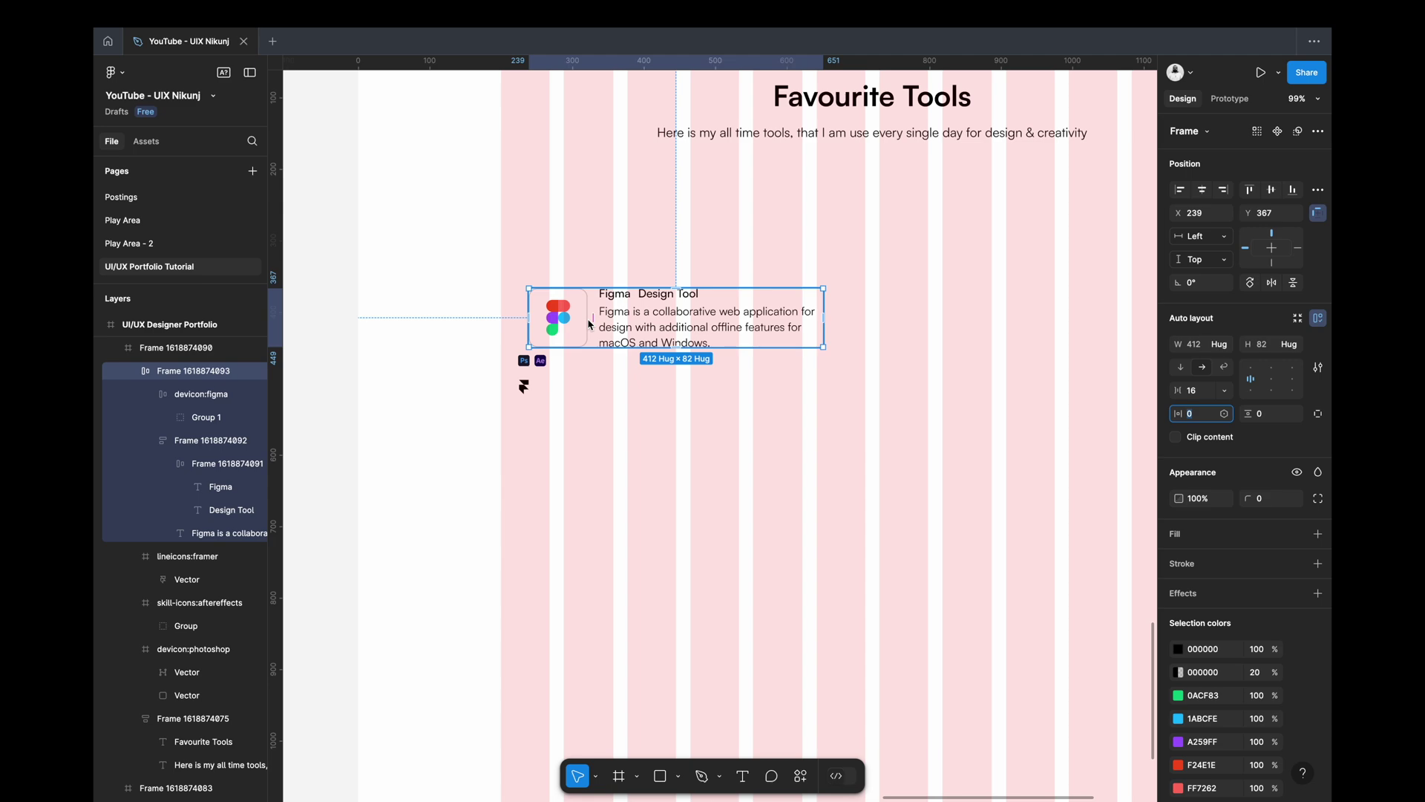
# Duplicate the Figma card into a Framer card with the Framer logo, heading and description
pyautogui.hotkey('ctrl', 'd')
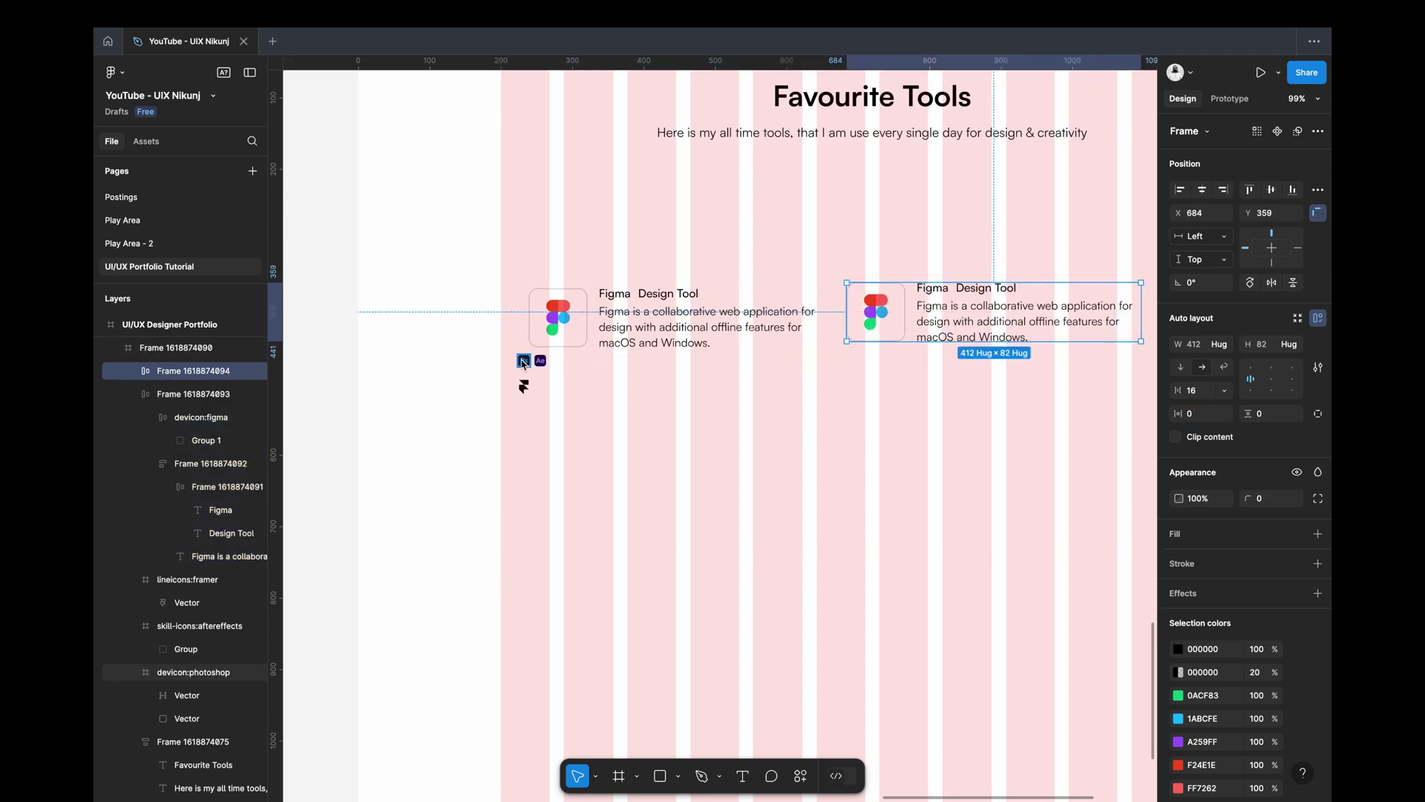
pyautogui.scroll(5, 524, 382)
pyautogui.scroll(-3, 716, 295)
pyautogui.hotkey('ctrl', 'v')
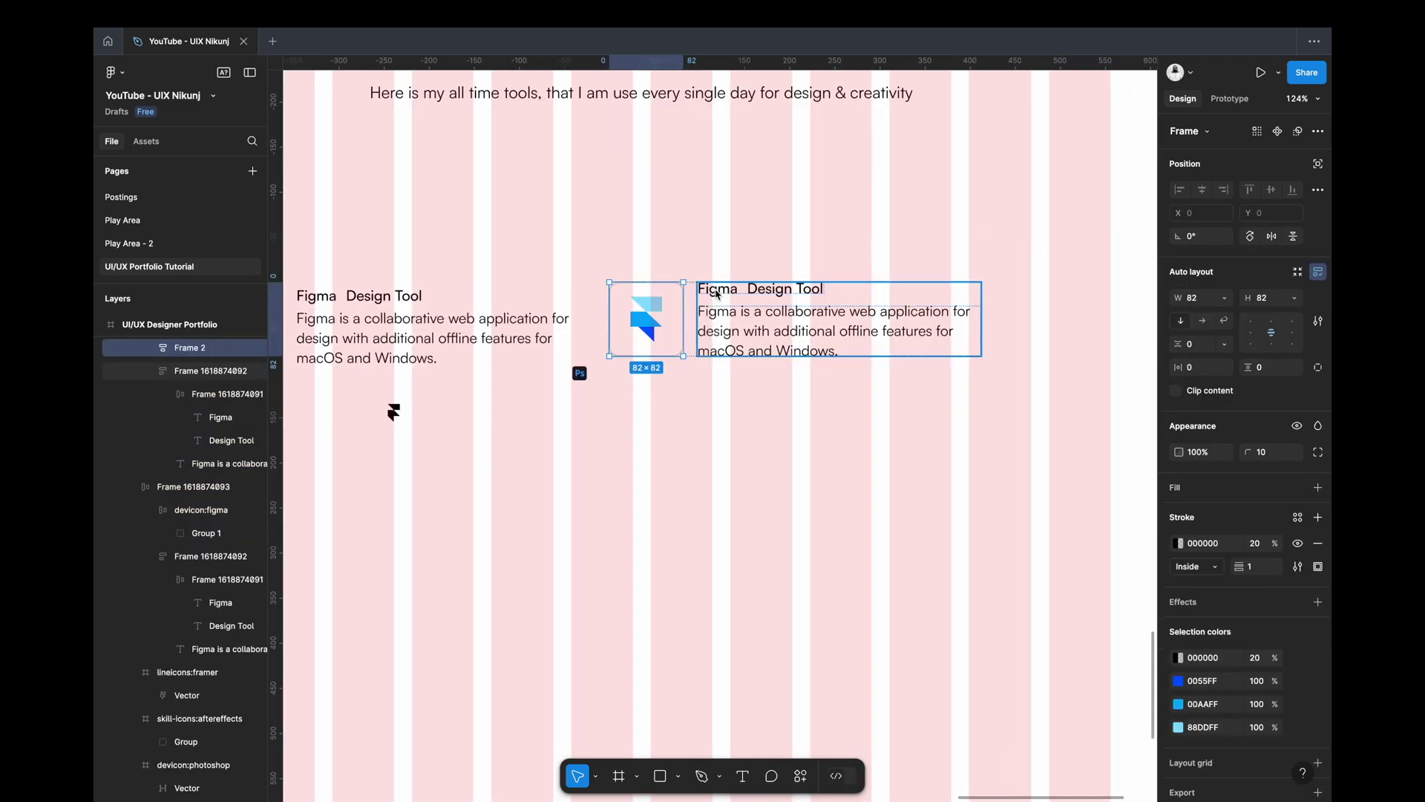
pyautogui.scroll(5, 716, 295)
pyautogui.doubleClick(716, 289)
pyautogui.write('Framer')
pyautogui.scroll(-8, 741, 399)
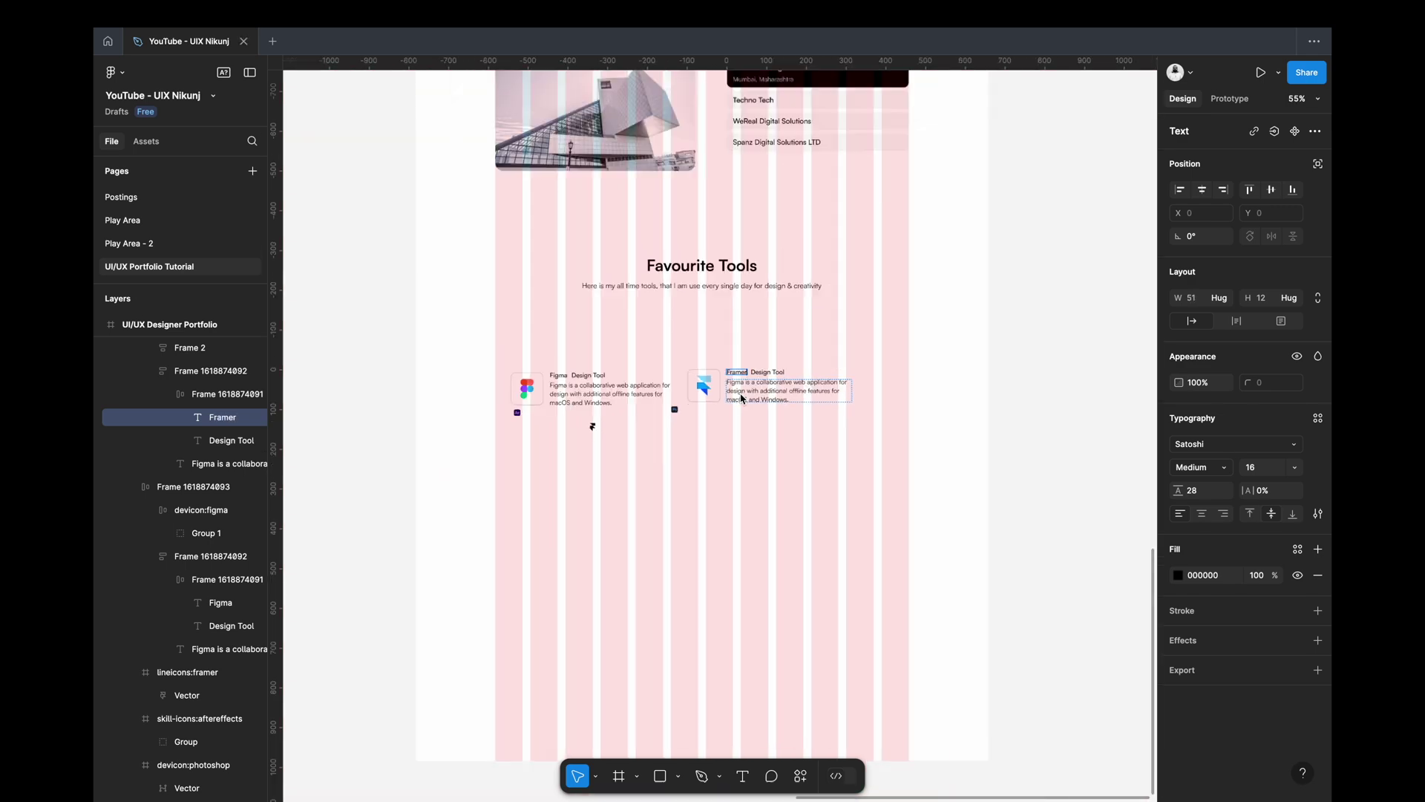
pyautogui.scroll(8, 741, 399)
pyautogui.doubleClick(852, 319)
pyautogui.hotkey('ctrl', 'a')
pyautogui.write('The internet is your canvas. Framer is where design and publish stunning sites based in Amsterdam.')
# Move the Ps icon aside and delete the leftover black Framer logo
pyautogui.moveTo(649, 394)
pyautogui.mouseDown()
pyautogui.moveTo(651, 460)
pyautogui.moveTo(562, 473)
pyautogui.mouseUp()
pyautogui.click(423, 445)
pyautogui.press('Delete')
pyautogui.click(566, 476)
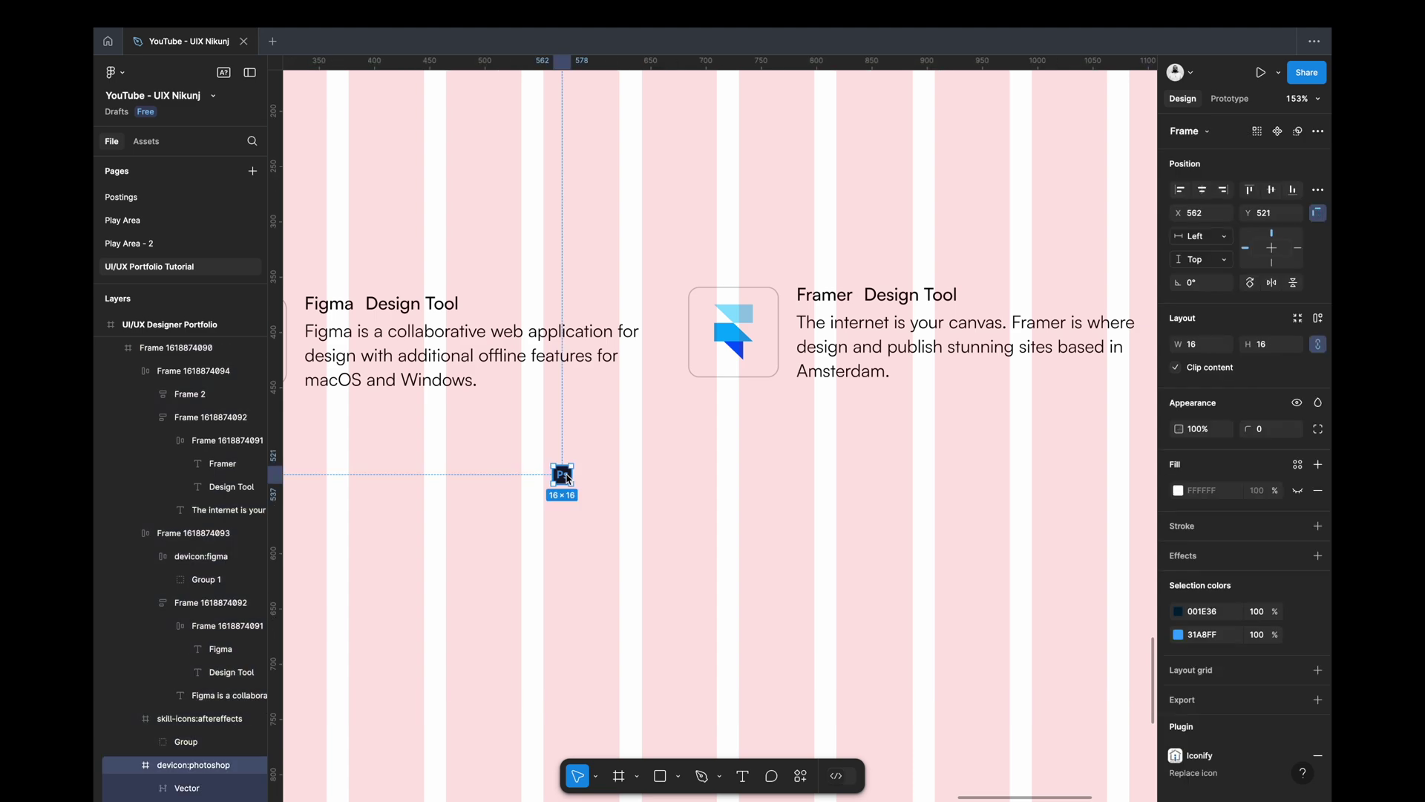
pyautogui.scroll(-5, 566, 477)
pyautogui.scroll(2, 567, 385)
pyautogui.click(816, 297)
# Place a copy of the Framer card below it and retitle it 'Photoshop'
pyautogui.moveTo(877, 322); pyautogui.dragTo(860, 425)
pyautogui.scroll(5, 826, 410)
pyautogui.doubleClick(818, 364)
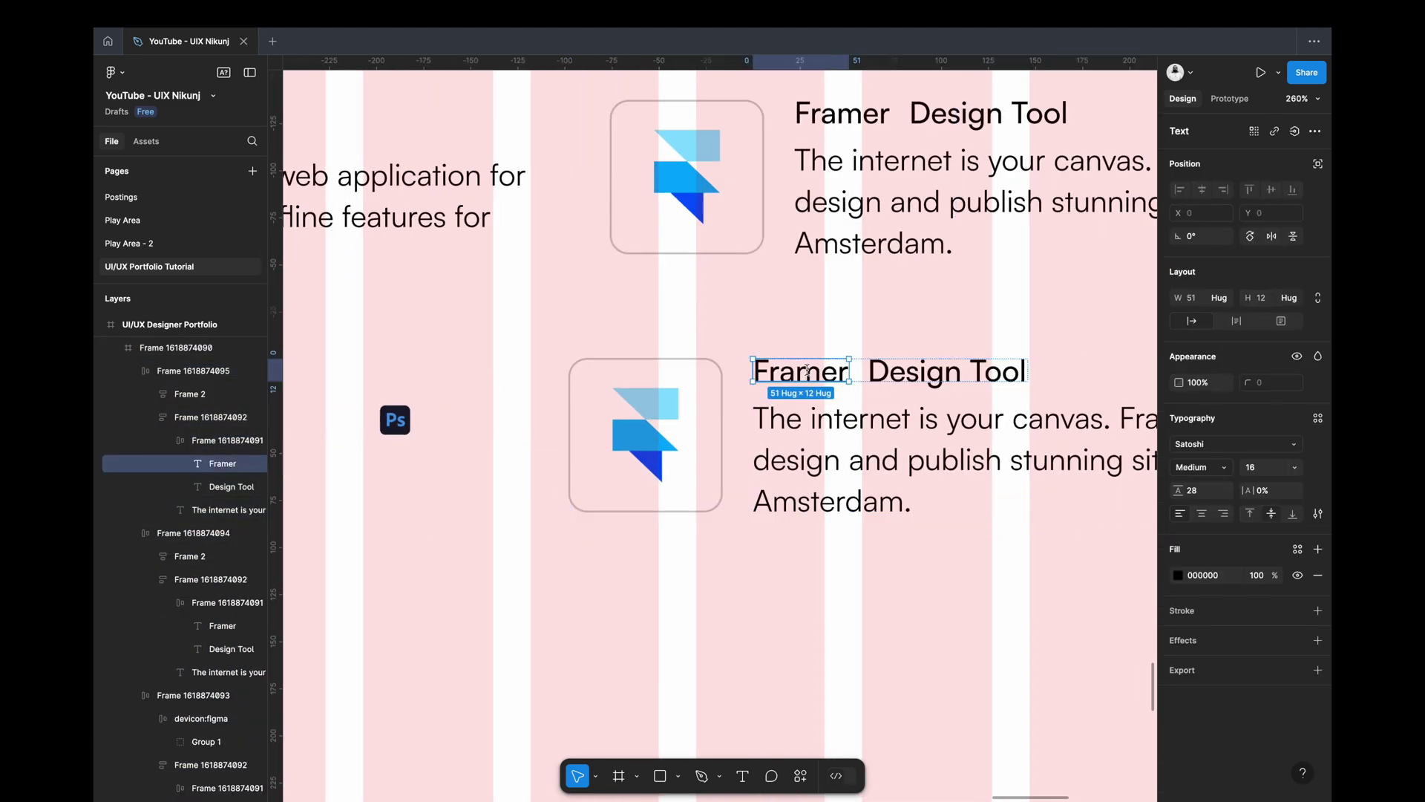
pyautogui.write('Photoshop')
pyautogui.scroll(-5, 814, 362)
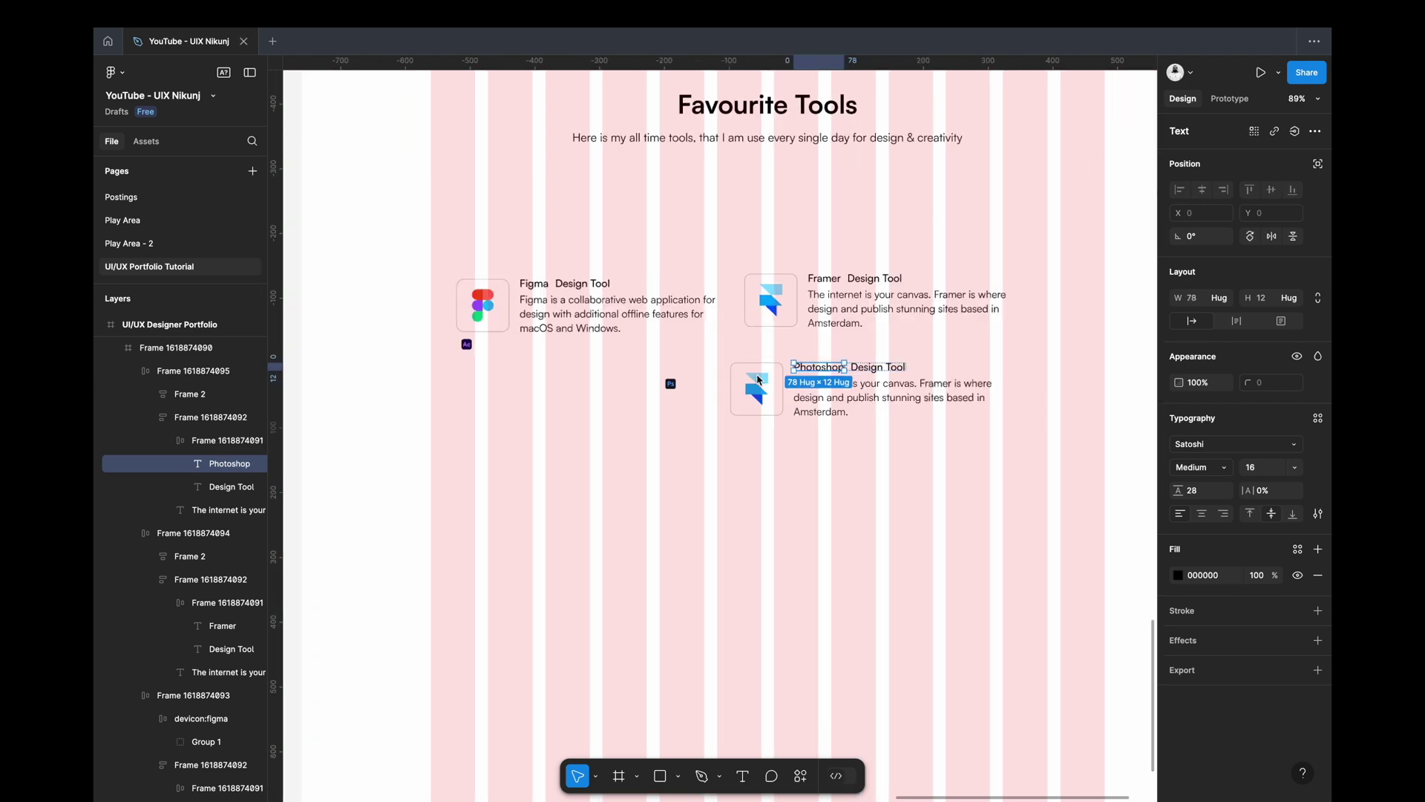
pyautogui.scroll(5, 746, 366)
# Resize the Ps icon and take it off the canvas for reuse
pyautogui.click(549, 404)
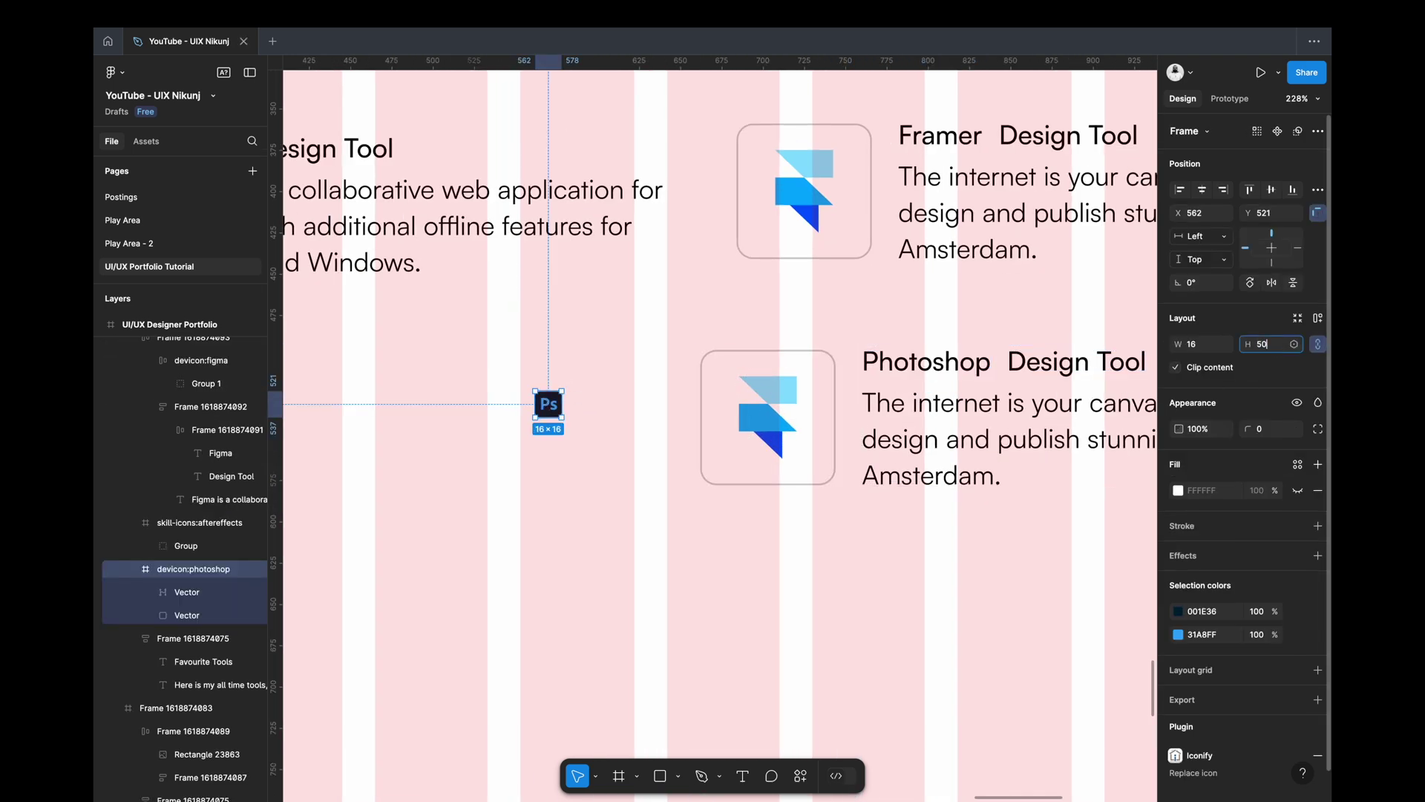
pyautogui.press('Return')
pyautogui.press('Delete')
pyautogui.doubleClick(783, 424)
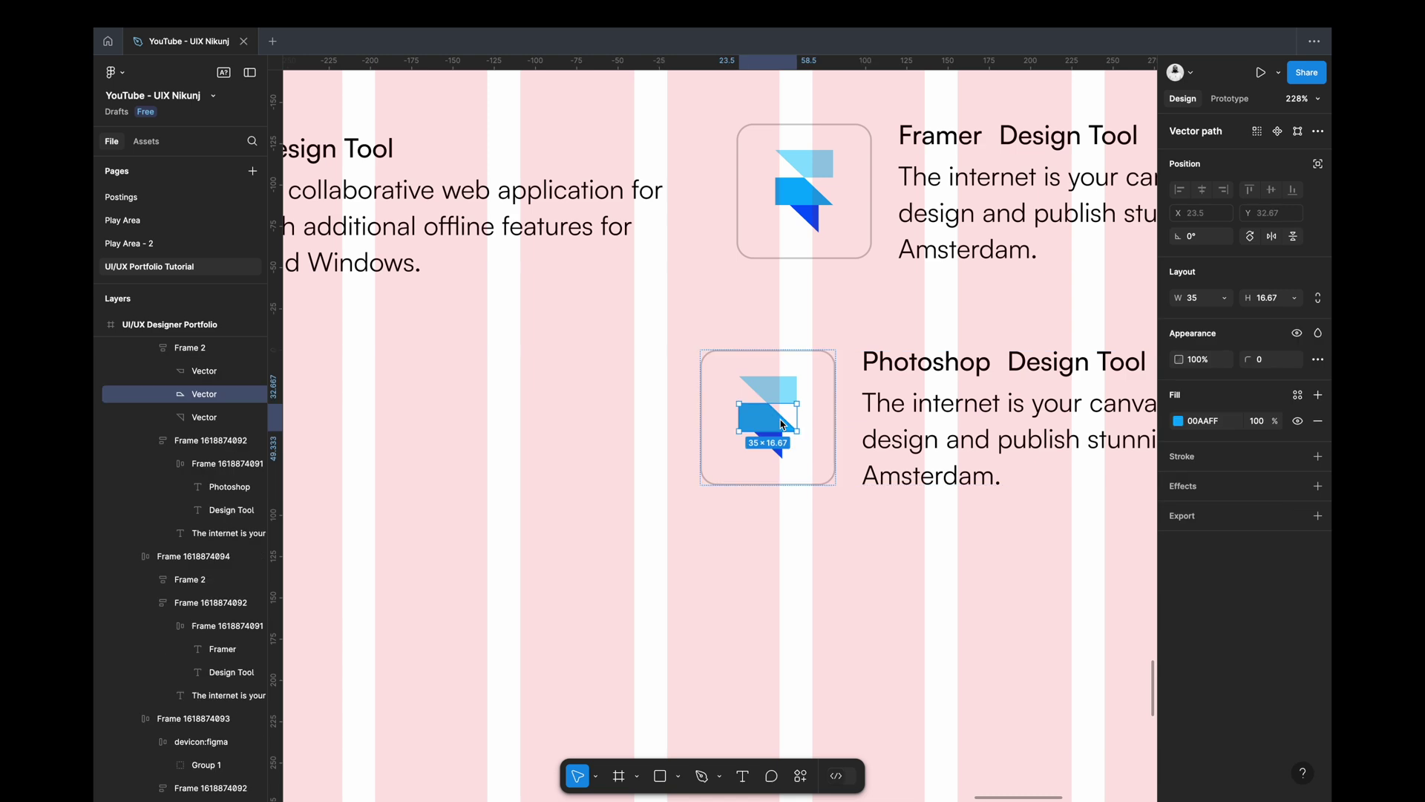
pyautogui.rightClick(783, 425)
pyautogui.press('Escape')
# Group the Framer logo pieces in the Photoshop card and replace them with the Ps icon
pyautogui.click(772, 412)
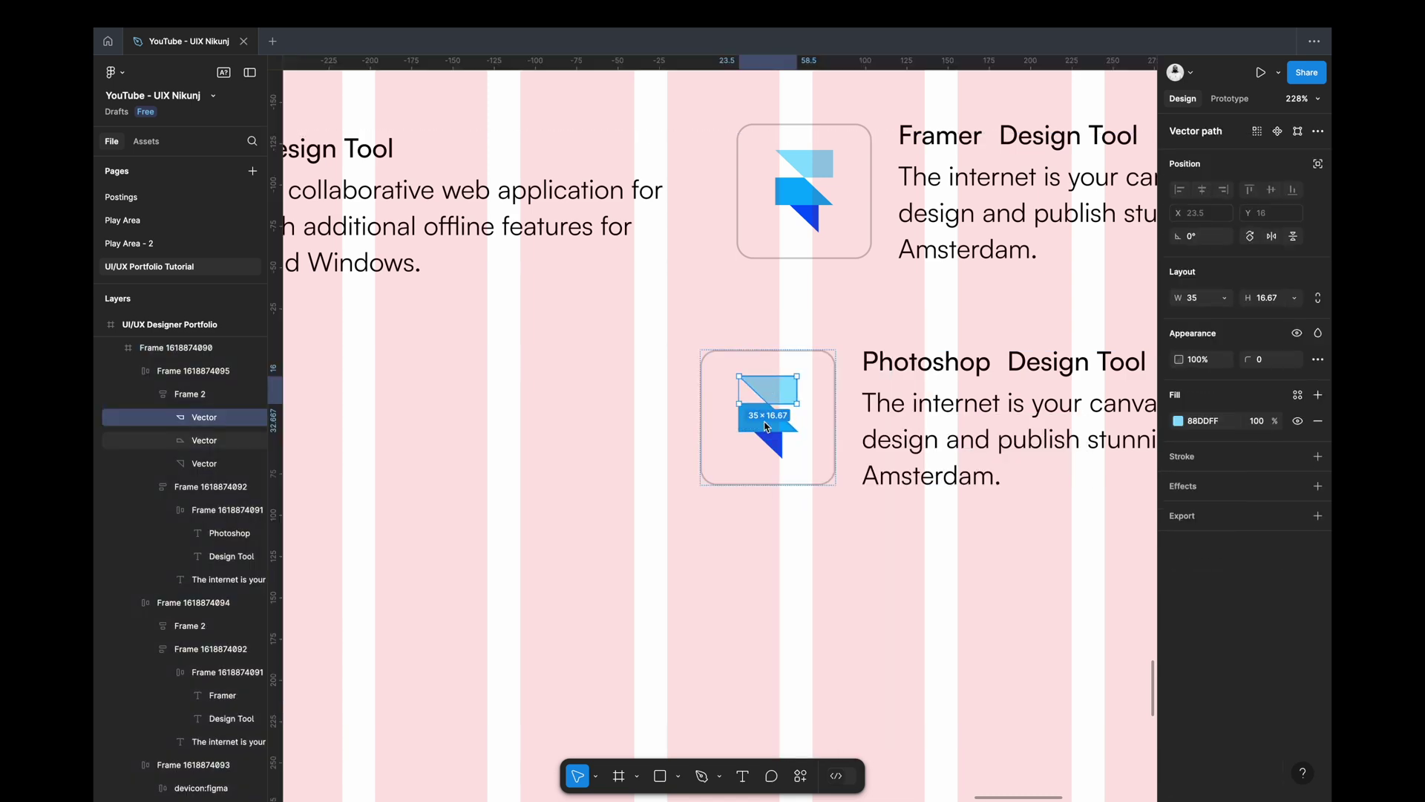
pyautogui.keyDown('shift'); pyautogui.click(772, 445); pyautogui.keyUp('shift')
pyautogui.hotkey('ctrl', 'g')
pyautogui.rightClick(772, 424)
pyautogui.click(816, 319)
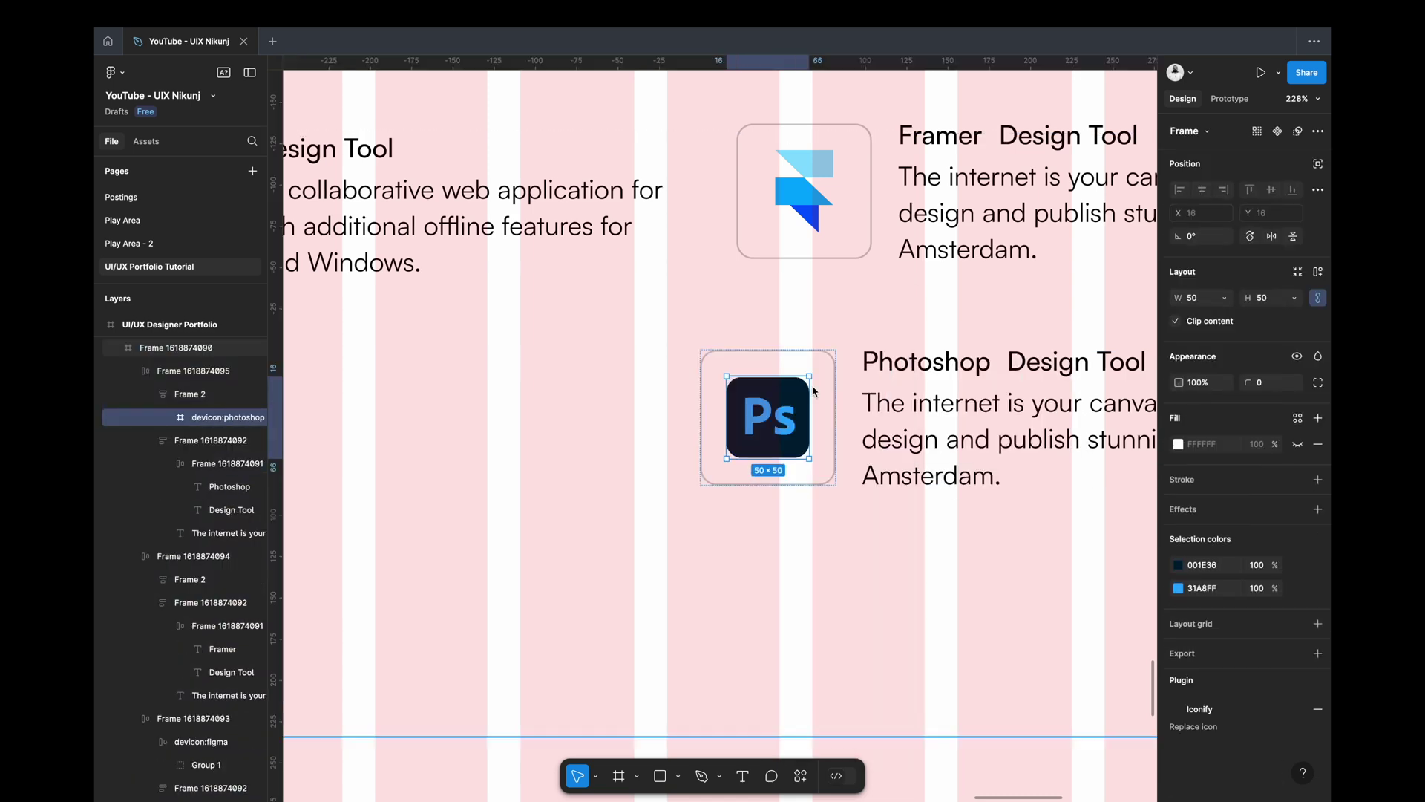
pyautogui.scroll(-5, 941, 400)
pyautogui.scroll(4, 859, 281)
pyautogui.hscroll(-3, 859, 280)
pyautogui.click(853, 261)
# Update the Photoshop card's heading text and paste in its own description
pyautogui.doubleClick(854, 262)
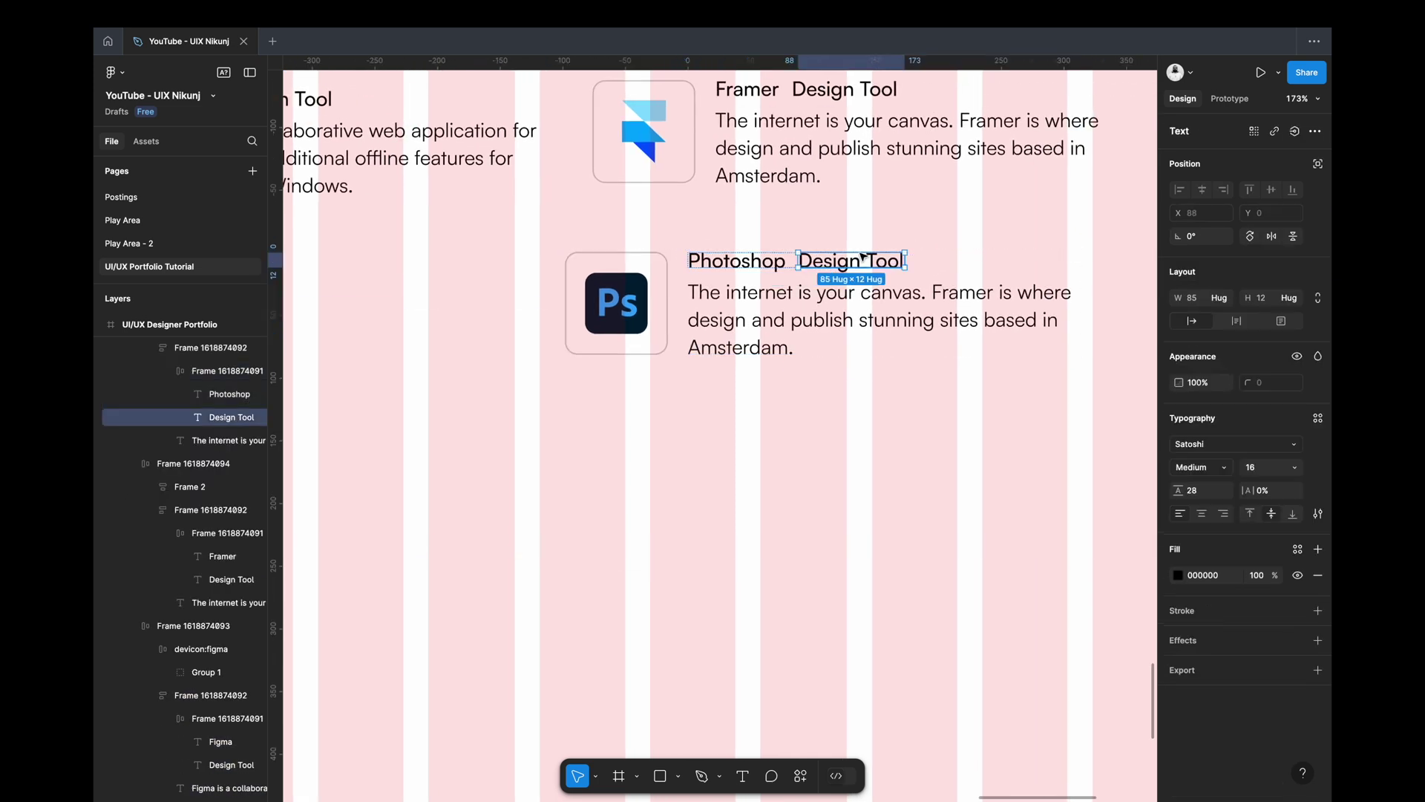
pyautogui.write('Graphic')
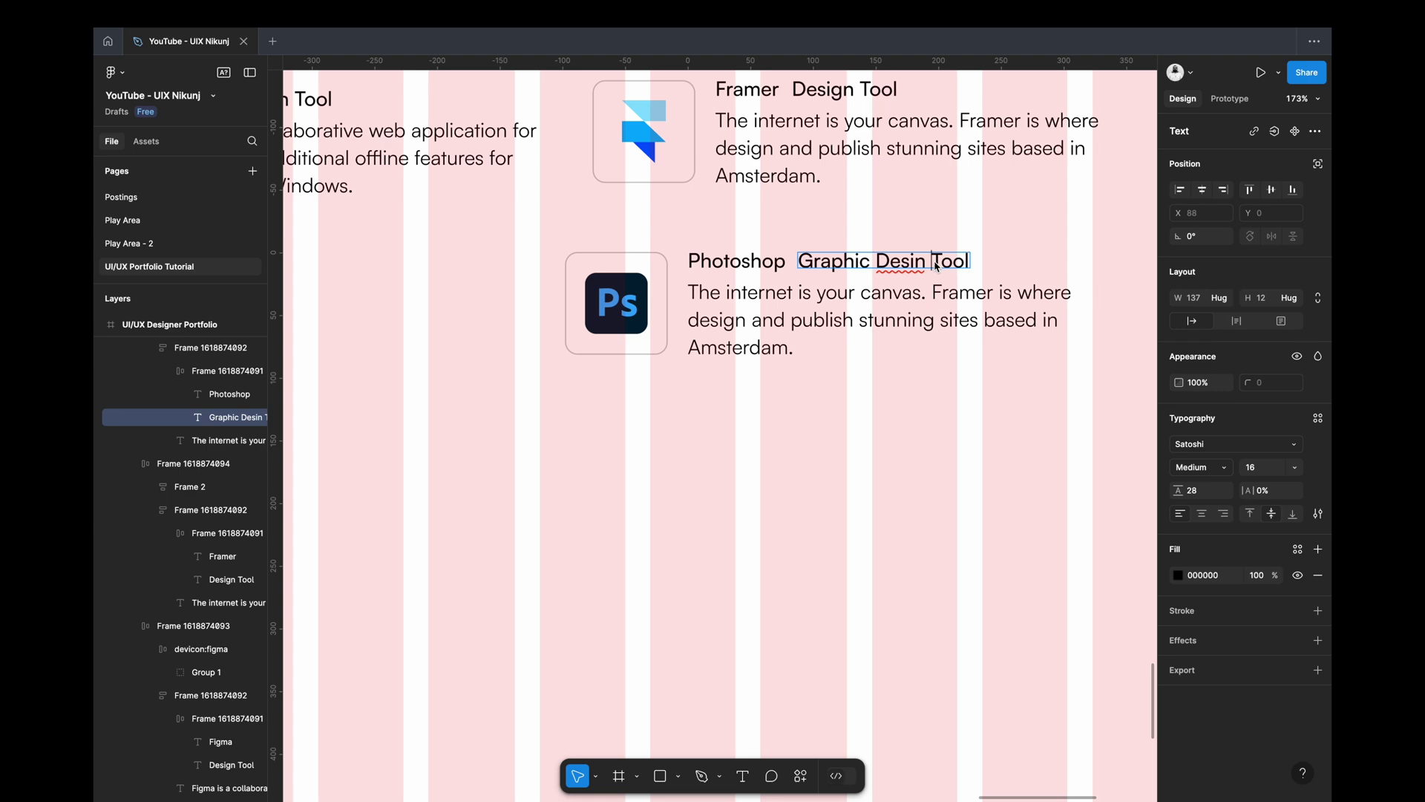
pyautogui.doubleClick(850, 320)
pyautogui.tripleClick(850, 320)
pyautogui.write('Photoshop is a powerful and versatile graphic design software used for image editing, digital art, and creative visualisation.')
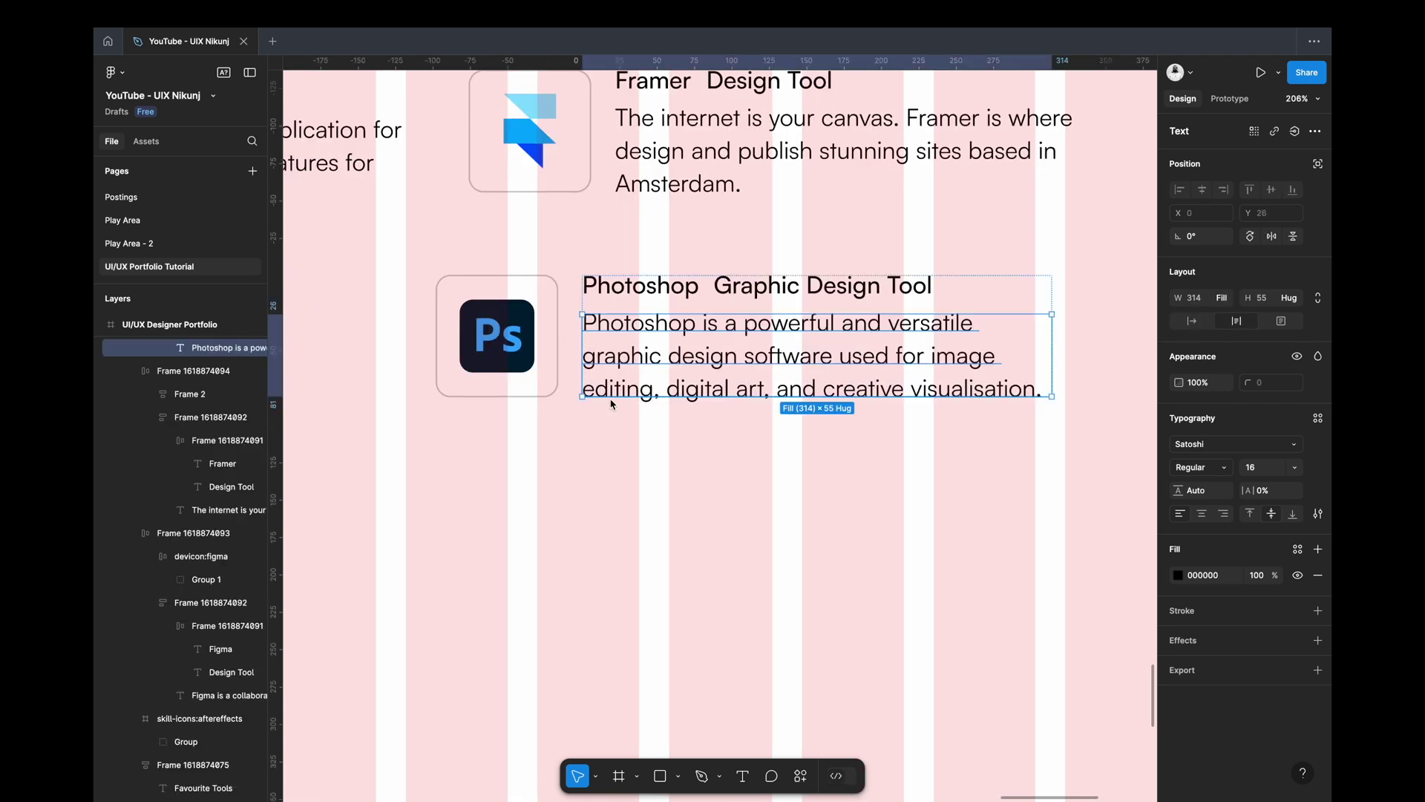
pyautogui.press('Escape')
pyautogui.click(648, 453)
# Move the Photoshop card under the Figma card and duplicate it, renaming the copy 'After Effects'
pyautogui.hscroll(-3, 649, 453)
pyautogui.moveTo(800, 389)
pyautogui.mouseDown()
pyautogui.moveTo(440, 402)
pyautogui.moveTo(832, 402)
pyautogui.mouseUp()
pyautogui.hotkey('ctrl', 'd')
pyautogui.scroll(5, 776, 338)
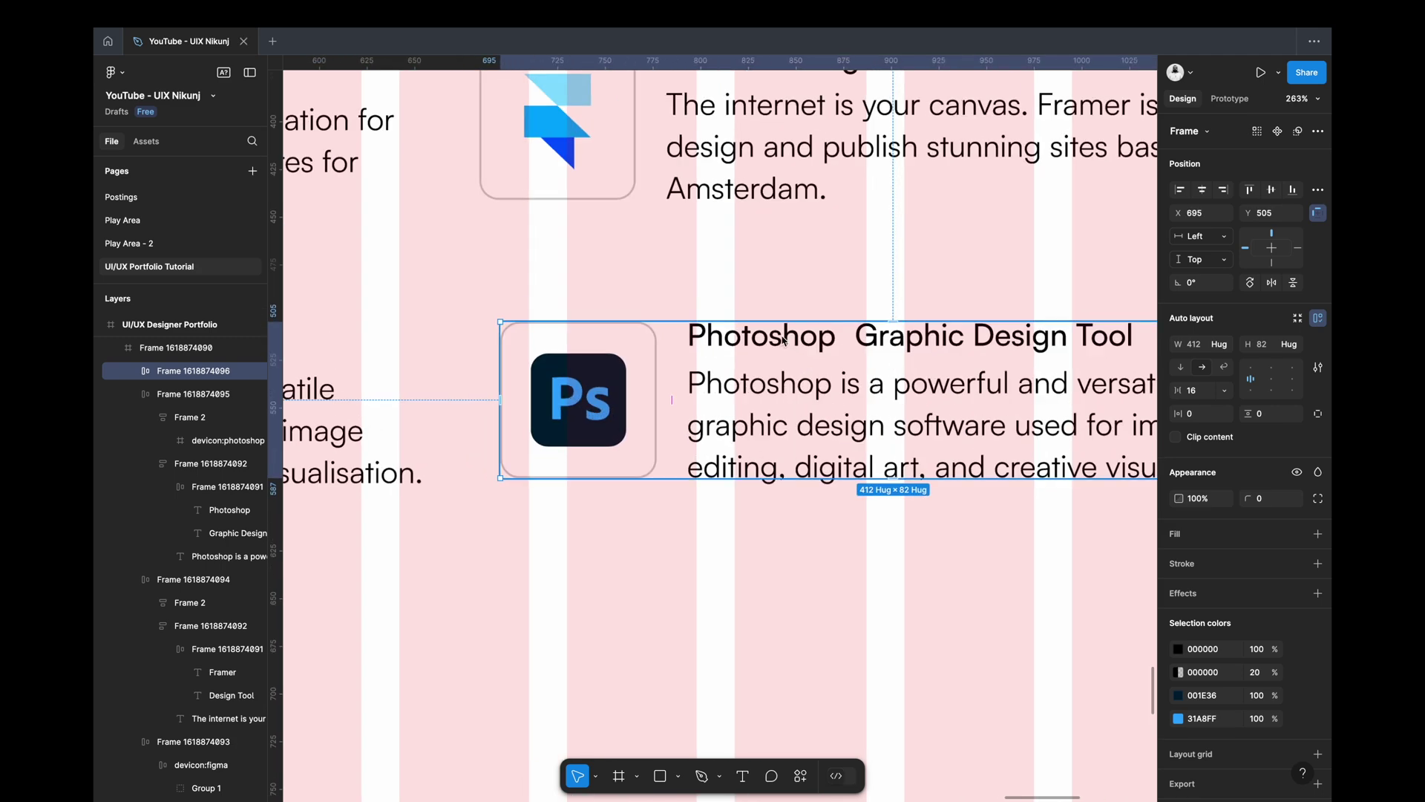
pyautogui.click(777, 338)
pyautogui.doubleClick(776, 337)
pyautogui.write('After Effects')
# Paste the After Effects description into the copied card
pyautogui.scroll(-5, 725, 381)
pyautogui.scroll(3, 858, 445)
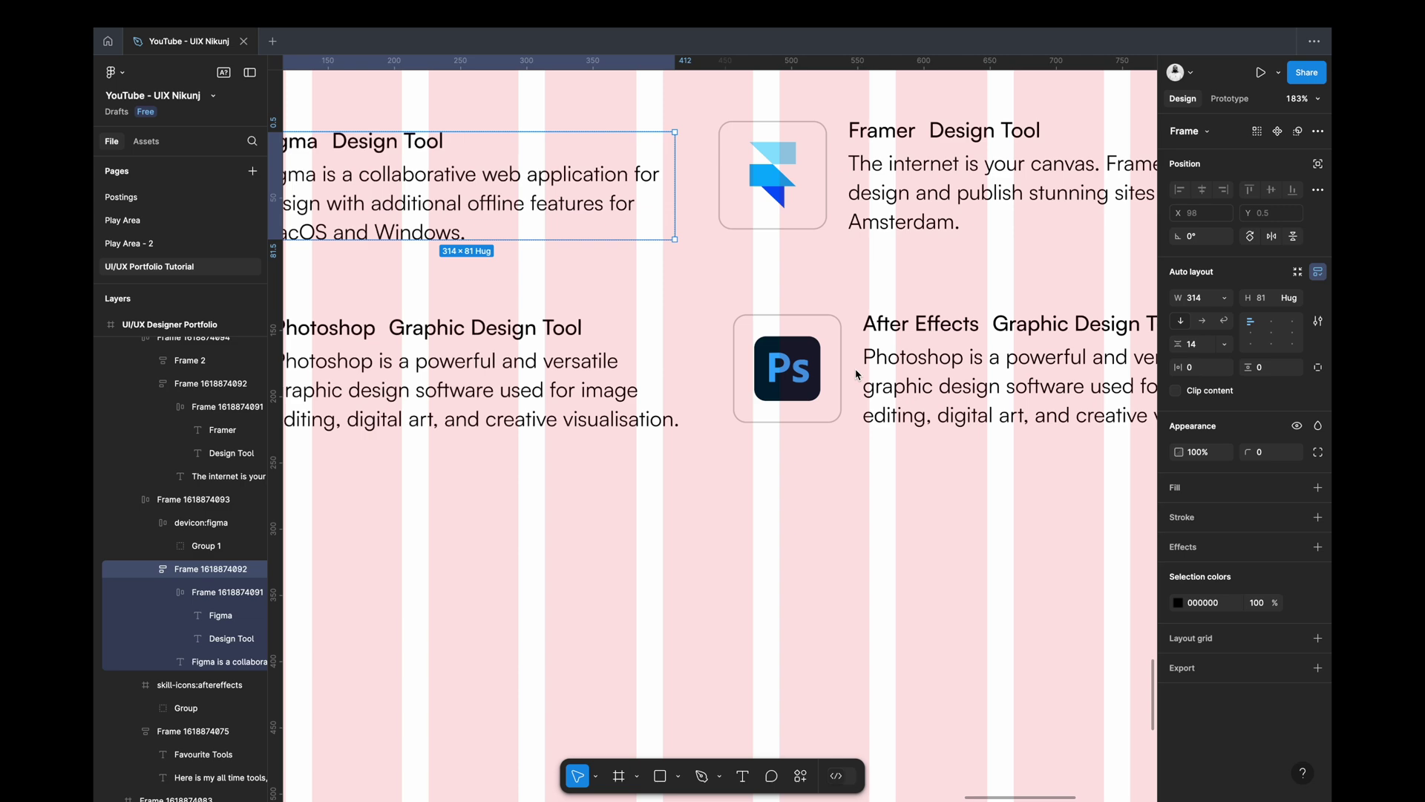
pyautogui.doubleClick(894, 371)
pyautogui.hotkey('ctrl', 'v')
# Replace the Ps icon in the After Effects card with the Ae icon, sized 50×50
pyautogui.click(788, 369)
pyautogui.hscroll(-5, 743, 371)
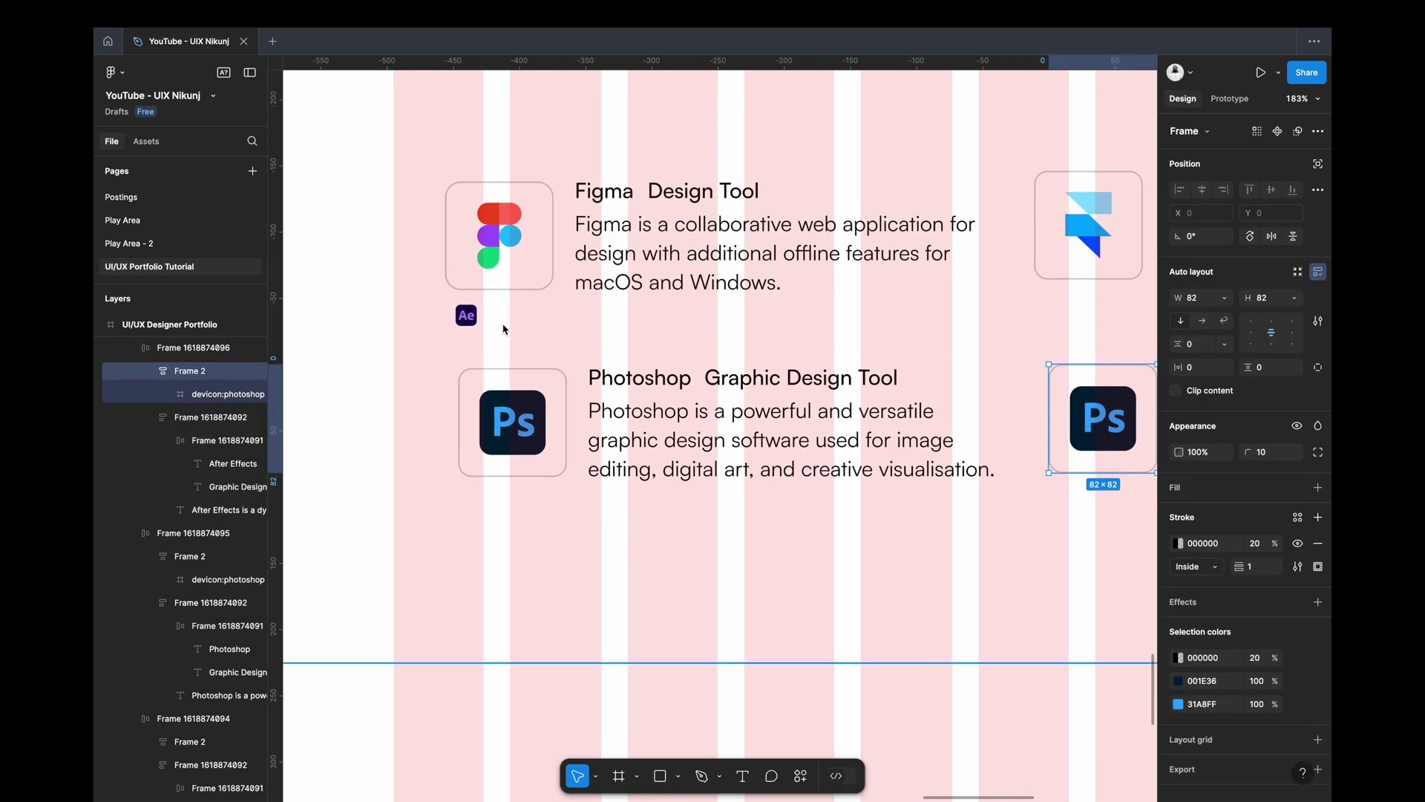
pyautogui.click(467, 317)
pyautogui.hscroll(3, 777, 412)
pyautogui.click(924, 397)
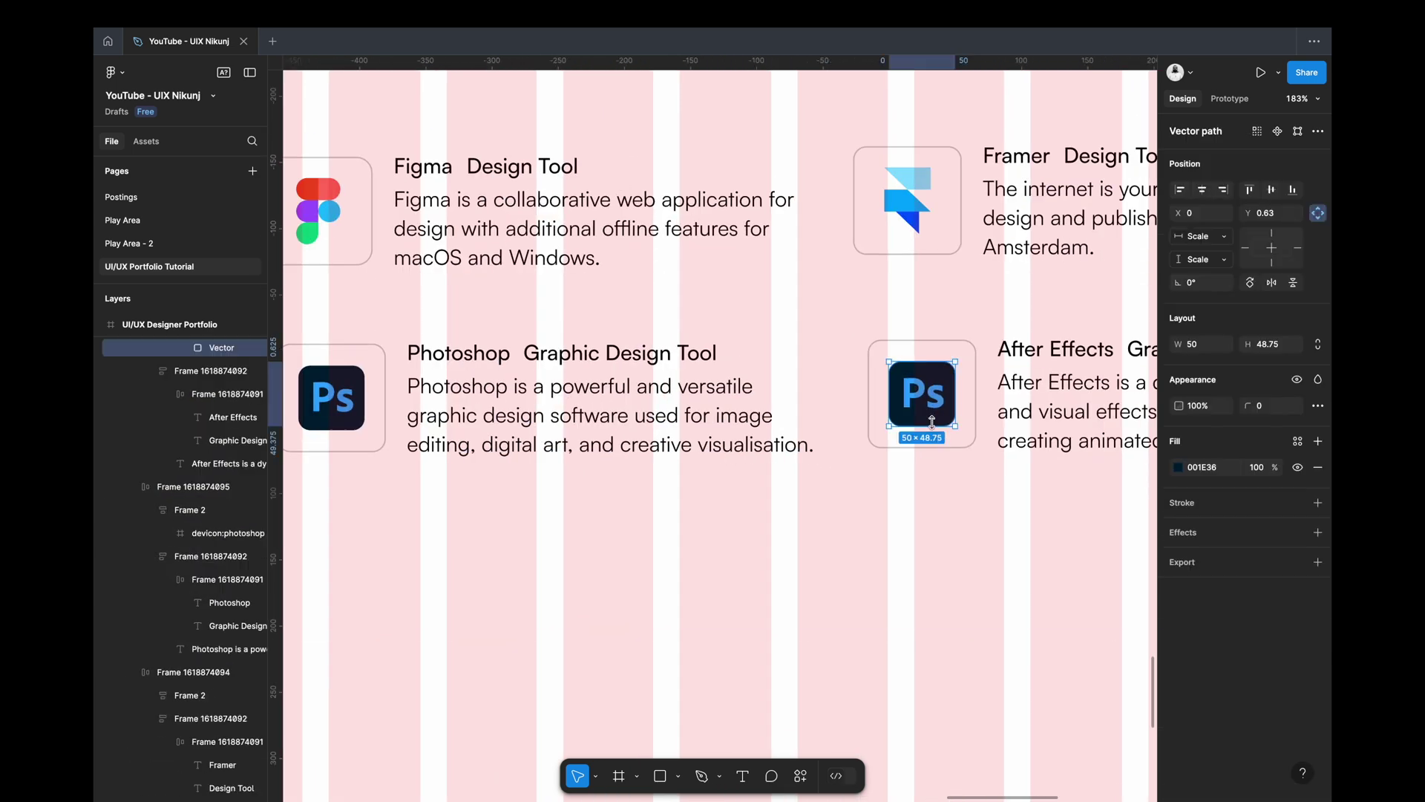
pyautogui.rightClick(933, 425)
pyautogui.click(995, 309)
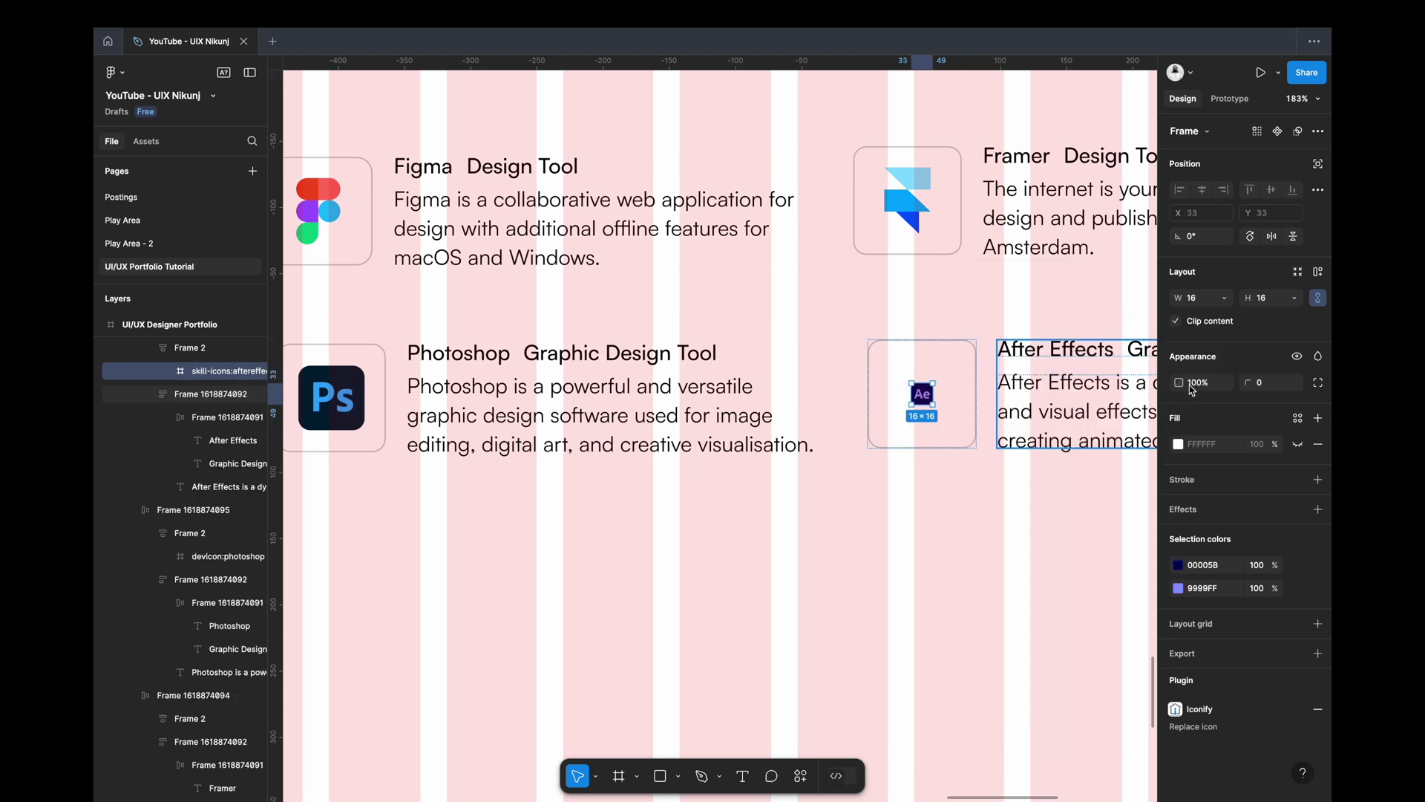
pyautogui.write('50')
pyautogui.press('Return')
pyautogui.scroll(-3, 848, 257)
pyautogui.click(534, 252)
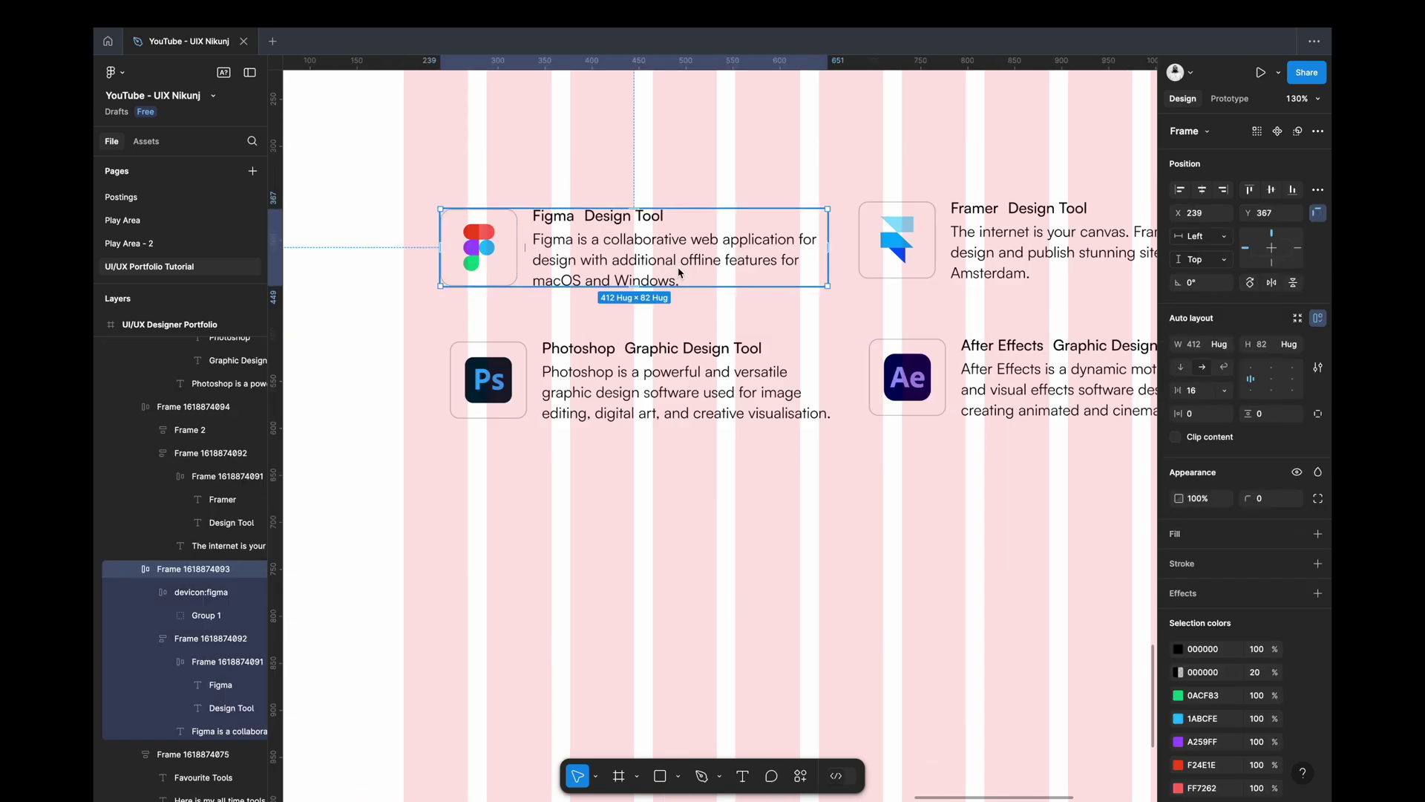
# Wrap the four tool cards in auto layout with 60 gaps, widened into two columns
pyautogui.click(848, 258)
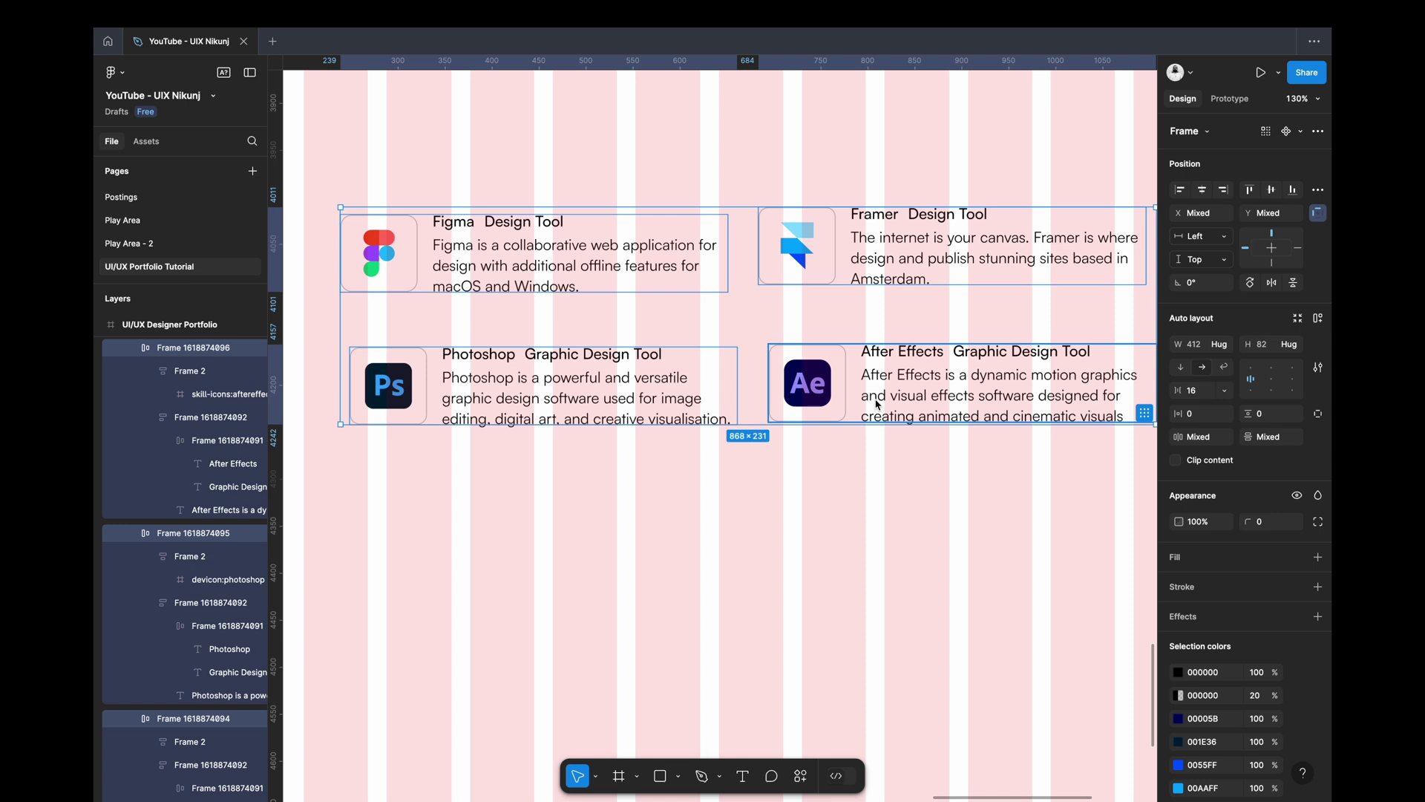
pyautogui.hotkey('shift', 'a')
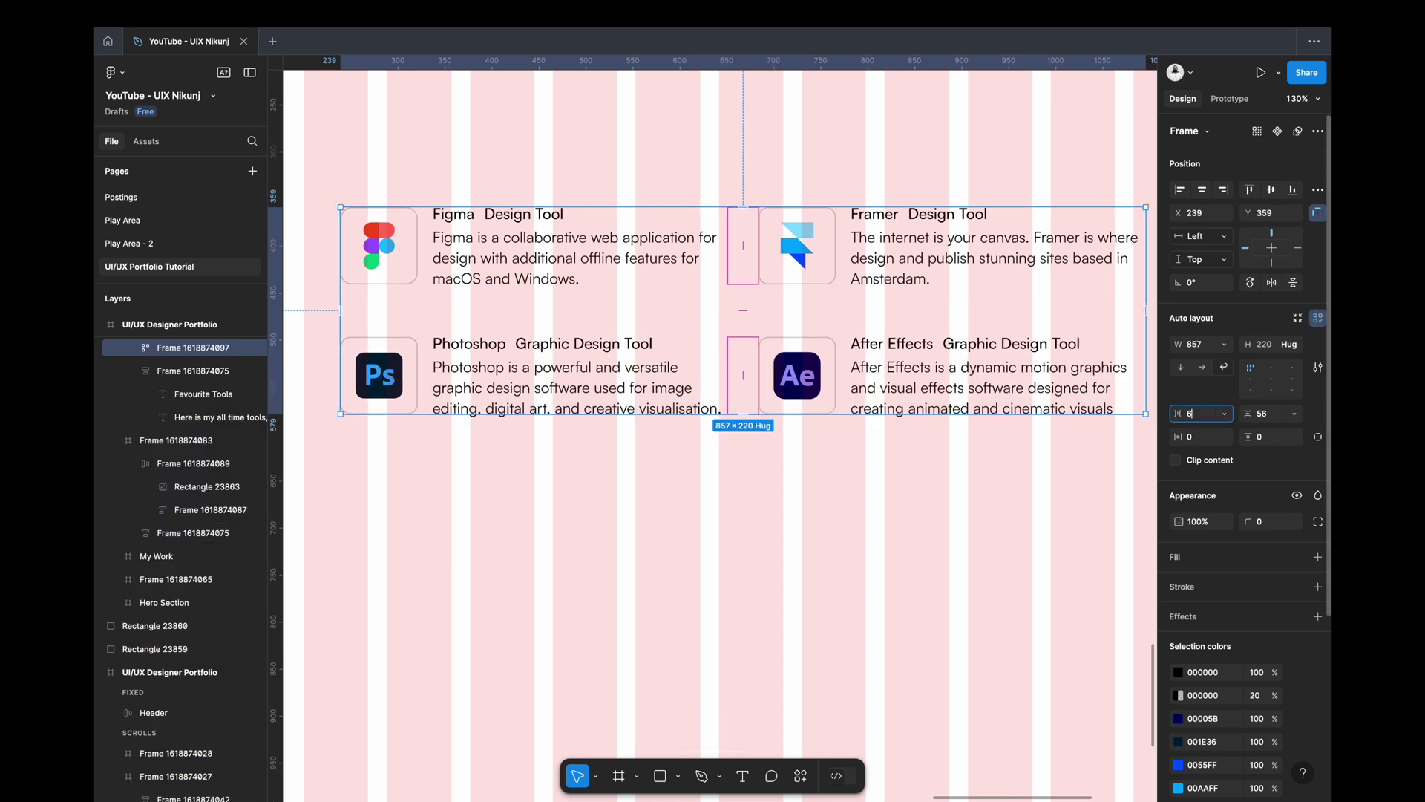
pyautogui.write('0')
pyautogui.press('Tab')
pyautogui.write('80')
pyautogui.press('Tab')
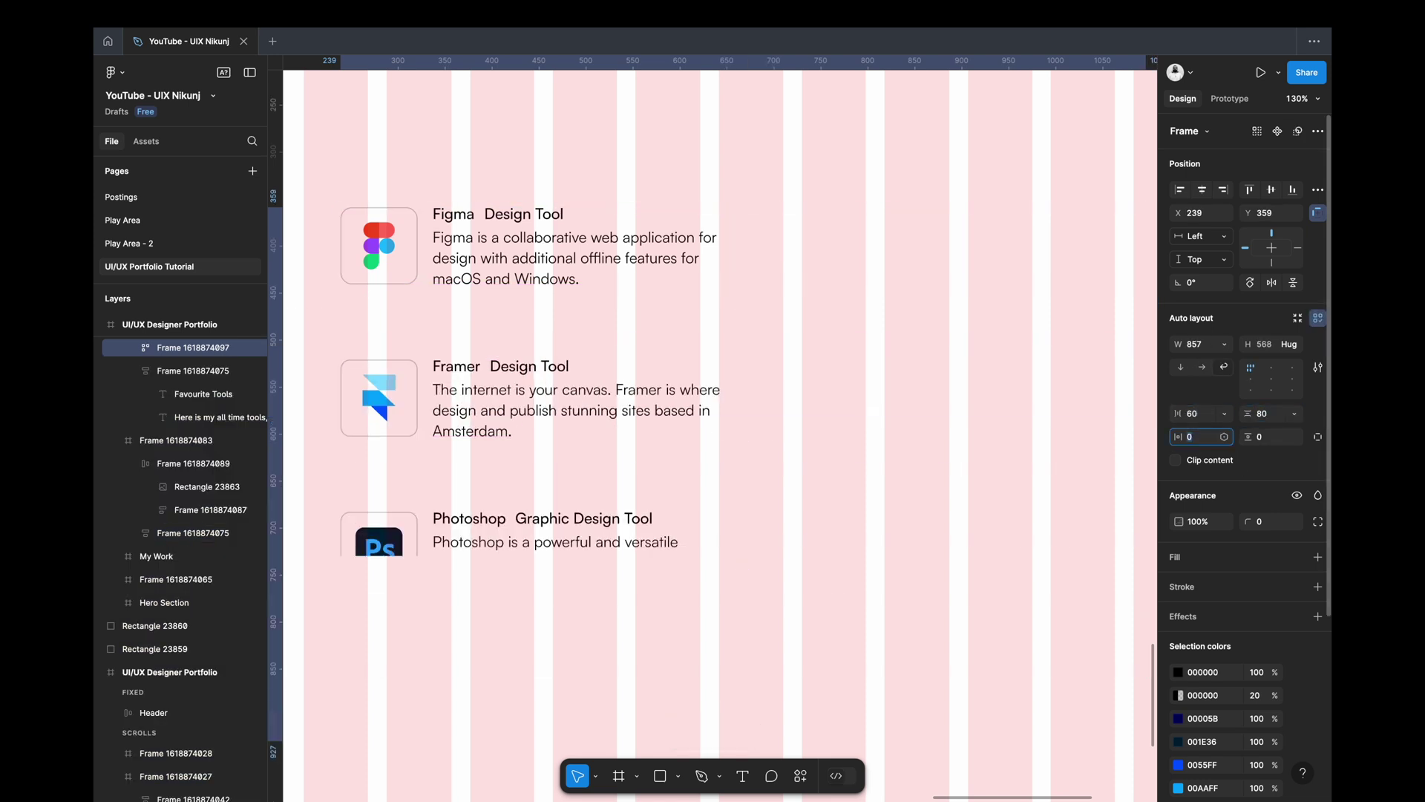
pyautogui.click(1269, 418)
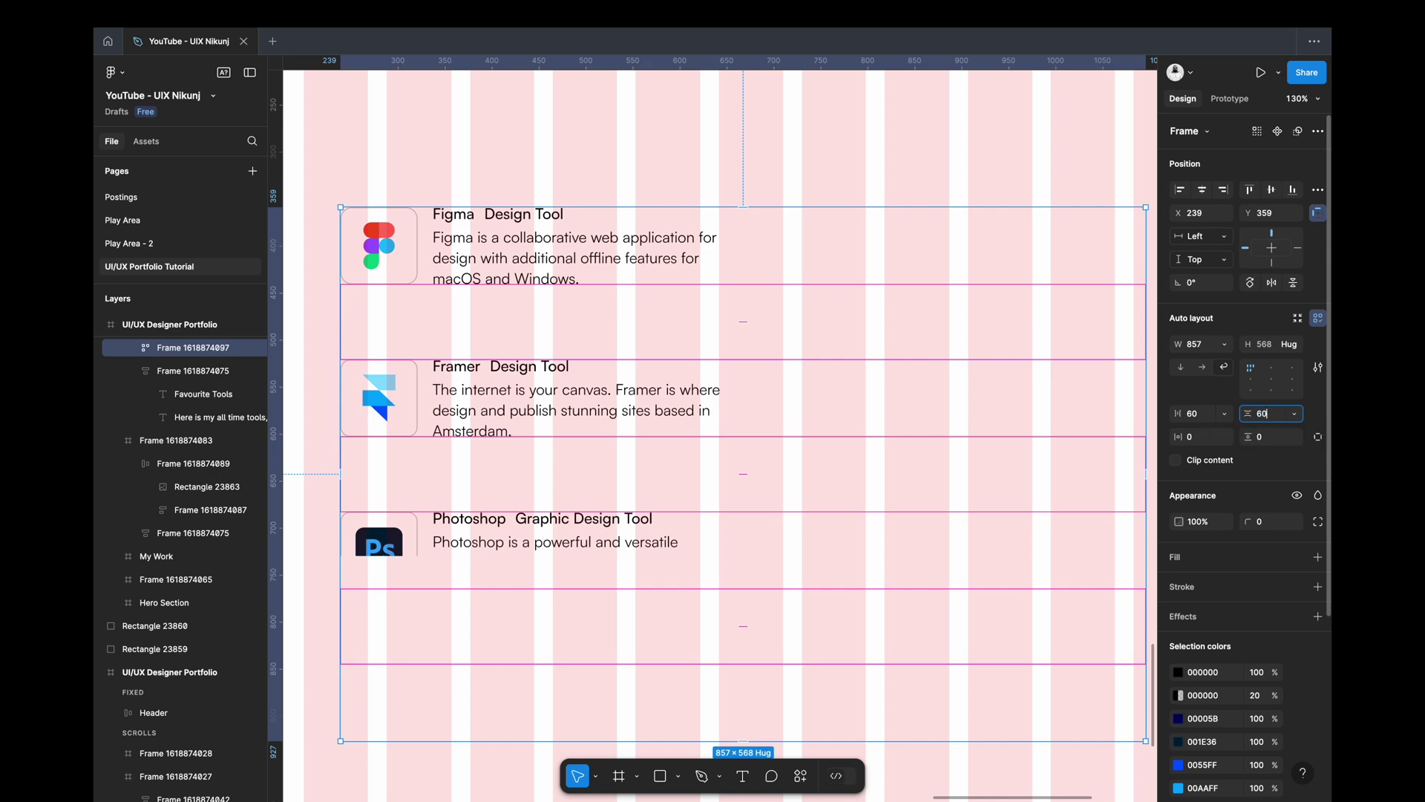
pyautogui.press('Return')
pyautogui.scroll(-5, 1041, 393)
pyautogui.scroll(-3, 1041, 393)
pyautogui.scroll(2, 1041, 393)
pyautogui.moveTo(1006, 392)
pyautogui.mouseDown()
pyautogui.moveTo(1089, 390)
pyautogui.moveTo(847, 388)
pyautogui.moveTo(1026, 387)
pyautogui.mouseUp()
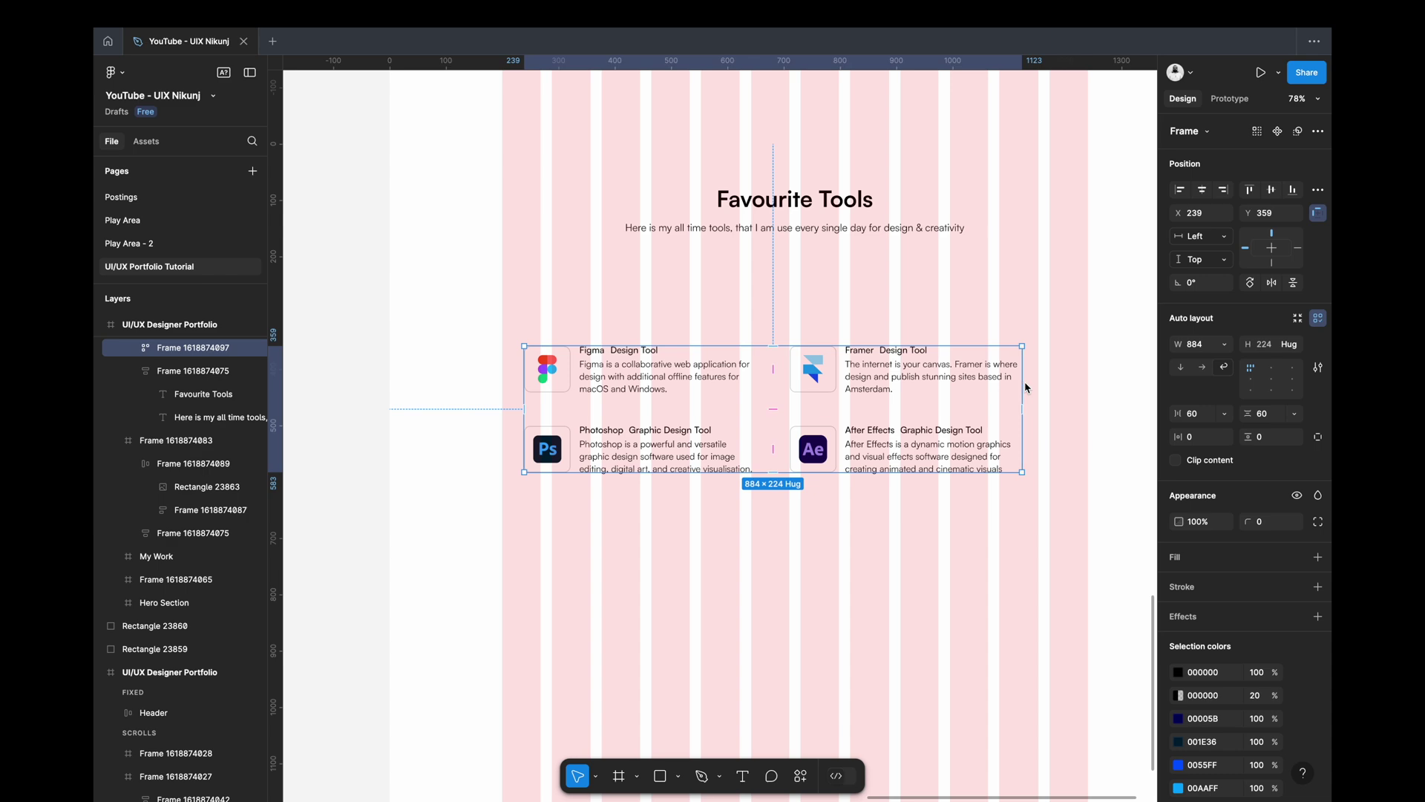
# Combine the Favourite Tools title and card grid in auto layout with 100 spacing, centred
pyautogui.scroll(-3, 887, 585)
pyautogui.click(843, 378)
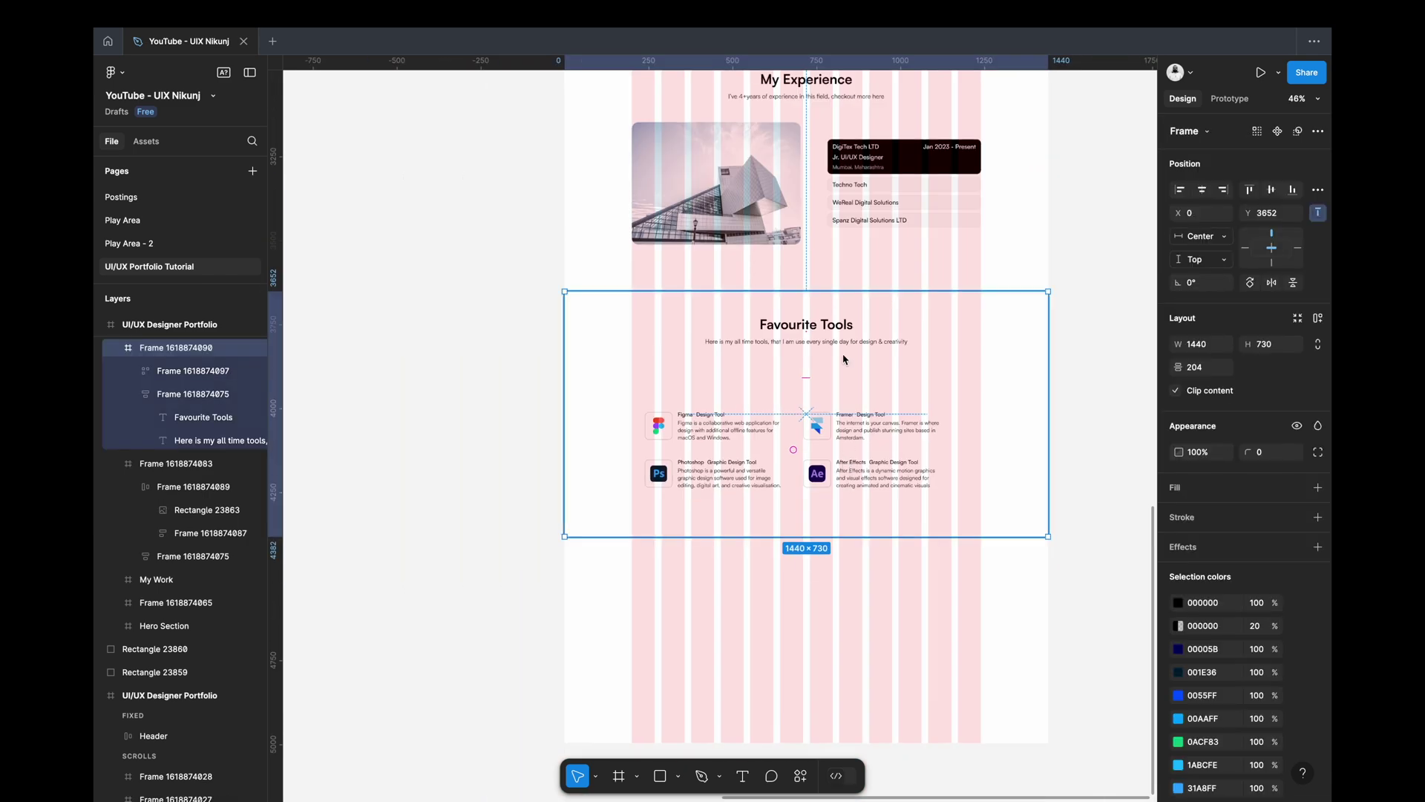
pyautogui.doubleClick(842, 378)
pyautogui.keyDown('shift'); pyautogui.click(838, 456); pyautogui.keyUp('shift')
pyautogui.hotkey('shift', 'a')
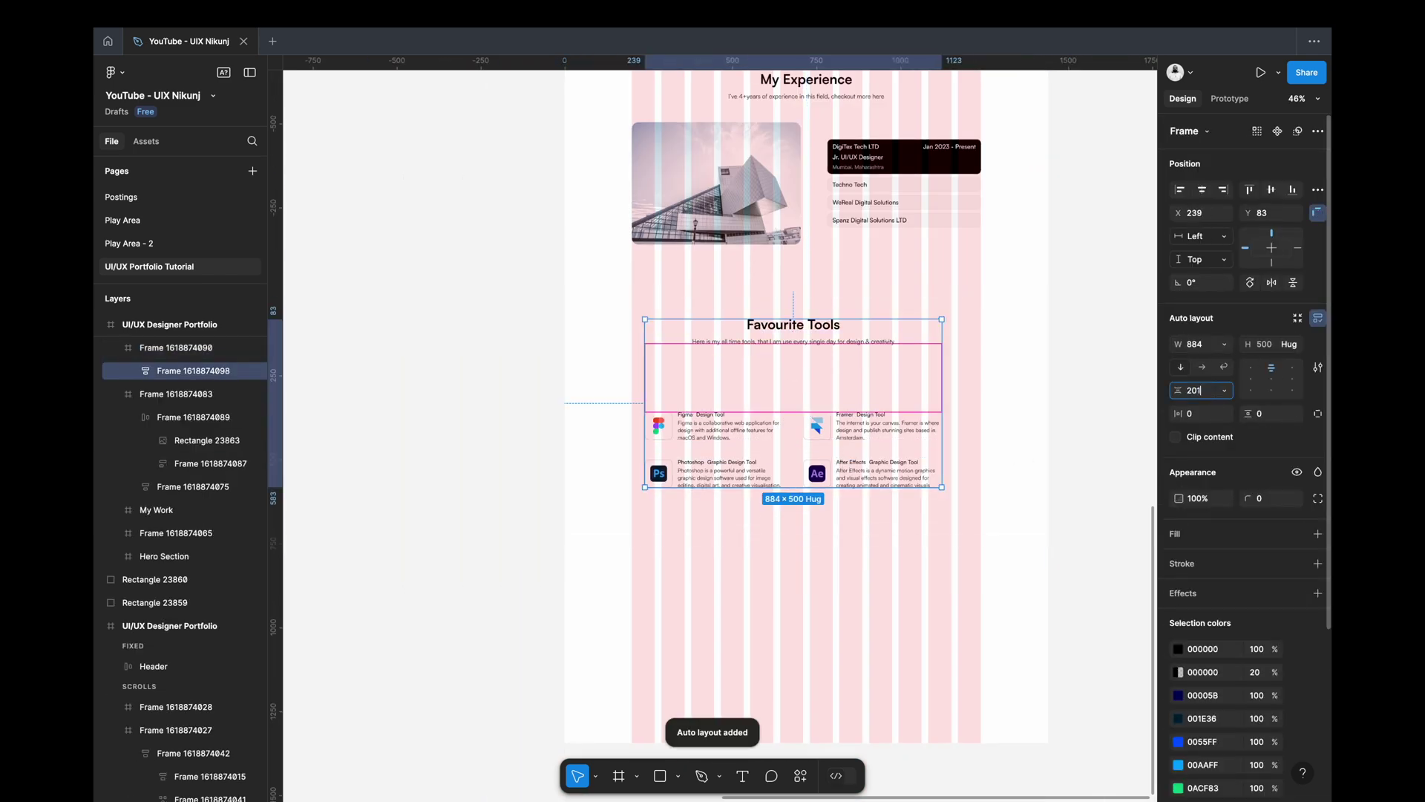
pyautogui.write('00')
pyautogui.press('Return')
pyautogui.write('0')
pyautogui.press('Return')
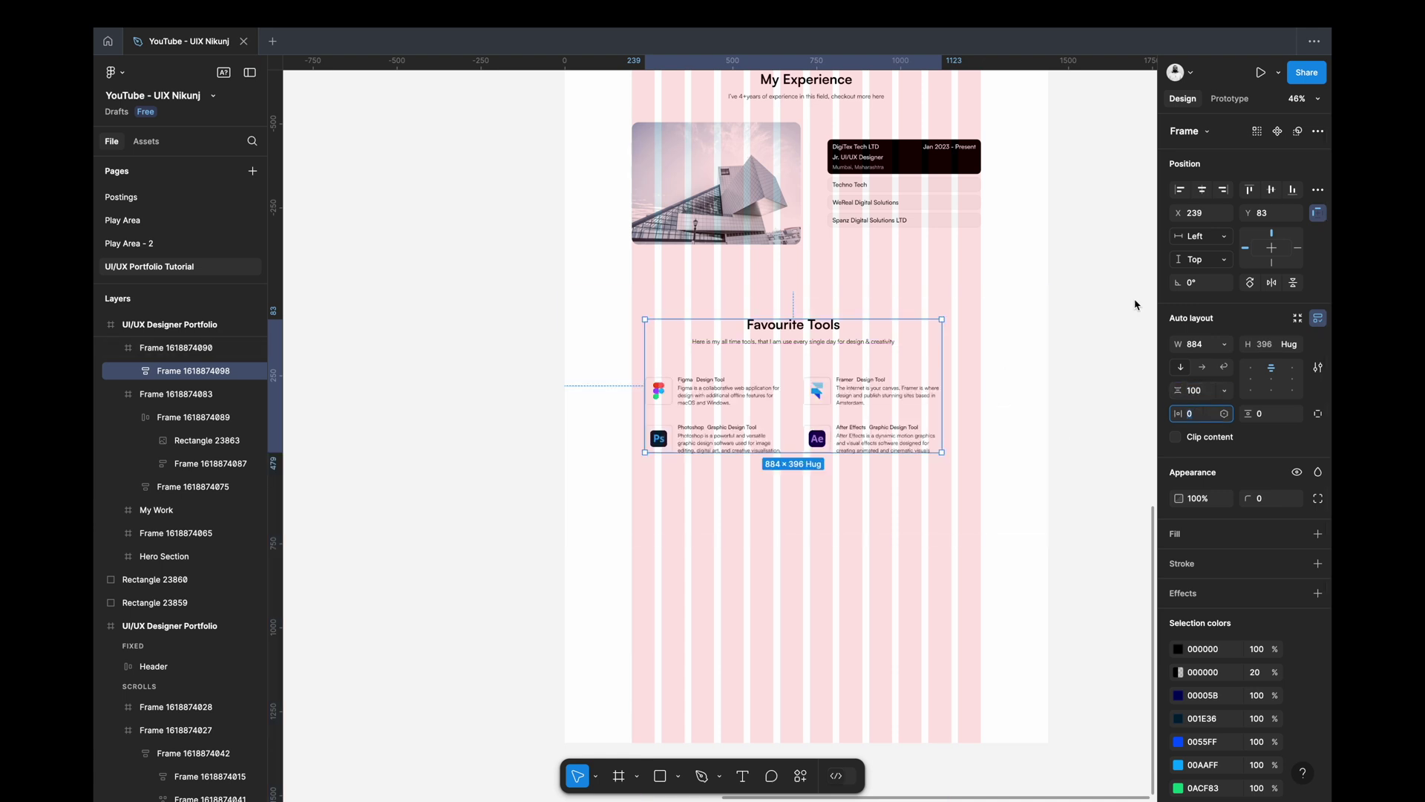
pyautogui.click(1202, 189)
pyautogui.scroll(1, 875, 349)
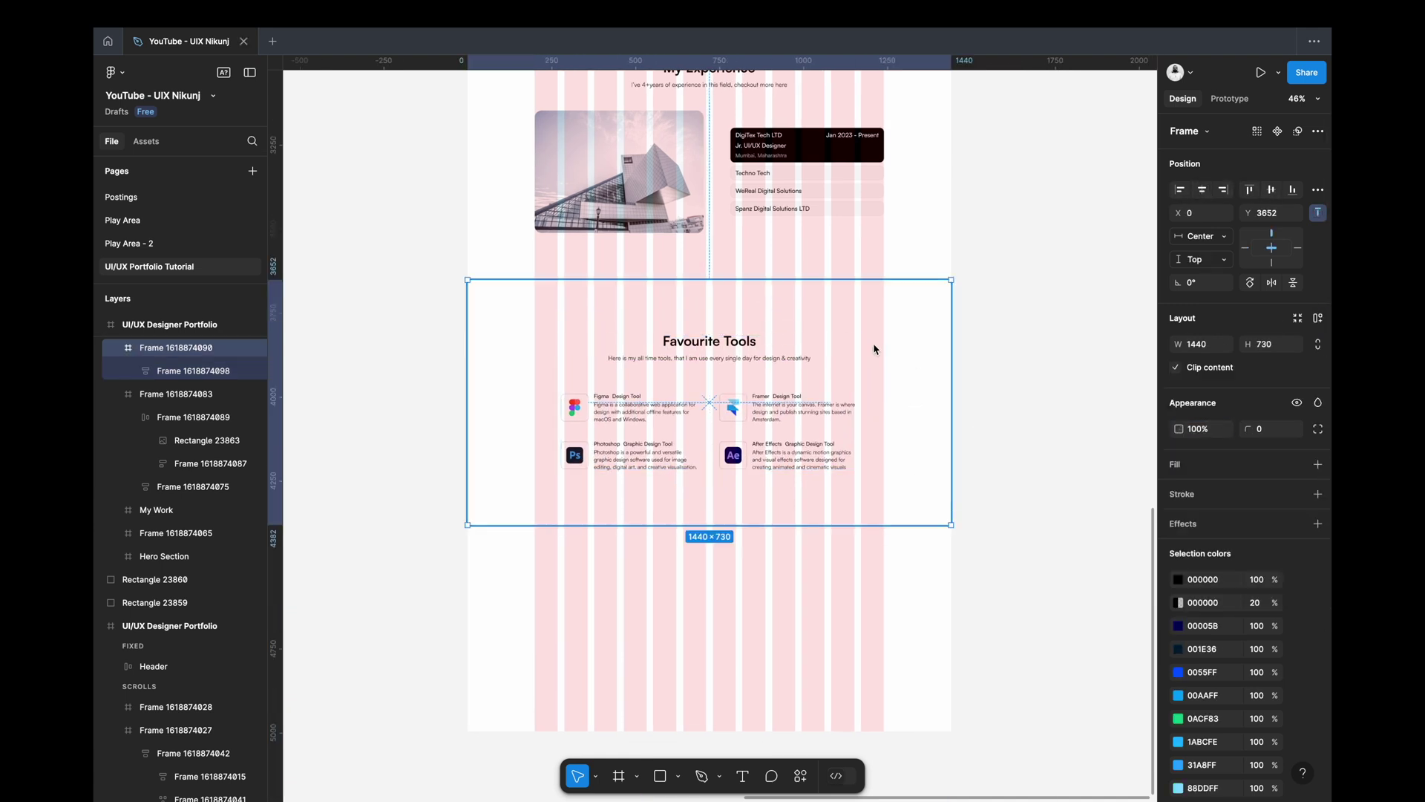
# Add a new 1440-wide section frame centred on the page
pyautogui.scroll(-3, 875, 350)
pyautogui.press('f')
pyautogui.moveTo(555, 369); pyautogui.dragTo(964, 562)
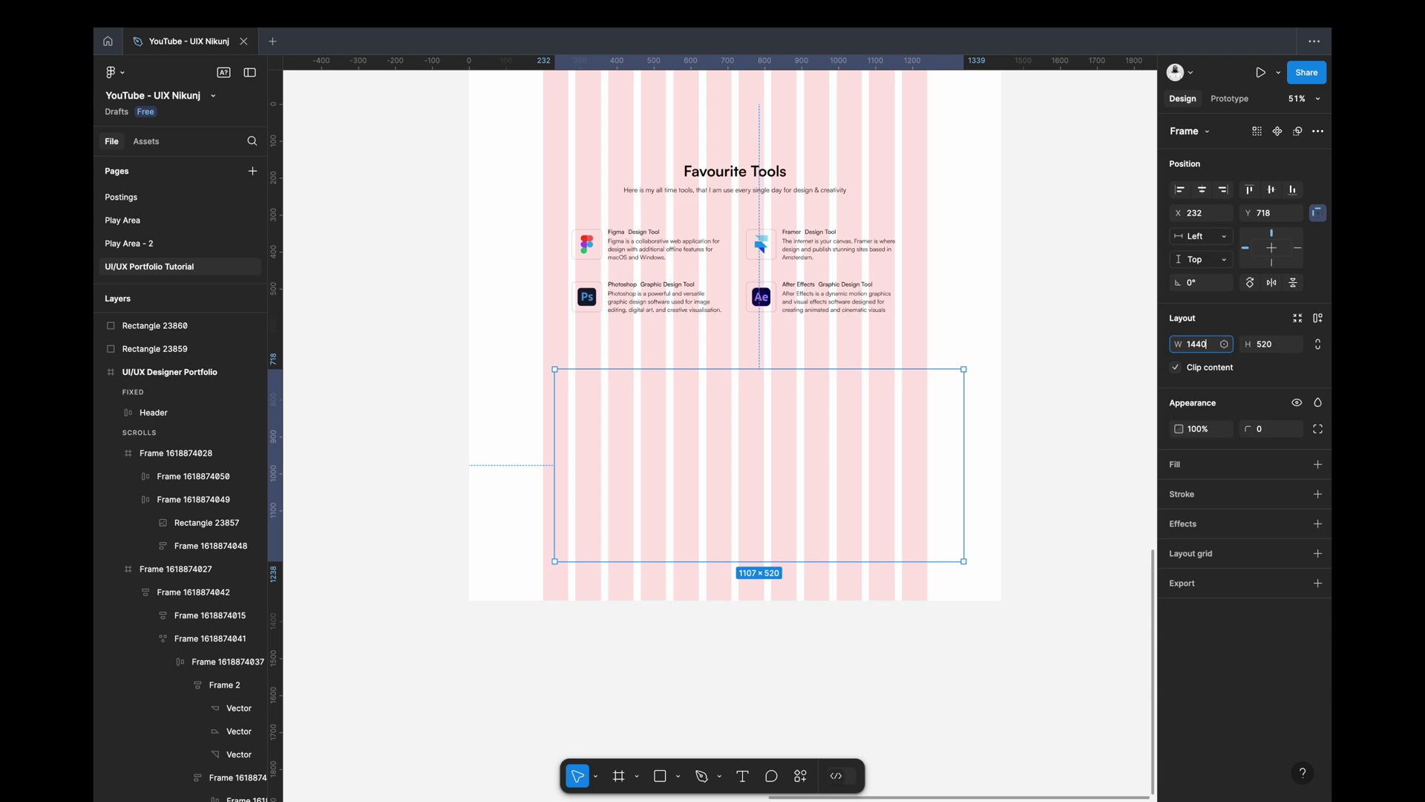
pyautogui.press('Return')
pyautogui.click(1203, 190)
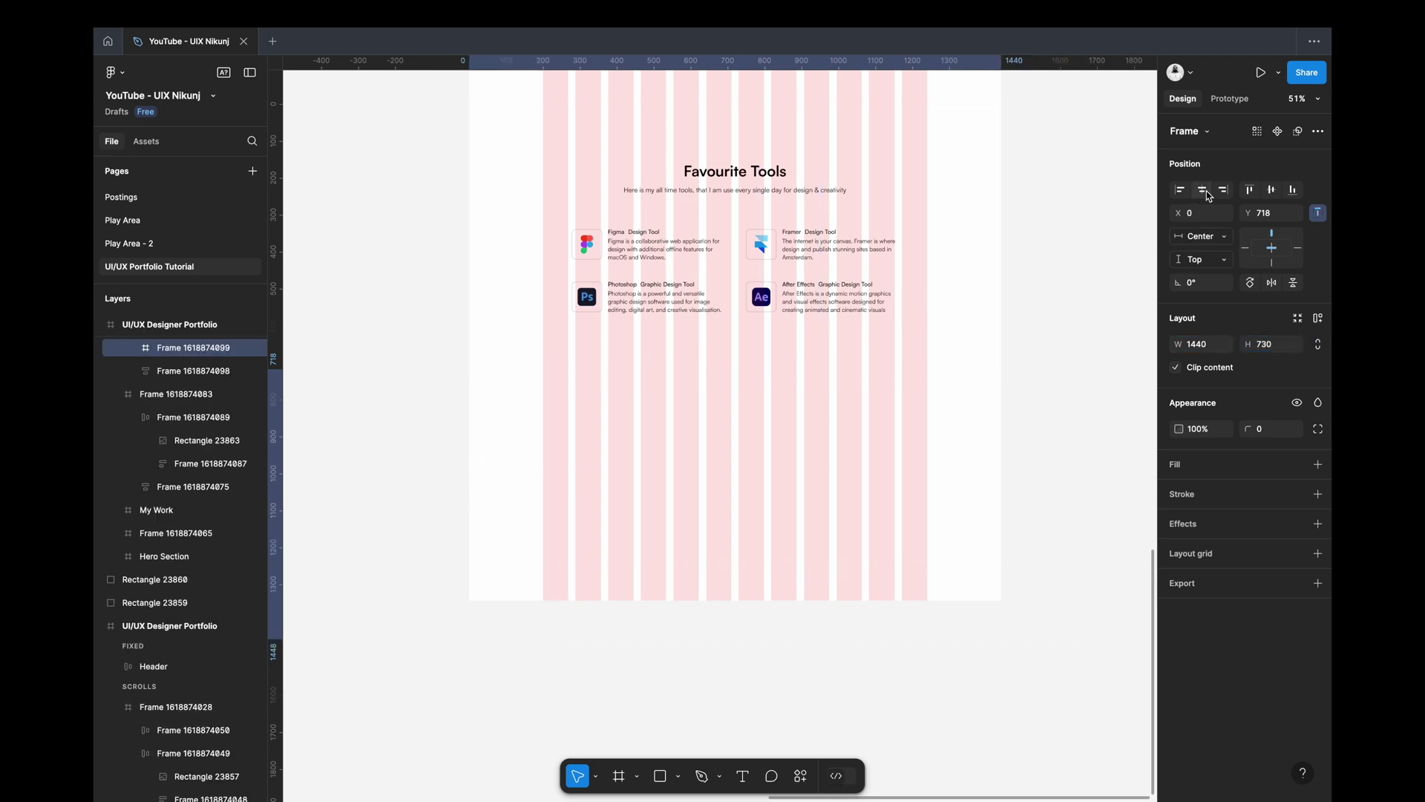
pyautogui.scroll(5, 643, 366)
# Draw a 400×535 rectangle with corner radius 20 inside the new section
pyautogui.press('f')
pyautogui.press('r')
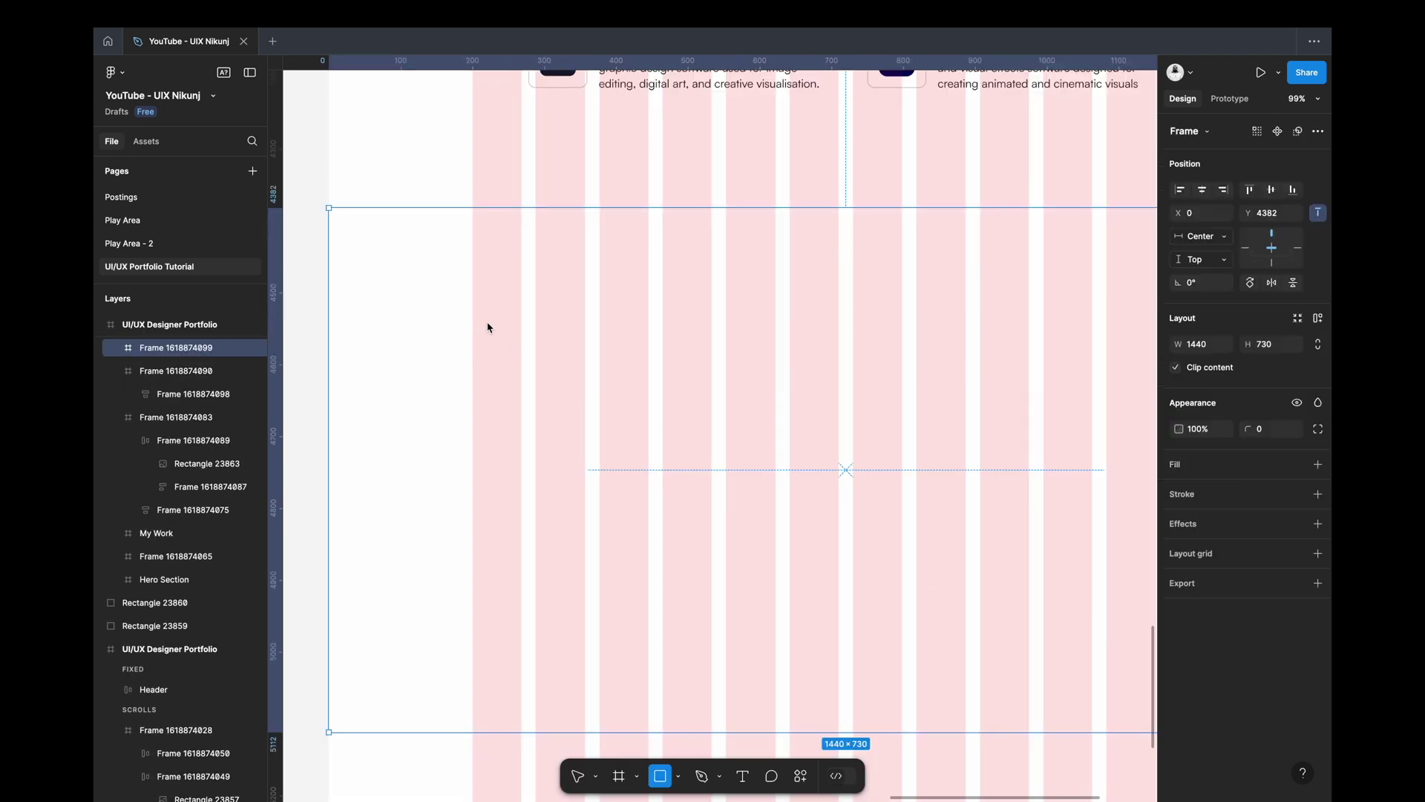
pyautogui.moveTo(487, 322); pyautogui.dragTo(716, 572)
pyautogui.write('00')
pyautogui.press('Tab')
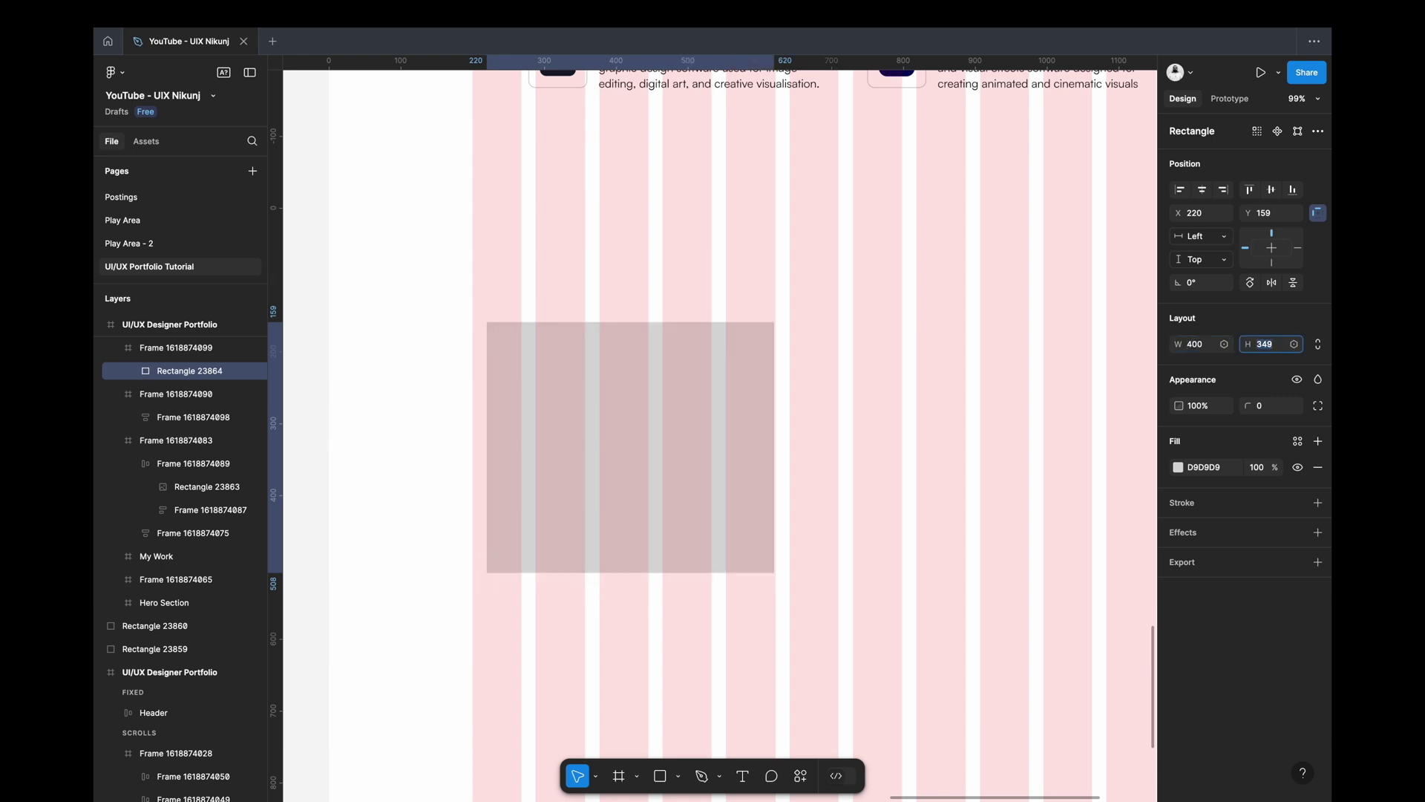
pyautogui.write('35')
pyautogui.press('Return')
pyautogui.write('20')
pyautogui.press('Return')
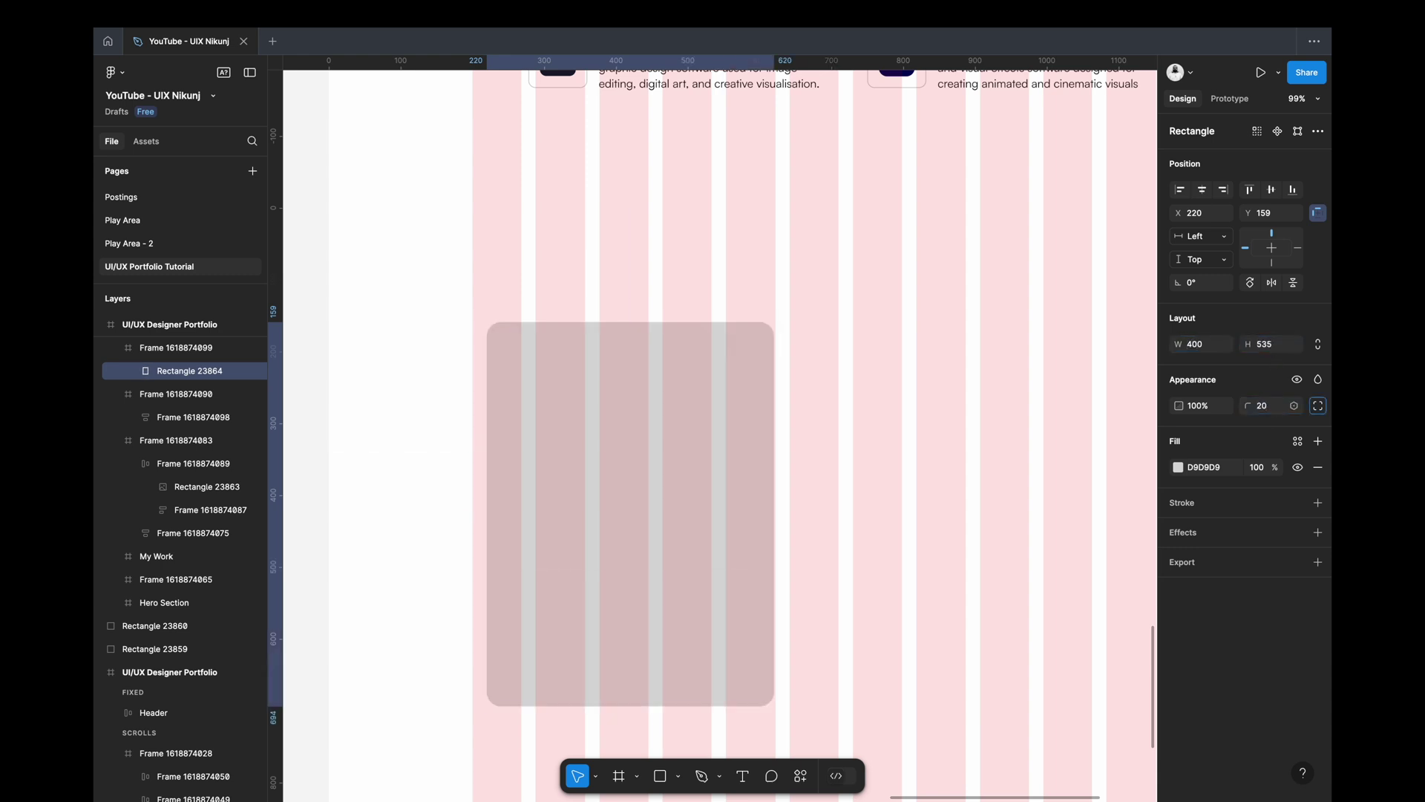
pyautogui.hscroll(2, 795, 531)
pyautogui.scroll(-1, 795, 532)
pyautogui.moveTo(597, 400); pyautogui.dragTo(579, 366)
# Fill the rectangle with an Unsplash portrait of a woman in a hoodie against a teal wall
pyautogui.rightClick(512, 317)
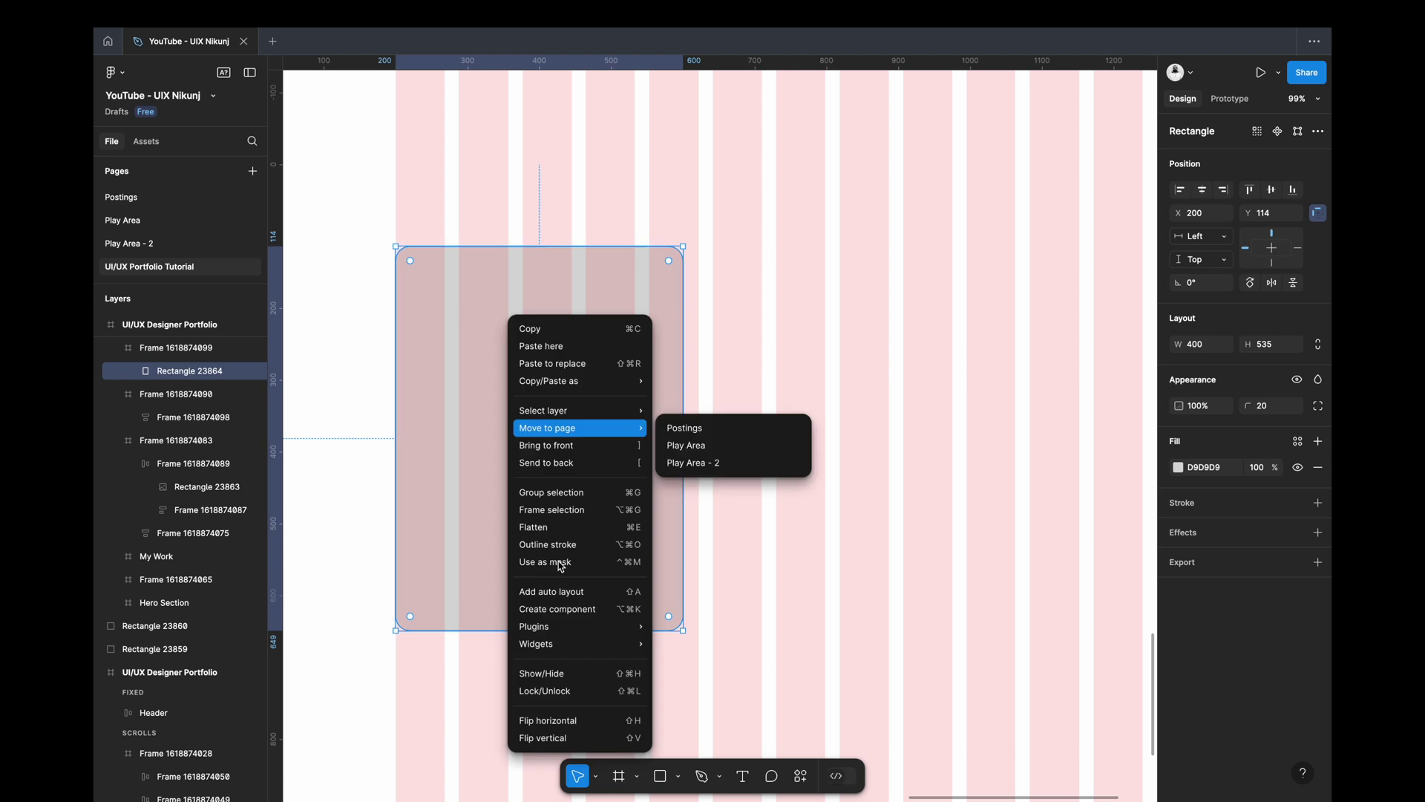
pyautogui.click(693, 445)
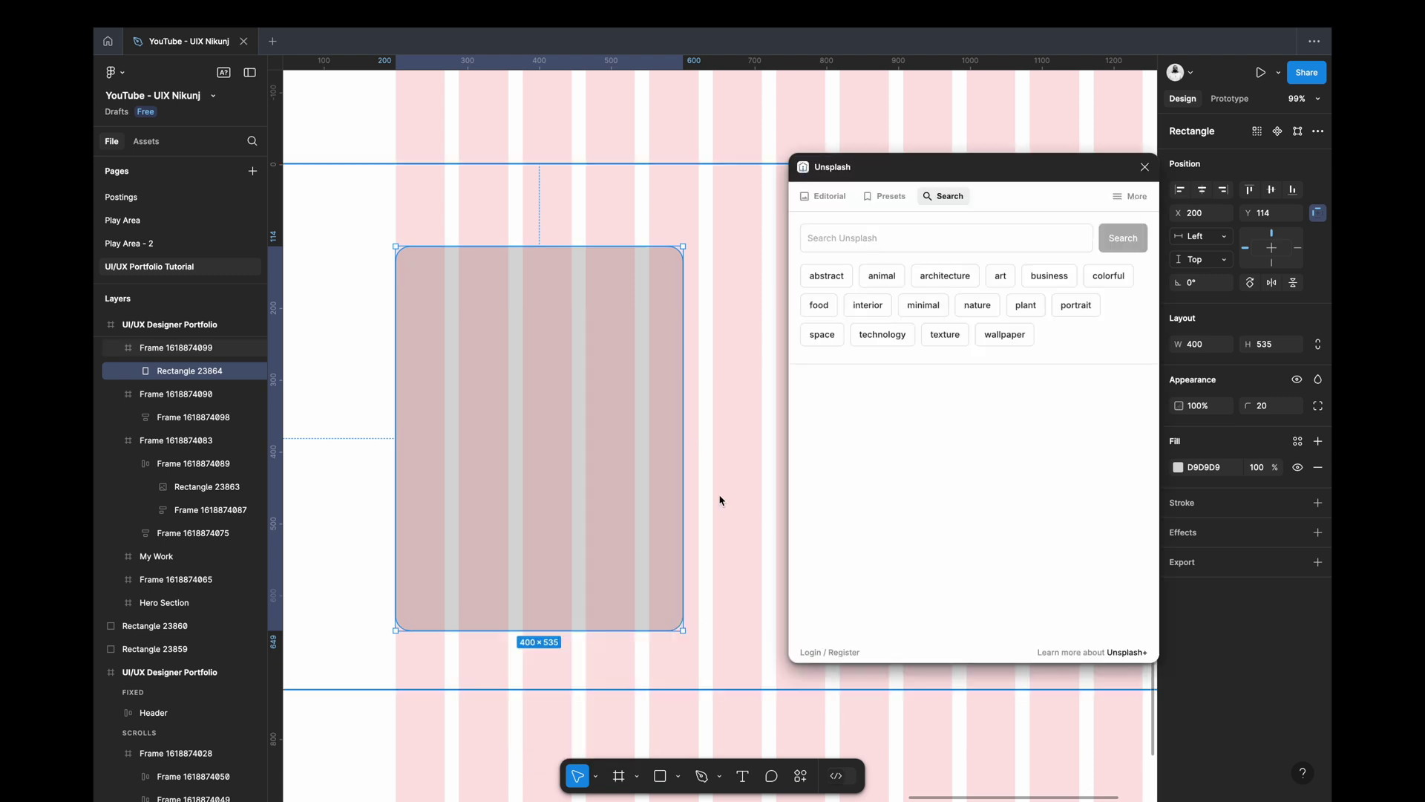
pyautogui.click(1058, 306)
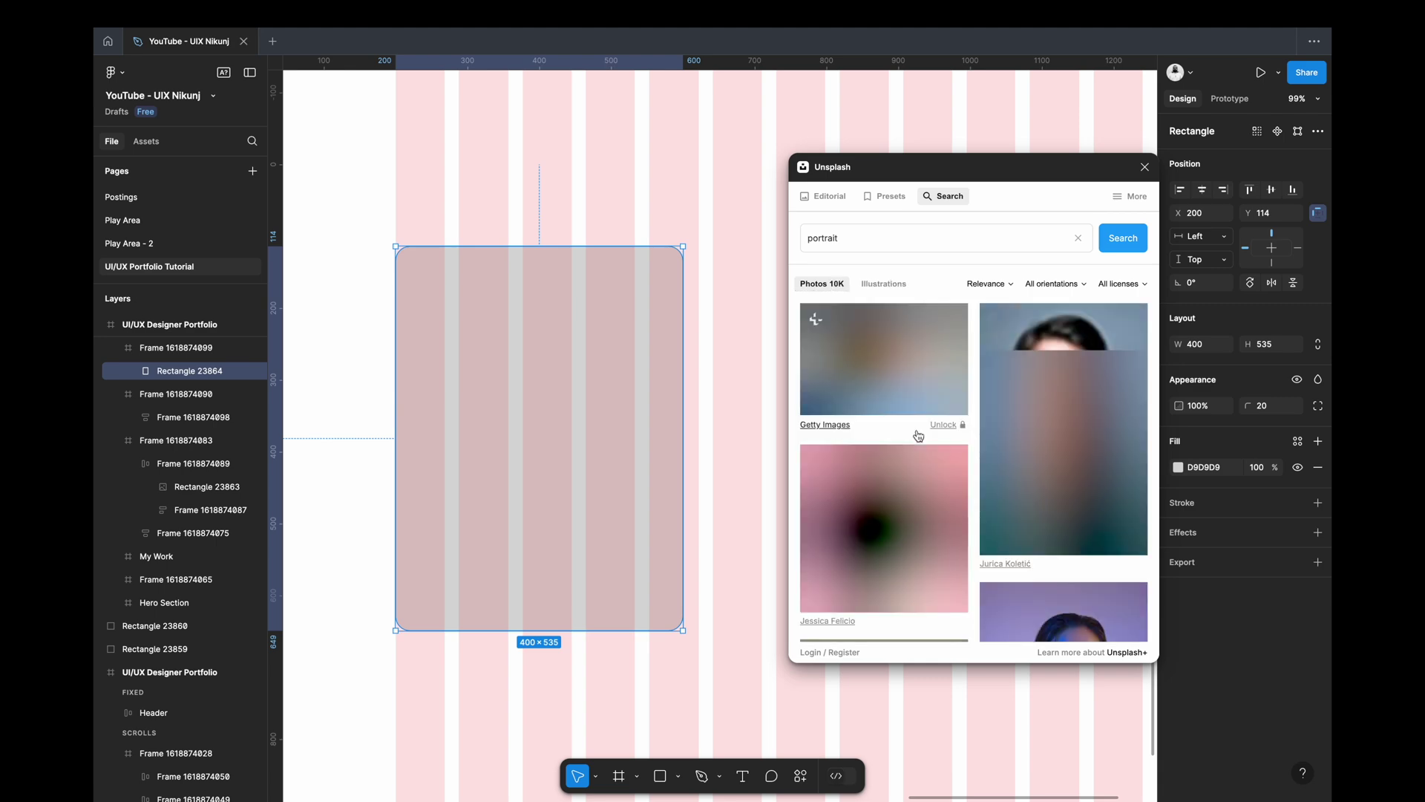
pyautogui.scroll(-5, 1043, 453)
pyautogui.scroll(-5, 1043, 453)
pyautogui.scroll(-5, 1043, 453)
pyautogui.scroll(-5, 1017, 475)
pyautogui.scroll(-5, 987, 497)
pyautogui.scroll(-5, 960, 519)
pyautogui.scroll(-5, 960, 519)
pyautogui.scroll(-5, 960, 519)
pyautogui.scroll(-5, 959, 519)
pyautogui.scroll(-2, 903, 474)
pyautogui.scroll(-3, 903, 474)
pyautogui.scroll(-3, 901, 472)
pyautogui.scroll(-3, 965, 437)
pyautogui.scroll(-3, 974, 430)
pyautogui.scroll(-3, 974, 430)
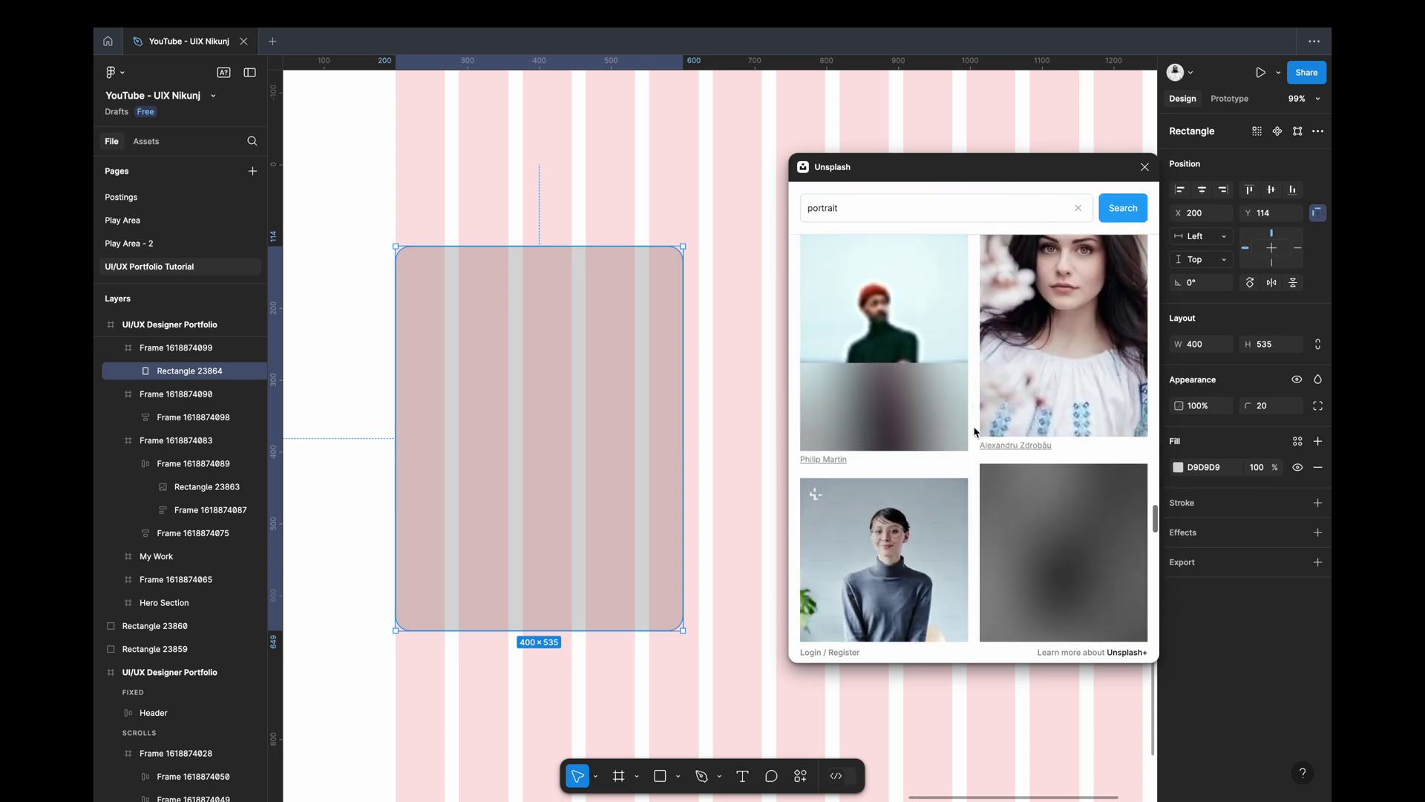
pyautogui.click(883, 342)
pyautogui.scroll(1, 781, 305)
pyautogui.click(780, 300)
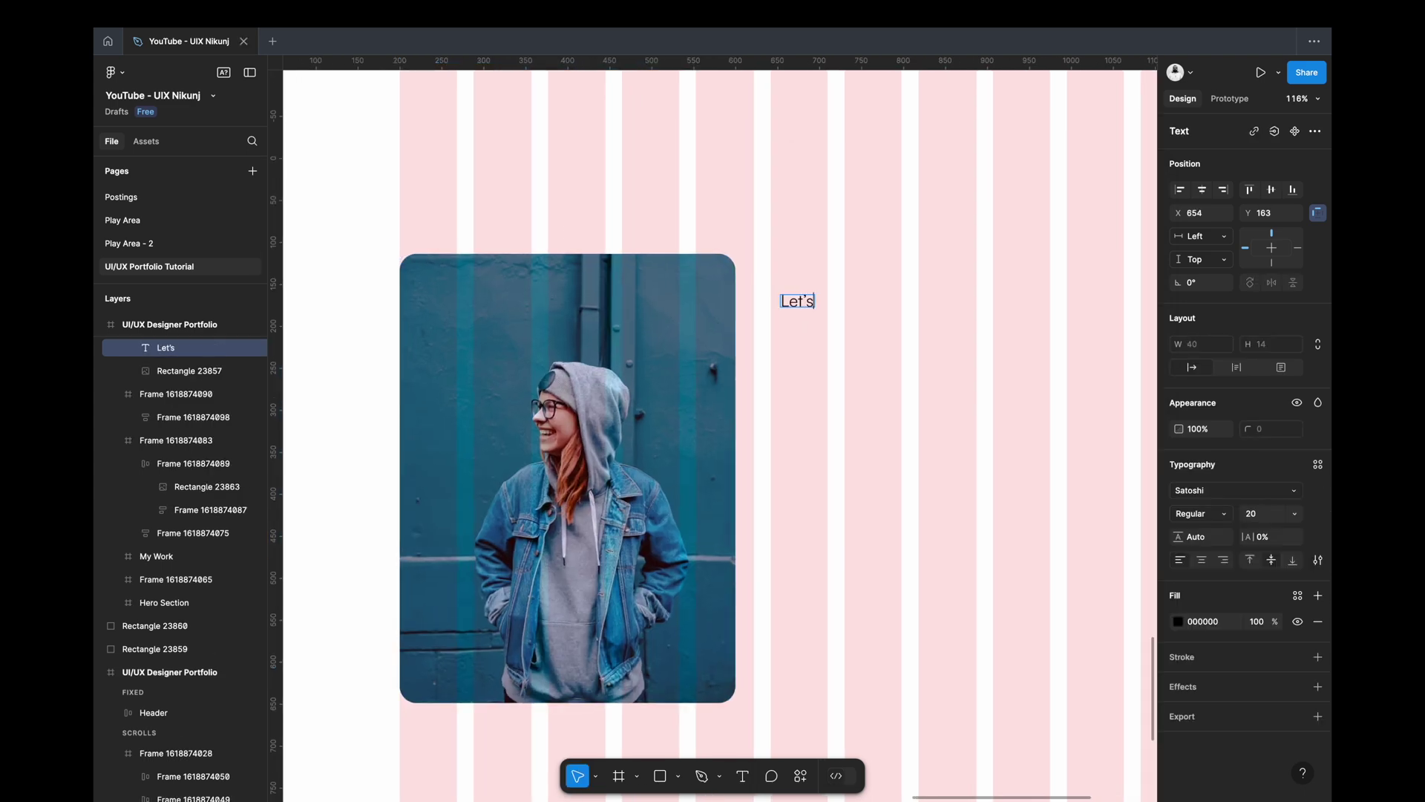
# Finish the 'Let's Connect' heading and set it to Bold, size 40
pyautogui.press('Escape')
pyautogui.scroll(3, 779, 305)
pyautogui.scroll(-5, 779, 305)
pyautogui.keyDown('ctrl'); pyautogui.scroll(3, 741, 245); pyautogui.keyUp('ctrl')
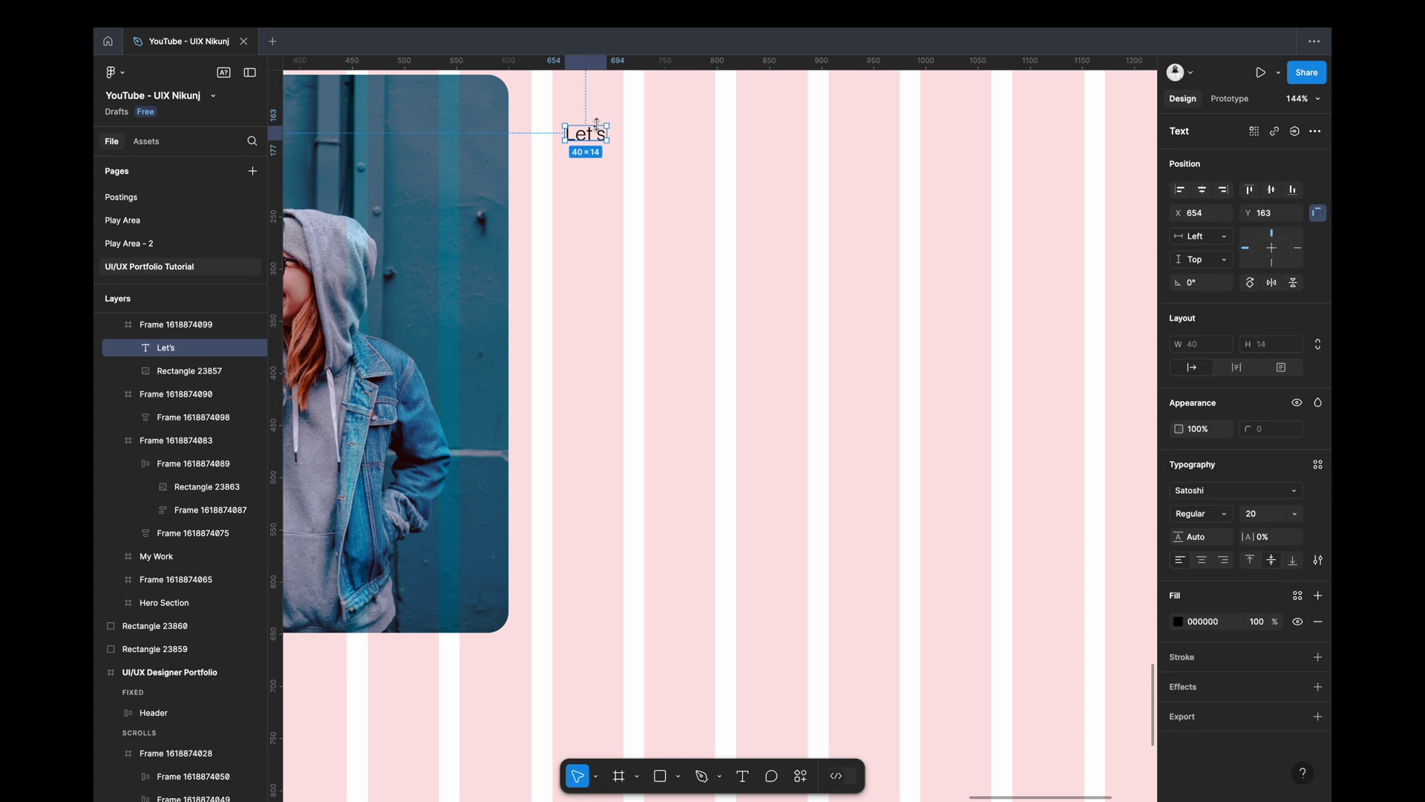
pyautogui.keyDown('ctrl'); pyautogui.scroll(5, 596, 124); pyautogui.keyUp('ctrl')
pyautogui.write('Connect')
pyautogui.press('Return')
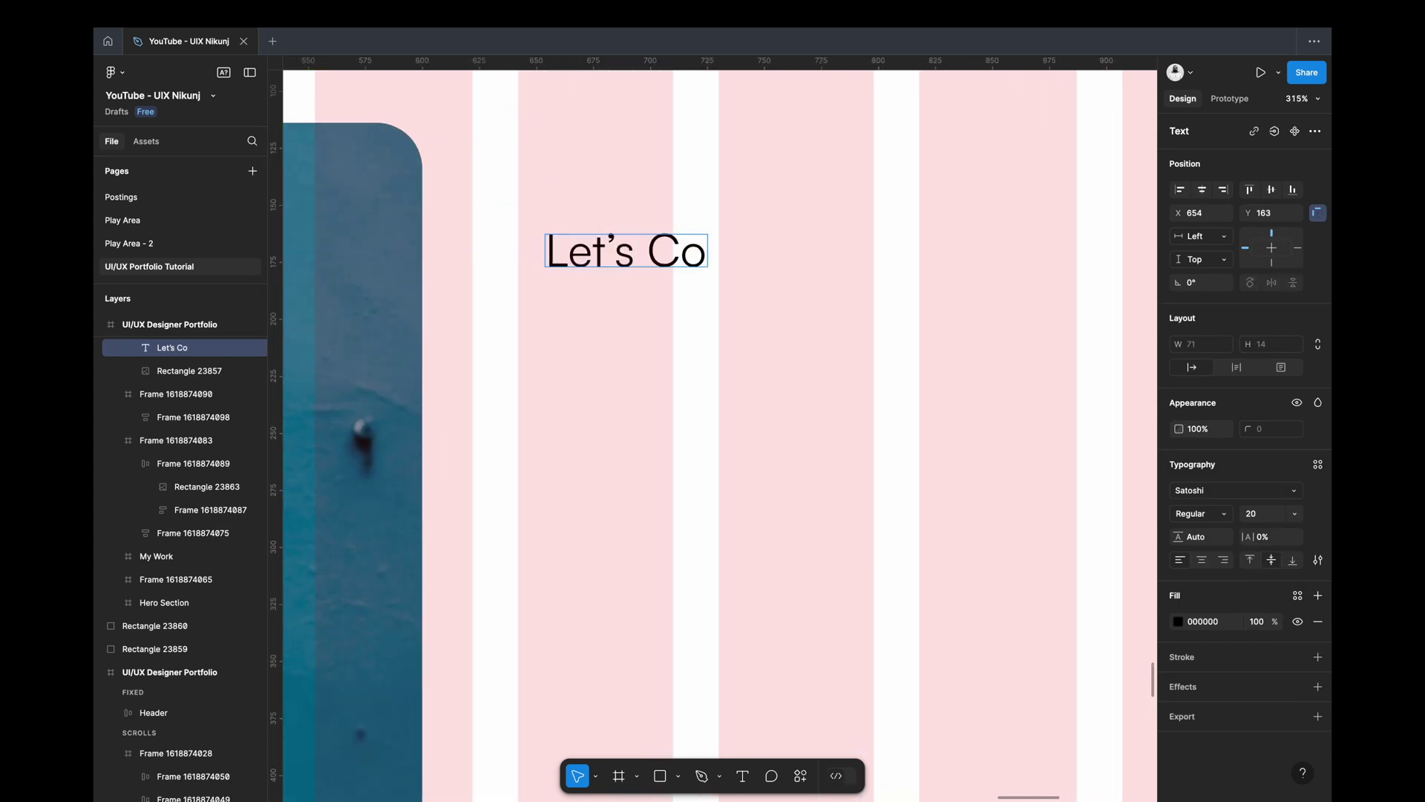
pyautogui.press('Escape')
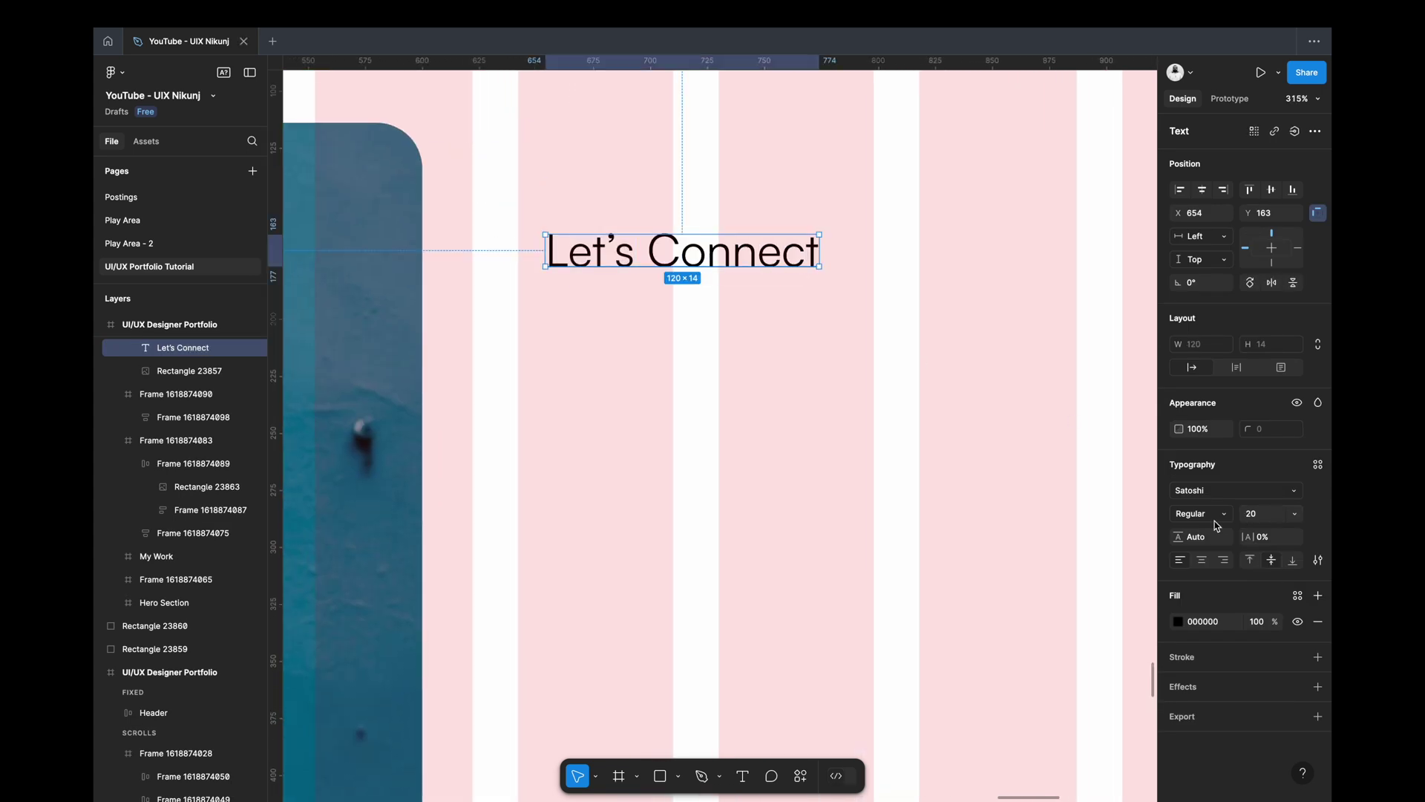
pyautogui.click(1200, 513)
pyautogui.click(1203, 544)
pyautogui.click(1272, 515)
pyautogui.write('40')
pyautogui.press('Return')
# Add the subtitle 'Let's connect and discuss your web design project today' below the heading
pyautogui.keyDown('ctrl'); pyautogui.scroll(-3, 817, 282); pyautogui.keyUp('ctrl')
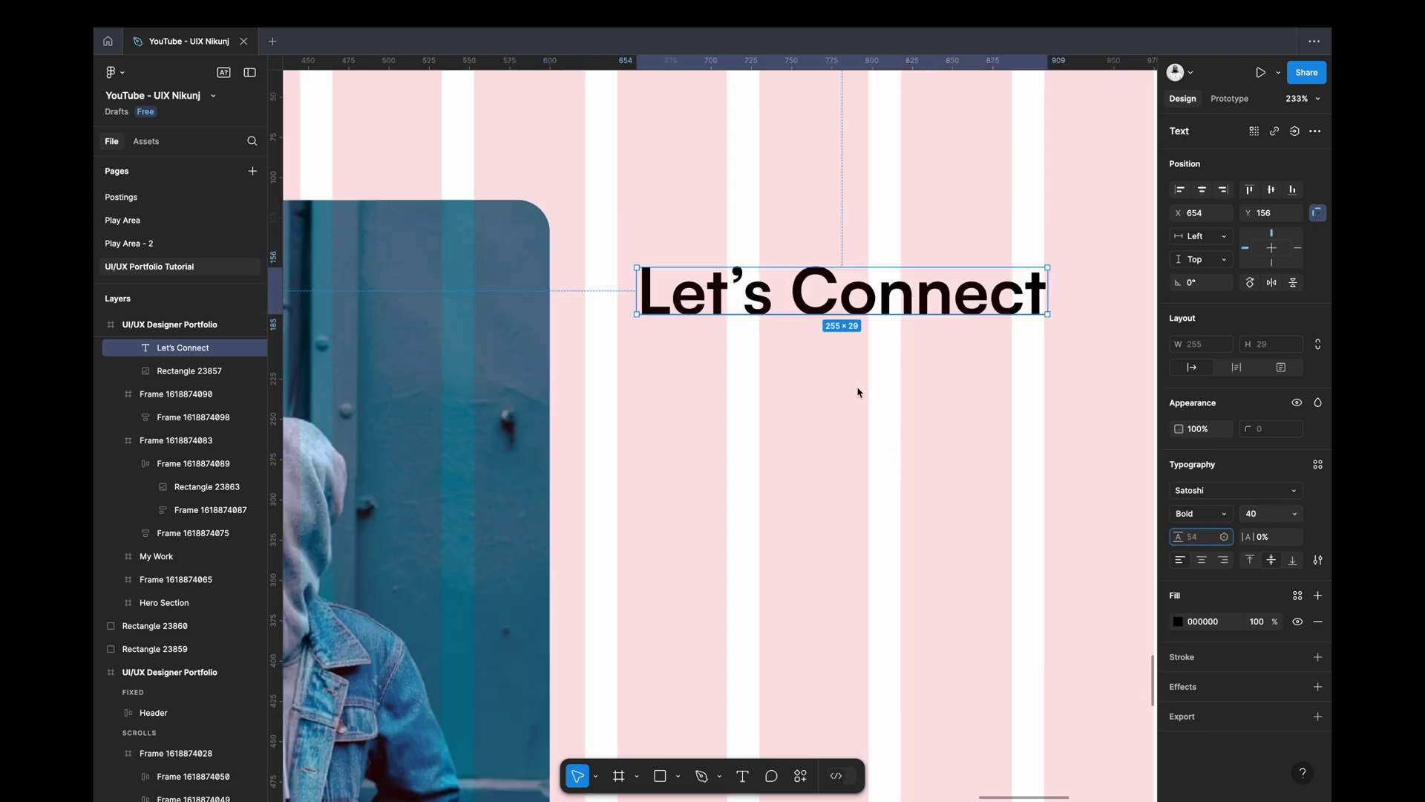
pyautogui.click(817, 281)
pyautogui.click(757, 272)
pyautogui.press('t')
pyautogui.click(564, 322)
pyautogui.write('Let’s connect and disc')
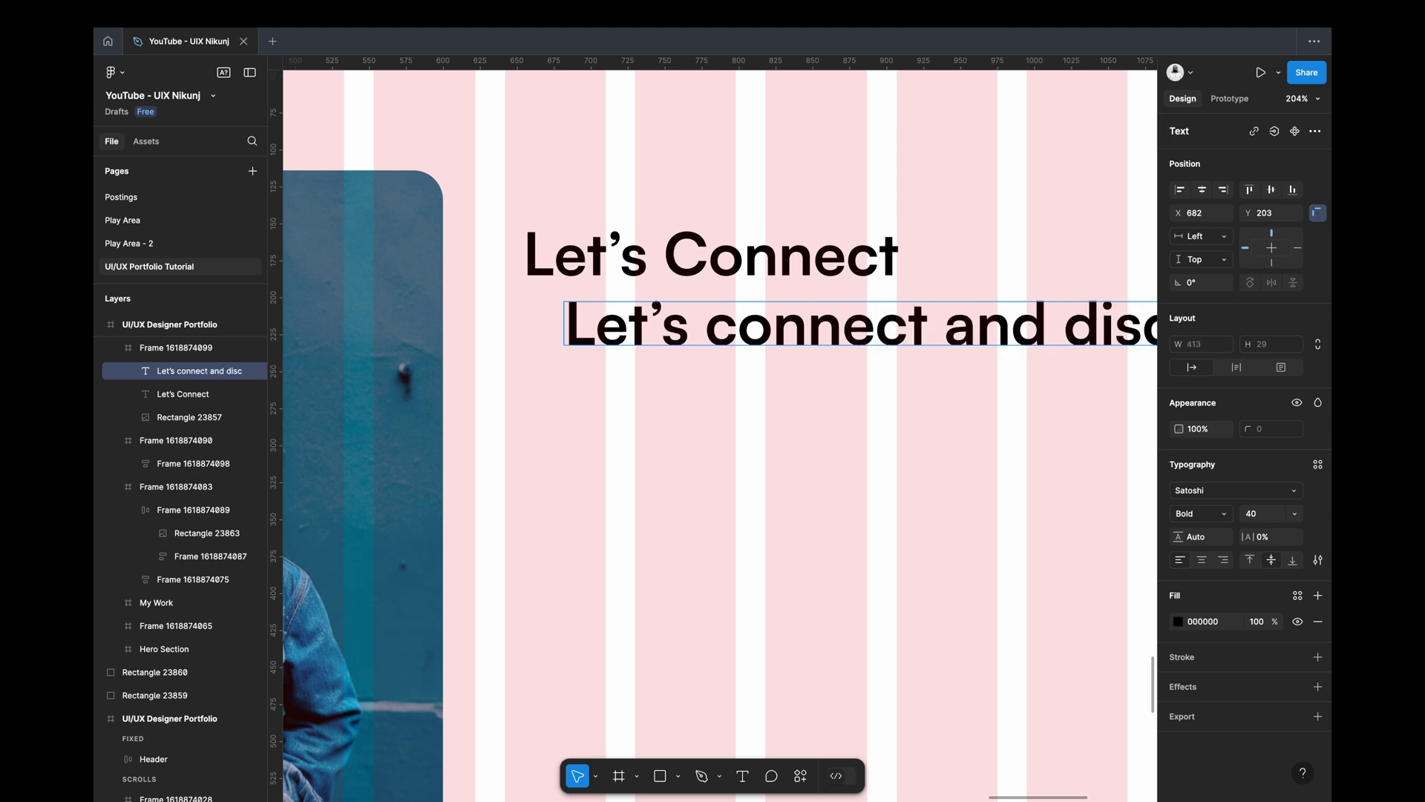
pyautogui.write('ect and disc')
pyautogui.keyDown('ctrl'); pyautogui.scroll(-3, 576, 366); pyautogui.keyUp('ctrl')
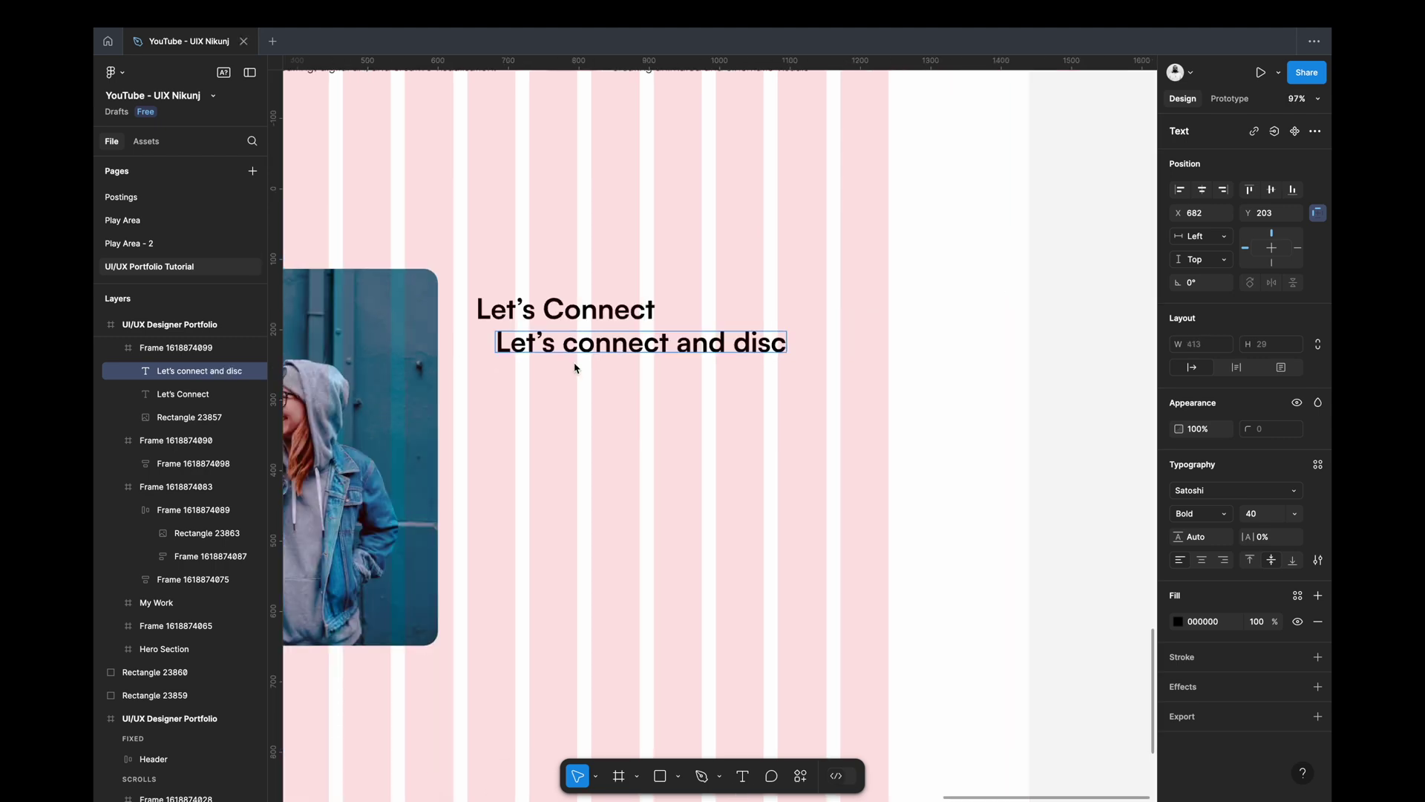
pyautogui.write('uss')
pyautogui.hscroll(-3, 866, 317)
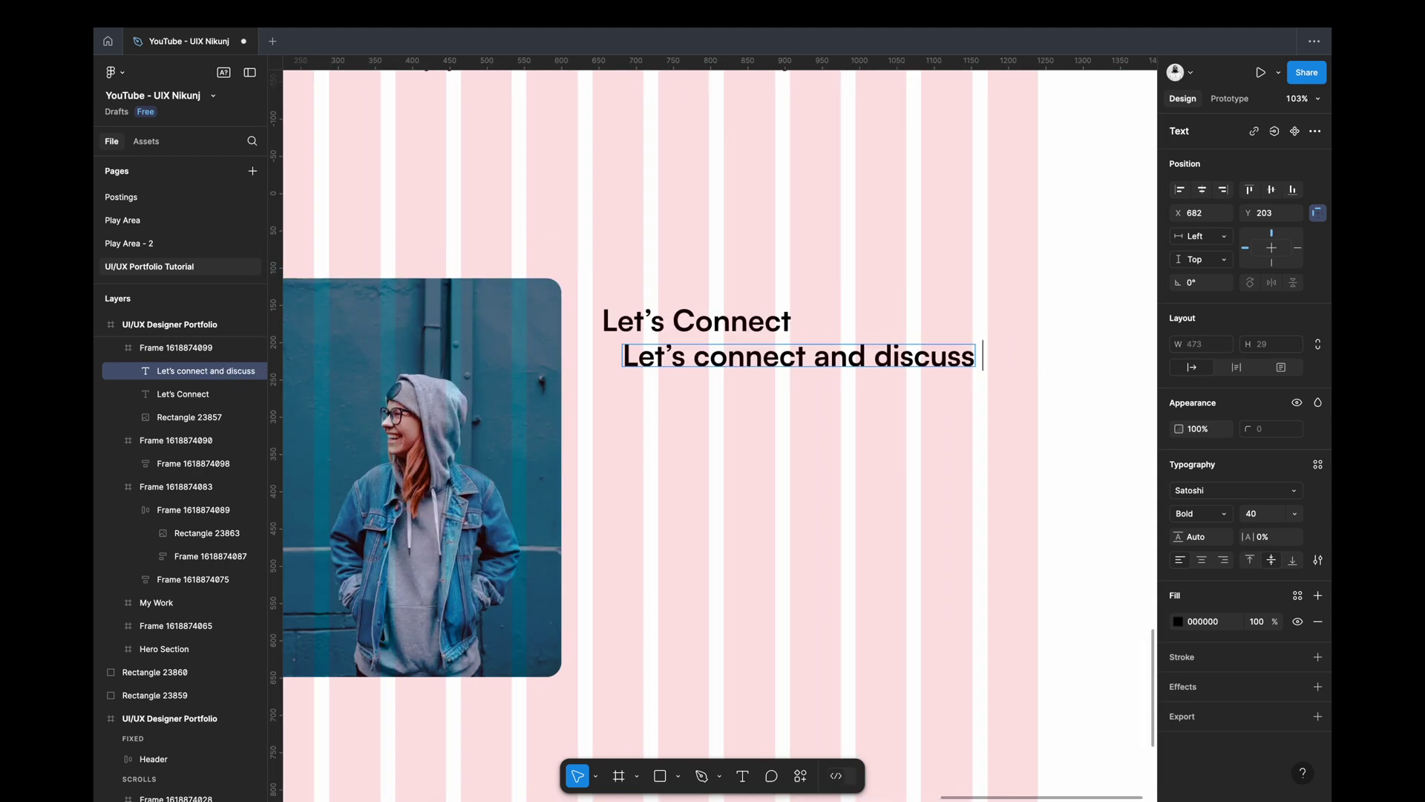
pyautogui.write('your web desi')
pyautogui.hscroll(3, 718, 434)
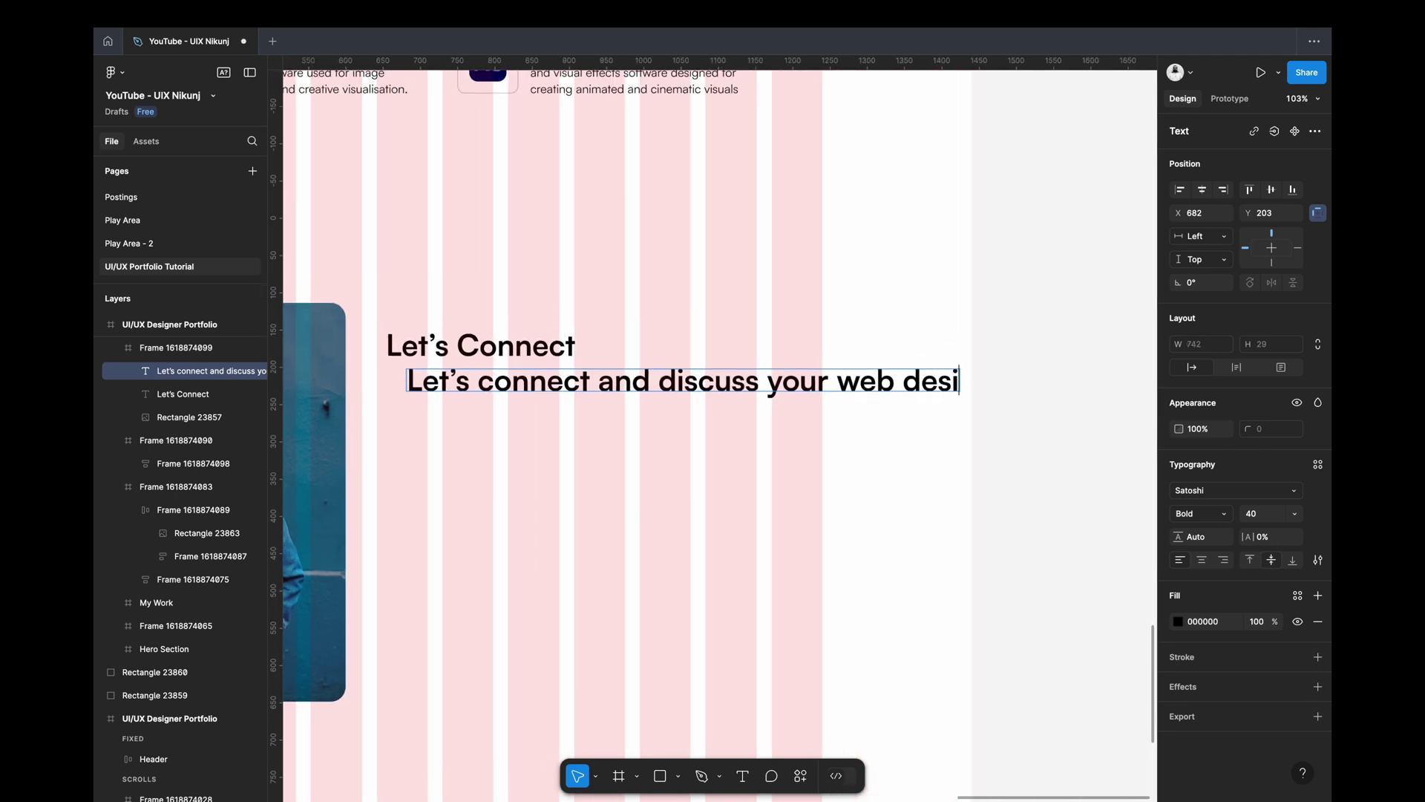
pyautogui.write('g')
pyautogui.press('Escape')
# Style the subtitle as Regular weight at size 20
pyautogui.click(1200, 514)
pyautogui.click(1192, 486)
pyautogui.click(1200, 514)
pyautogui.click(1191, 487)
pyautogui.doubleClick(675, 381)
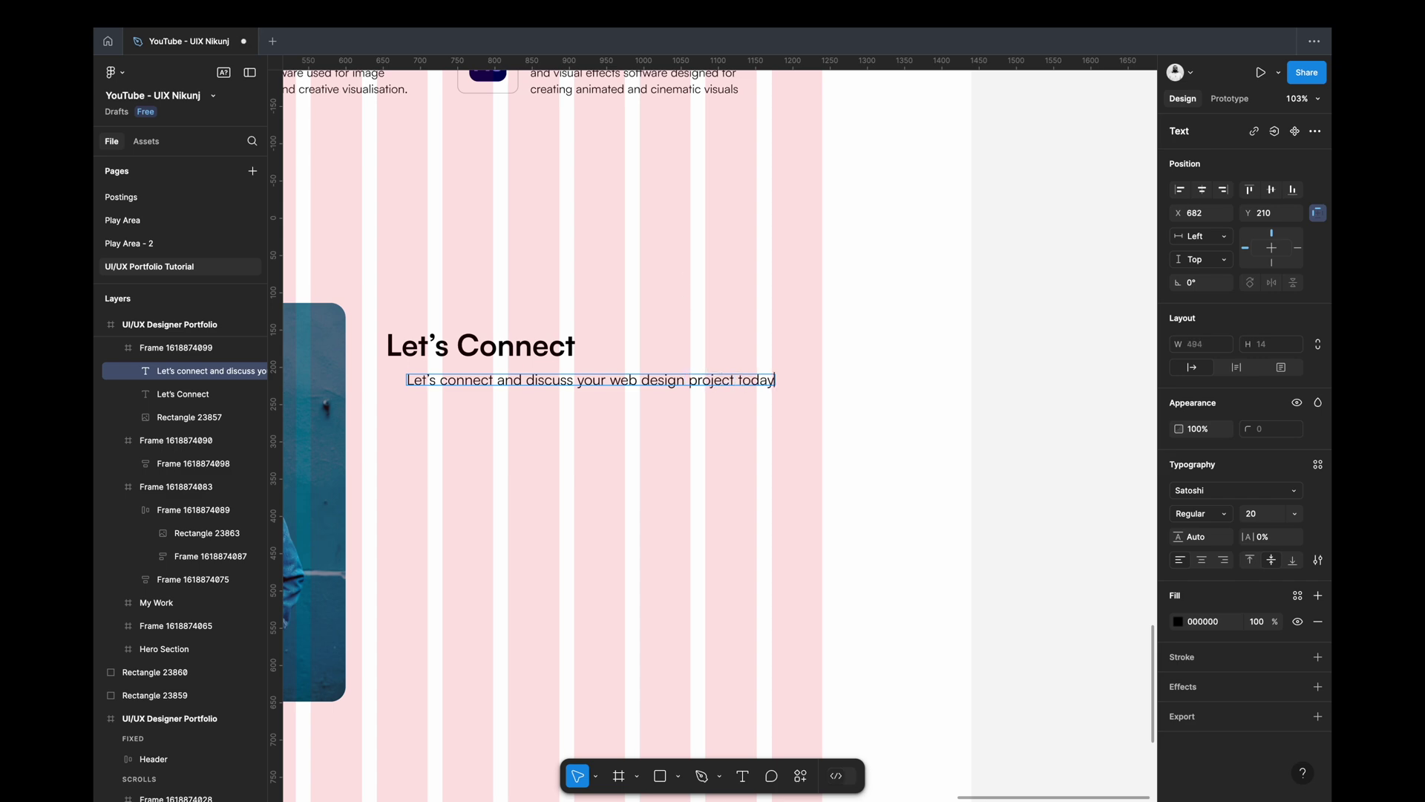
pyautogui.press('Escape')
# Group the heading and subtitle in an auto-layout frame
pyautogui.keyDown('shift'); pyautogui.click(184, 394); pyautogui.keyUp('shift')
pyautogui.hotkey('shift', 'a')
pyautogui.click(1017, 420)
pyautogui.rightClick(687, 263)
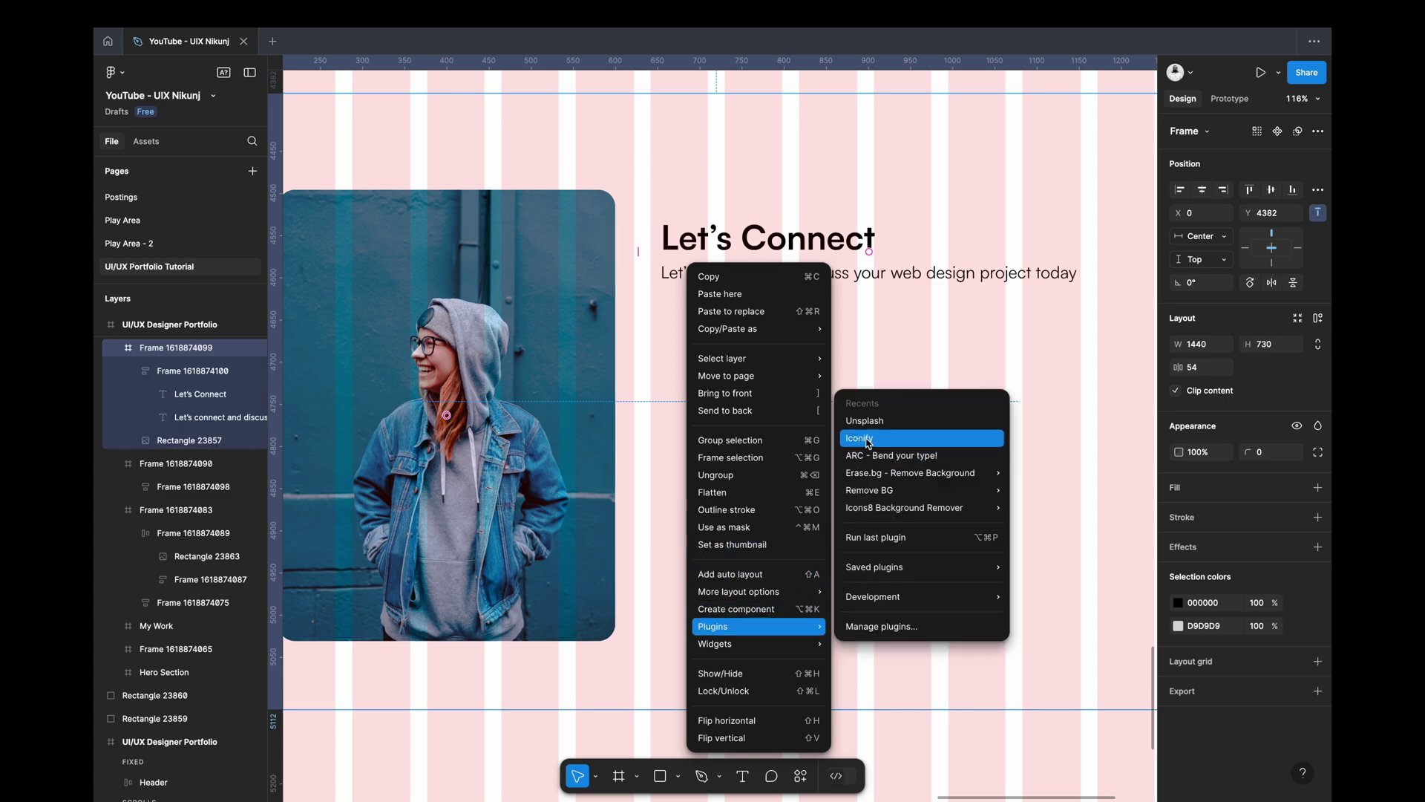
# Import X (Twitter), Instagram and LinkedIn icons with the Iconify plugin
pyautogui.click(867, 438)
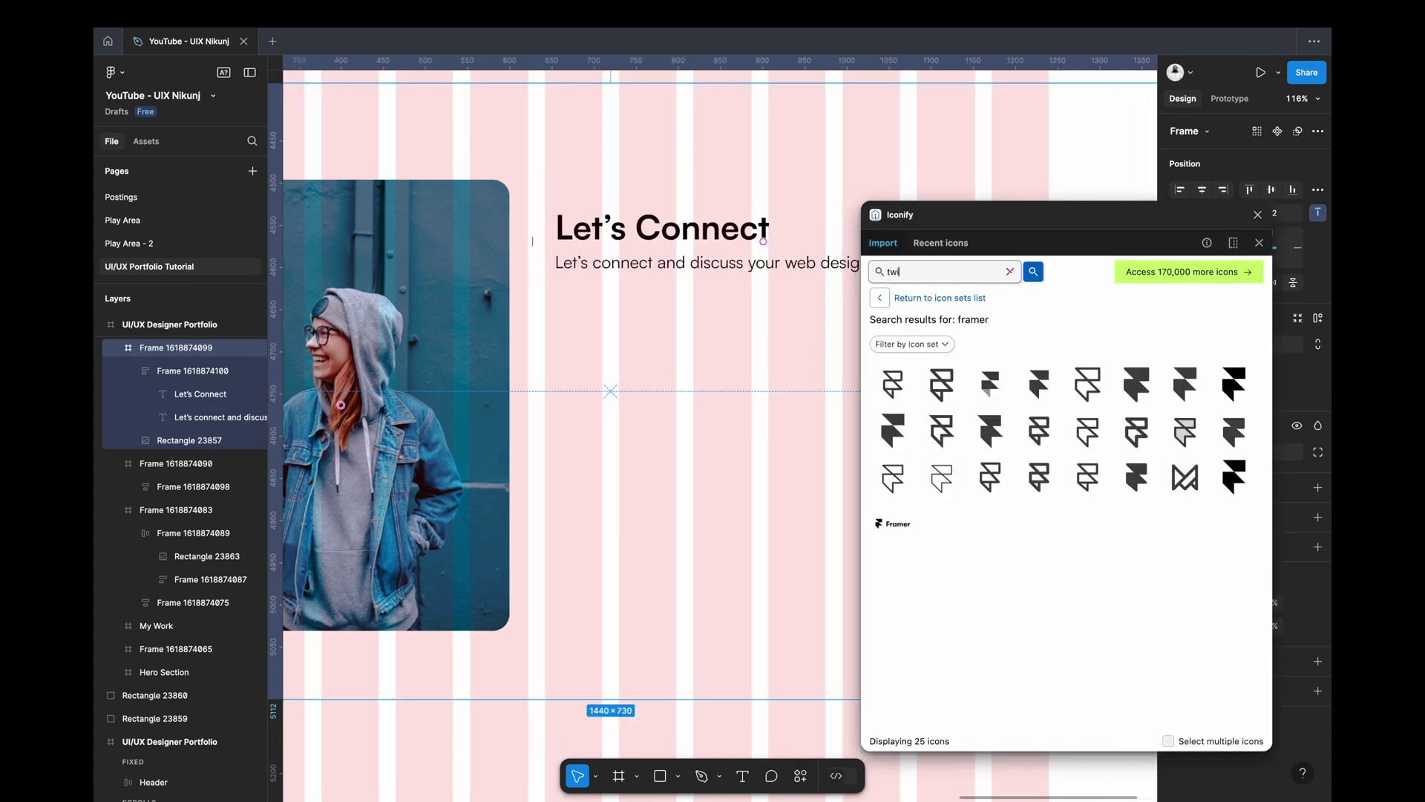
pyautogui.write('tter')
pyautogui.scroll(-5, 1071, 646)
pyautogui.moveTo(893, 553); pyautogui.dragTo(883, 553)
pyautogui.doubleClick(893, 272)
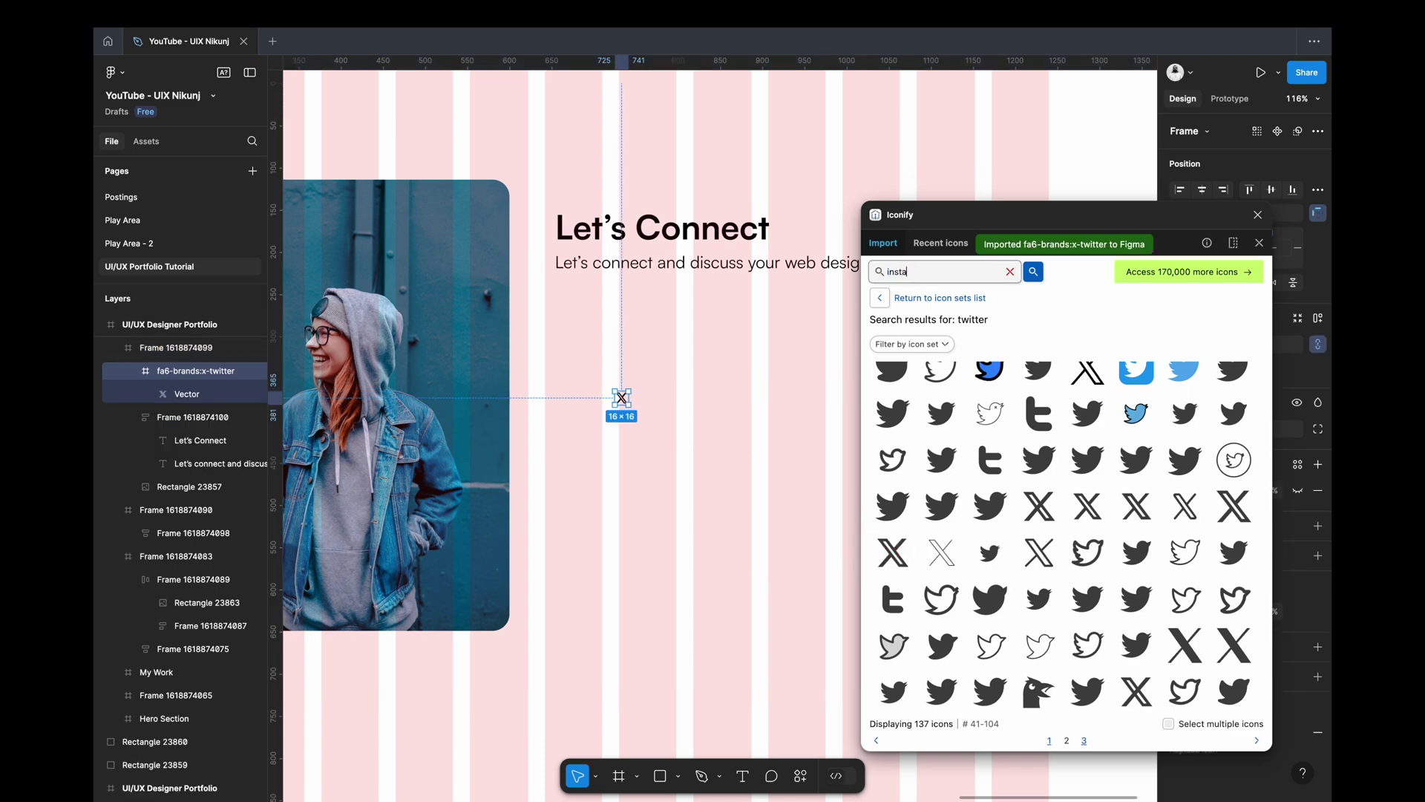
pyautogui.write('ram')
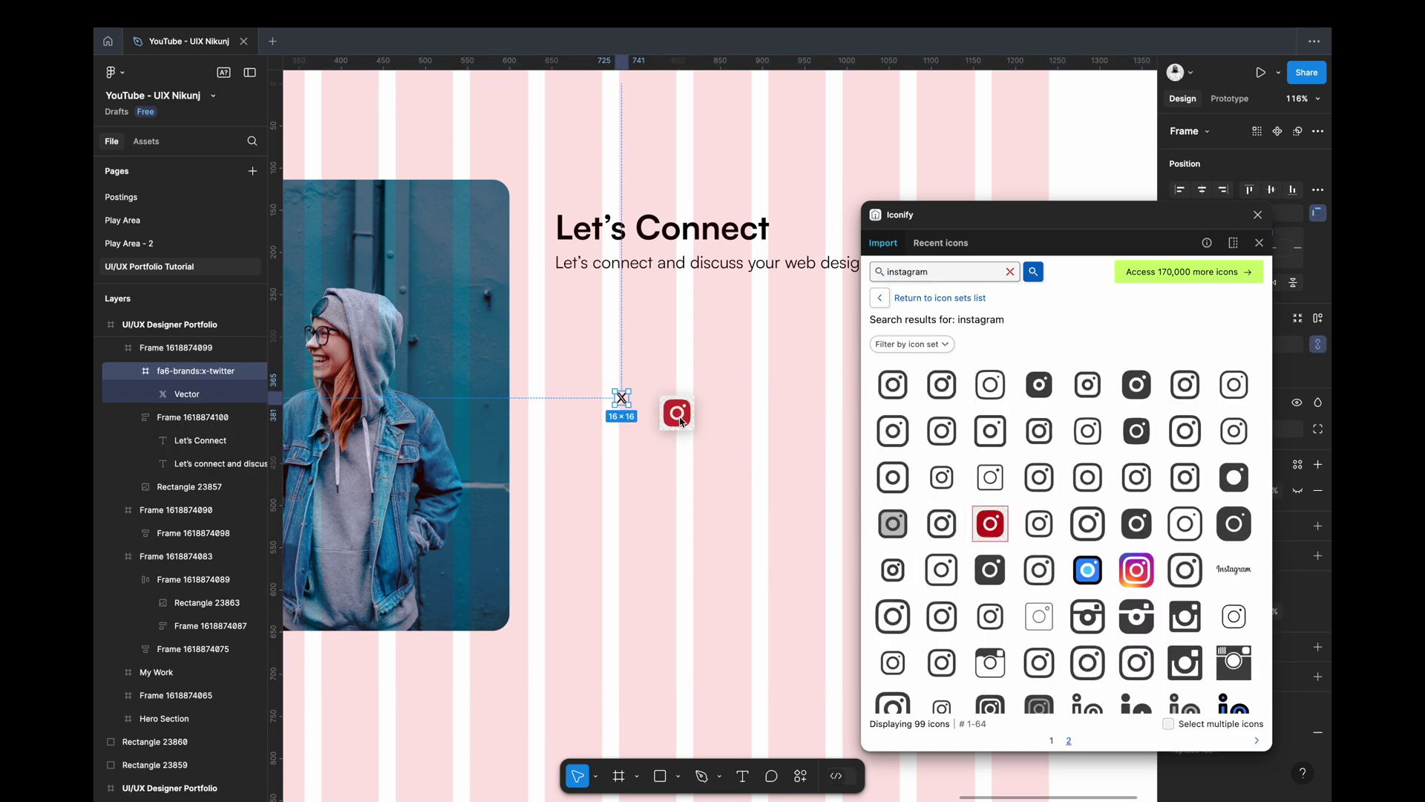
pyautogui.doubleClick(876, 280)
pyautogui.write('nkedin')
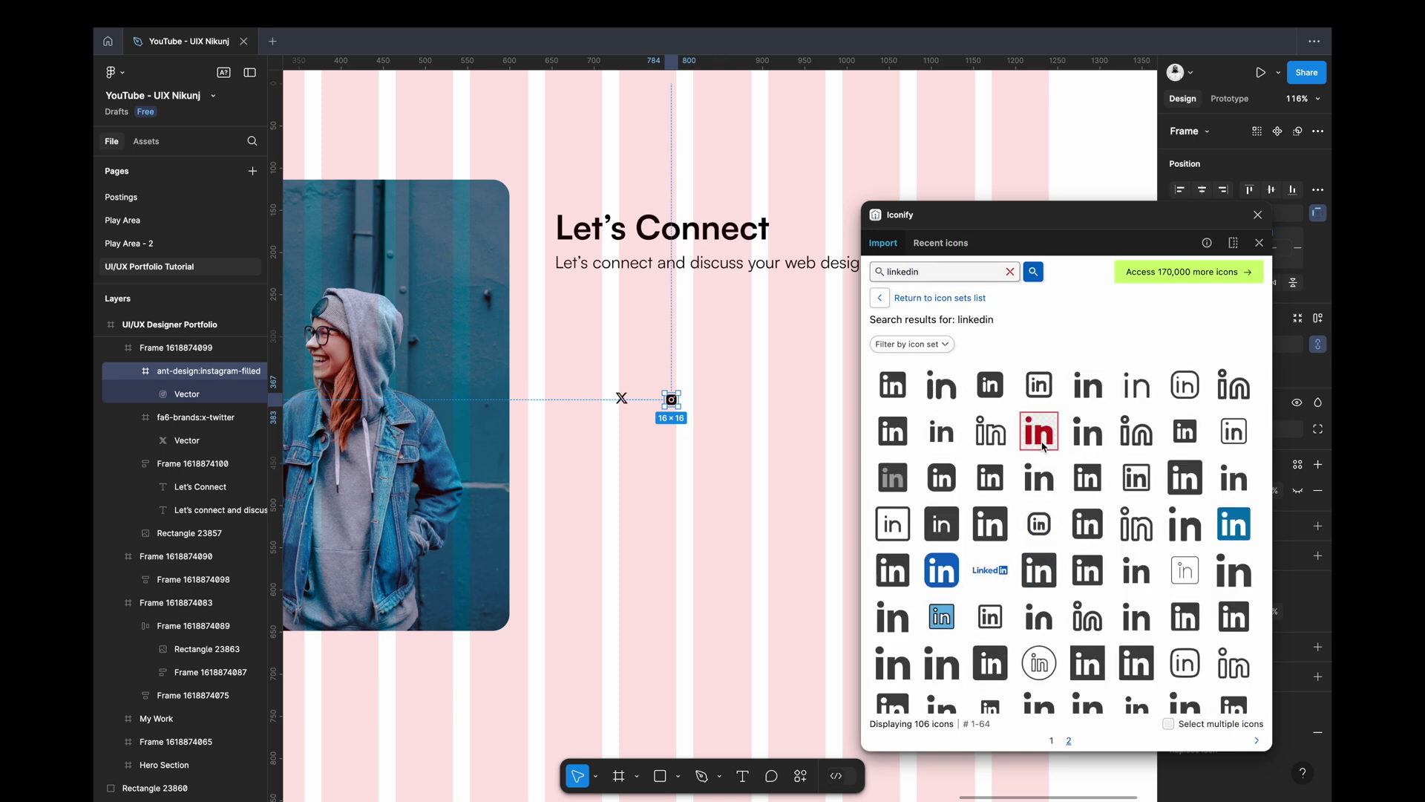
pyautogui.click(990, 430)
pyautogui.click(1258, 214)
# Resize the X, Instagram and LinkedIn icons to 30×30
pyautogui.scroll(5, 783, 368)
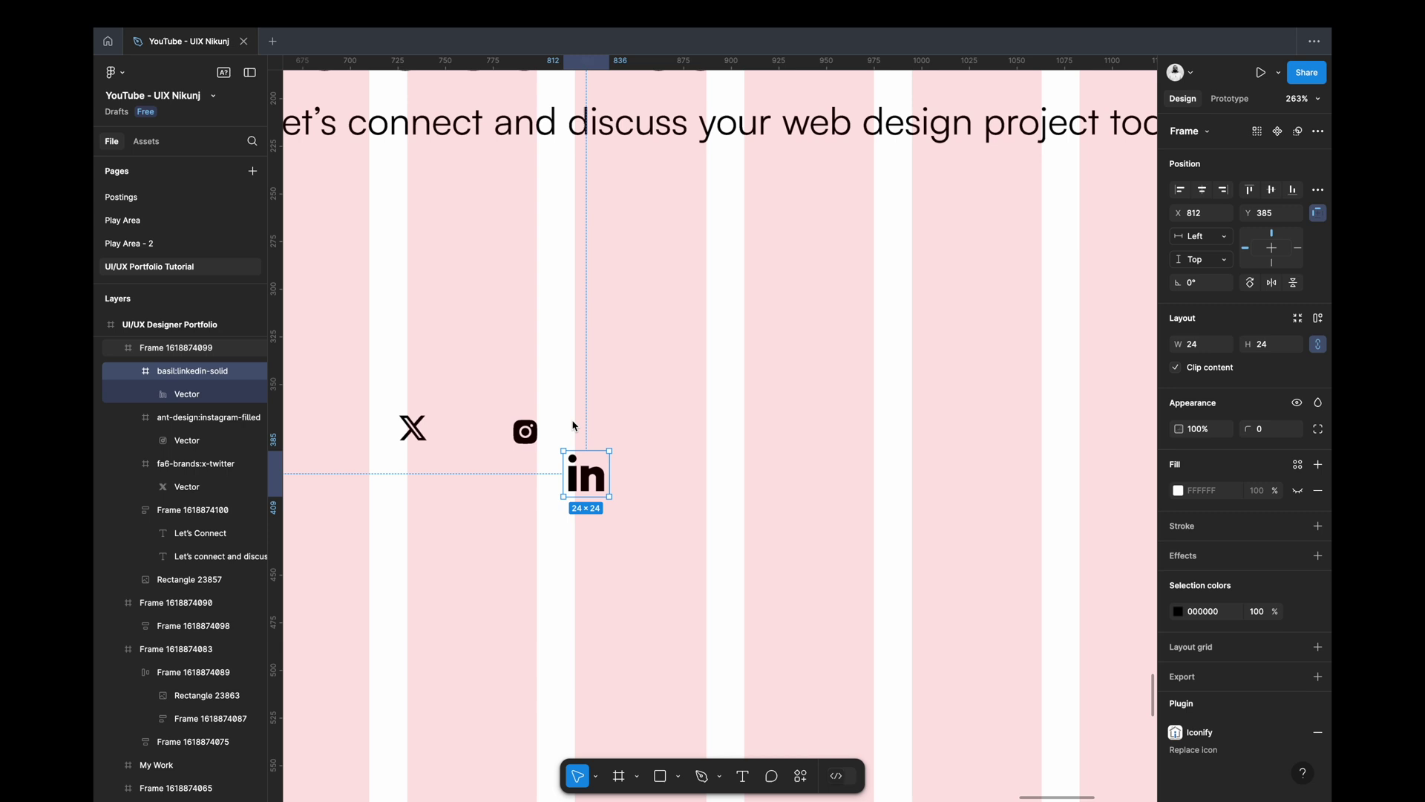
pyautogui.keyDown('shift'); pyautogui.click(525, 431); pyautogui.keyUp('shift')
pyautogui.keyDown('shift'); pyautogui.click(413, 428); pyautogui.keyUp('shift')
pyautogui.click(1260, 344)
pyautogui.write('30')
pyautogui.press('Return')
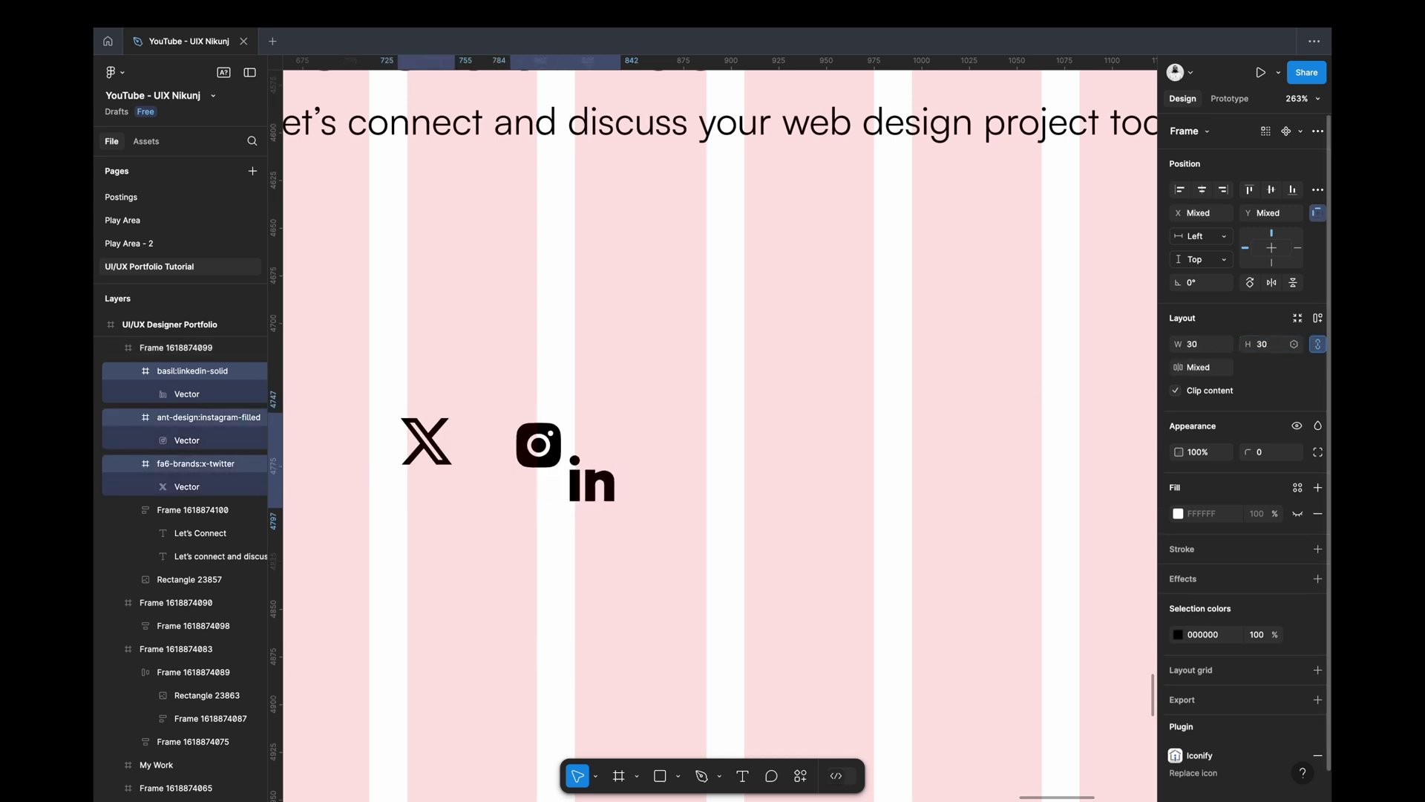
# Line the three icons up in a row and wrap them in auto layout
pyautogui.click(601, 483)
pyautogui.moveTo(544, 446); pyautogui.dragTo(497, 443)
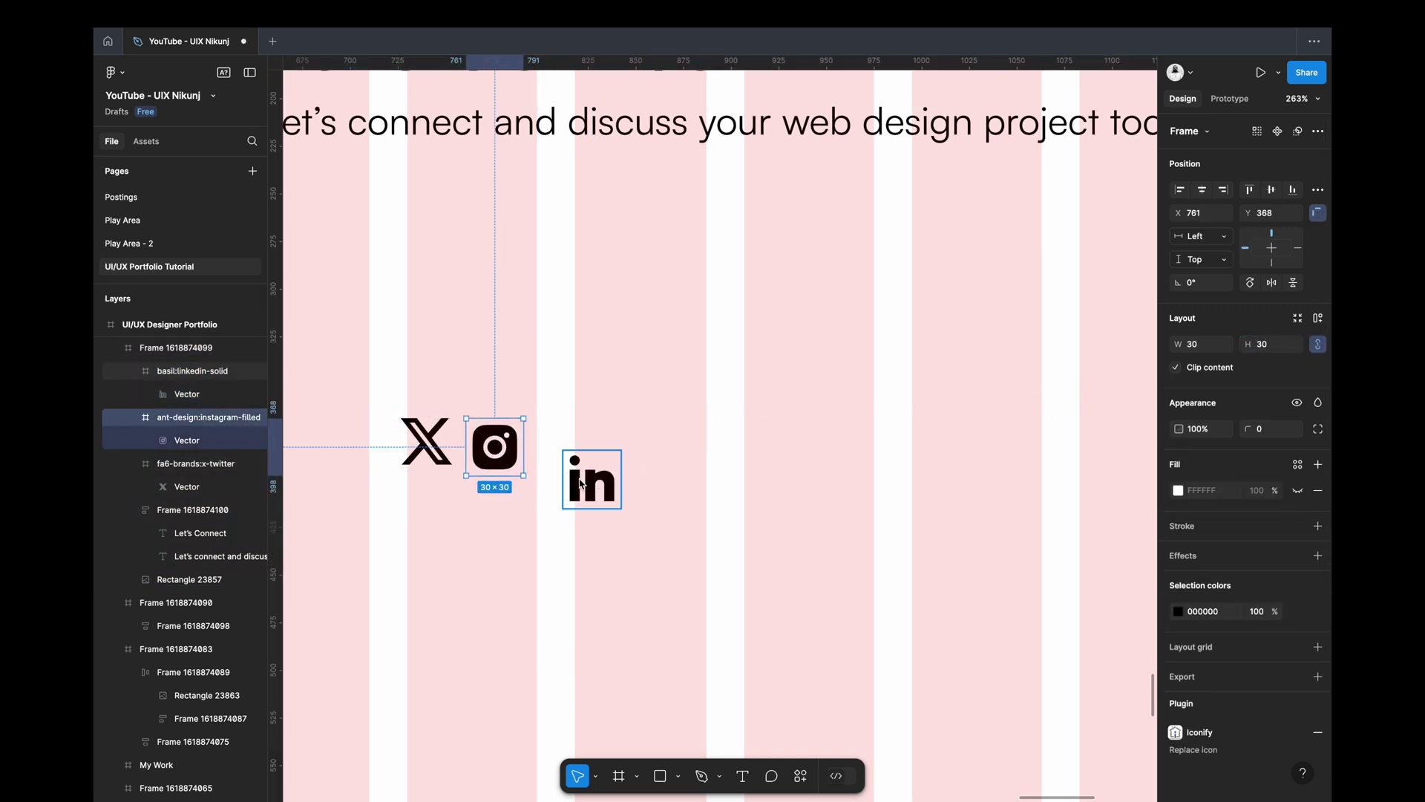
pyautogui.moveTo(591, 483); pyautogui.dragTo(591, 444)
pyautogui.keyDown('shift'); pyautogui.click(498, 444); pyautogui.keyUp('shift')
pyautogui.keyDown('shift'); pyautogui.click(425, 441); pyautogui.keyUp('shift')
pyautogui.hotkey('shift', 'a')
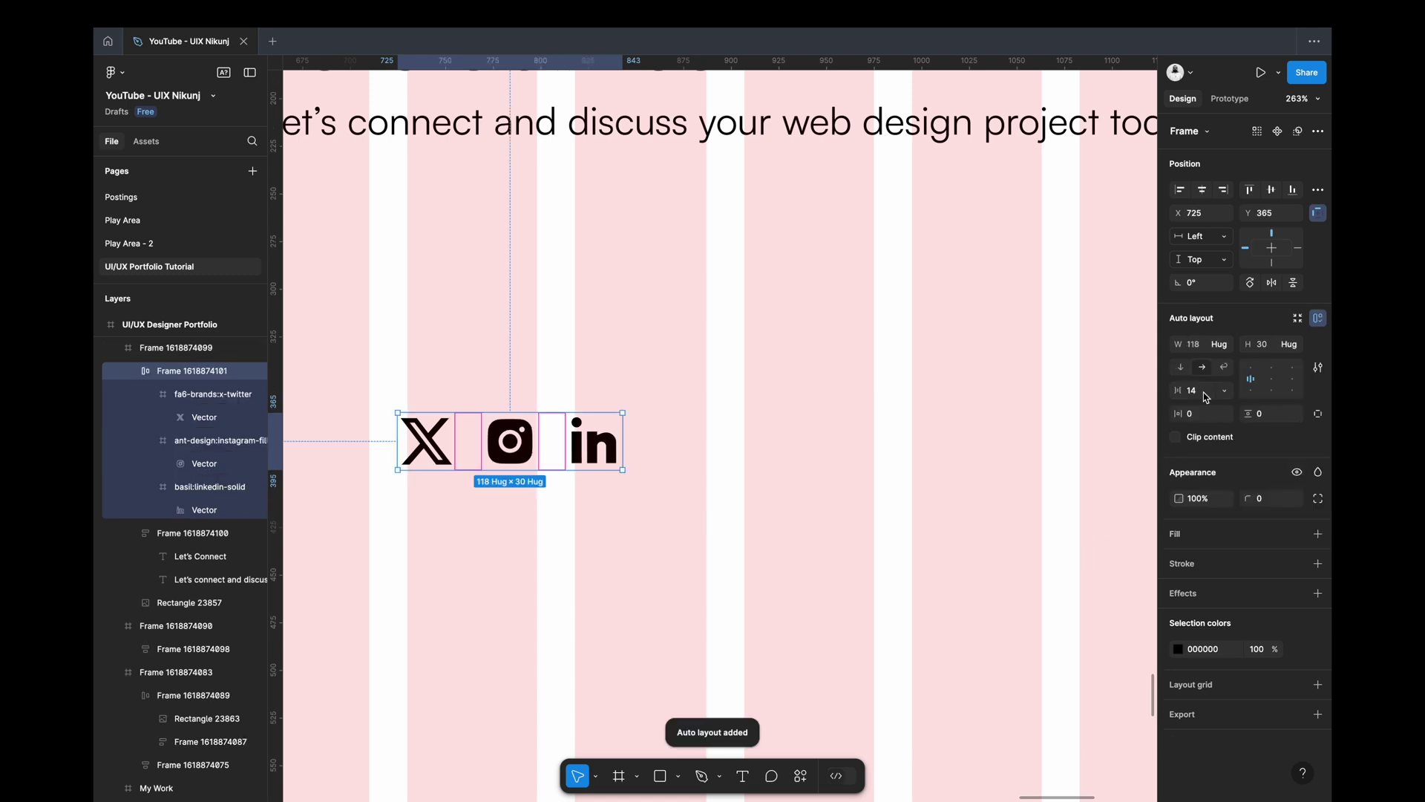
# Set the icon row gap to 20 and place it under the Let's Connect subtitle
pyautogui.press('Tab')
pyautogui.scroll(-5, 735, 475)
pyautogui.moveTo(635, 407); pyautogui.dragTo(642, 407)
pyautogui.moveTo(628, 460); pyautogui.dragTo(561, 350)
pyautogui.scroll(-2, 620, 416)
pyautogui.hscroll(-2, 620, 416)
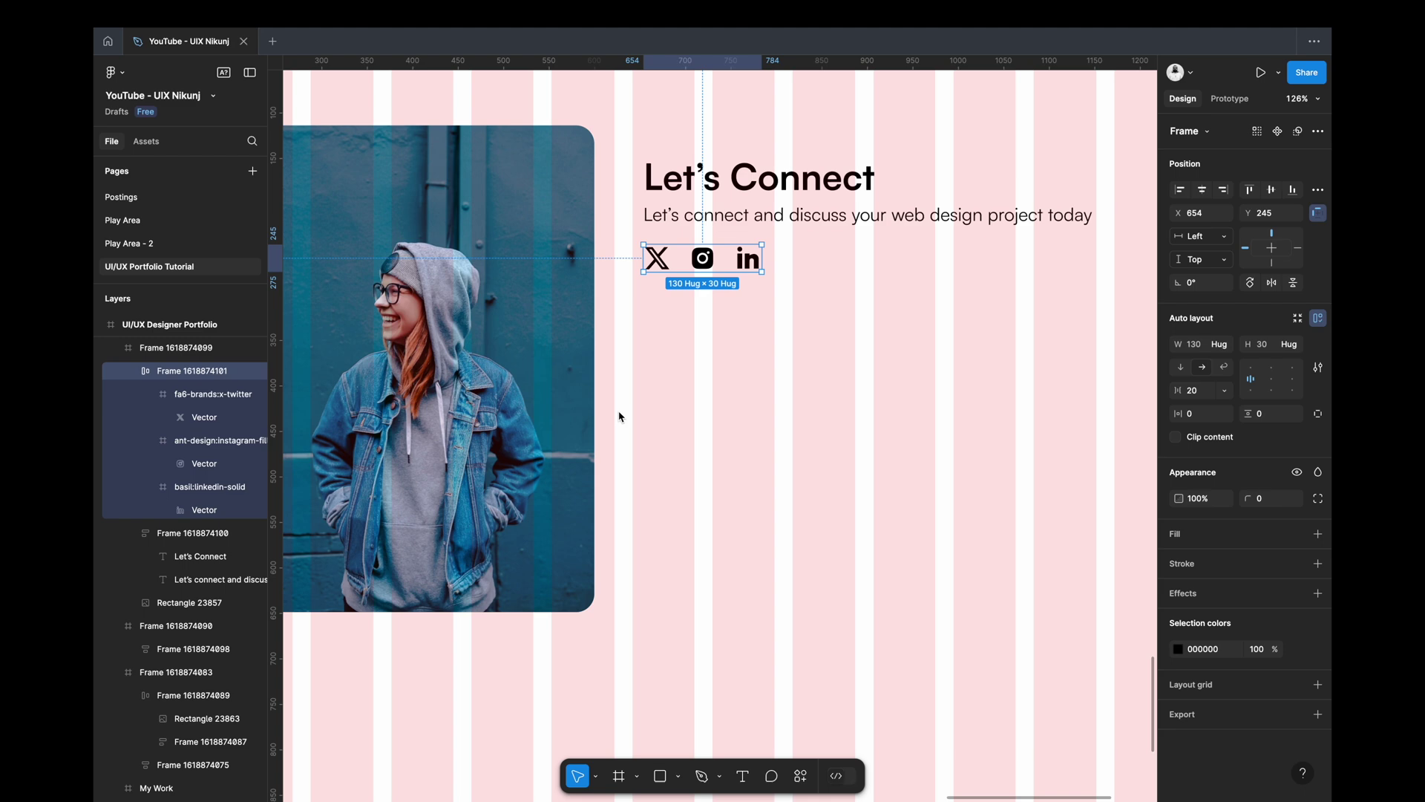
# Add a 'First name' label below the icons in an auto-layout frame with fill and border
pyautogui.press('t')
pyautogui.click(672, 345)
pyautogui.write('First nam')
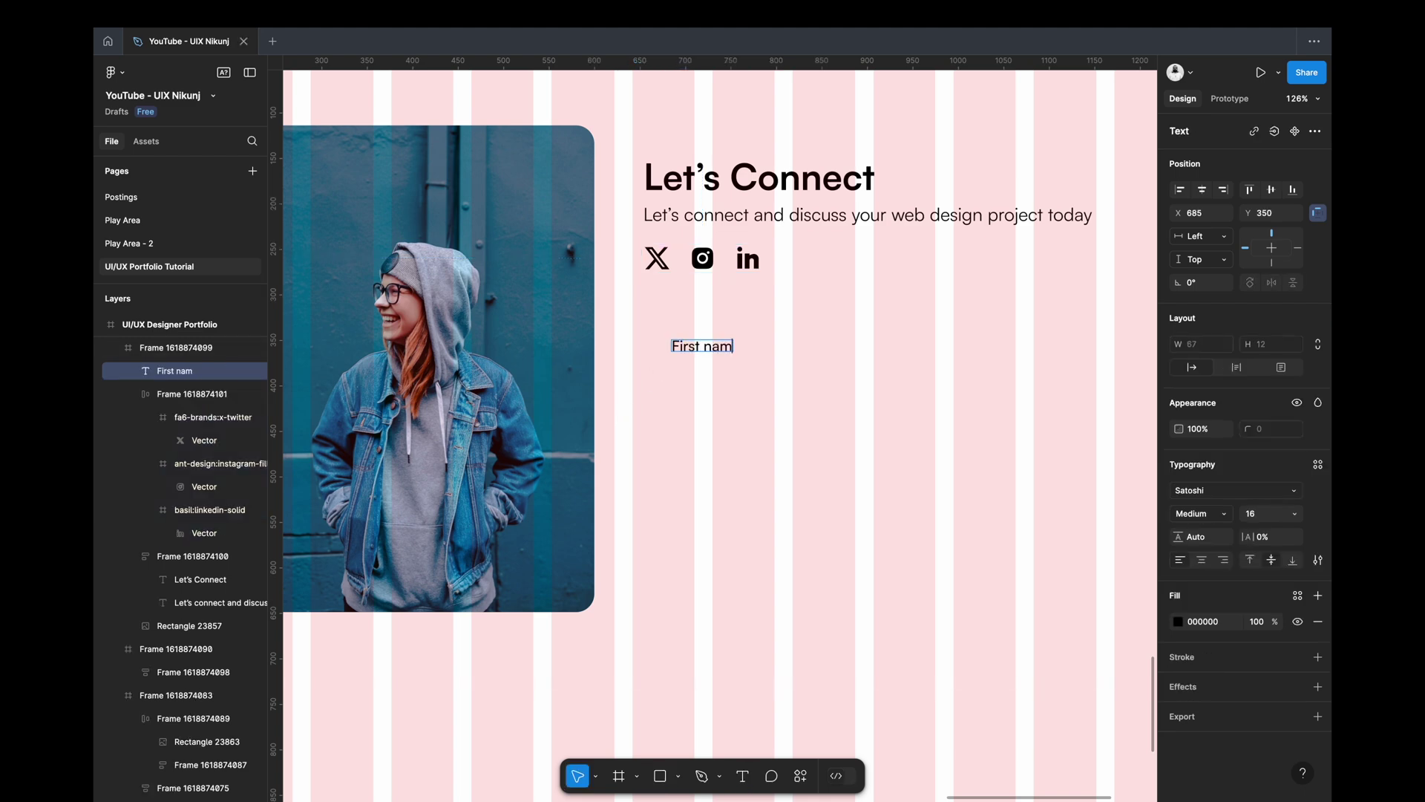
pyautogui.write('e')
pyautogui.press('Escape')
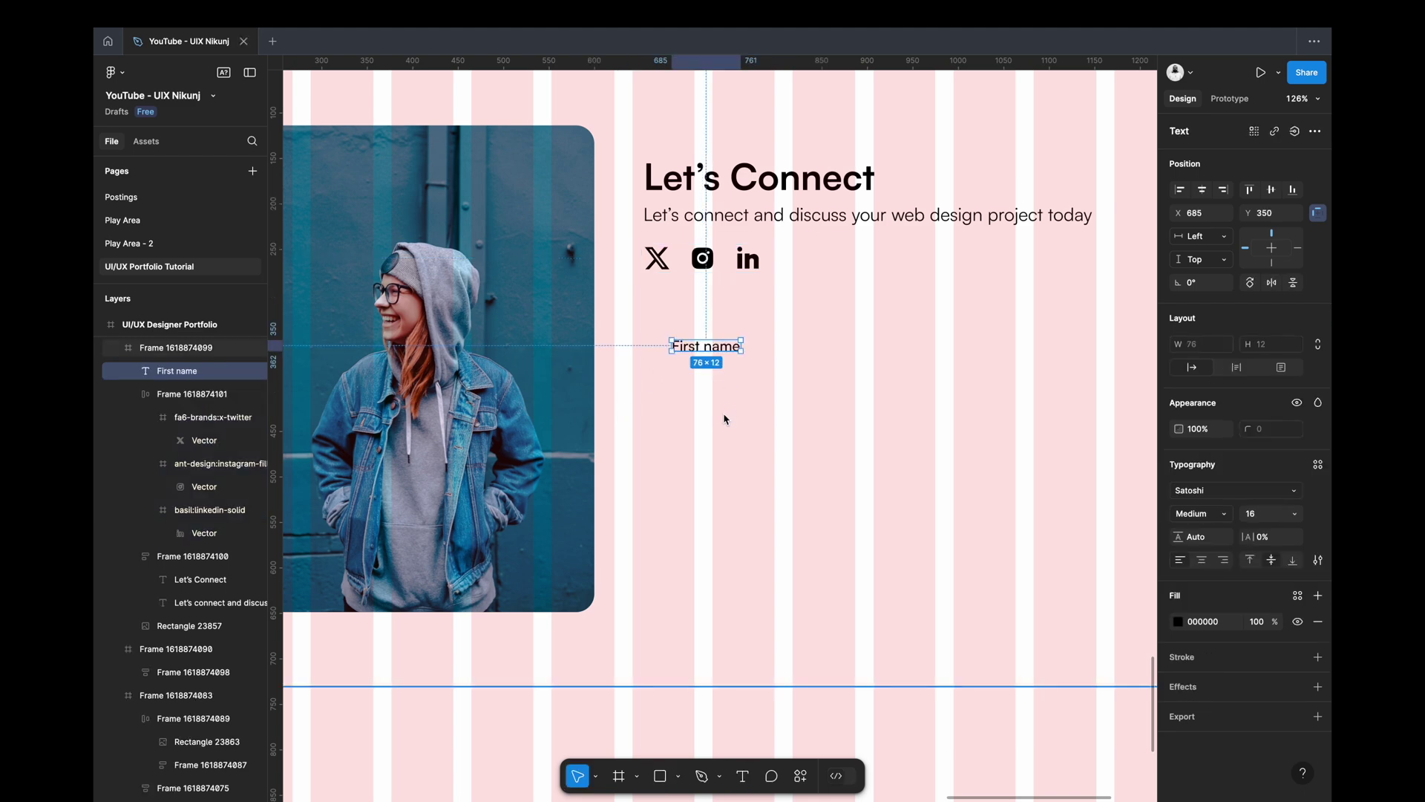
pyautogui.hotkey('shift', 'a')
pyautogui.click(1206, 561)
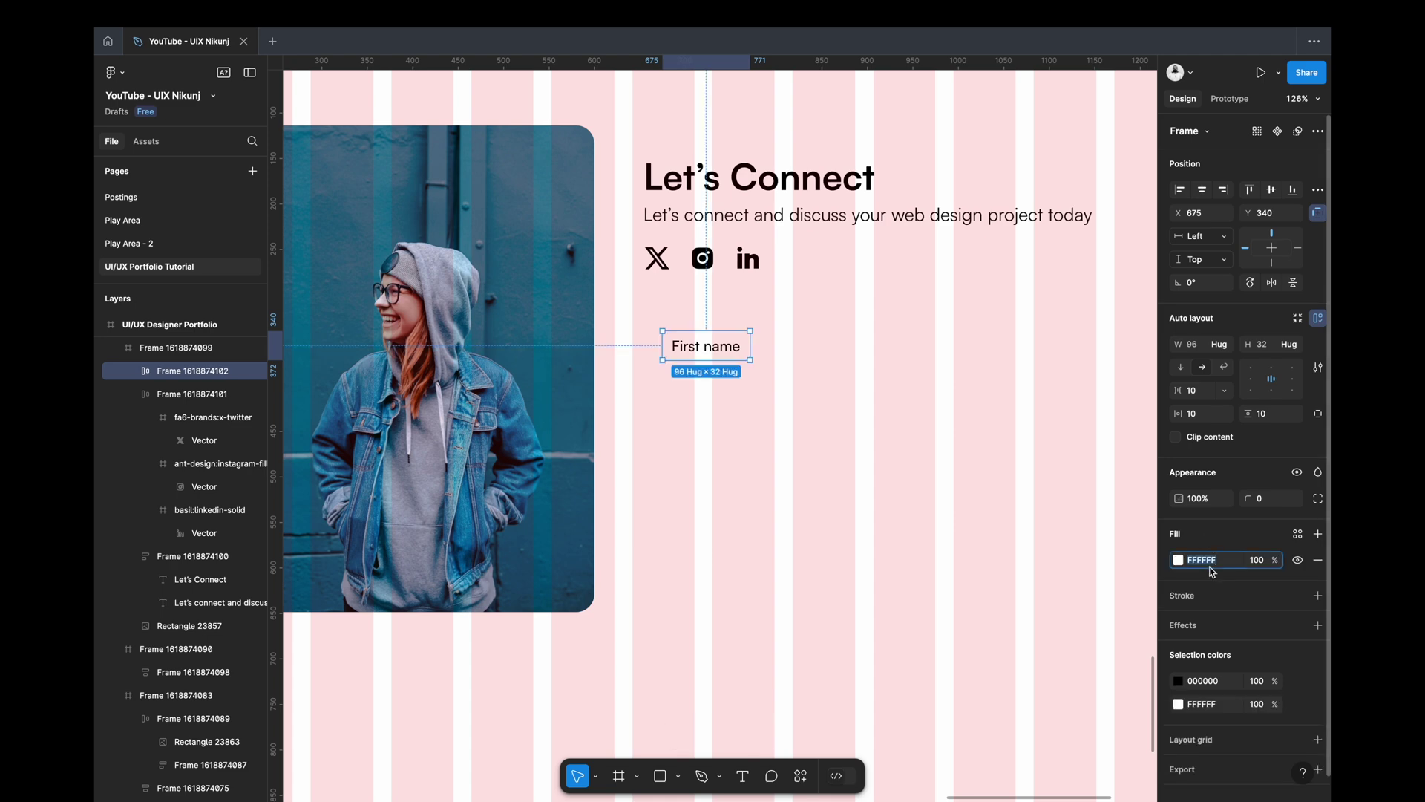
pyautogui.click(1217, 600)
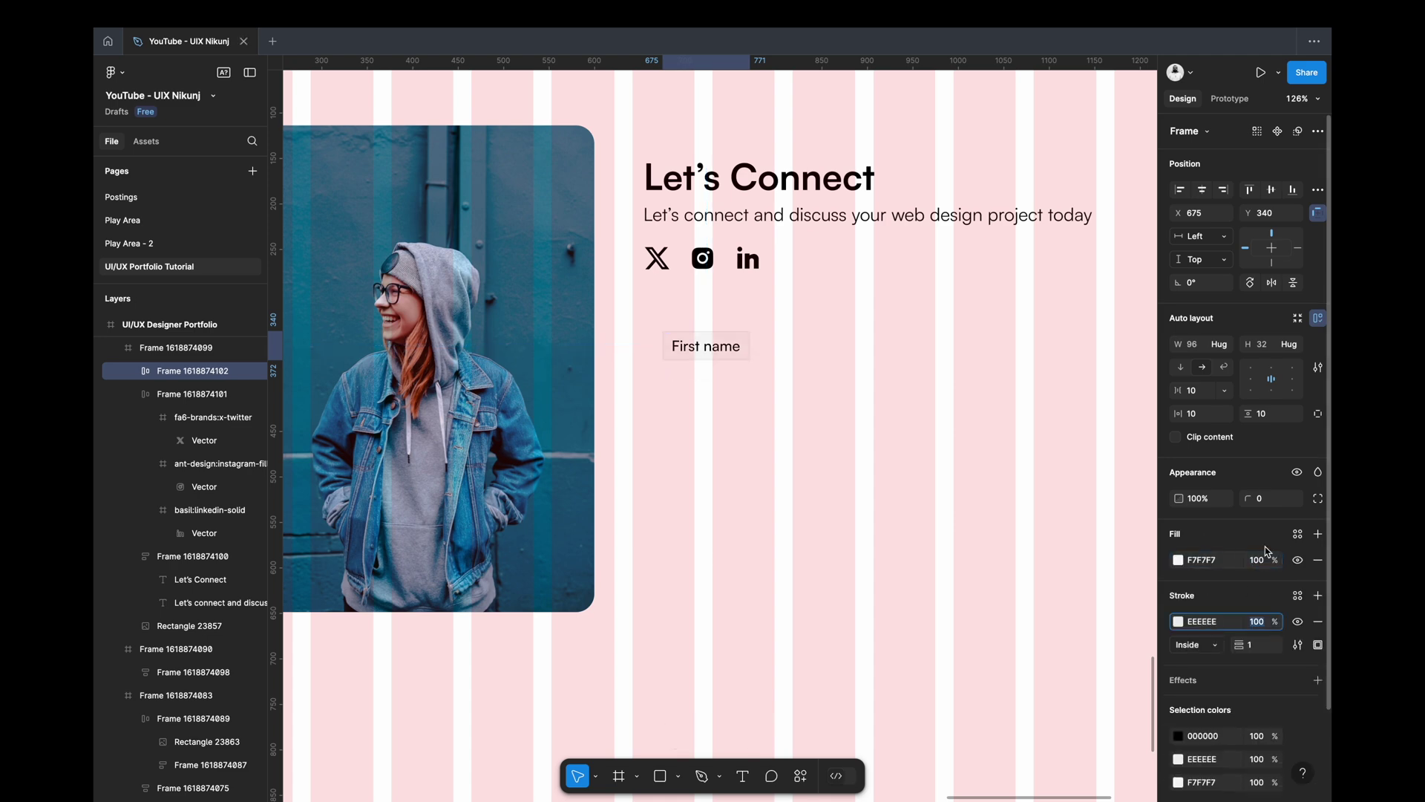
# Give the First name field 15/15 padding and widen it
pyautogui.hotkey('shift', '2')
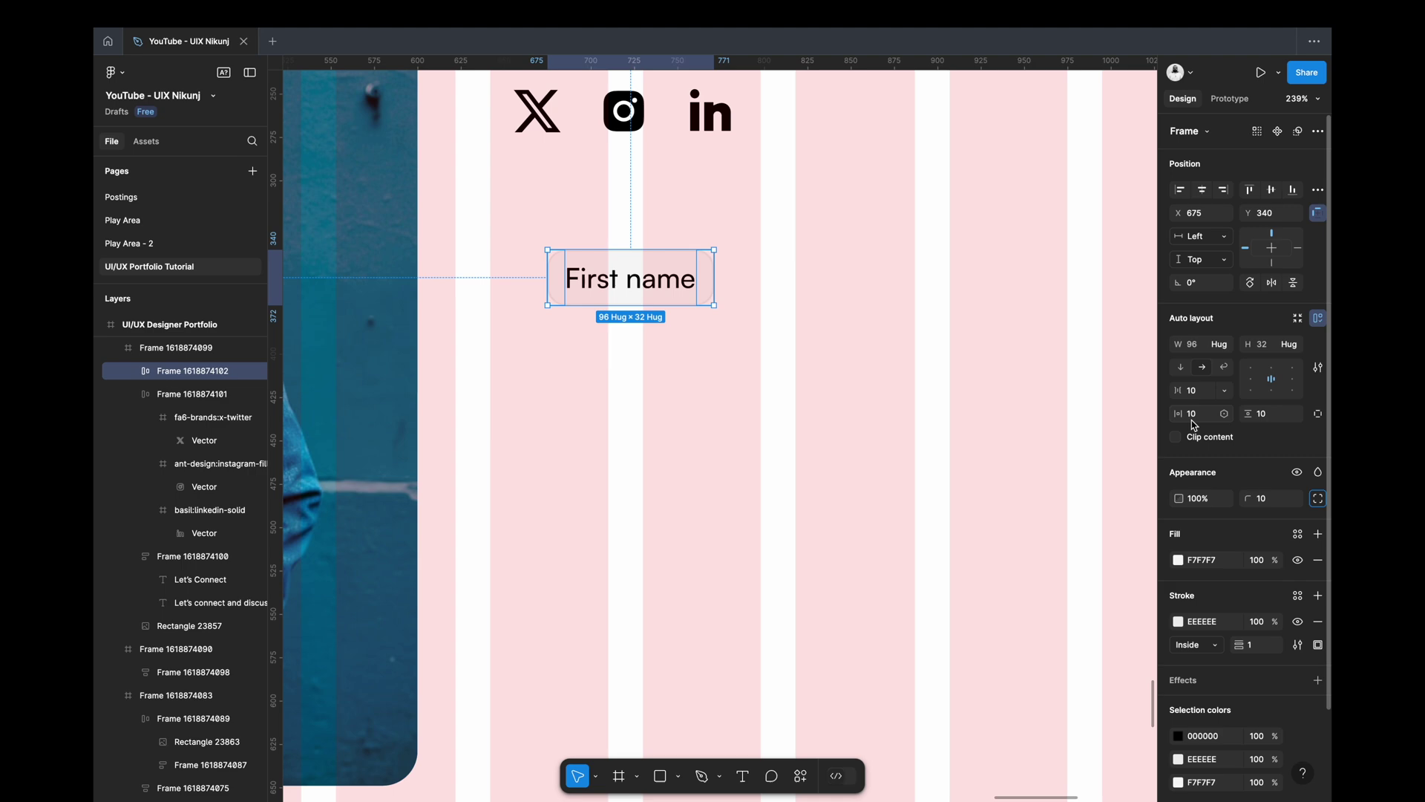
pyautogui.write('15')
pyautogui.press('Tab')
pyautogui.write('15')
pyautogui.press('Return')
pyautogui.scroll(-5, 738, 372)
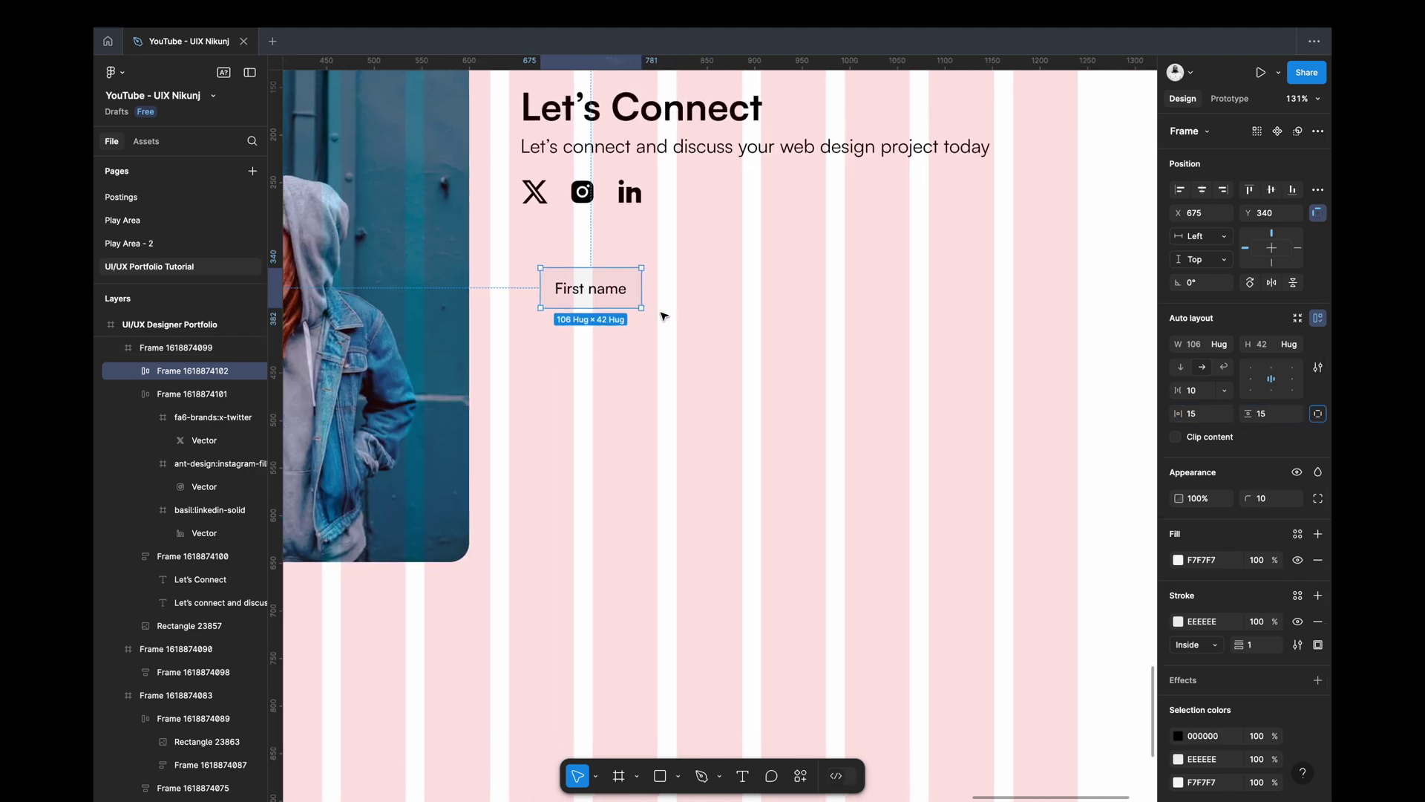
pyautogui.click(732, 355)
# Grey the label to 111111 at 60% and duplicate the field to its right
pyautogui.scroll(-2, 732, 357)
pyautogui.doubleClick(773, 356)
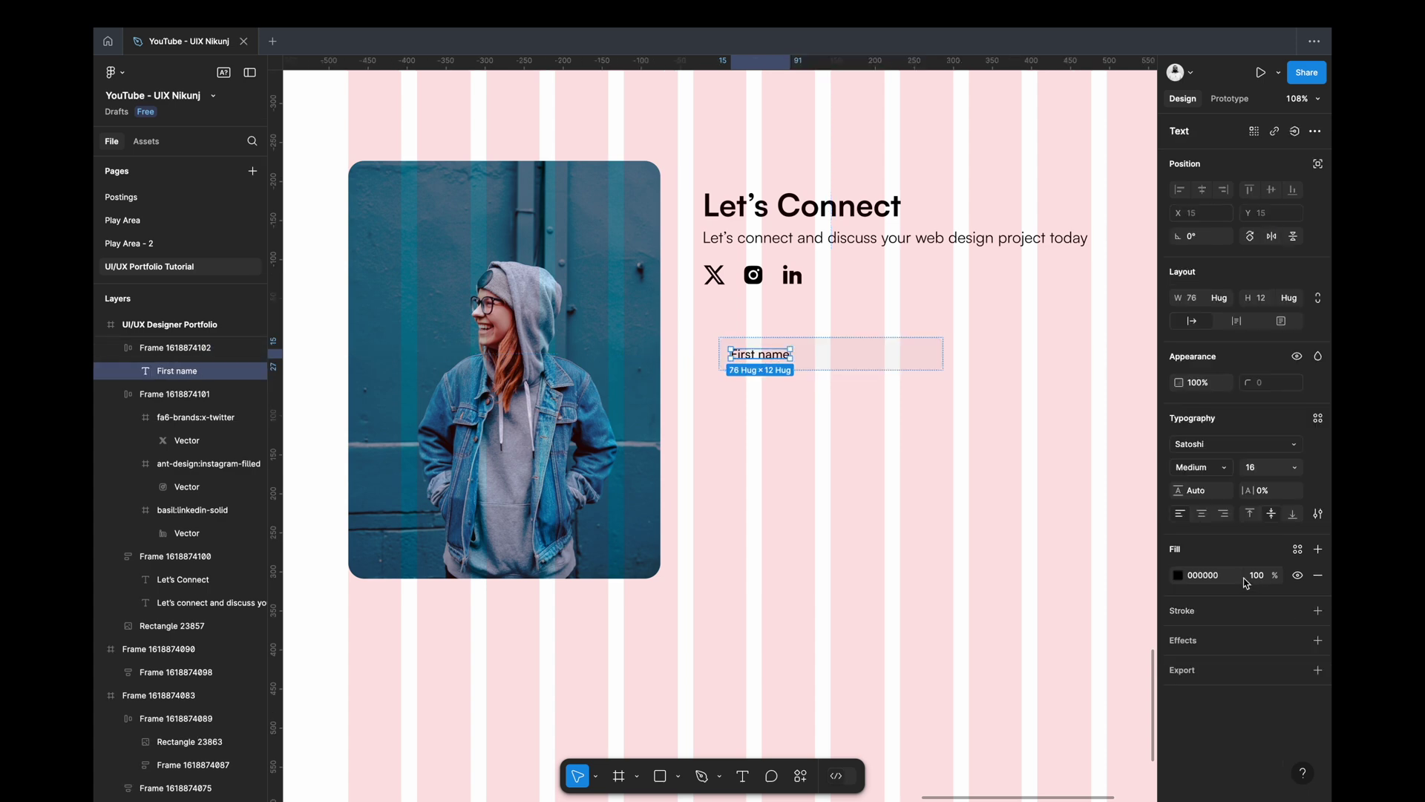
pyautogui.hscroll(2, 840, 547)
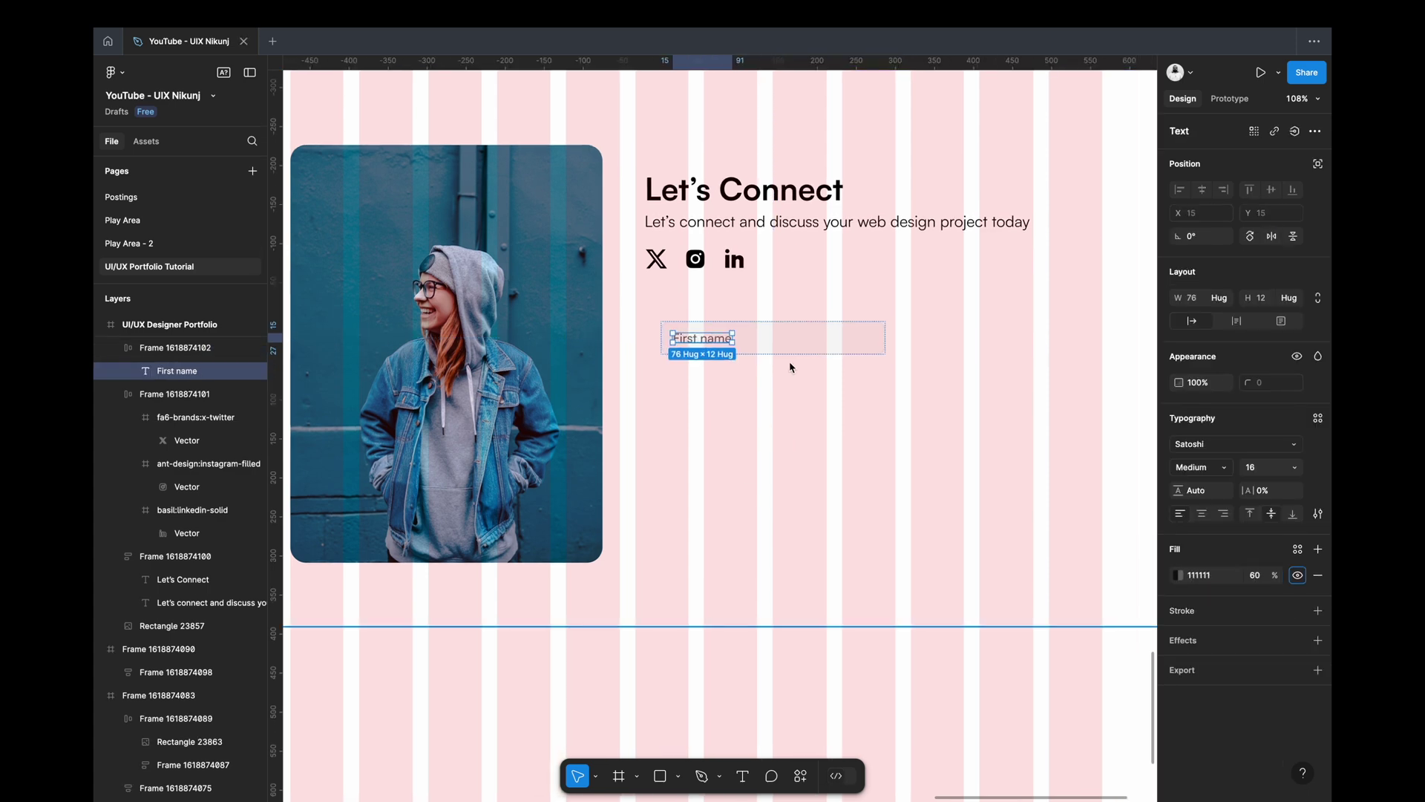
pyautogui.click(763, 324)
pyautogui.moveTo(729, 328); pyautogui.dragTo(961, 324)
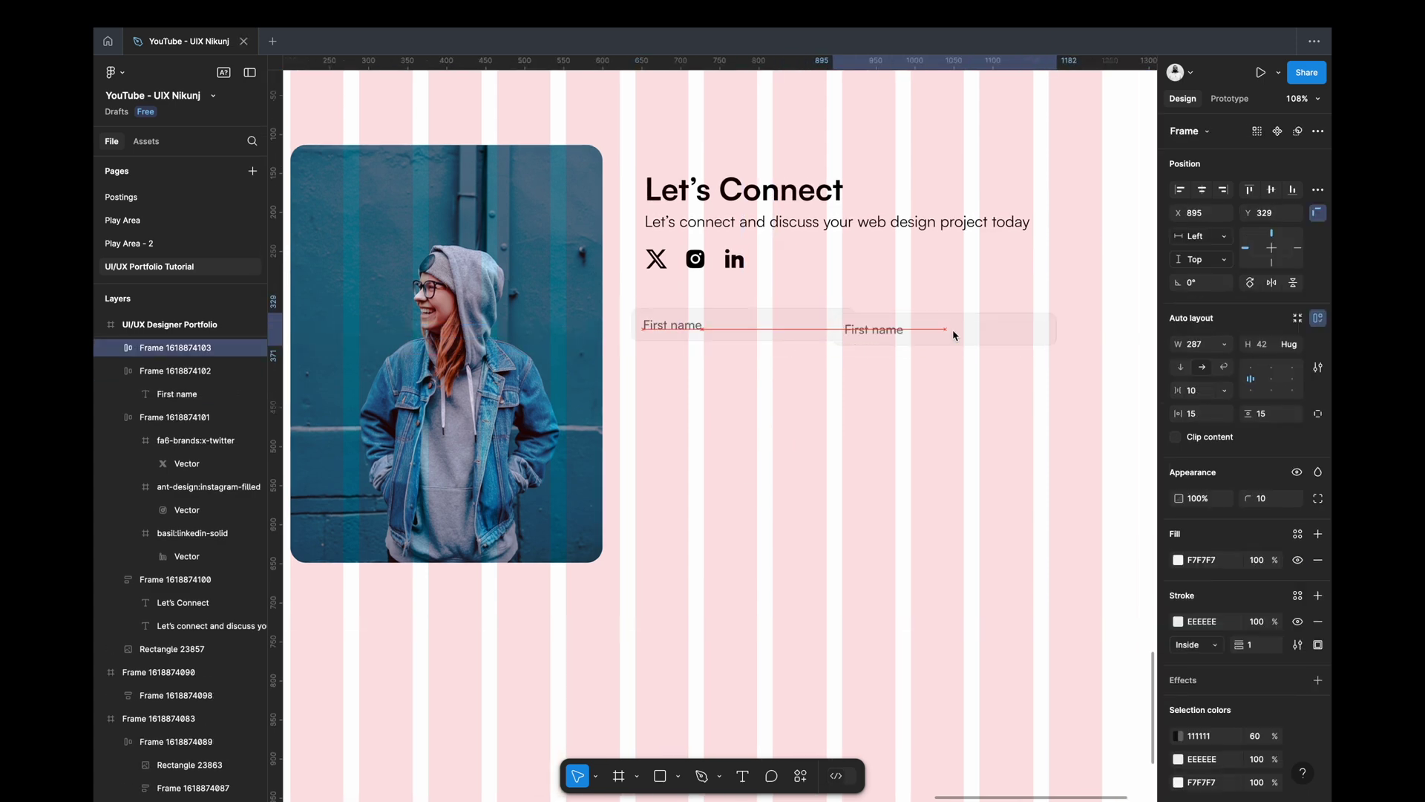
# Narrow the First name field, reposition its copy and relabel the copy Email
pyautogui.moveTo(856, 324); pyautogui.dragTo(821, 327)
pyautogui.click(945, 324)
pyautogui.moveTo(945, 324); pyautogui.dragTo(923, 321)
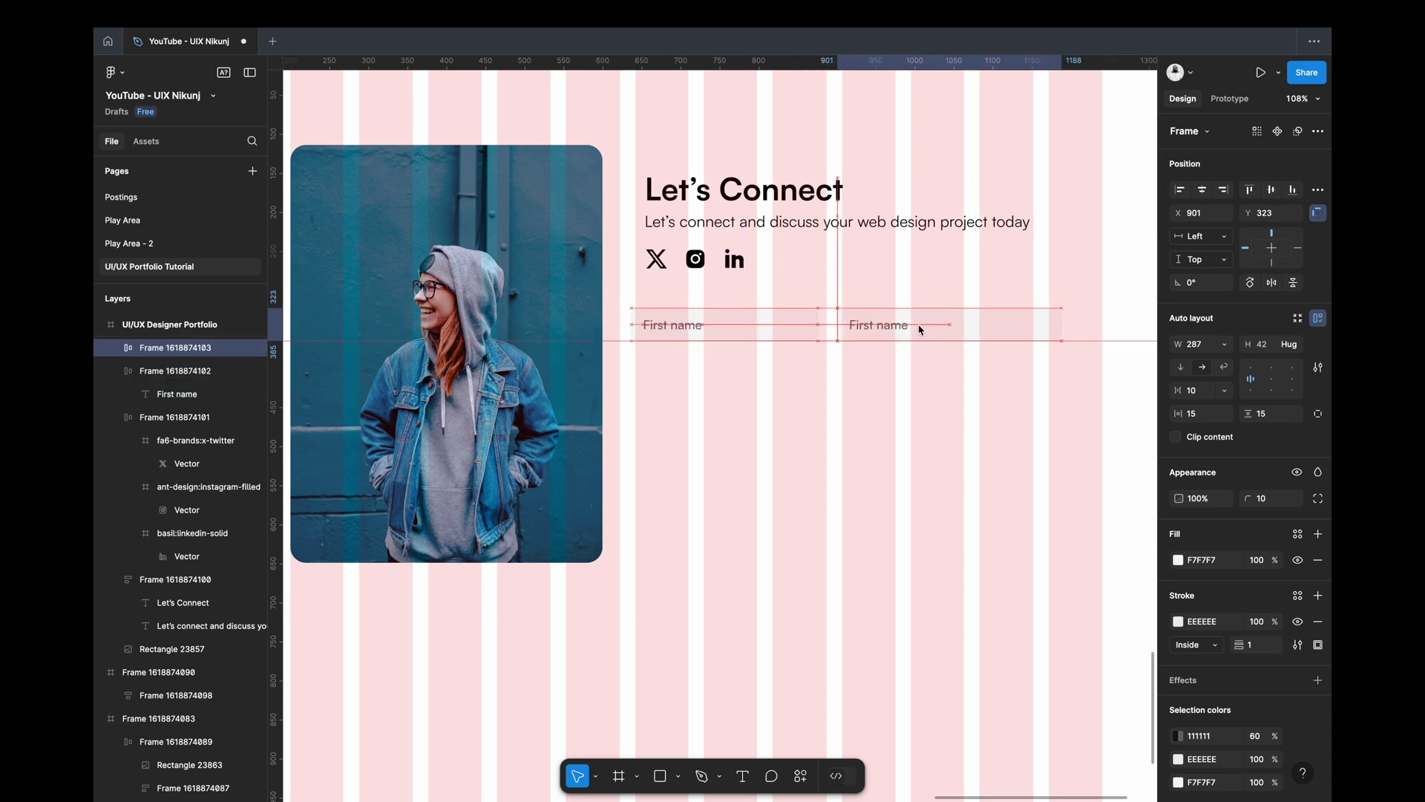
pyautogui.scroll(1, 913, 328)
pyautogui.doubleClick(887, 305)
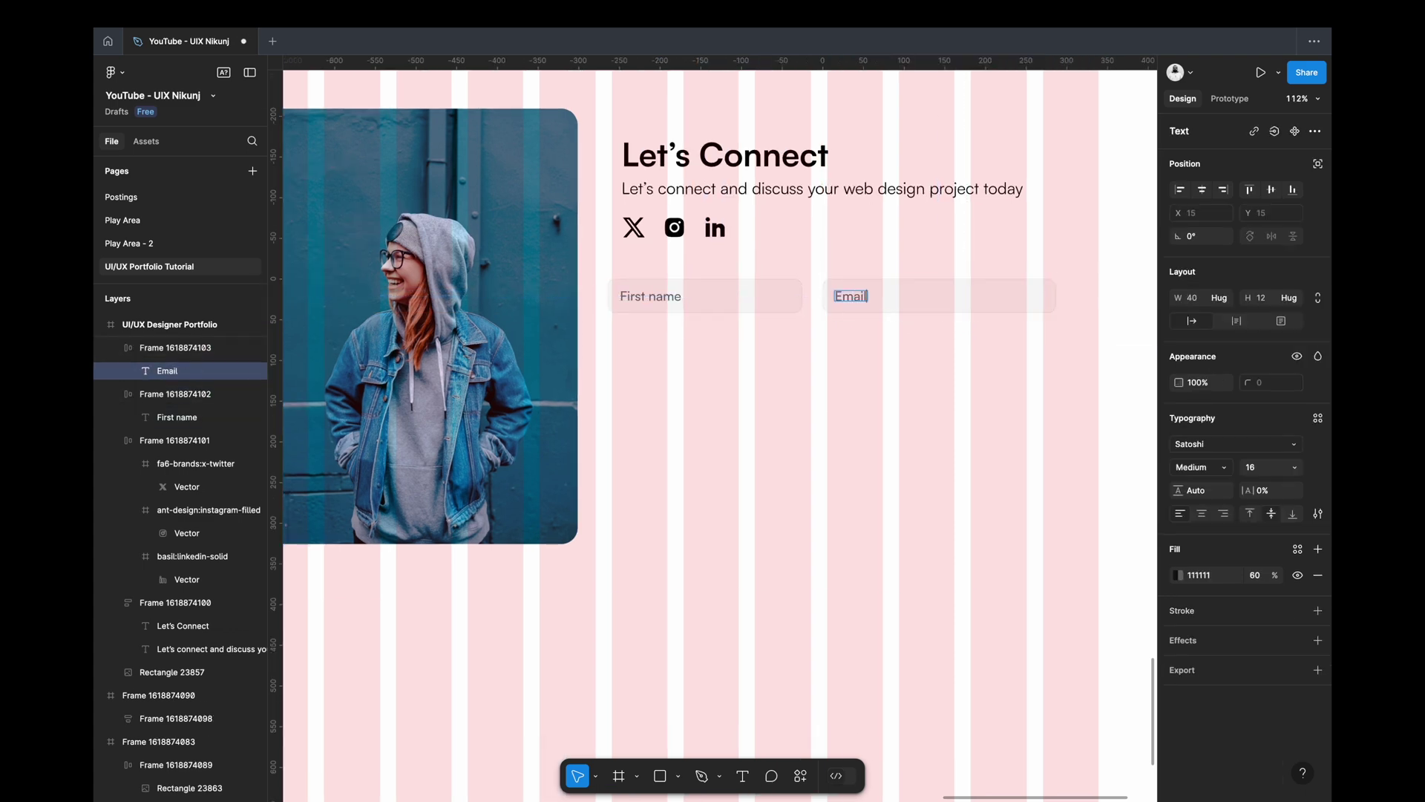
pyautogui.click(923, 305)
# Duplicate the First name field below and relabel the copy Message
pyautogui.click(684, 308)
pyautogui.doubleClick(668, 297)
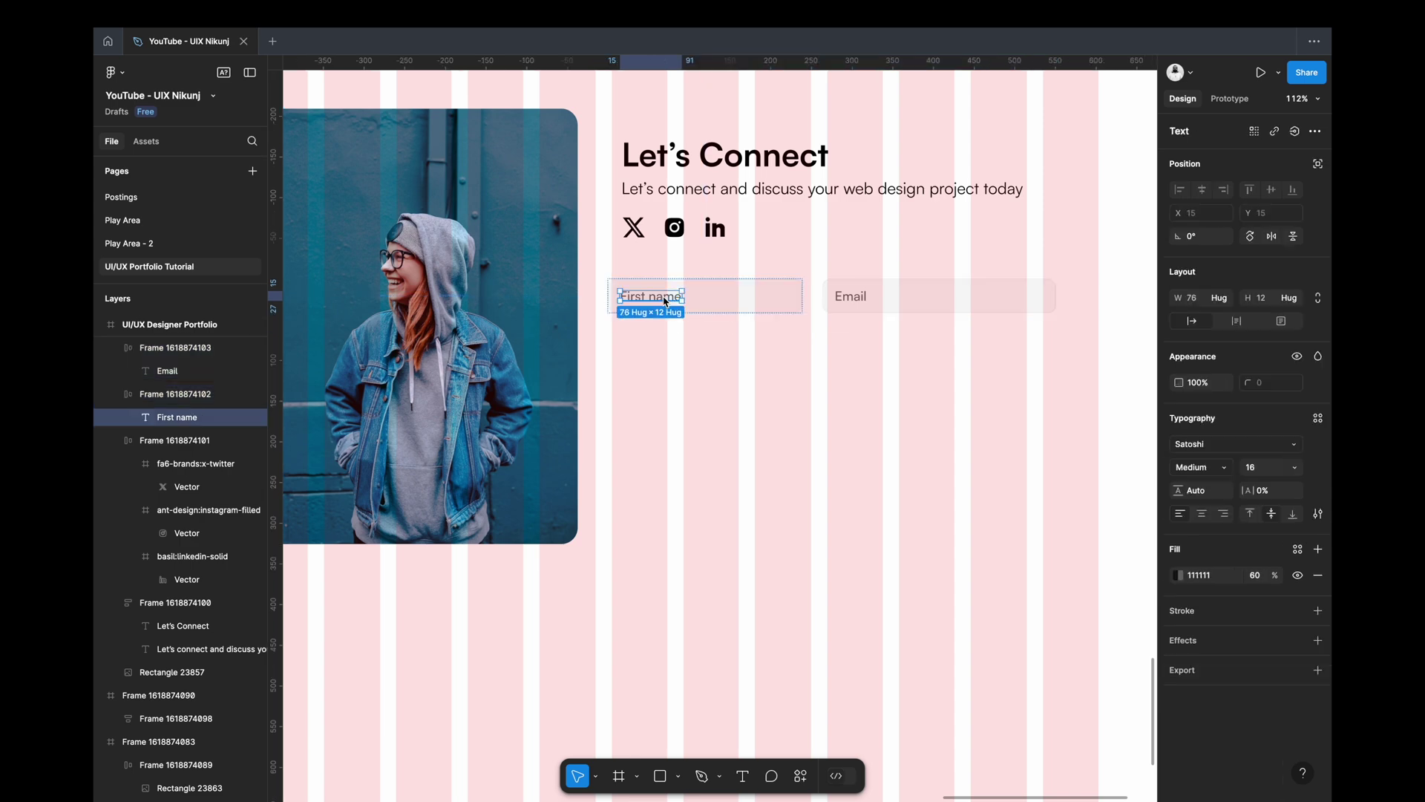
pyautogui.keyDown('shift'); pyautogui.click(853, 304); pyautogui.keyUp('shift')
pyautogui.click(1202, 467)
pyautogui.click(725, 312)
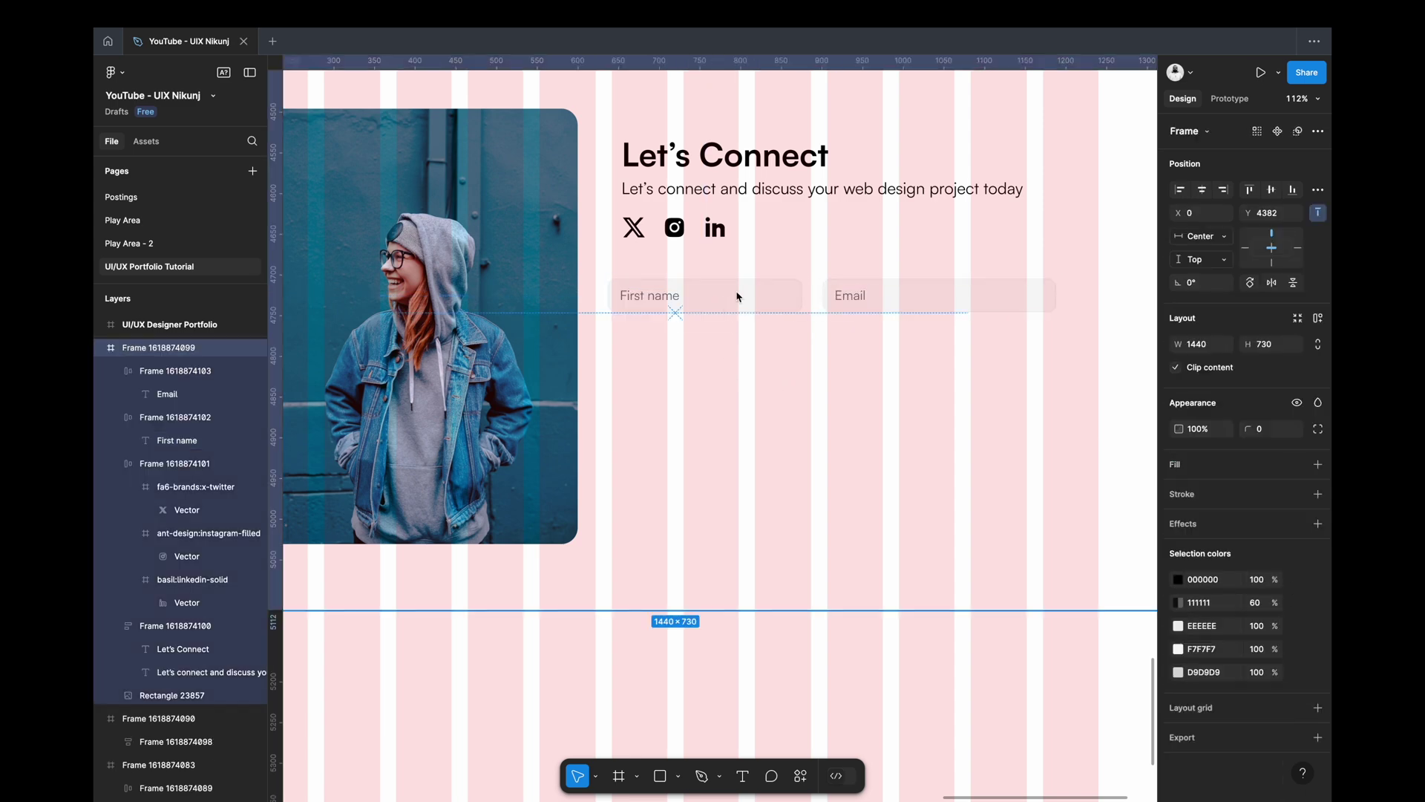
pyautogui.click(737, 297)
pyautogui.hotkey('ctrl', 'd')
pyautogui.doubleClick(664, 340)
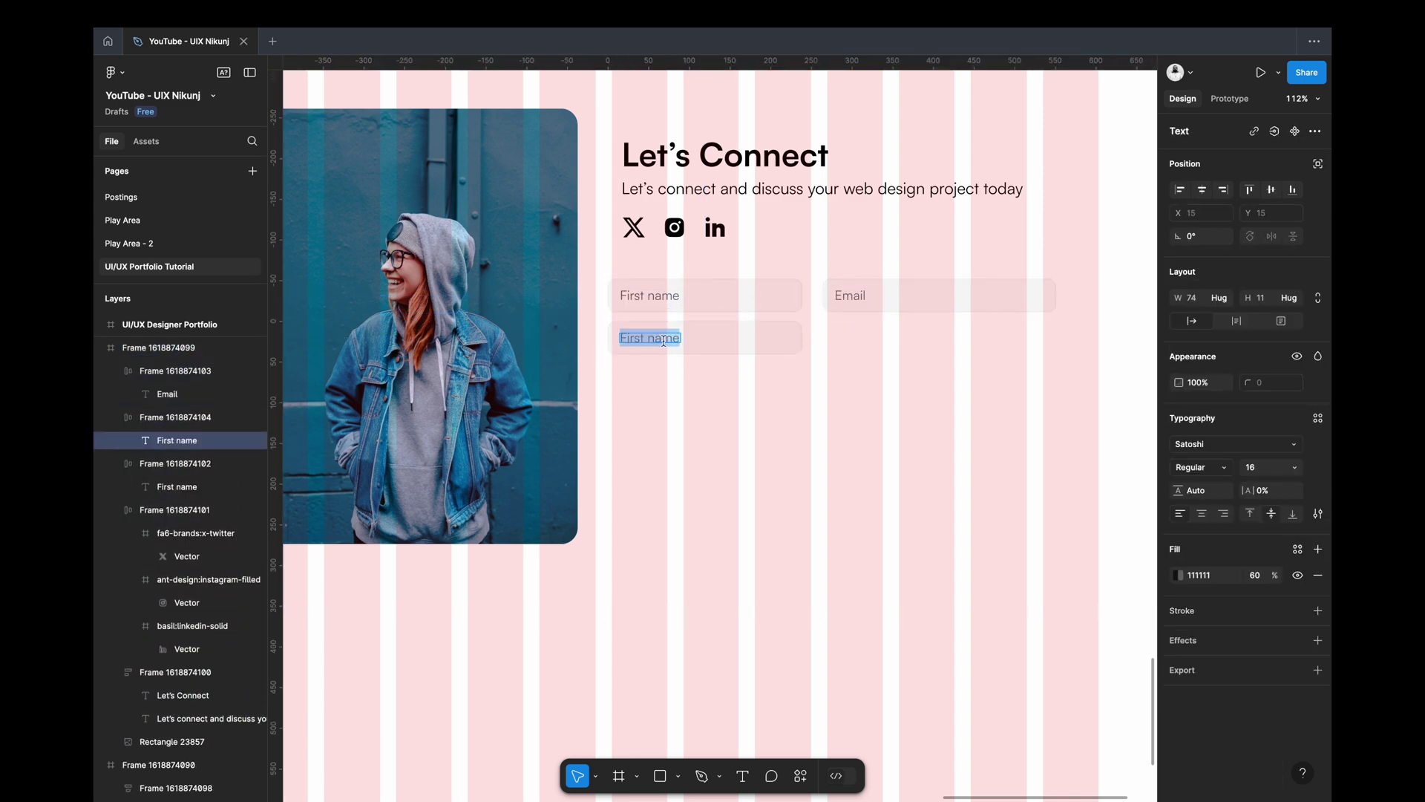
pyautogui.scroll(5, 664, 340)
pyautogui.write('sage')
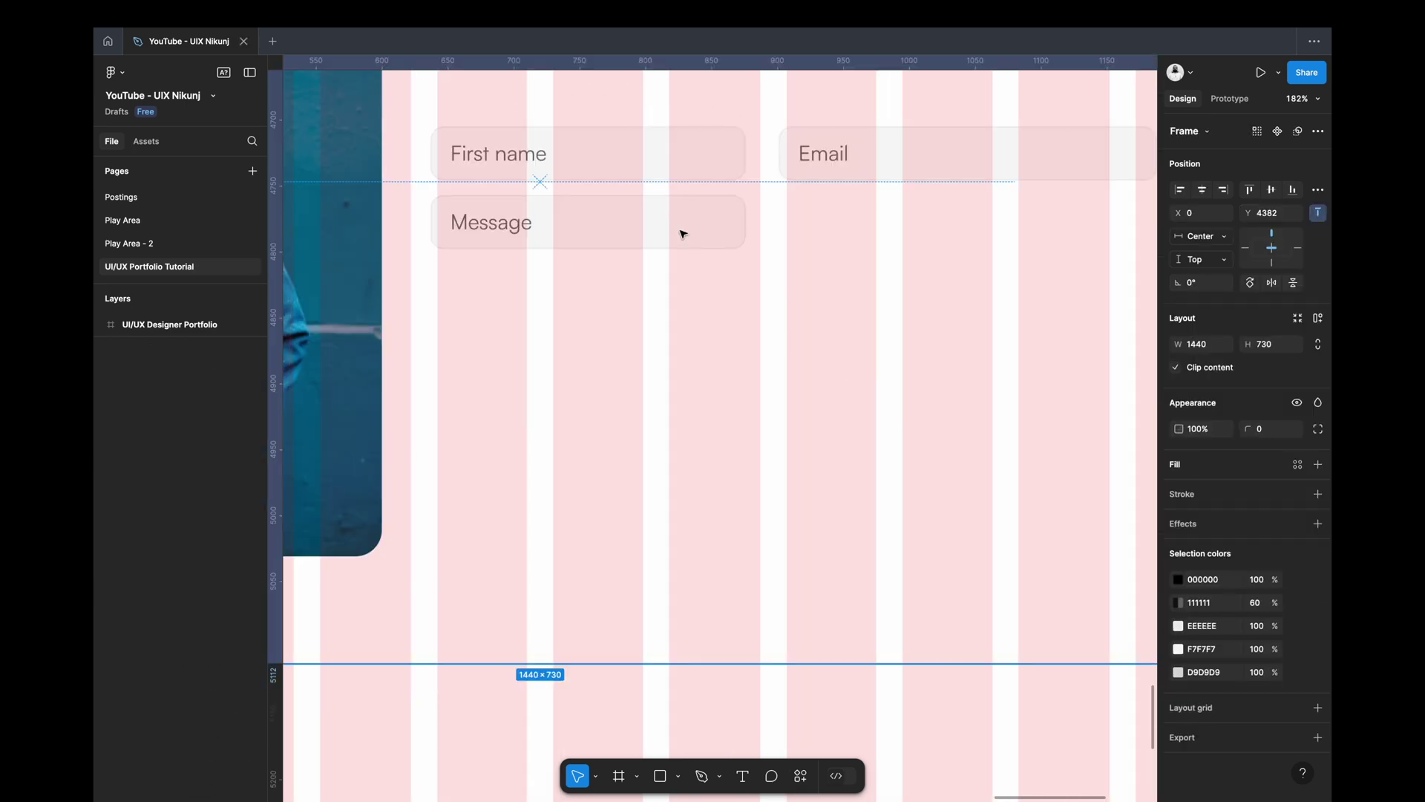
pyautogui.press('Escape')
# Size the Message field to 610×151 with its text aligned top-left
pyautogui.scroll(-3, 1120, 448)
pyautogui.click(1202, 343)
pyautogui.write('610')
pyautogui.press('Tab')
pyautogui.write('151')
pyautogui.press('Return')
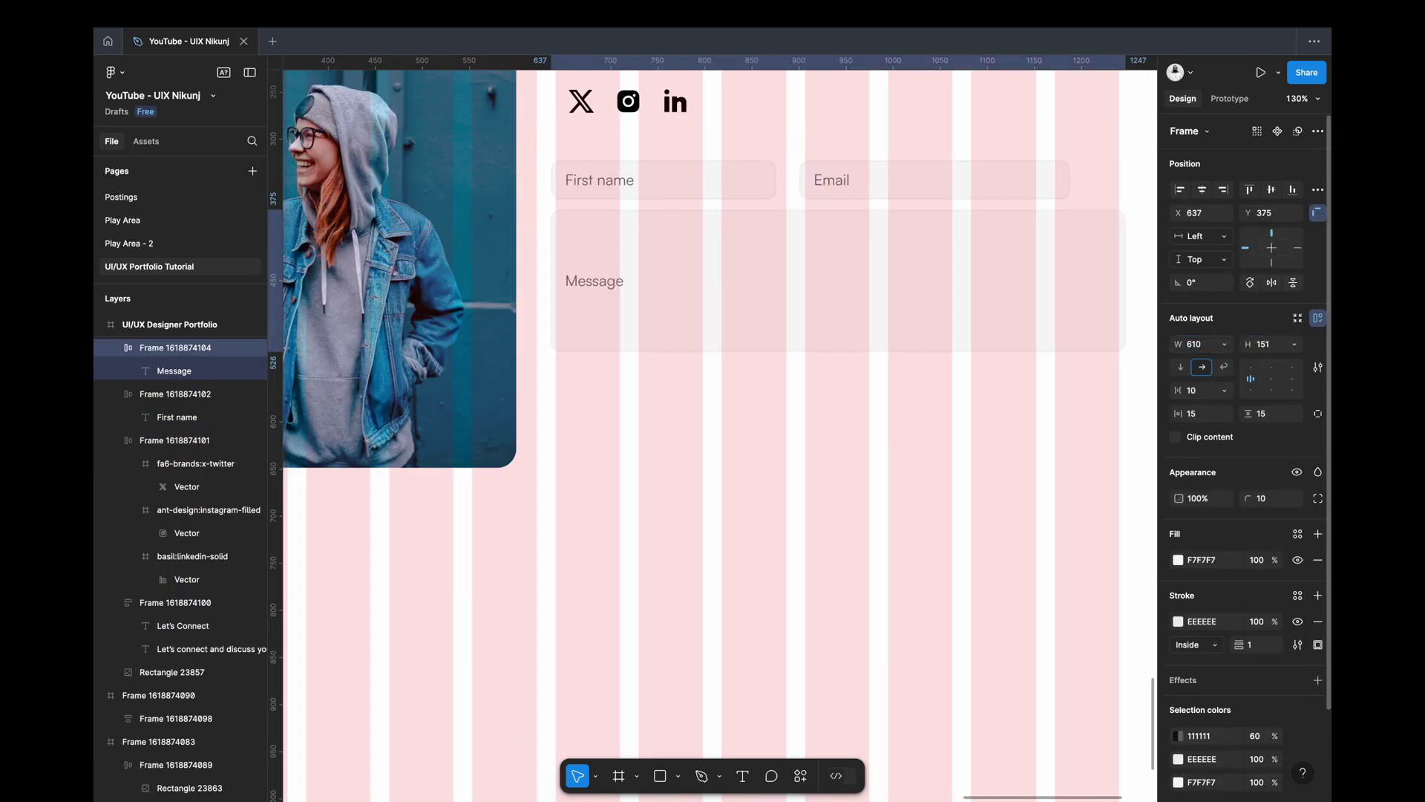
pyautogui.hotkey('shift', '1')
pyautogui.click(1252, 368)
pyautogui.scroll(3, 742, 312)
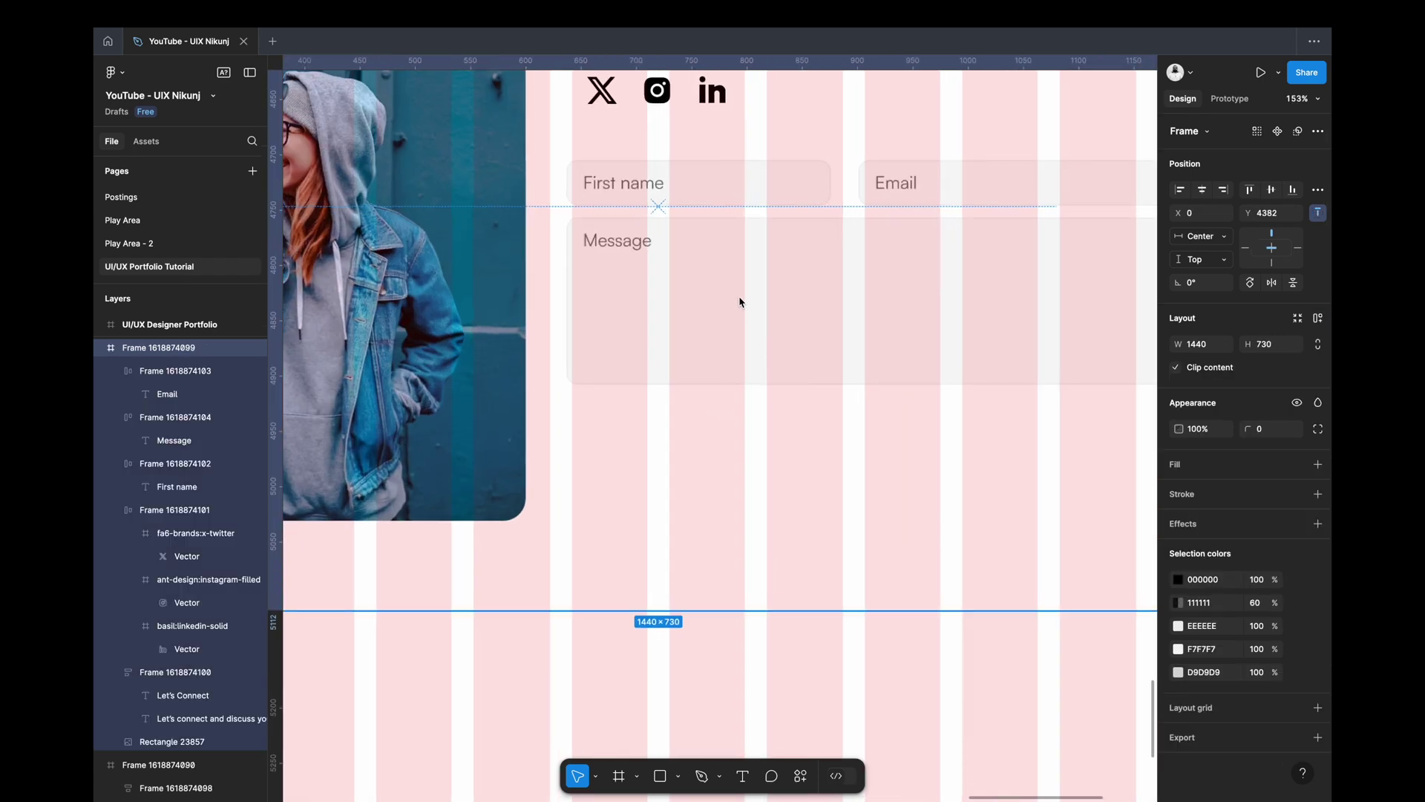
# Add new text below the Message field, wrapped in an auto-layout button frame with 15 vertical padding
pyautogui.click(709, 349)
pyautogui.press('t')
pyautogui.click(714, 349)
pyautogui.write("Let's Connect")
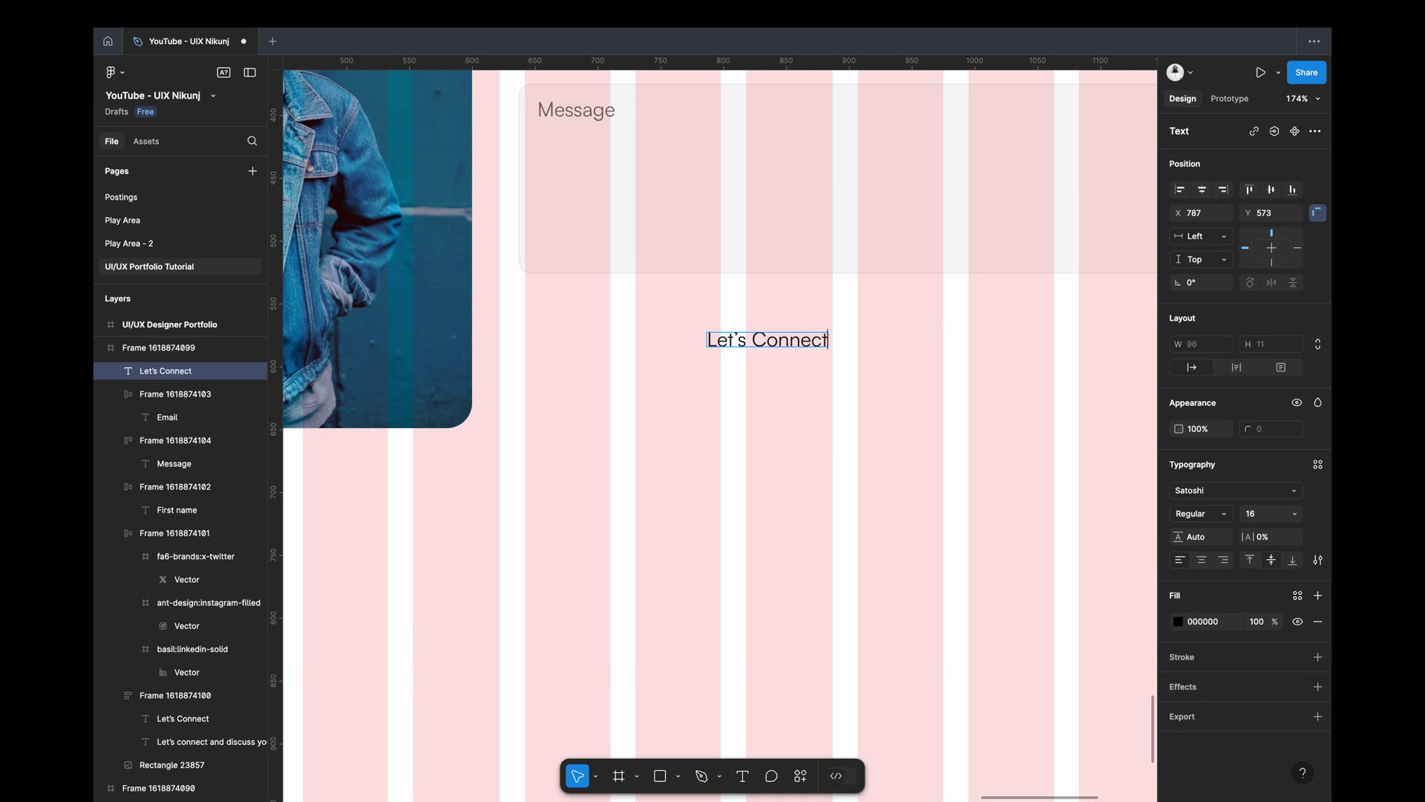
pyautogui.press('Escape')
pyautogui.hotkey('shift', 'a')
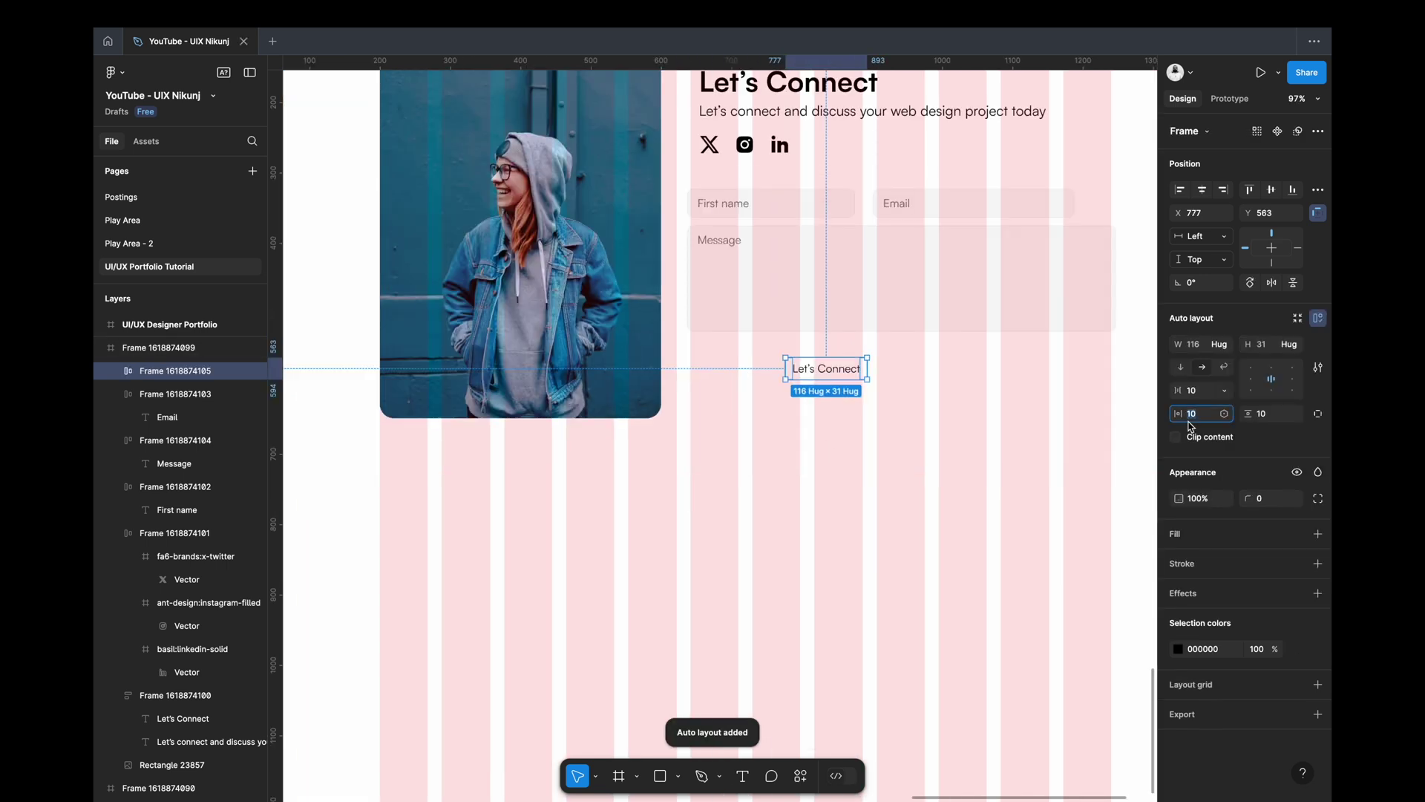
pyautogui.write('15')
pyautogui.press('Return')
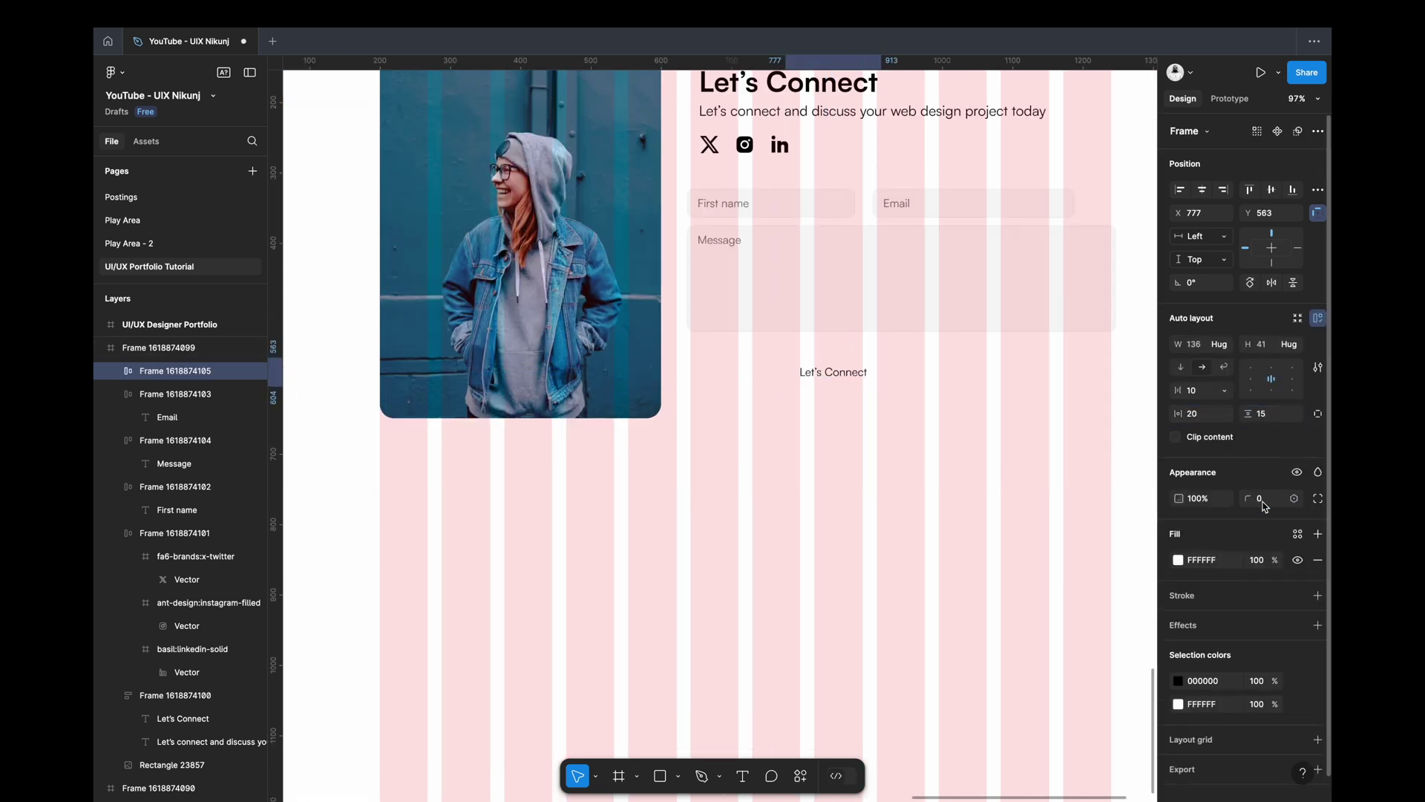
# Label the button 'Send Message' in Medium weight
pyautogui.doubleClick(831, 378)
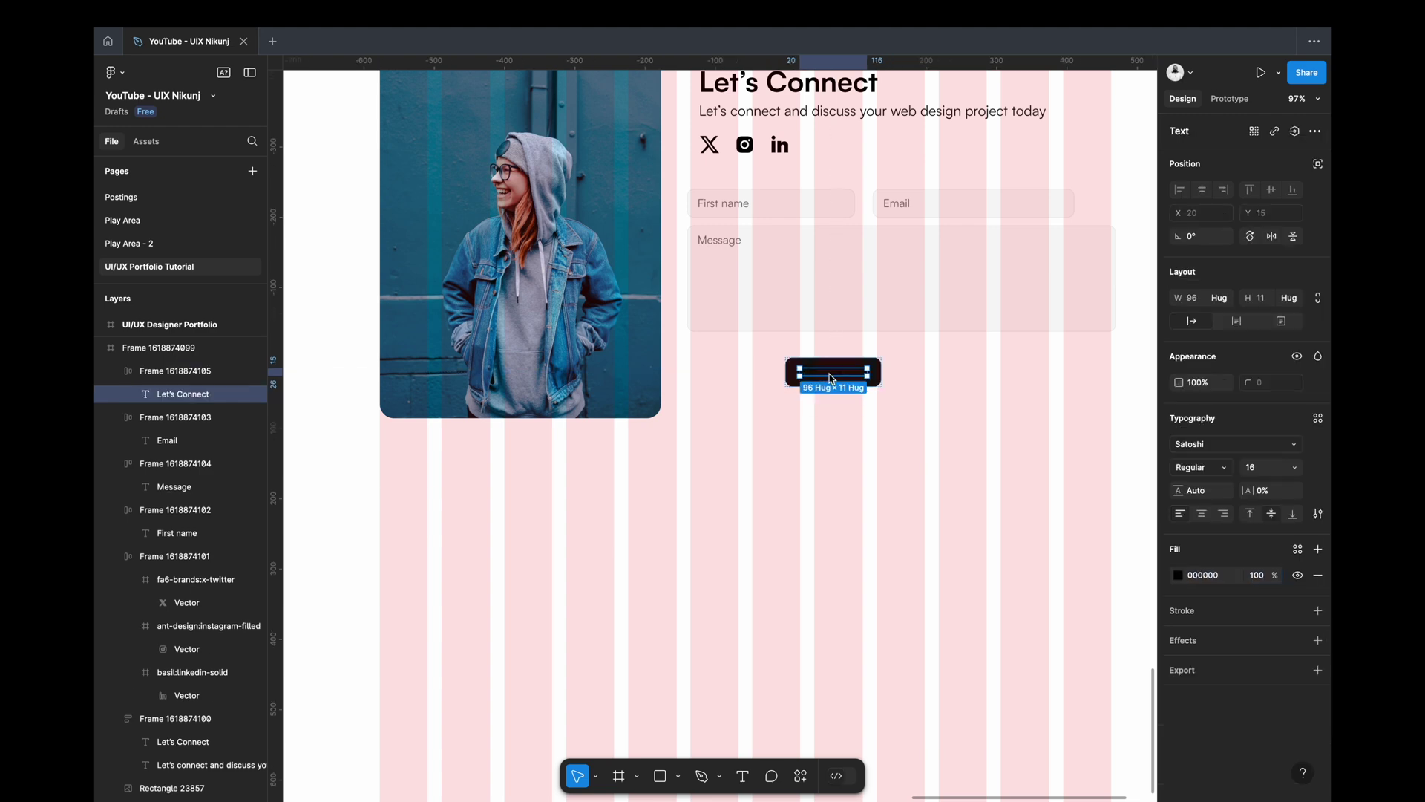
pyautogui.scroll(5, 849, 476)
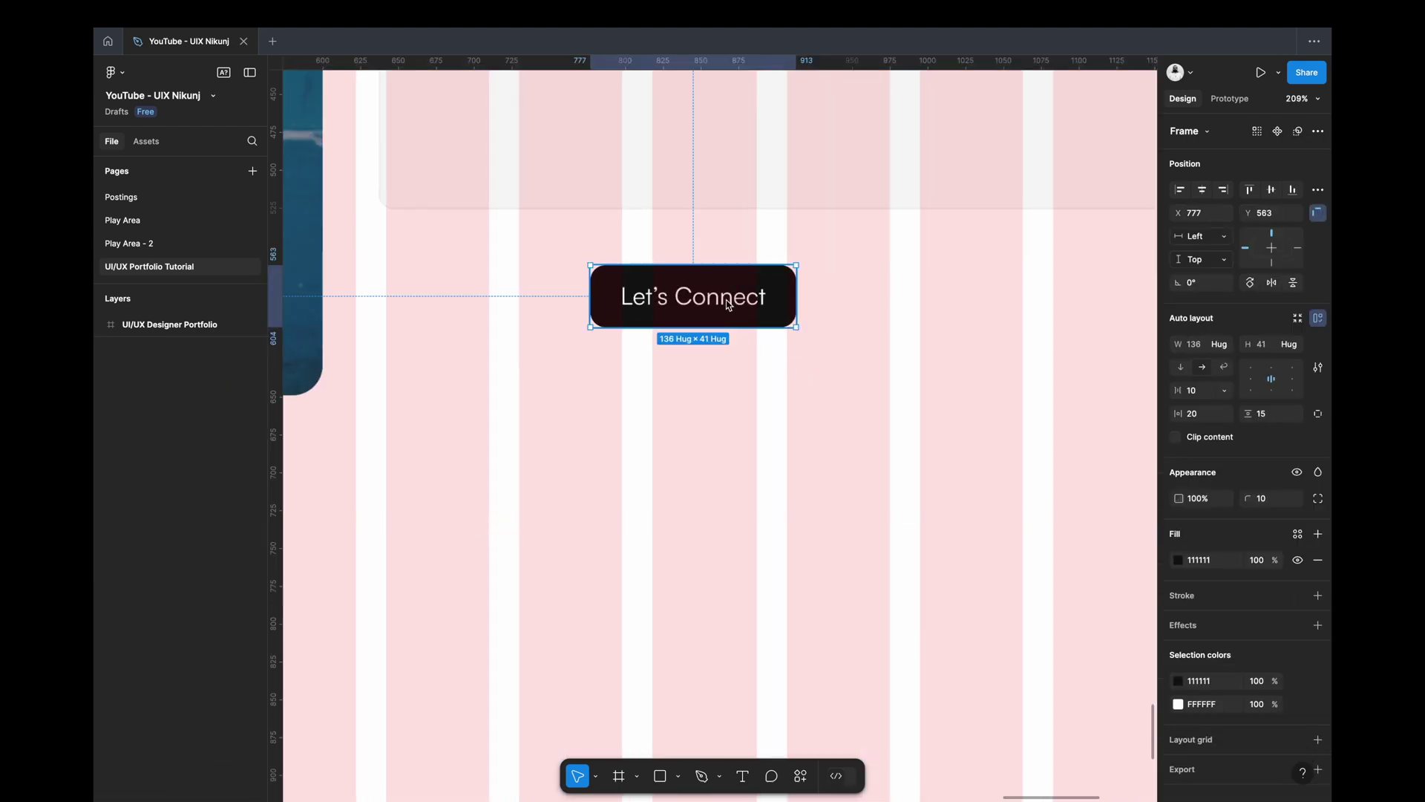
pyautogui.write('Send Message')
pyautogui.press('Escape')
pyautogui.click(1202, 467)
pyautogui.scroll(-3, 850, 359)
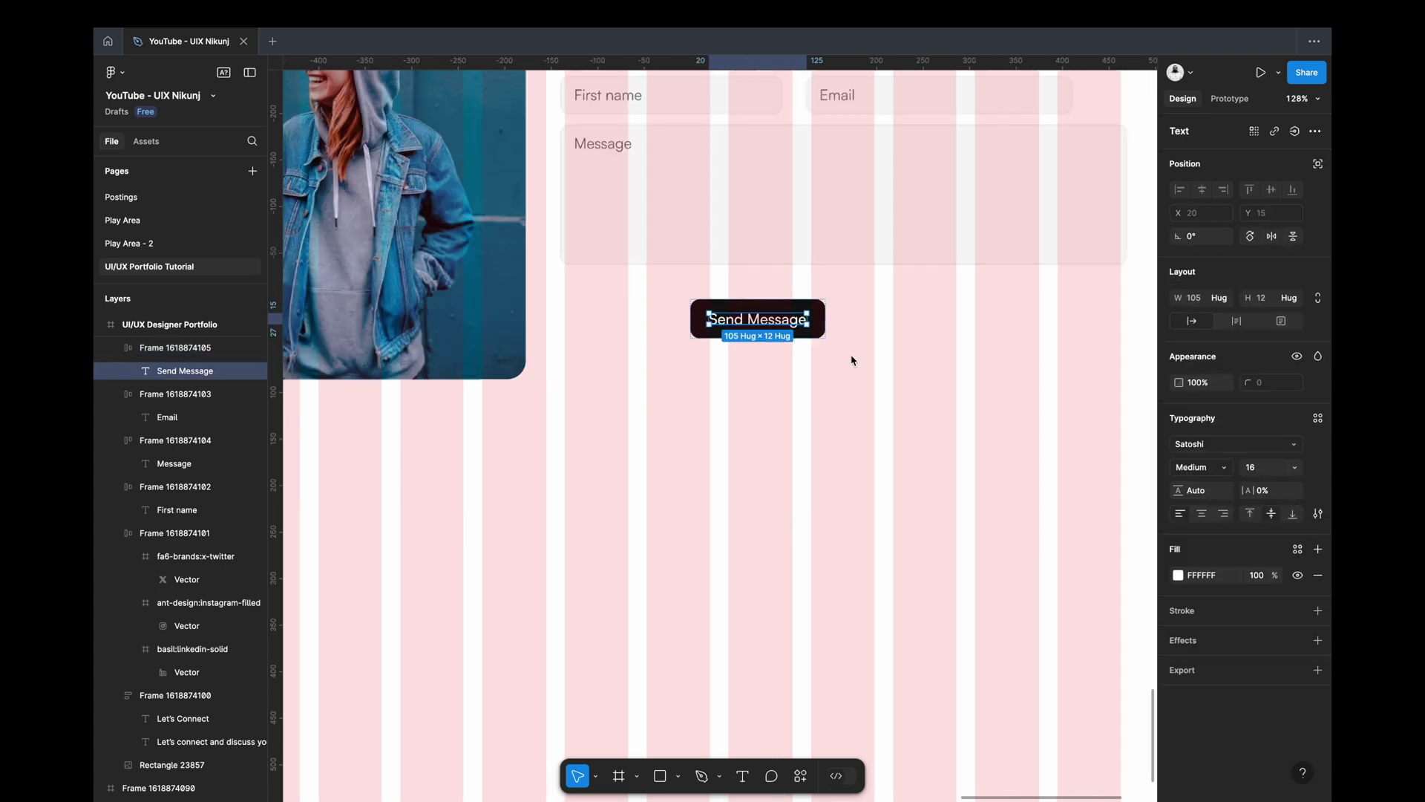
pyautogui.scroll(-3, 850, 359)
pyautogui.scroll(3, 854, 238)
# Group the First name, Email and Message fields with auto layout
pyautogui.click(739, 232)
pyautogui.keyDown('shift'); pyautogui.click(856, 230); pyautogui.keyUp('shift')
pyautogui.keyDown('shift'); pyautogui.click(811, 296); pyautogui.keyUp('shift')
pyautogui.hotkey('shift', 'a')
pyautogui.click(902, 230)
pyautogui.keyDown('shift'); pyautogui.click(712, 228); pyautogui.keyUp('shift')
# Set First name and Email widths to Fill, and stack heading, fields and button in auto layout
pyautogui.click(1225, 298)
pyautogui.click(1232, 325)
pyautogui.click(705, 154)
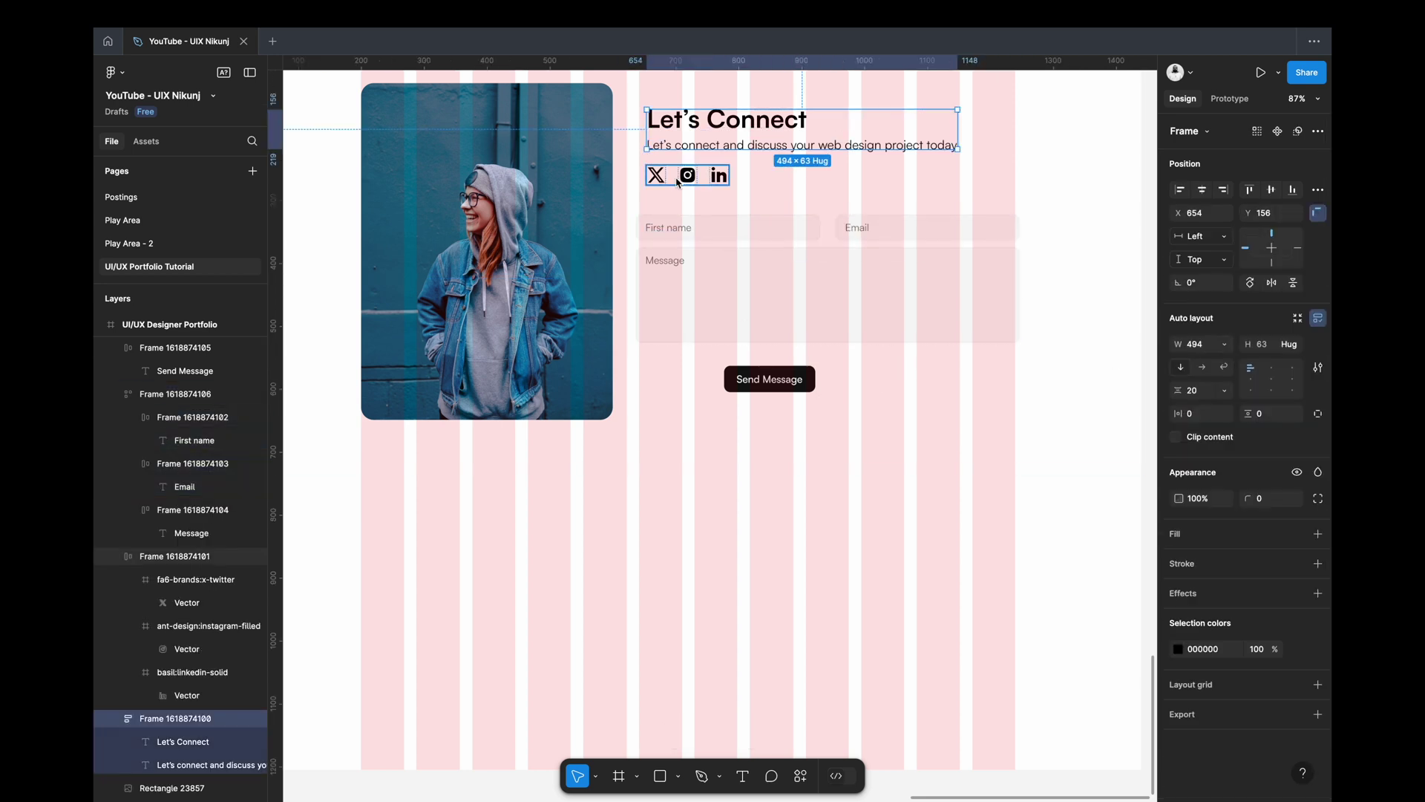
pyautogui.keyDown('shift'); pyautogui.click(735, 287); pyautogui.keyUp('shift')
pyautogui.keyDown('shift'); pyautogui.click(776, 377); pyautogui.keyUp('shift')
pyautogui.hotkey('shift', 'a')
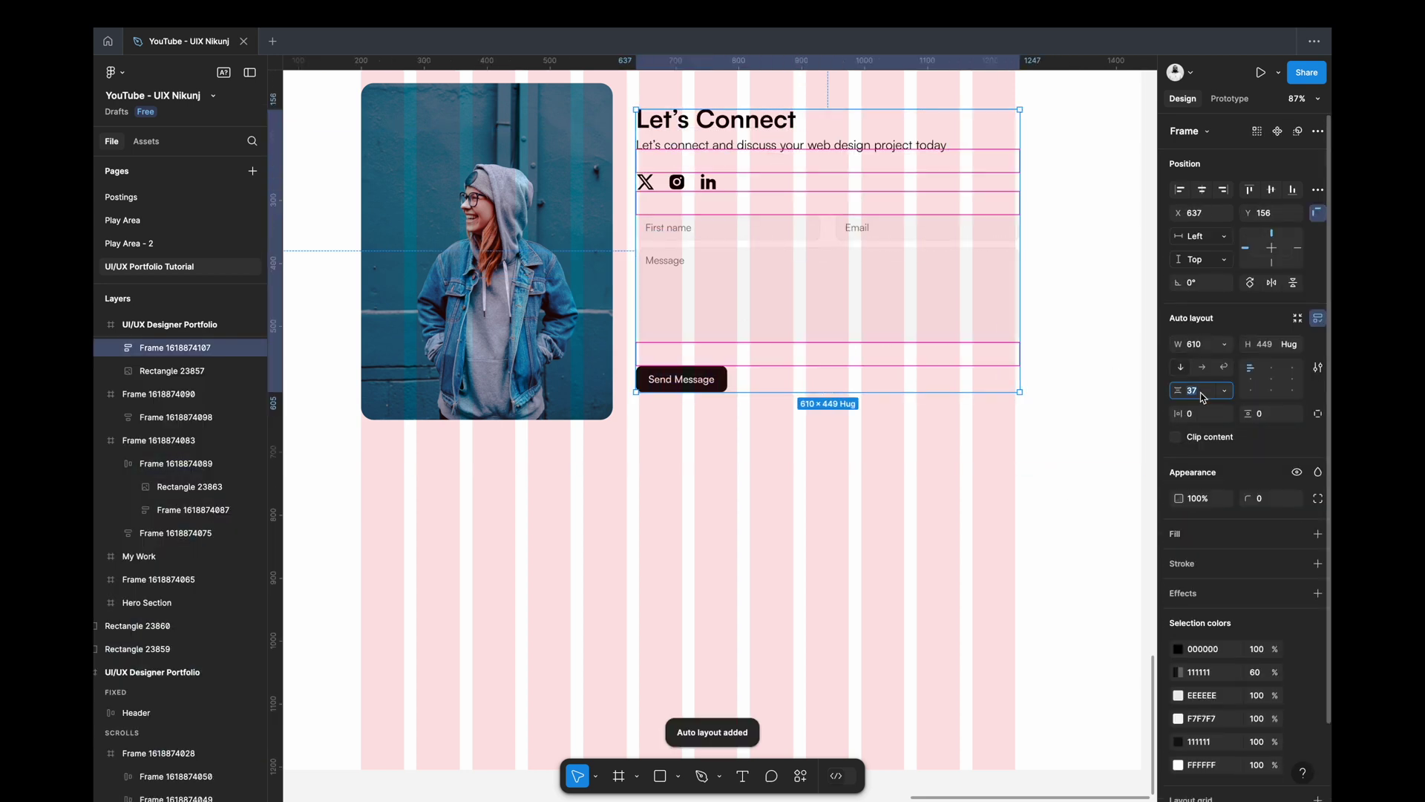
# Group the portrait photo and form column into one auto-layout row with set spacing
pyautogui.press('Escape')
pyautogui.scroll(-3, 891, 265)
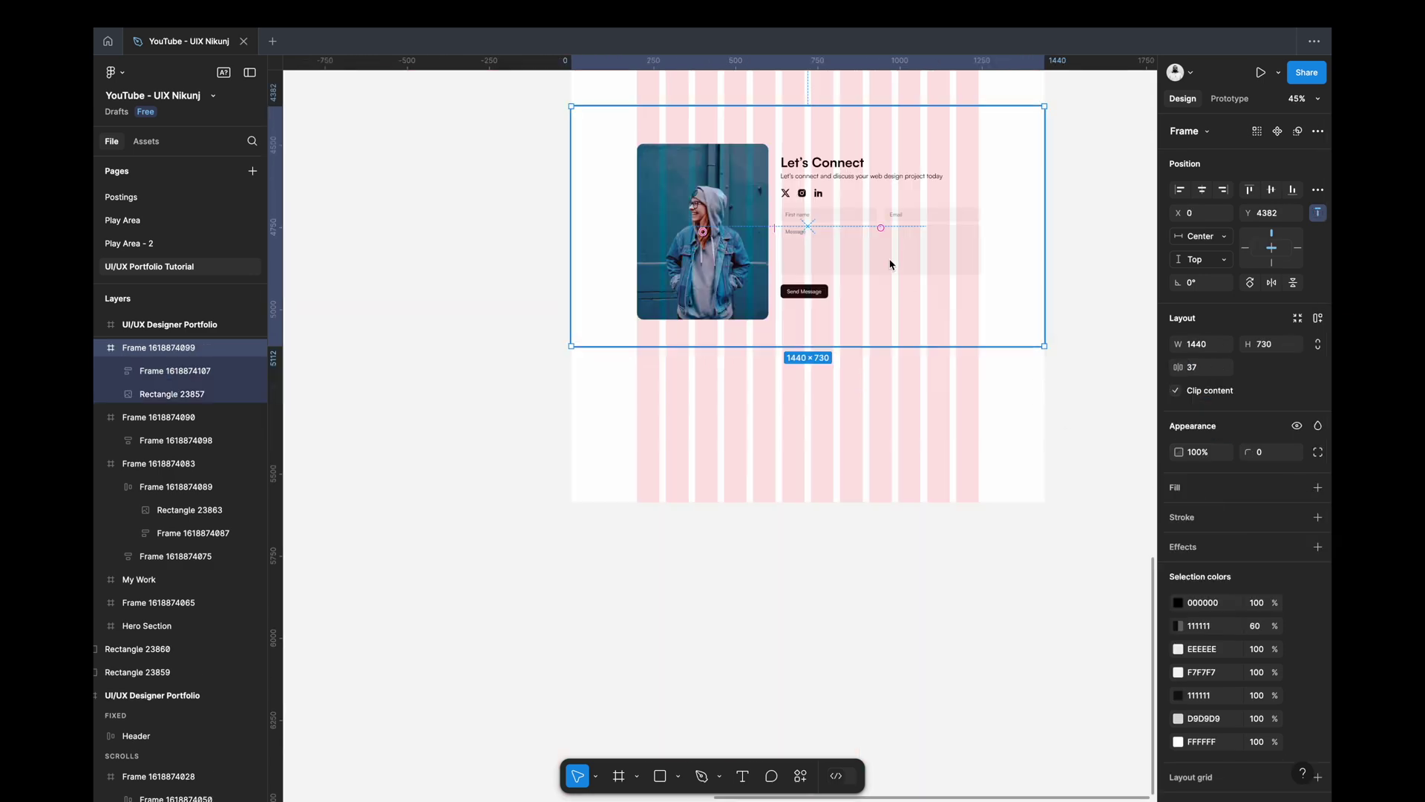
pyautogui.click(579, 297)
pyautogui.keyDown('shift'); pyautogui.click(816, 334); pyautogui.keyUp('shift')
pyautogui.hotkey('shift', 'a')
pyautogui.click(1200, 392)
# Give the contact section a faint 000000 tint at 2% and start footer text below
pyautogui.press('Escape')
pyautogui.press('Escape')
pyautogui.scroll(-3, 827, 446)
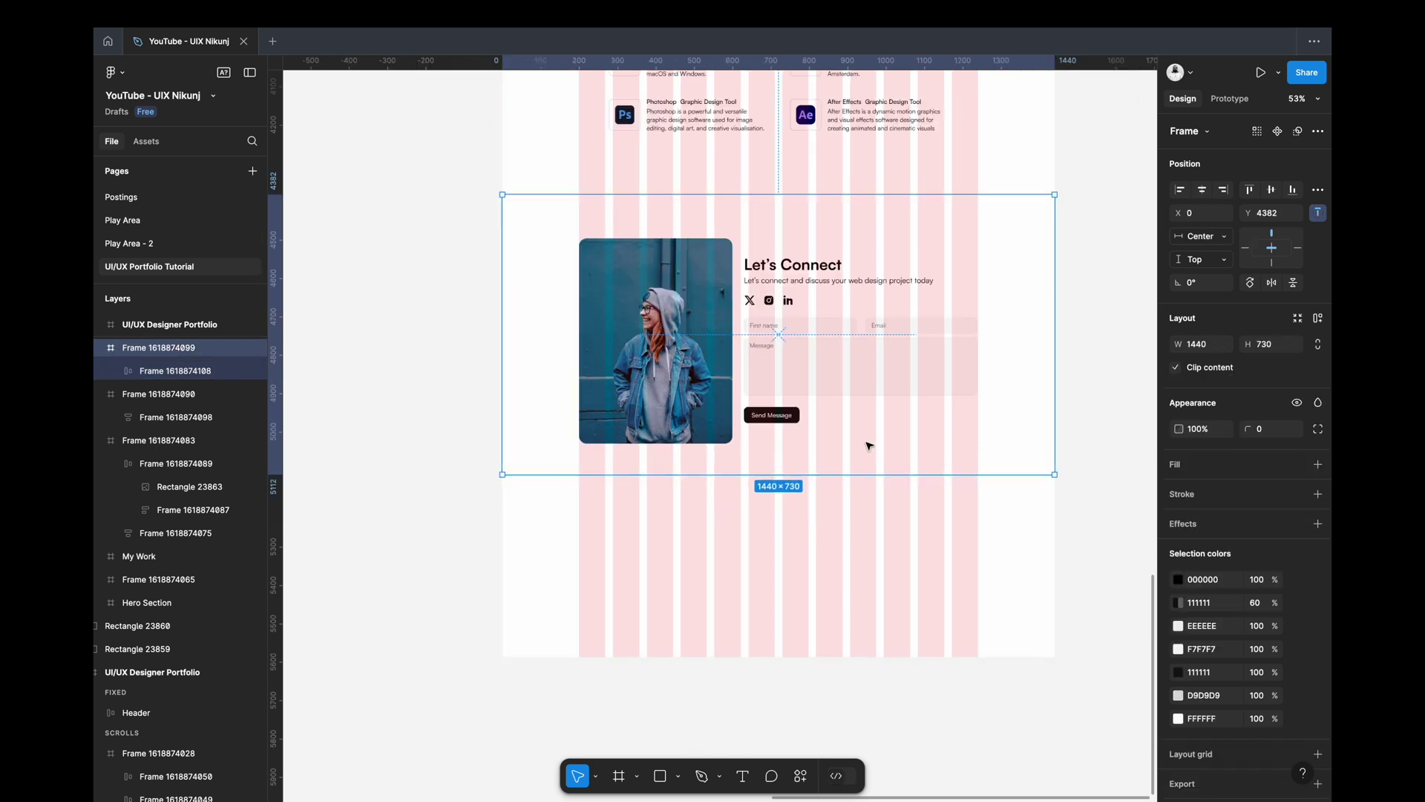
pyautogui.write('100')
pyautogui.press('Return')
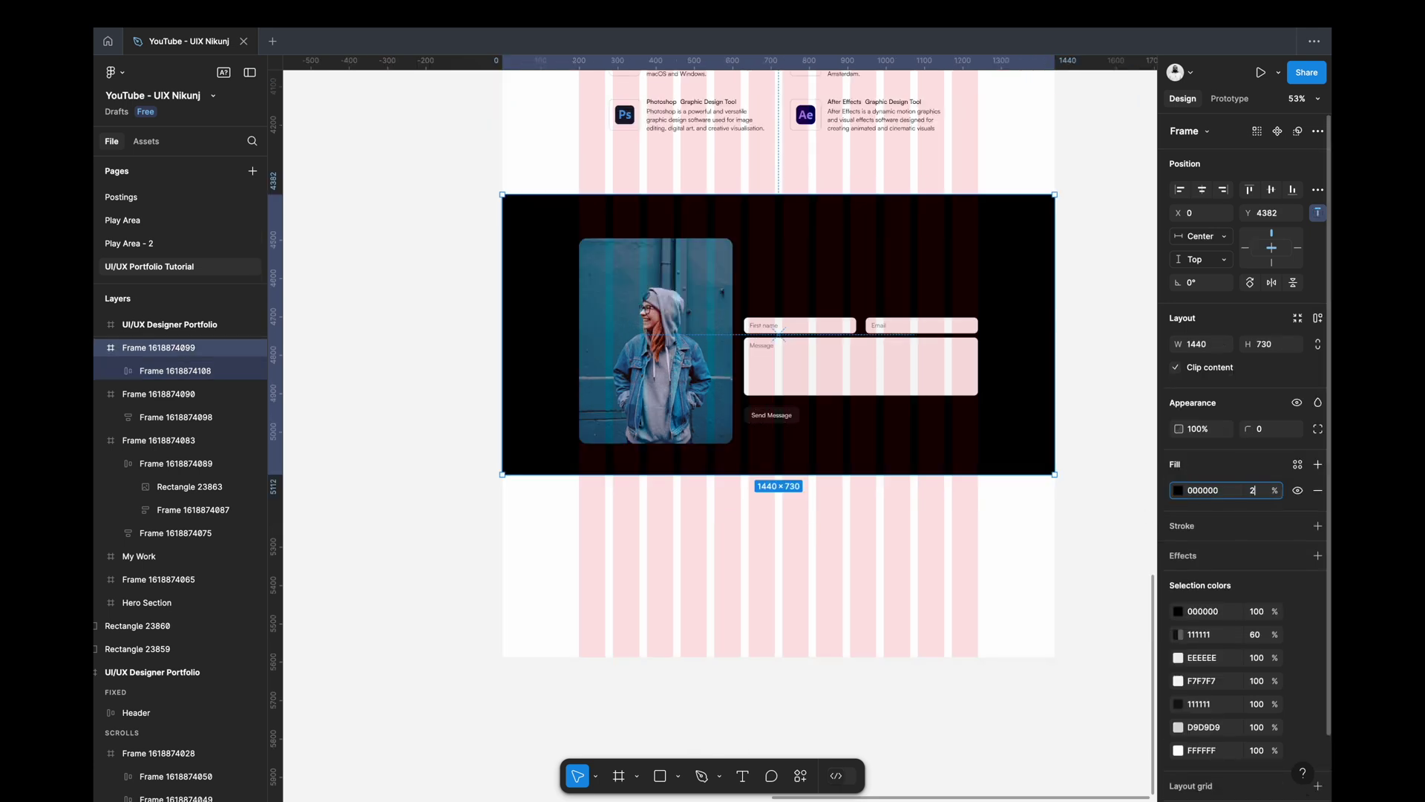
pyautogui.click(939, 563)
pyautogui.scroll(2, 939, 562)
pyautogui.scroll(5, 866, 433)
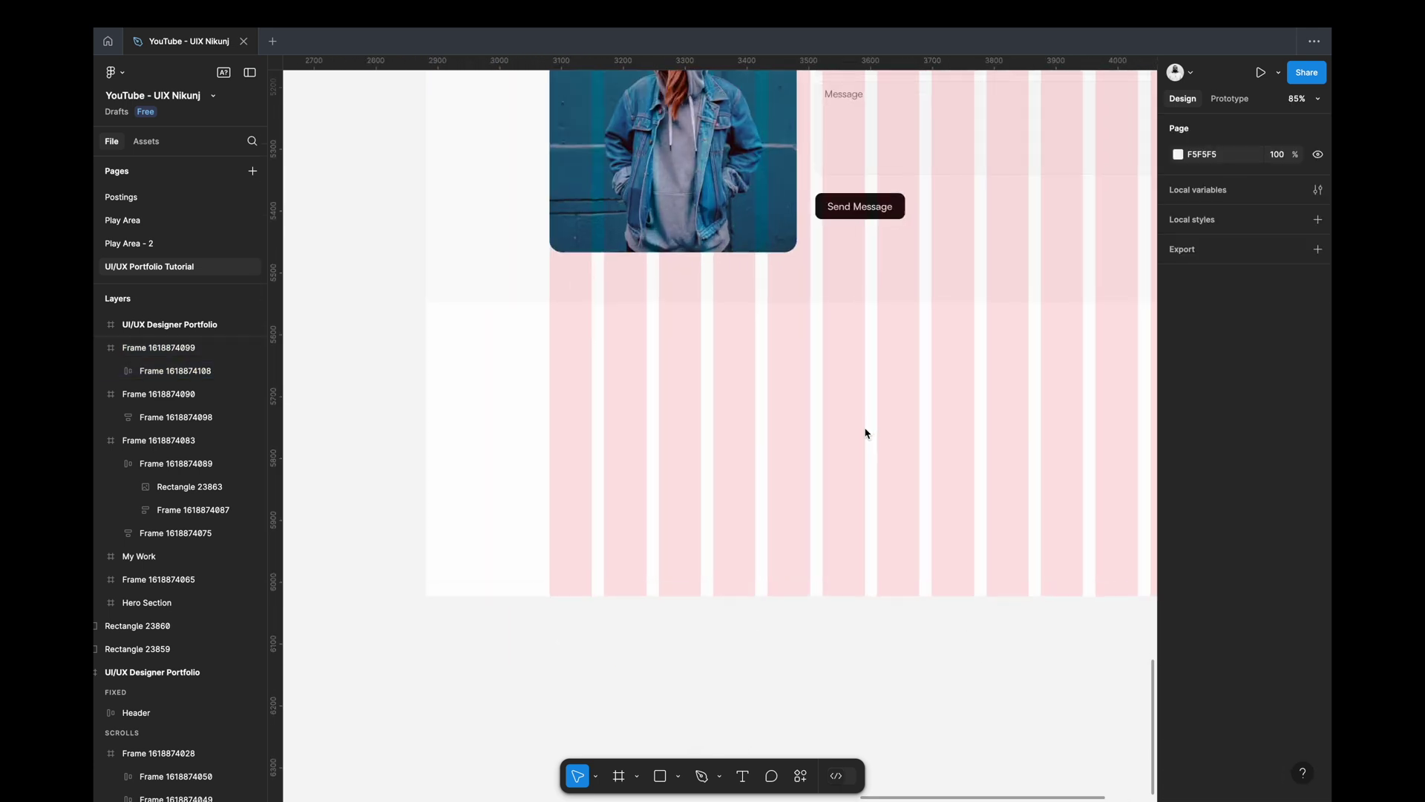
pyautogui.scroll(3, 777, 351)
pyautogui.click(740, 348)
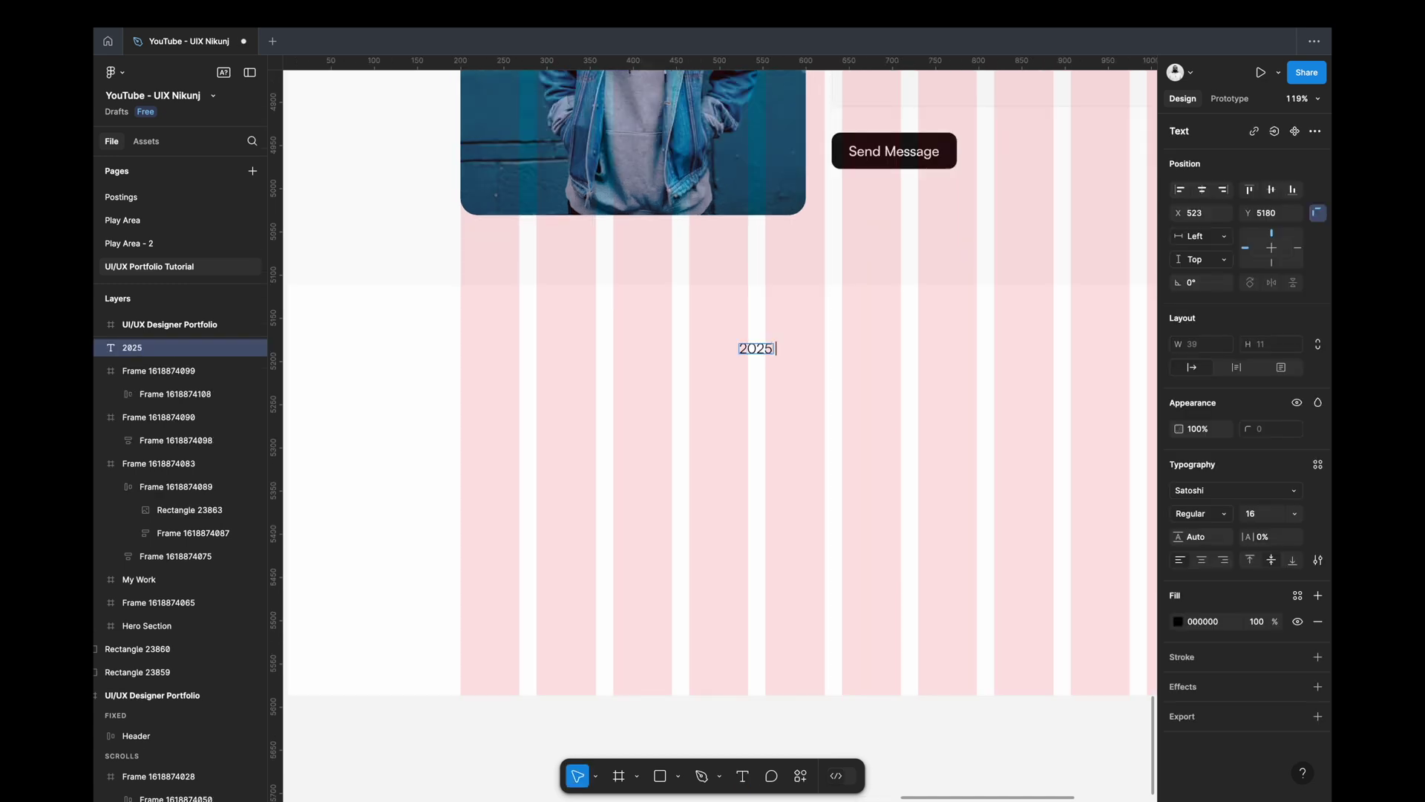
# Finish typing the designer's name in the footer credit line and set it to Medium weight
pyautogui.write('R.')
pyautogui.scroll(5, 954, 302)
pyautogui.hscroll(-2, 569, 379)
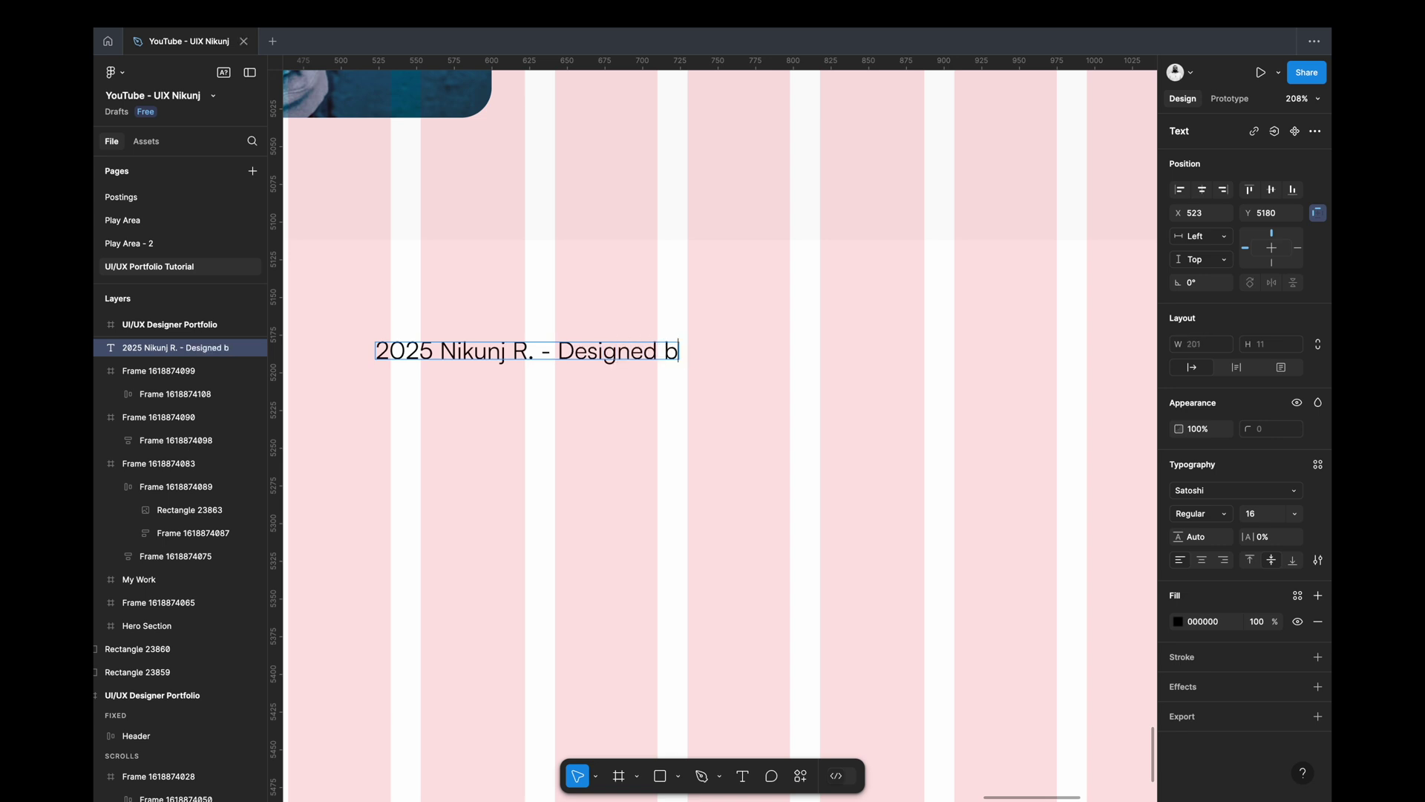
pyautogui.write('ikunj')
pyautogui.press('Escape')
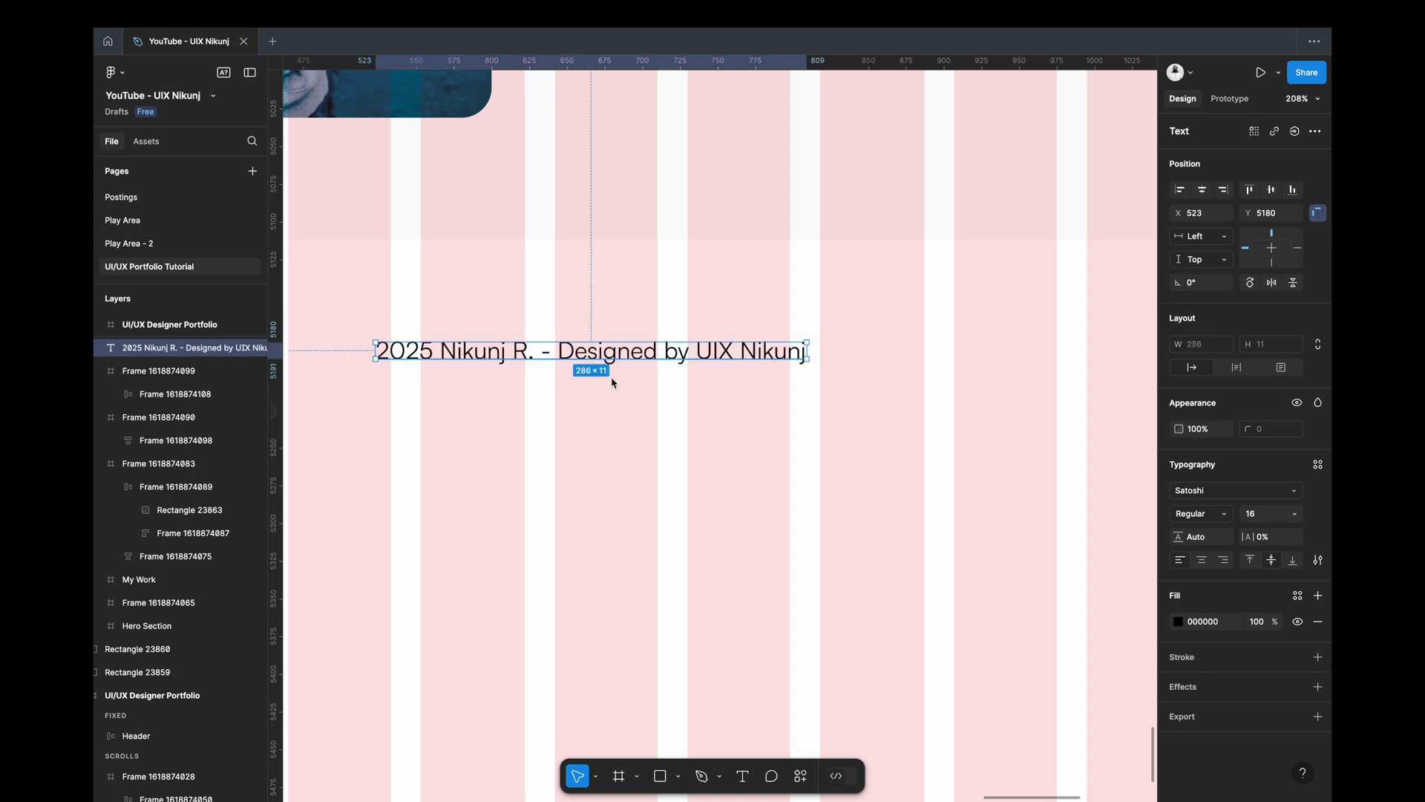
pyautogui.scroll(-5, 617, 421)
pyautogui.click(1200, 514)
pyautogui.click(1211, 536)
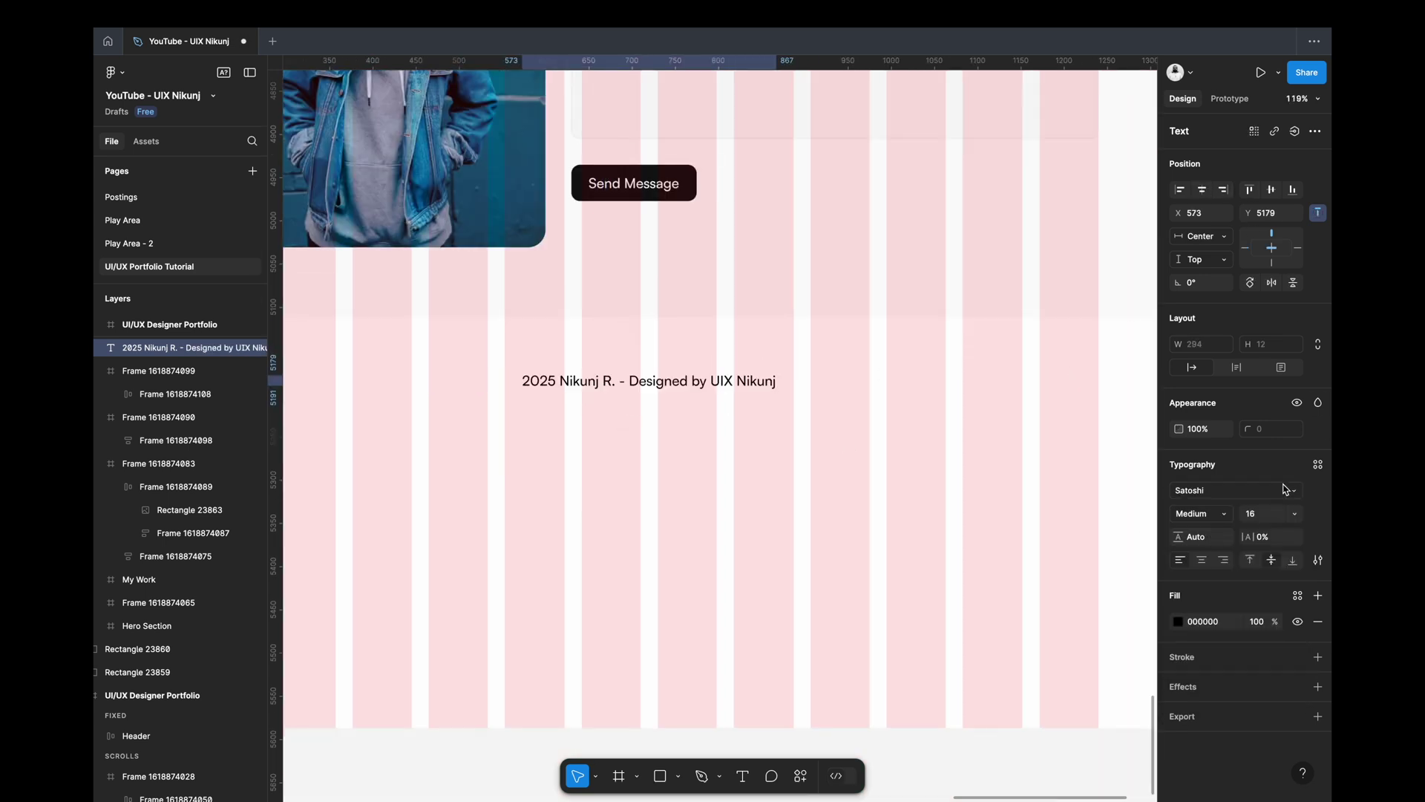
# Shorten the portfolio page frame by raising its bottom edge
pyautogui.scroll(-3, 815, 421)
pyautogui.scroll(-3, 792, 519)
pyautogui.press('Escape')
pyautogui.moveTo(782, 559); pyautogui.dragTo(777, 420)
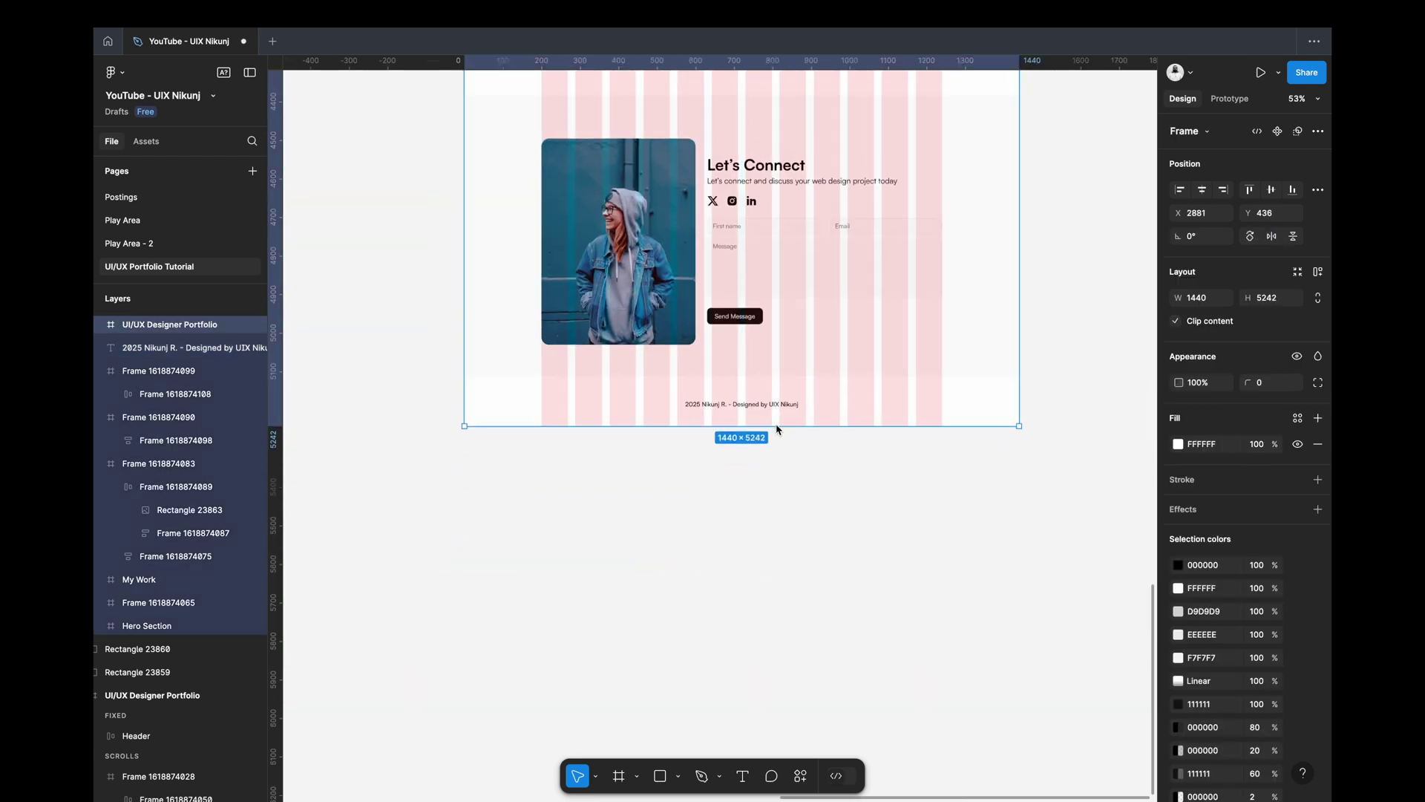
# Move the footer credit line up toward the form and trim the frame to end just below it (height 5209)
pyautogui.scroll(5, 777, 420)
pyautogui.click(767, 391)
pyautogui.press('Return')
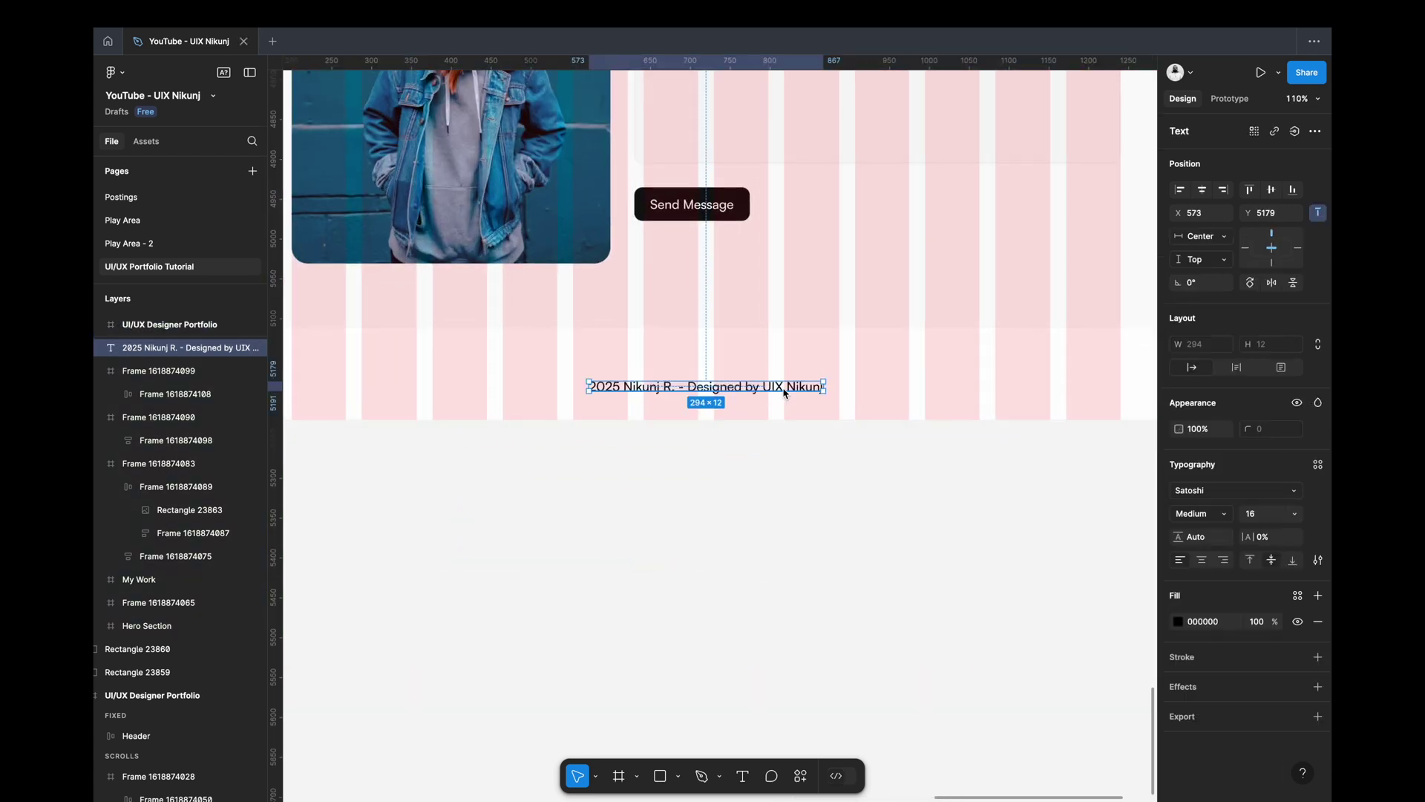
pyautogui.press('Escape')
pyautogui.moveTo(783, 390); pyautogui.dragTo(785, 371)
pyautogui.press('Escape')
pyautogui.moveTo(767, 420); pyautogui.dragTo(766, 405)
# Select the My Experience section frame on the page
pyautogui.scroll(-3, 767, 404)
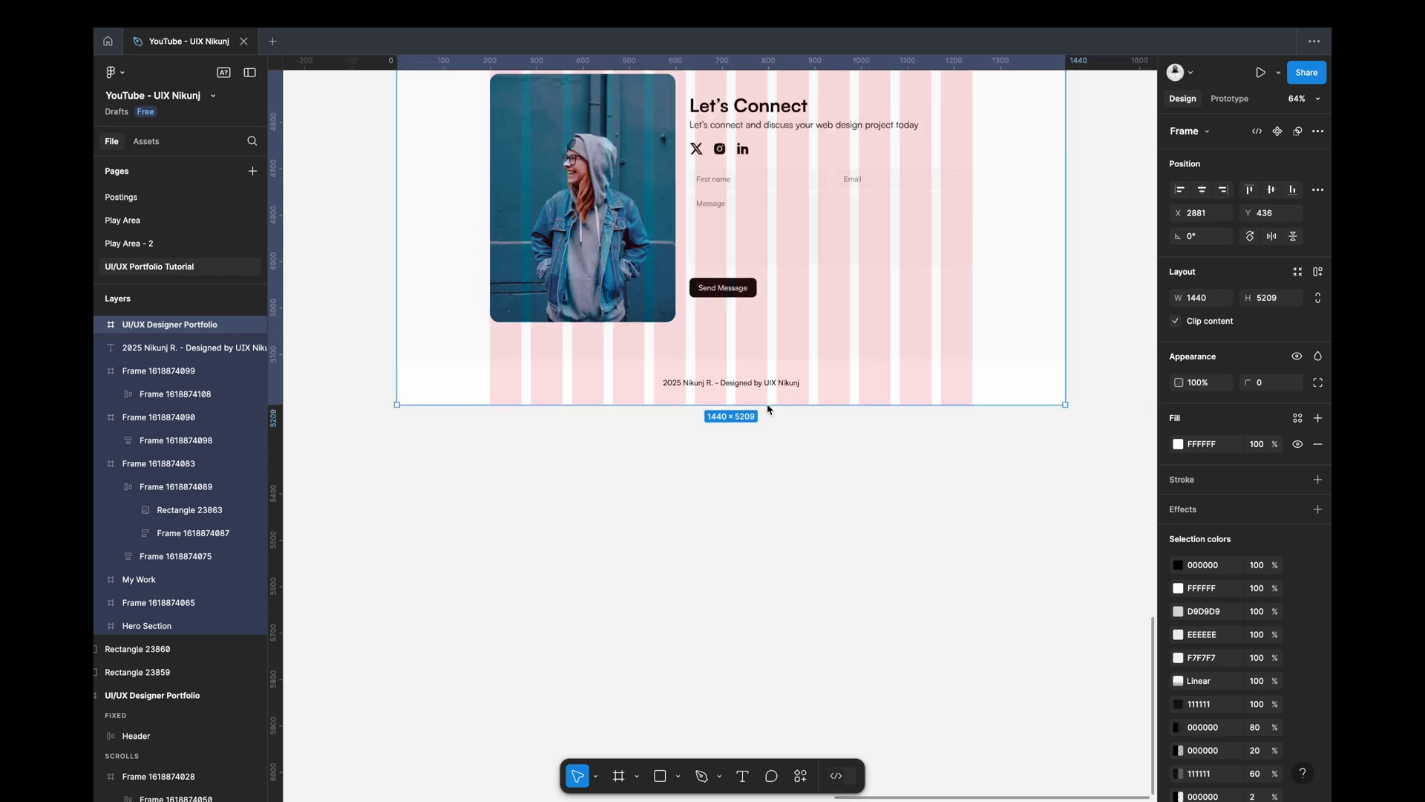
pyautogui.scroll(5, 767, 405)
pyautogui.scroll(3, 712, 371)
pyautogui.click(711, 314)
pyautogui.scroll(3, 711, 314)
pyautogui.click(711, 314)
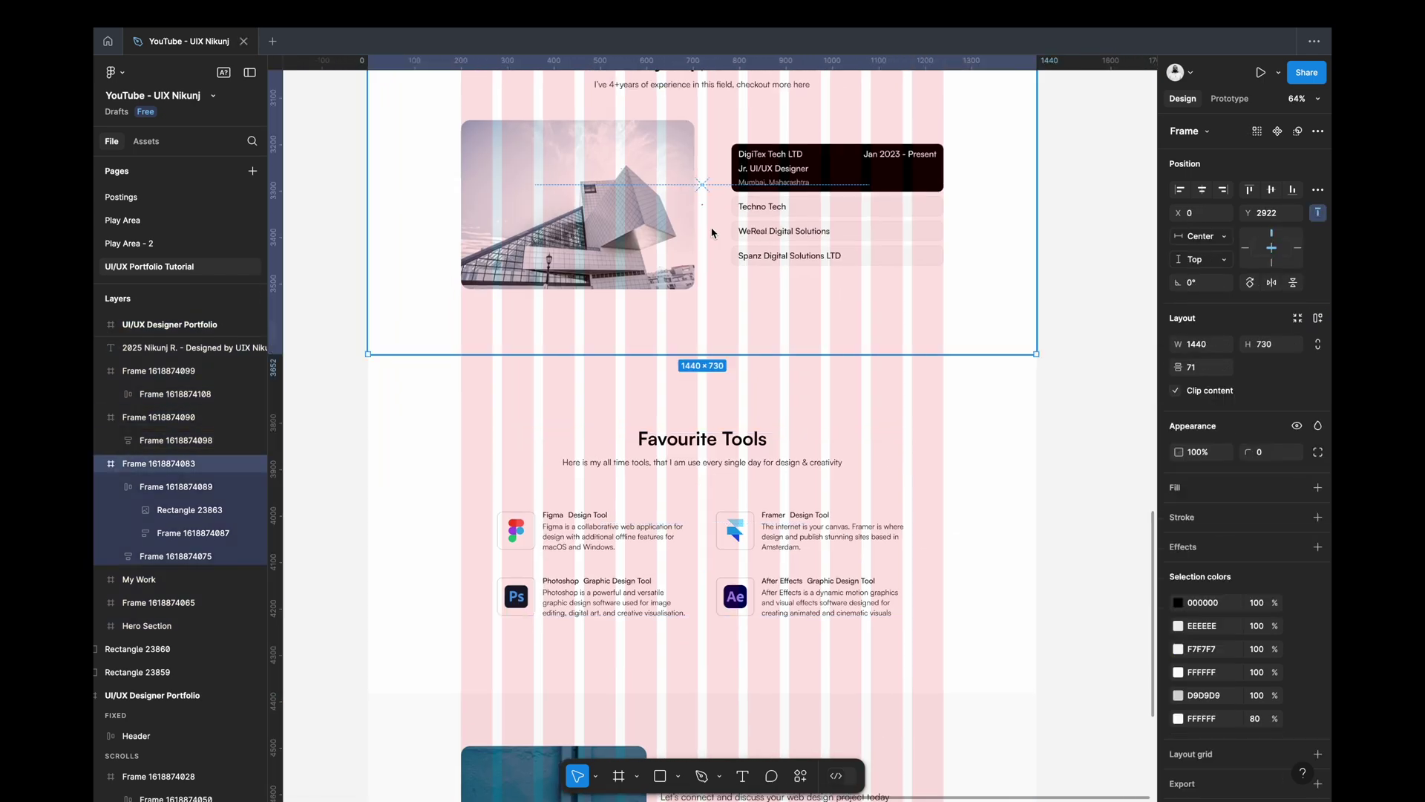
# Zoom out to review the whole page and select the top-level portfolio frame
pyautogui.scroll(5, 742, 371)
pyautogui.scroll(4, 742, 371)
pyautogui.scroll(-3, 767, 421)
pyautogui.scroll(-5, 767, 421)
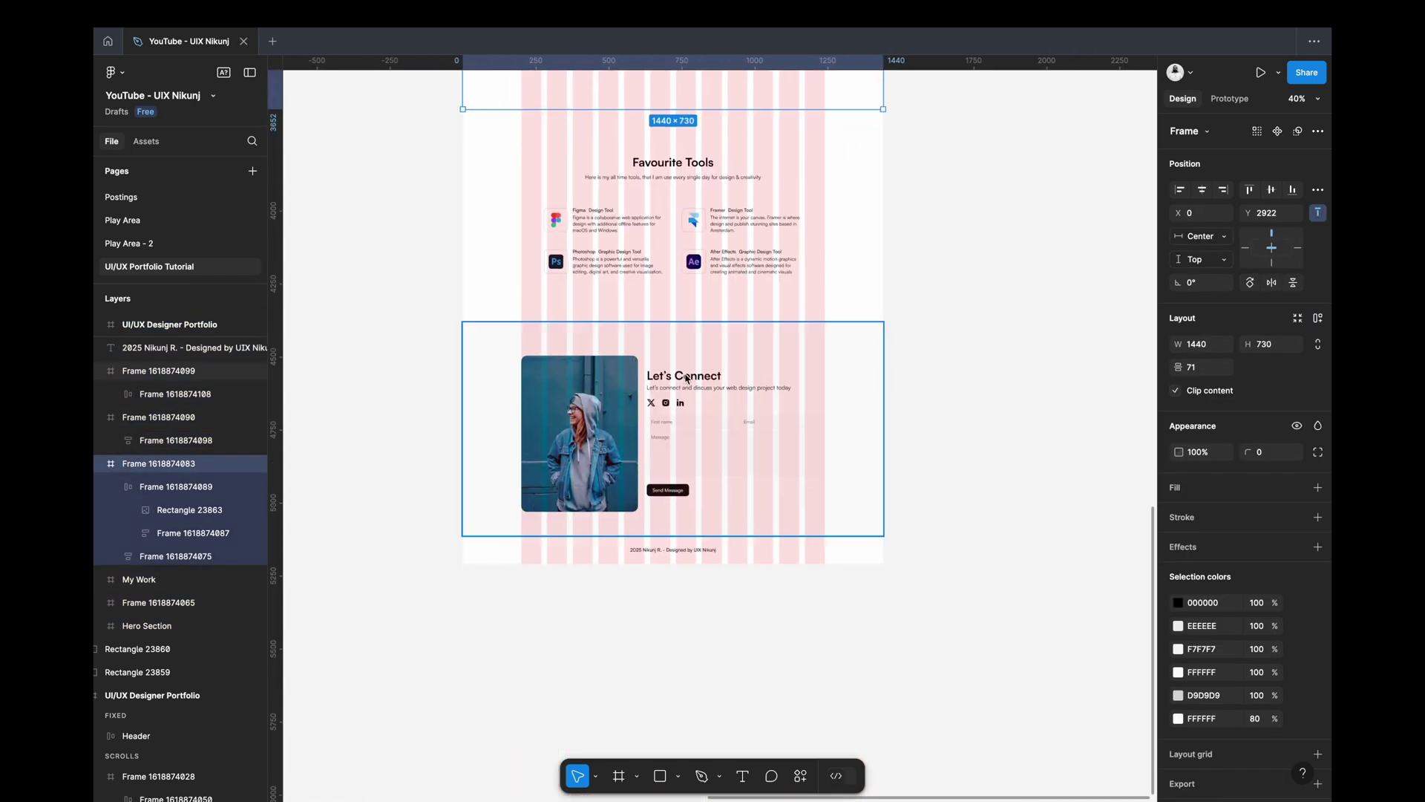
pyautogui.scroll(5, 684, 375)
pyautogui.scroll(3, 684, 375)
pyautogui.scroll(-5, 685, 379)
pyautogui.scroll(-5, 685, 378)
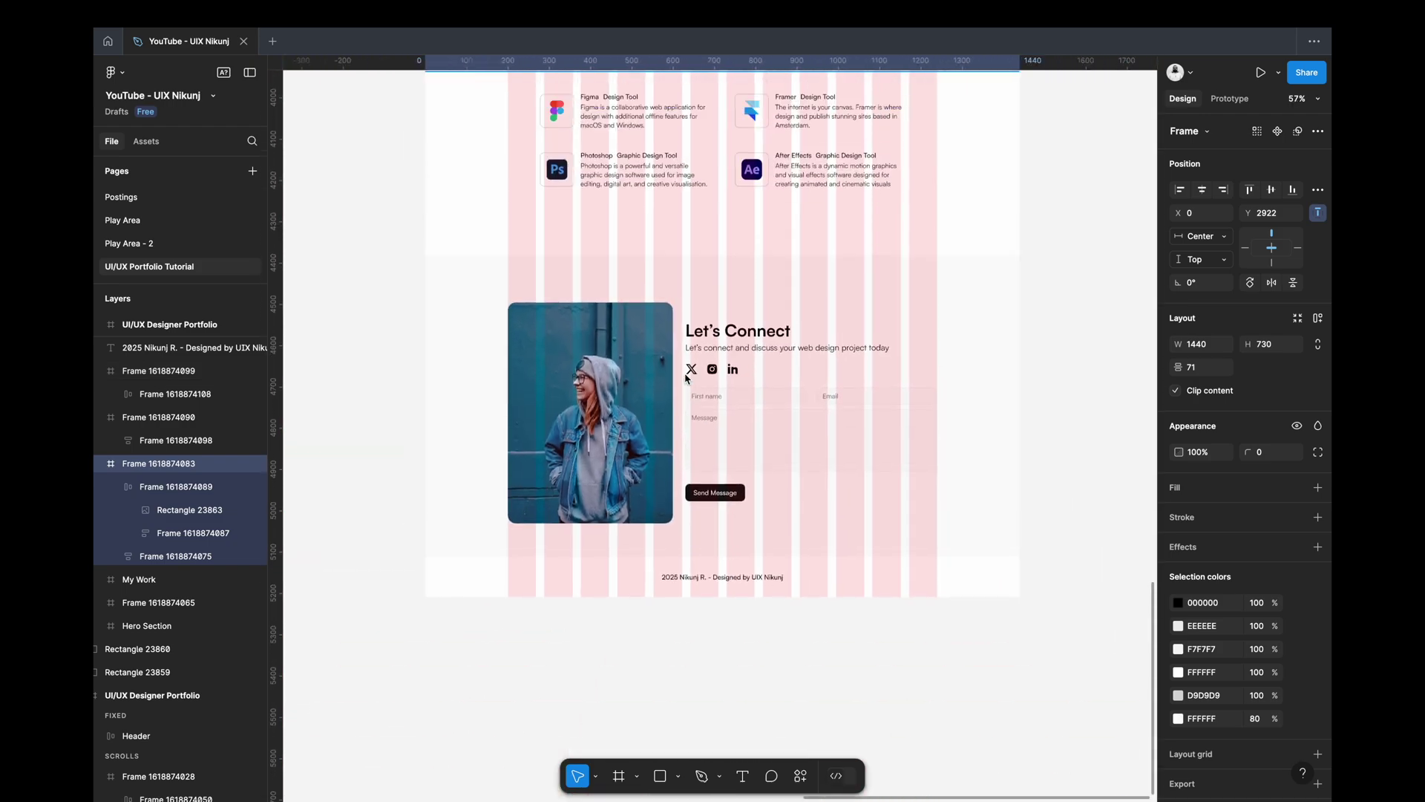
pyautogui.scroll(3, 787, 295)
pyautogui.scroll(5, 787, 295)
pyautogui.scroll(3, 788, 295)
pyautogui.scroll(5, 787, 295)
pyautogui.scroll(5, 668, 260)
pyautogui.scroll(5, 520, 215)
pyautogui.click(518, 213)
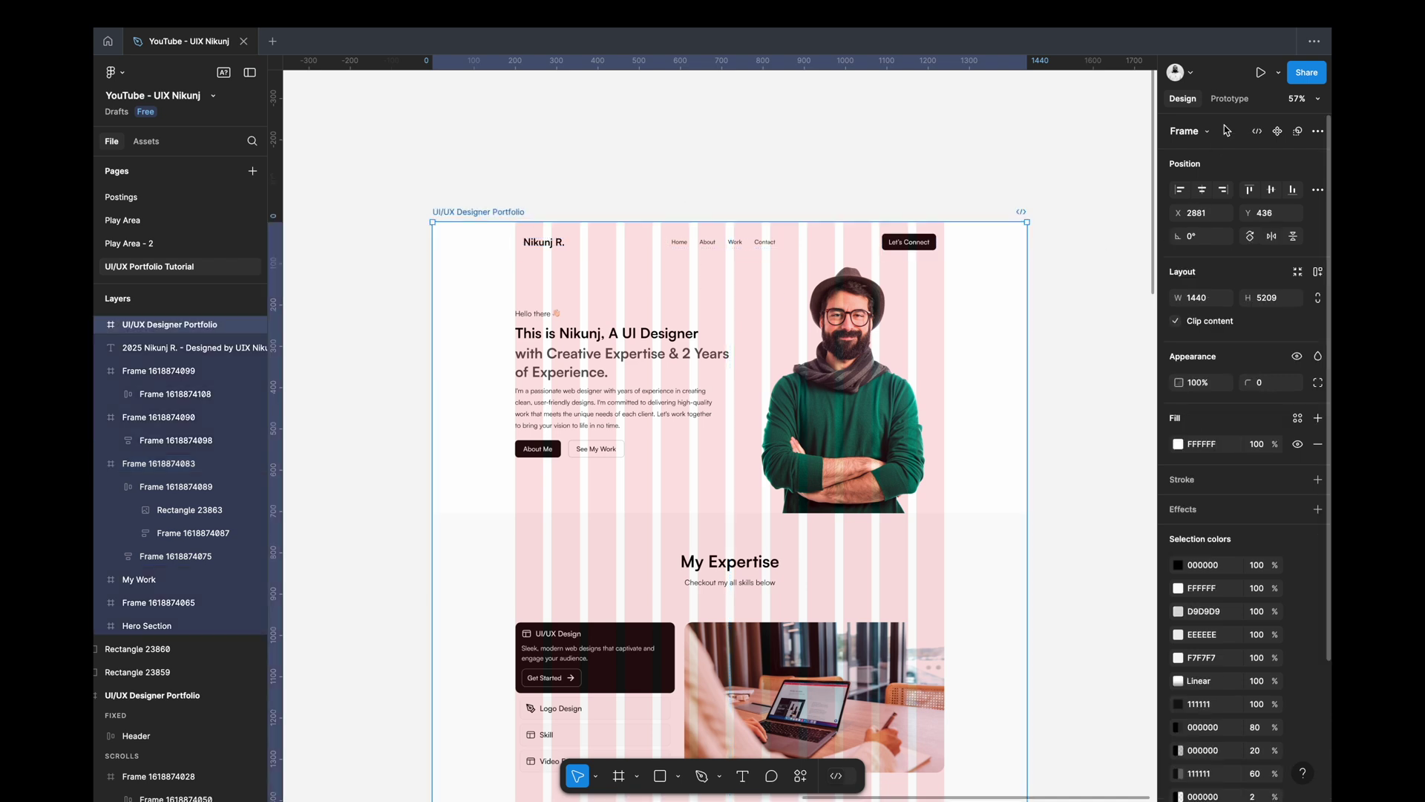
# Launch the prototype preview and scroll down through every section to the Let's Connect form and footer
pyautogui.click(1261, 74)
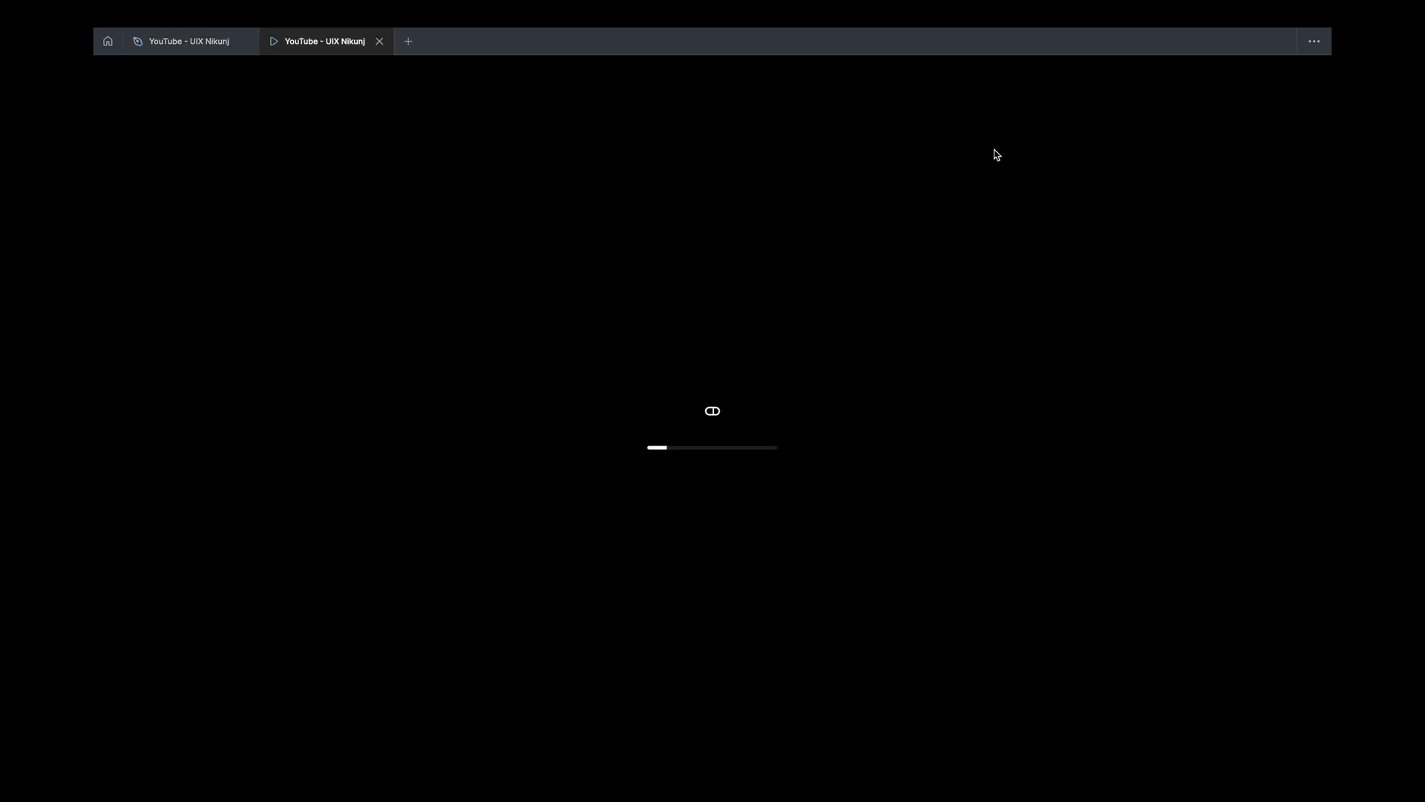
pyautogui.scroll(-2, 915, 535)
pyautogui.scroll(-2, 916, 539)
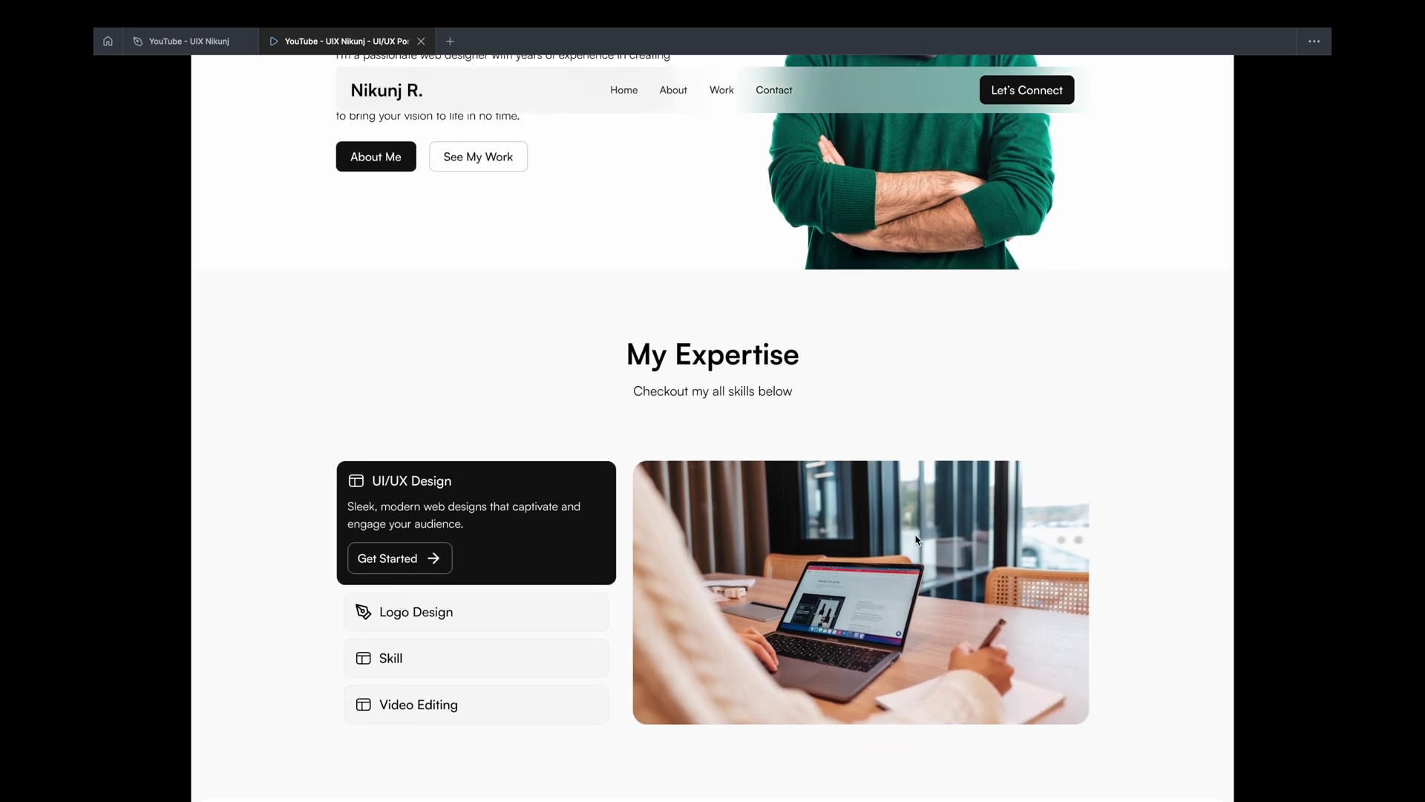
pyautogui.scroll(-2, 917, 539)
pyautogui.scroll(-1, 916, 539)
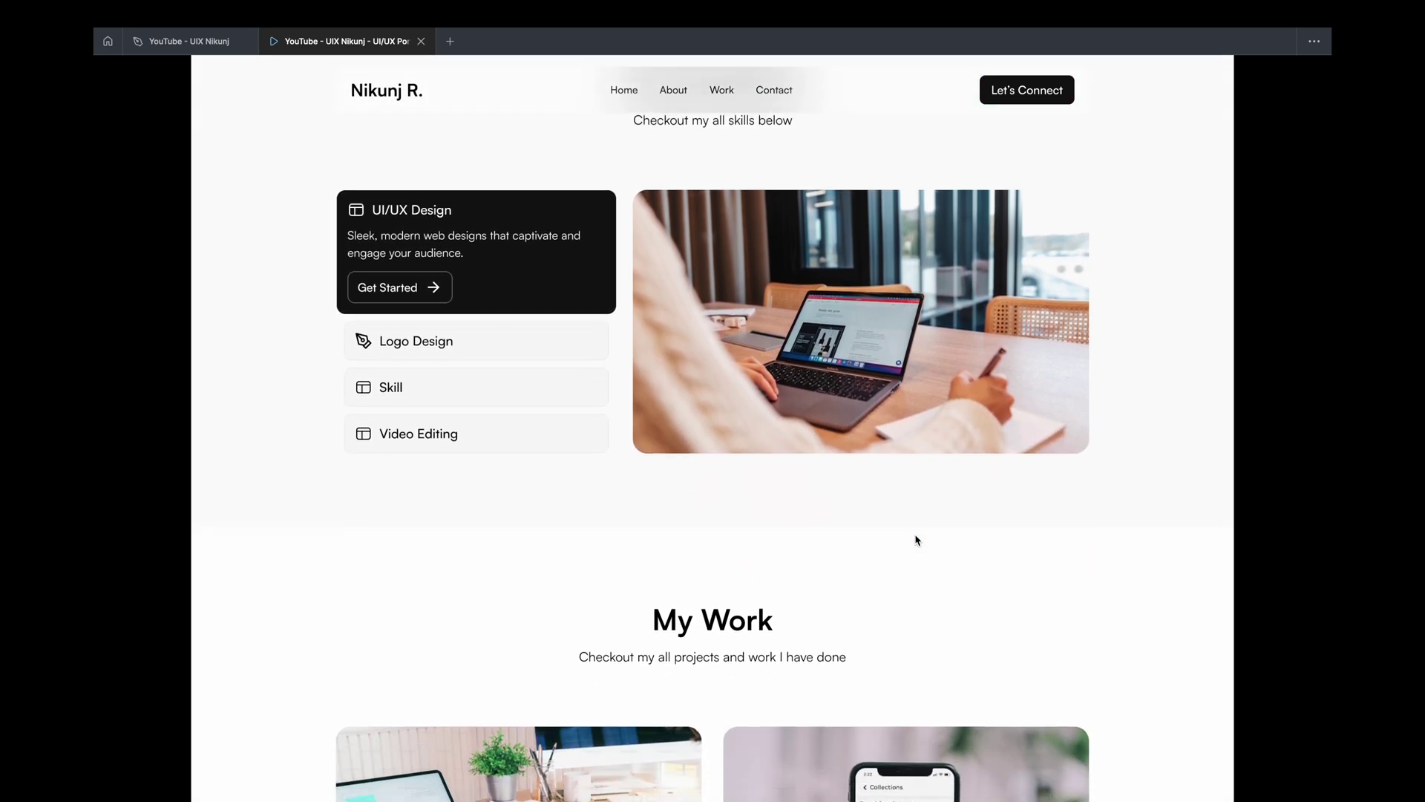
pyautogui.scroll(-1, 917, 540)
pyautogui.scroll(-1, 917, 539)
pyautogui.scroll(-2, 917, 540)
pyautogui.scroll(-1, 917, 540)
pyautogui.scroll(-1, 917, 540)
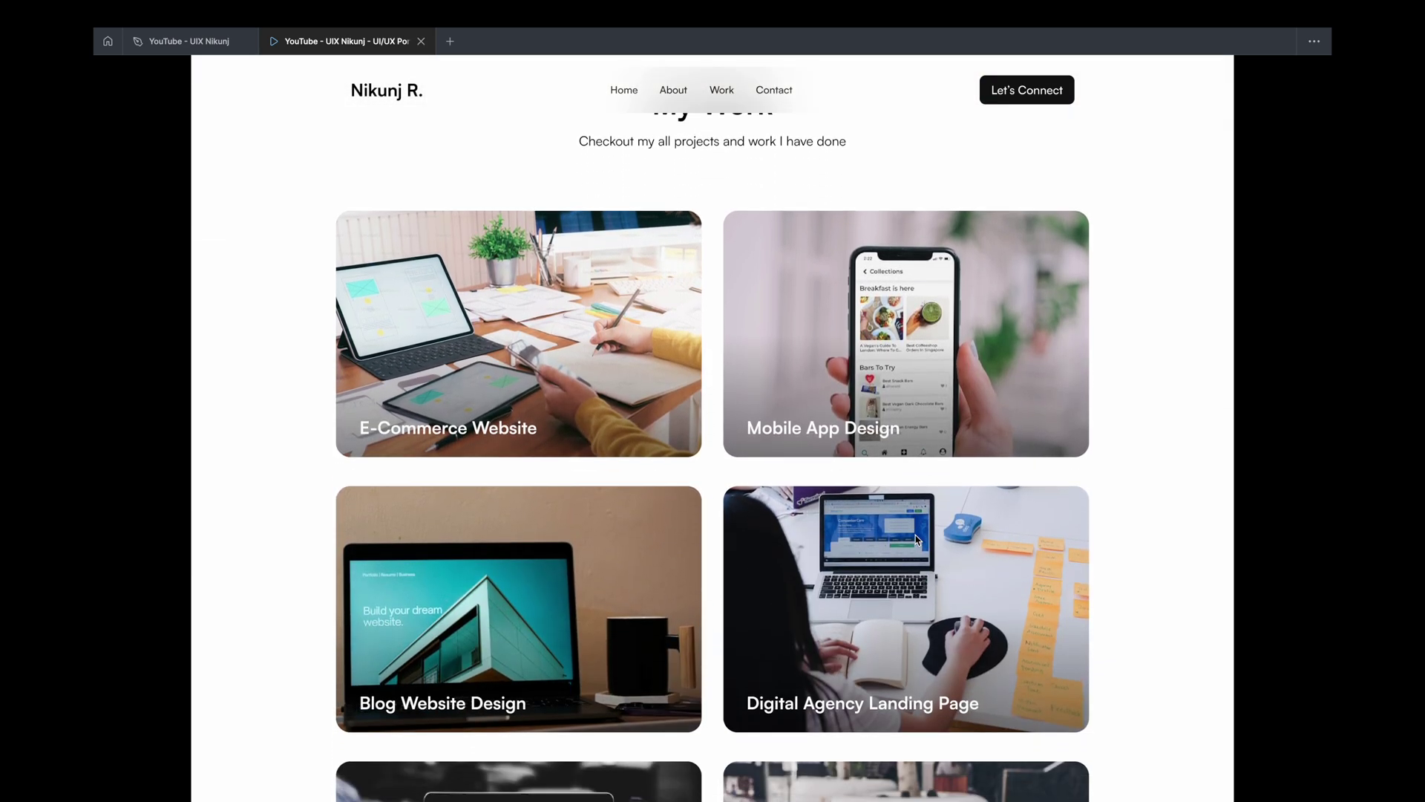
pyautogui.scroll(-2, 917, 540)
pyautogui.scroll(-1, 917, 540)
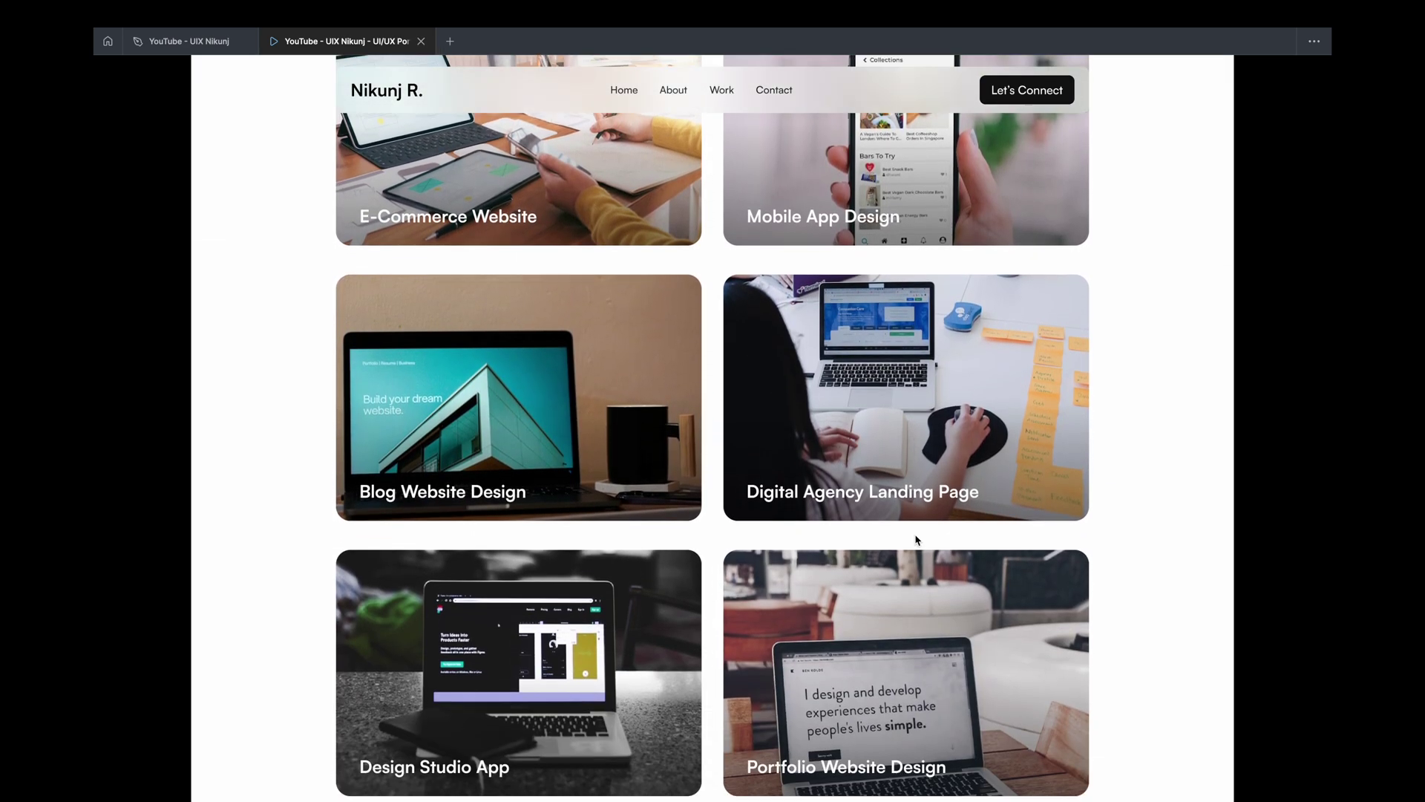
pyautogui.scroll(-1, 916, 539)
pyautogui.scroll(-2, 917, 539)
pyautogui.scroll(-1, 916, 540)
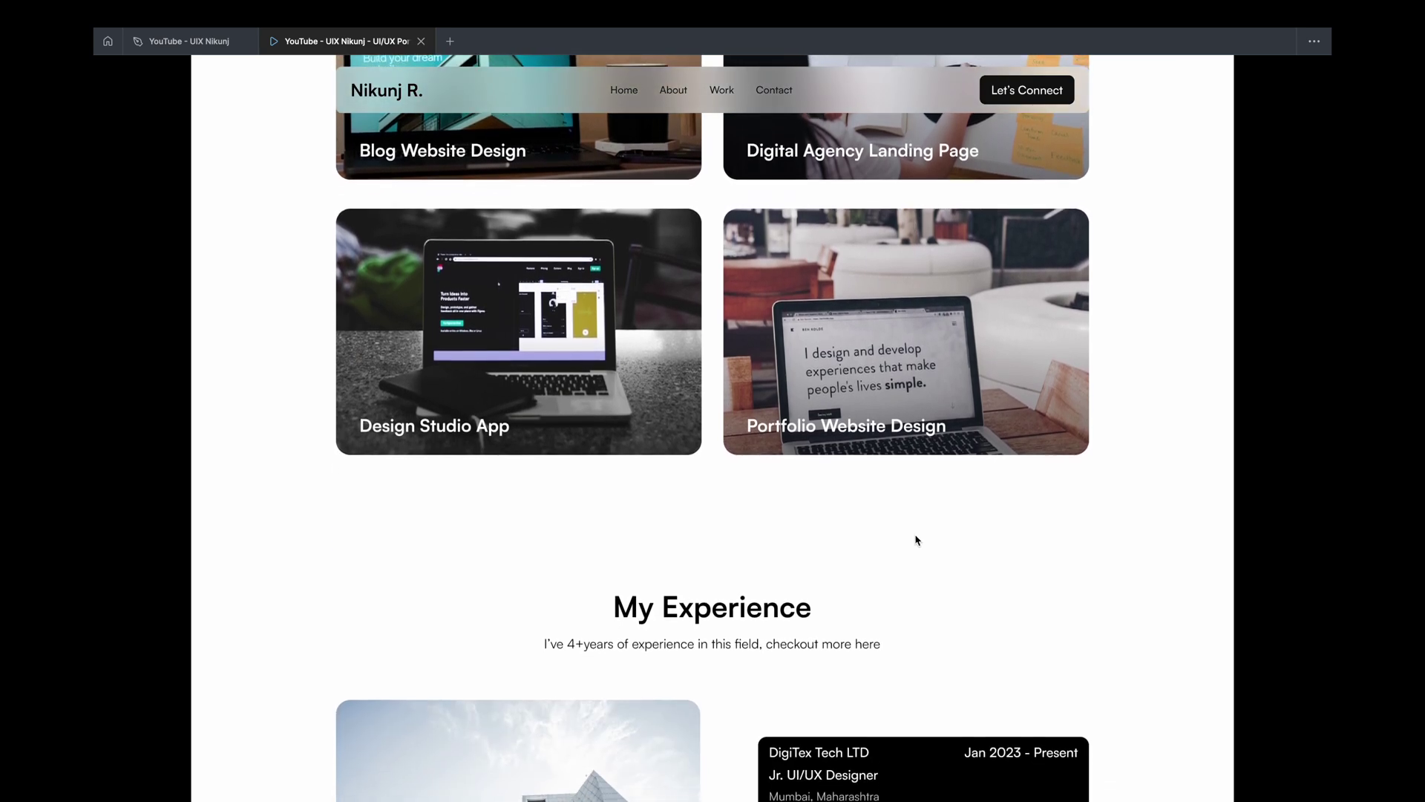
pyautogui.scroll(-1, 917, 540)
pyautogui.scroll(-1, 917, 539)
pyautogui.scroll(-2, 916, 539)
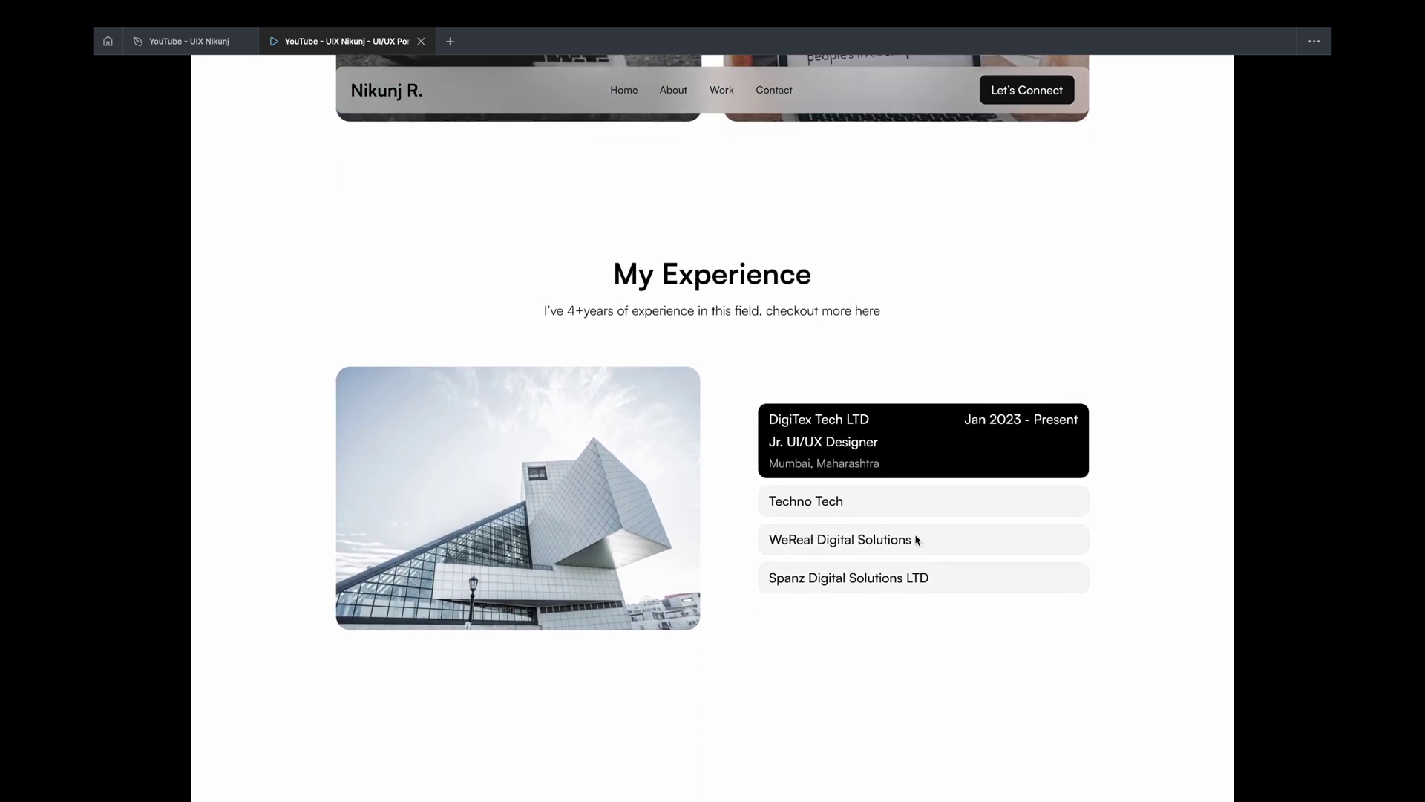
pyautogui.scroll(-1, 917, 540)
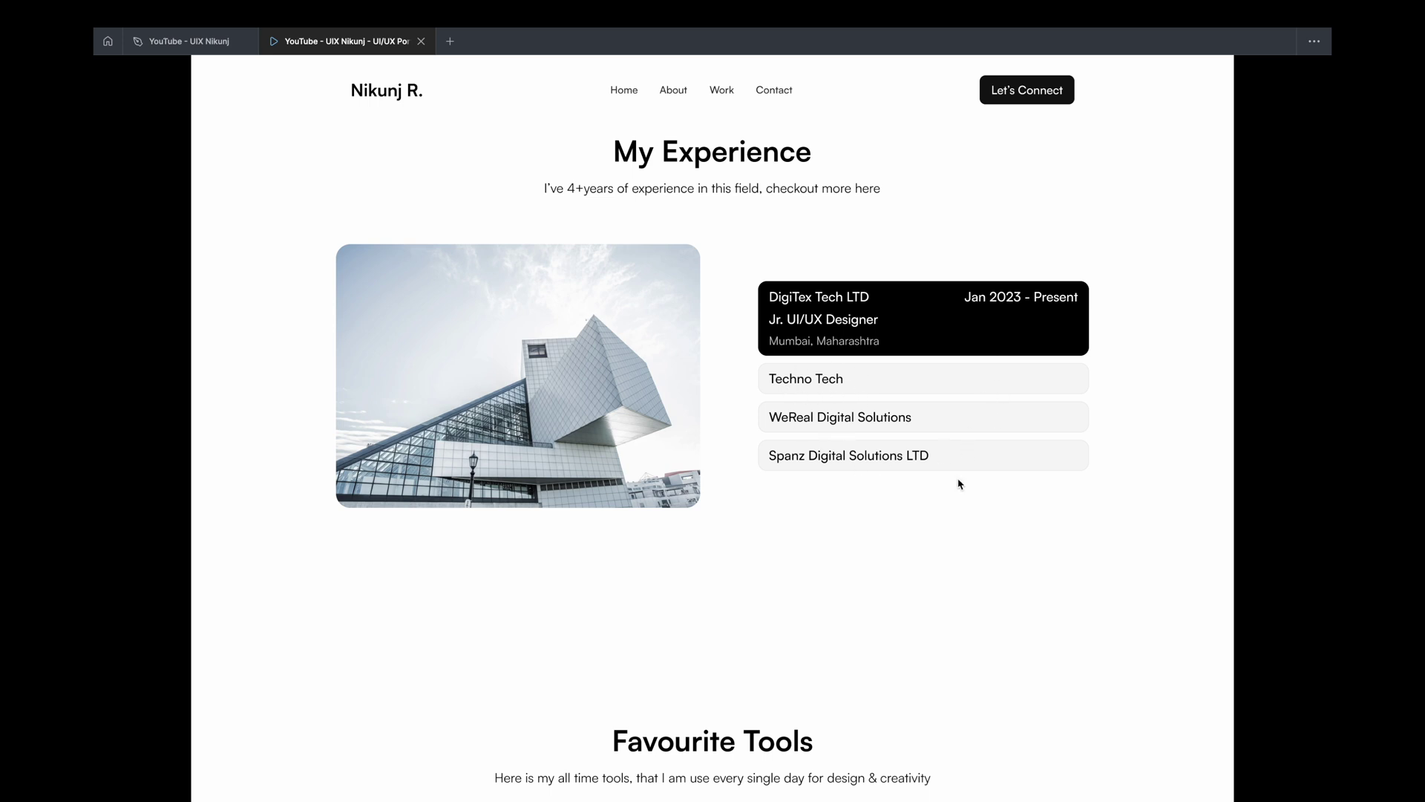
pyautogui.scroll(-2, 958, 484)
pyautogui.scroll(-1, 958, 484)
pyautogui.scroll(-2, 958, 484)
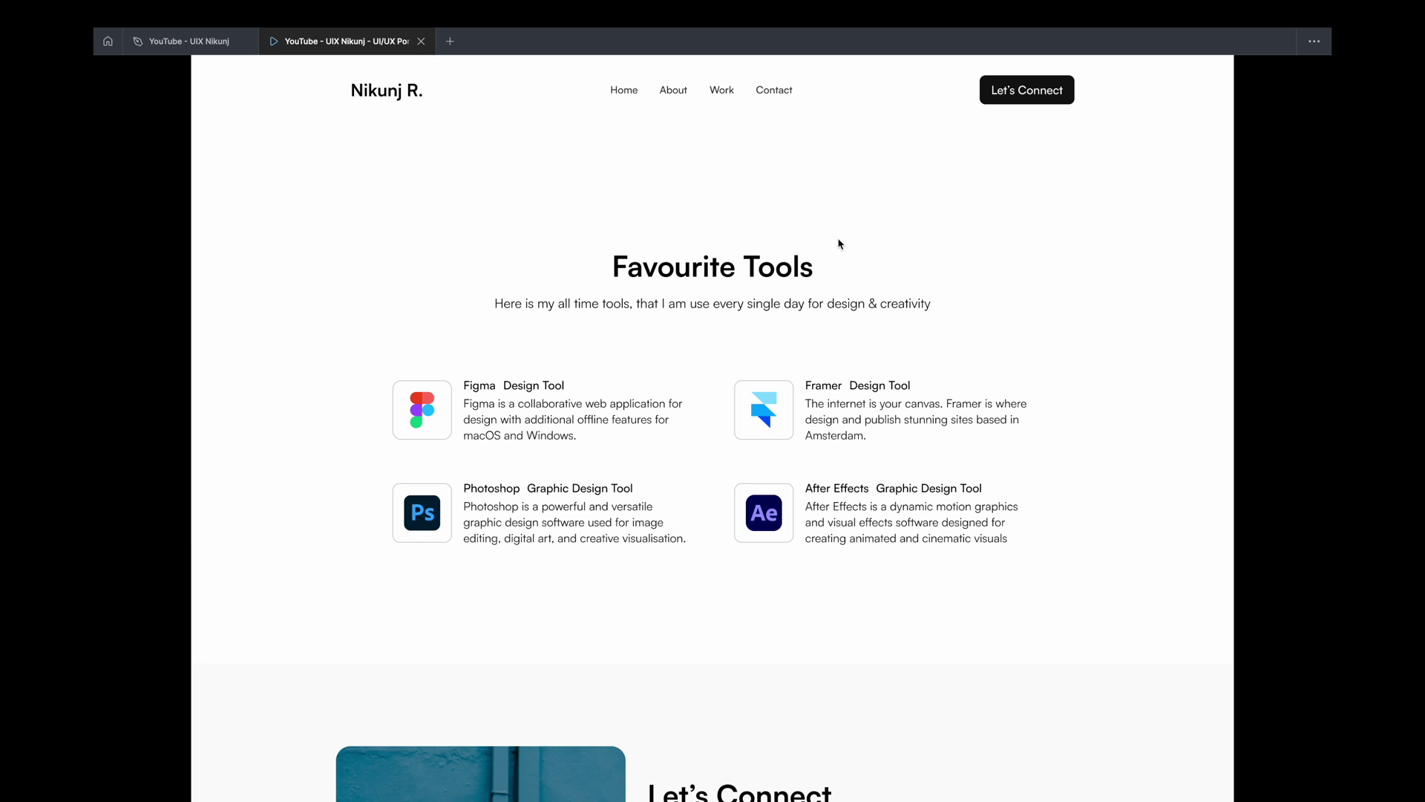
pyautogui.scroll(-1, 919, 469)
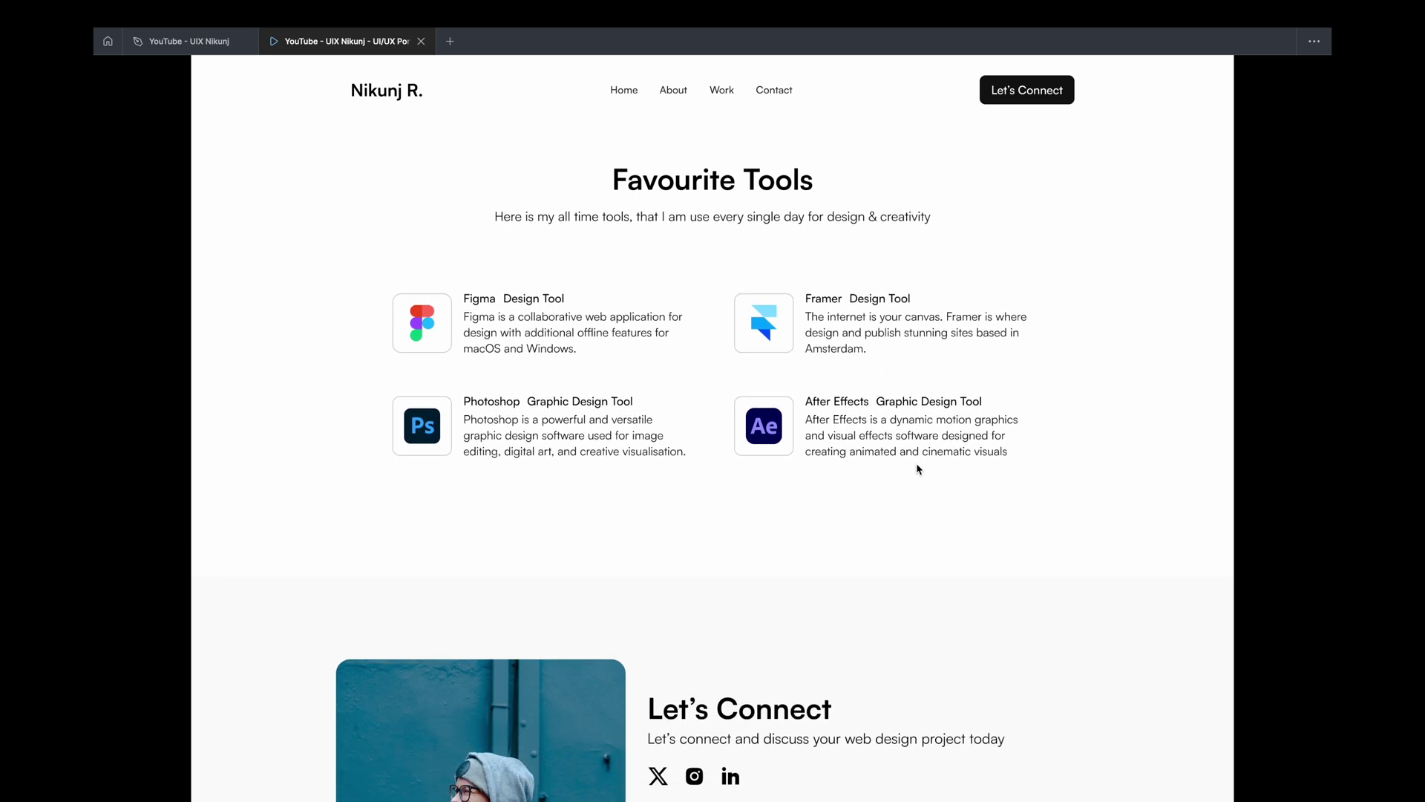
pyautogui.scroll(-1, 919, 469)
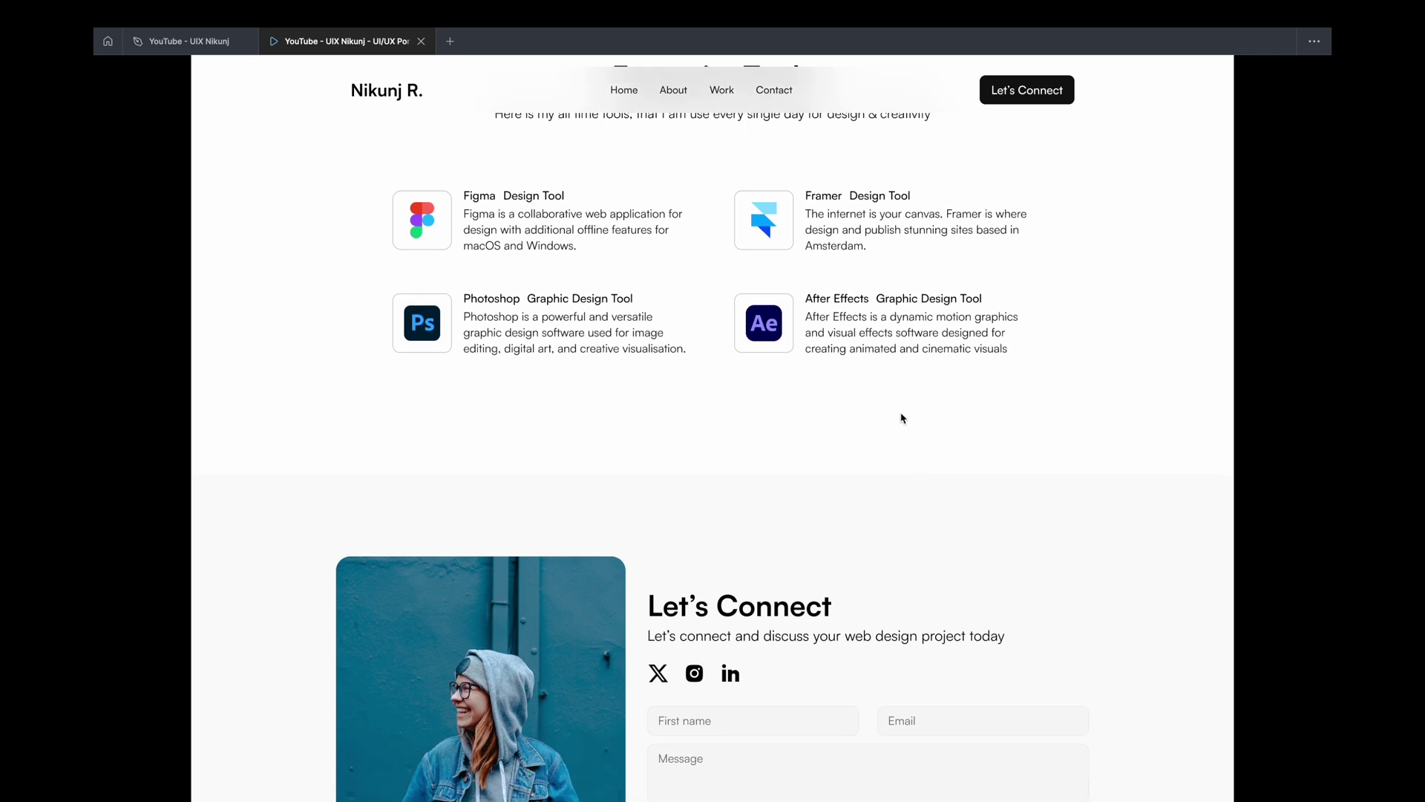
pyautogui.scroll(-2, 896, 446)
pyautogui.scroll(-1, 897, 445)
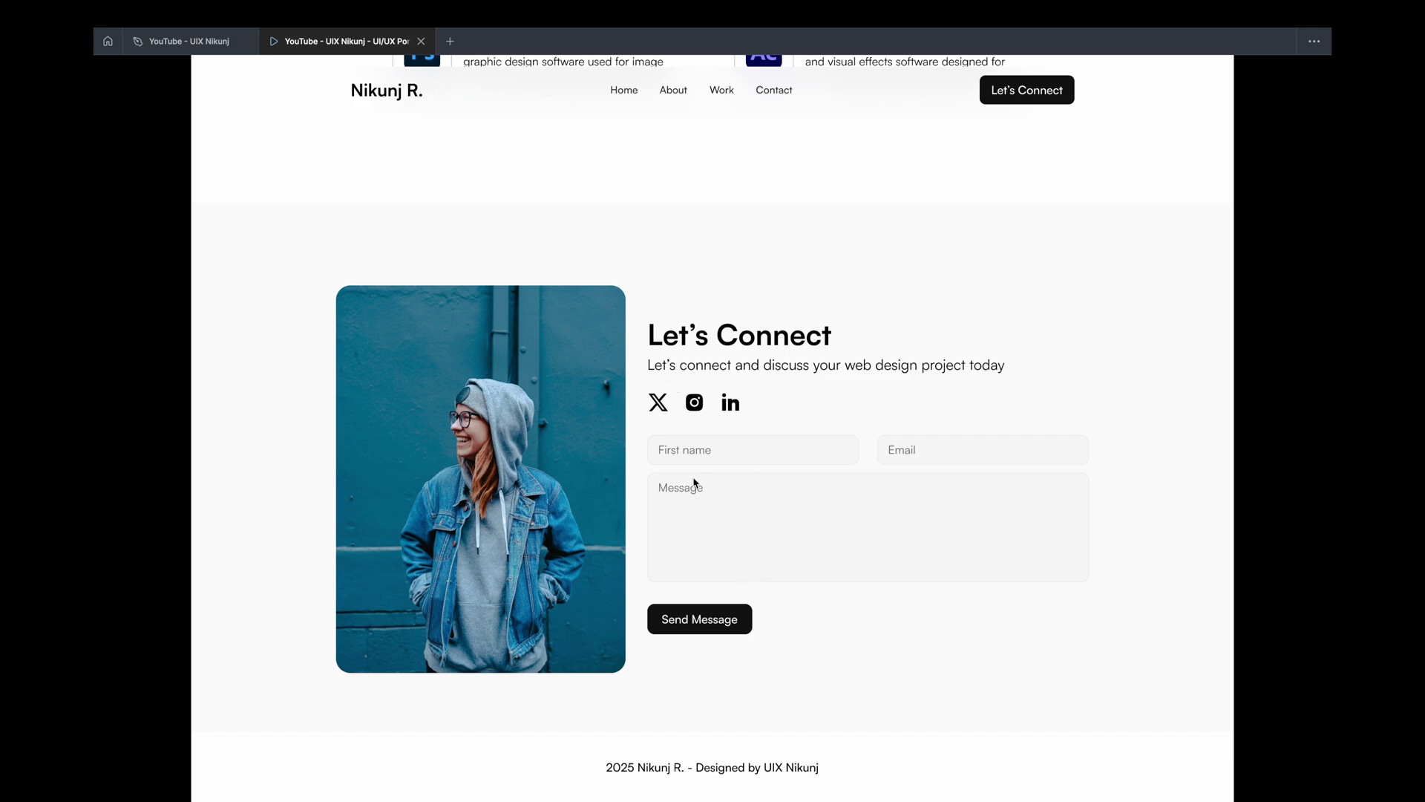
# Scroll back up through the prototype preview to the hero section at the top
pyautogui.scroll(3, 991, 367)
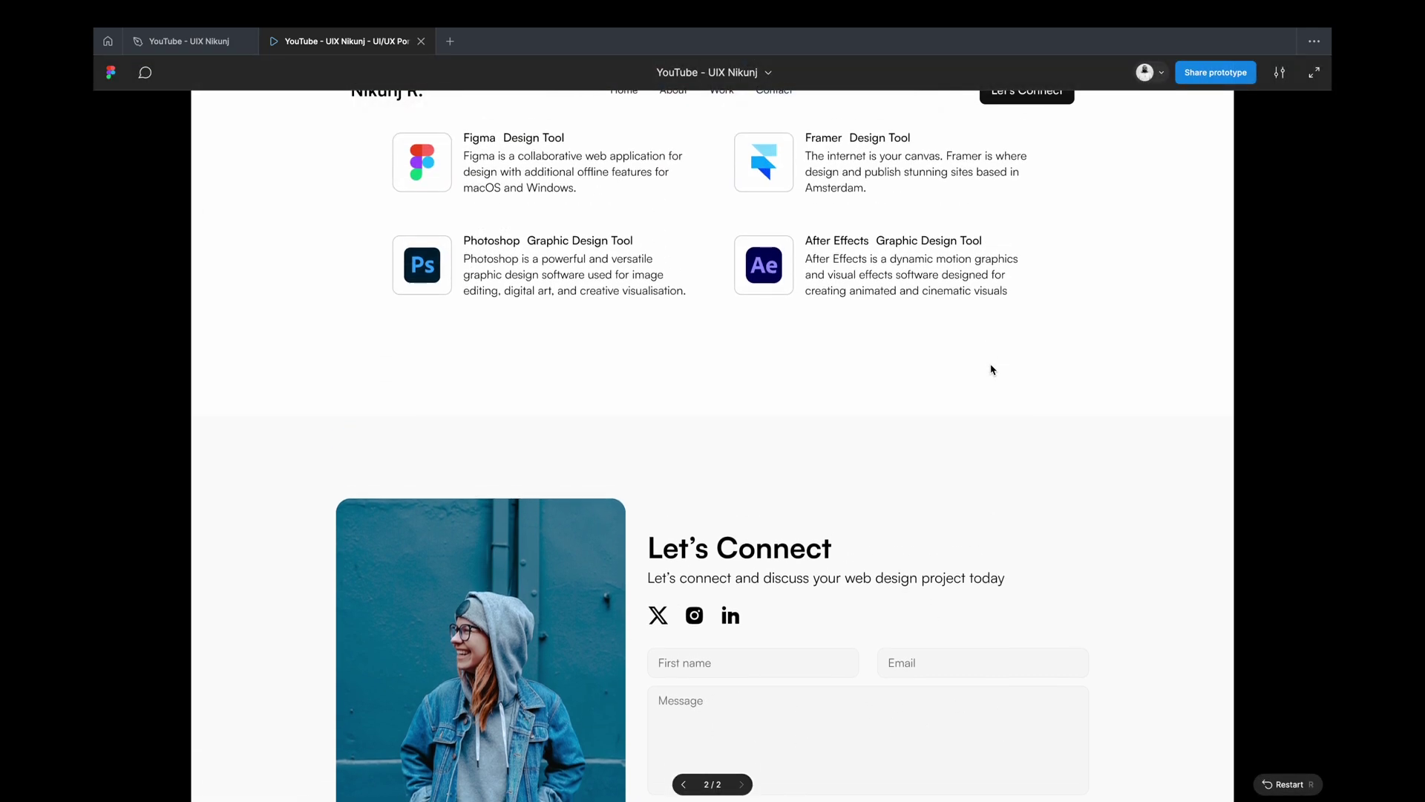
pyautogui.scroll(3, 992, 369)
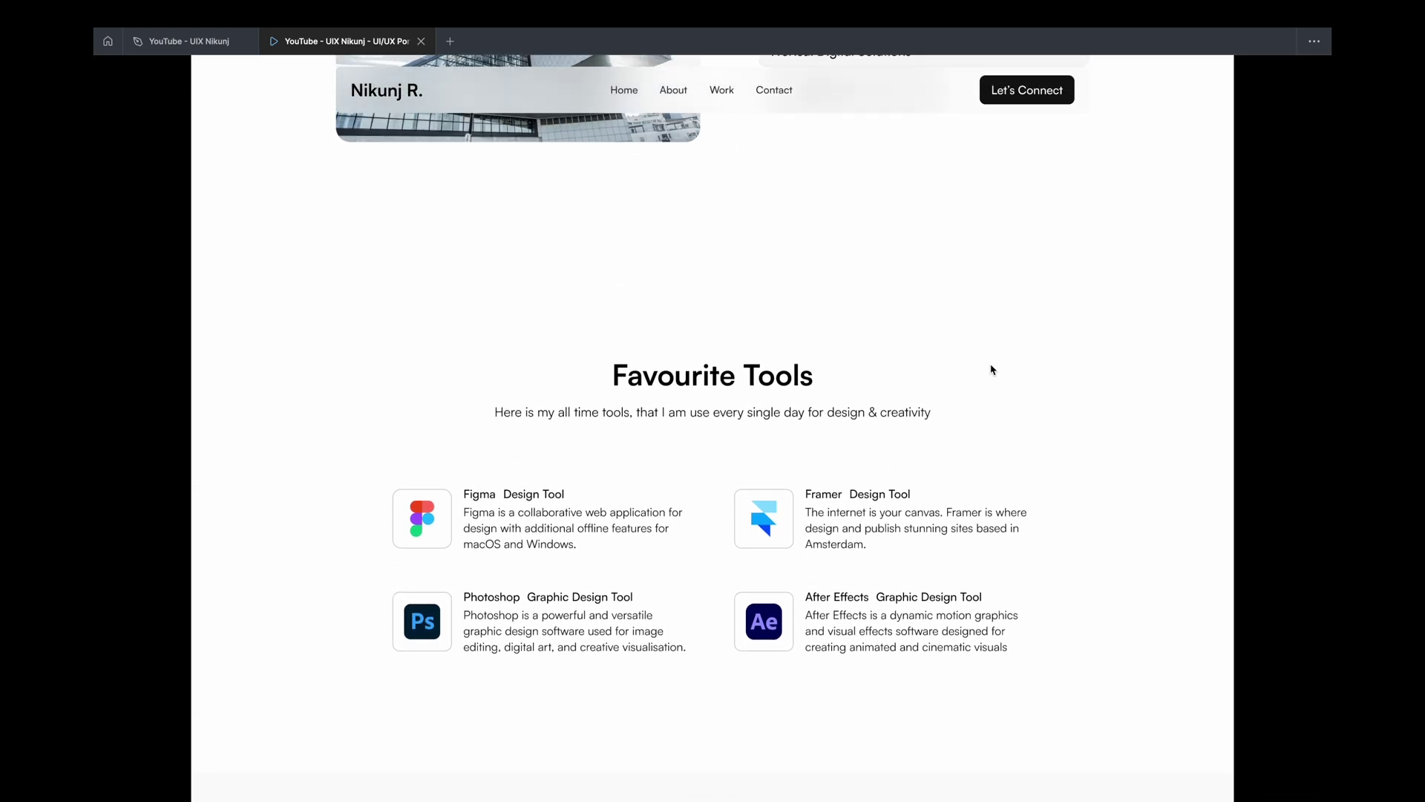
pyautogui.scroll(2, 992, 369)
pyautogui.scroll(1, 991, 369)
pyautogui.scroll(1, 992, 369)
pyautogui.scroll(2, 991, 369)
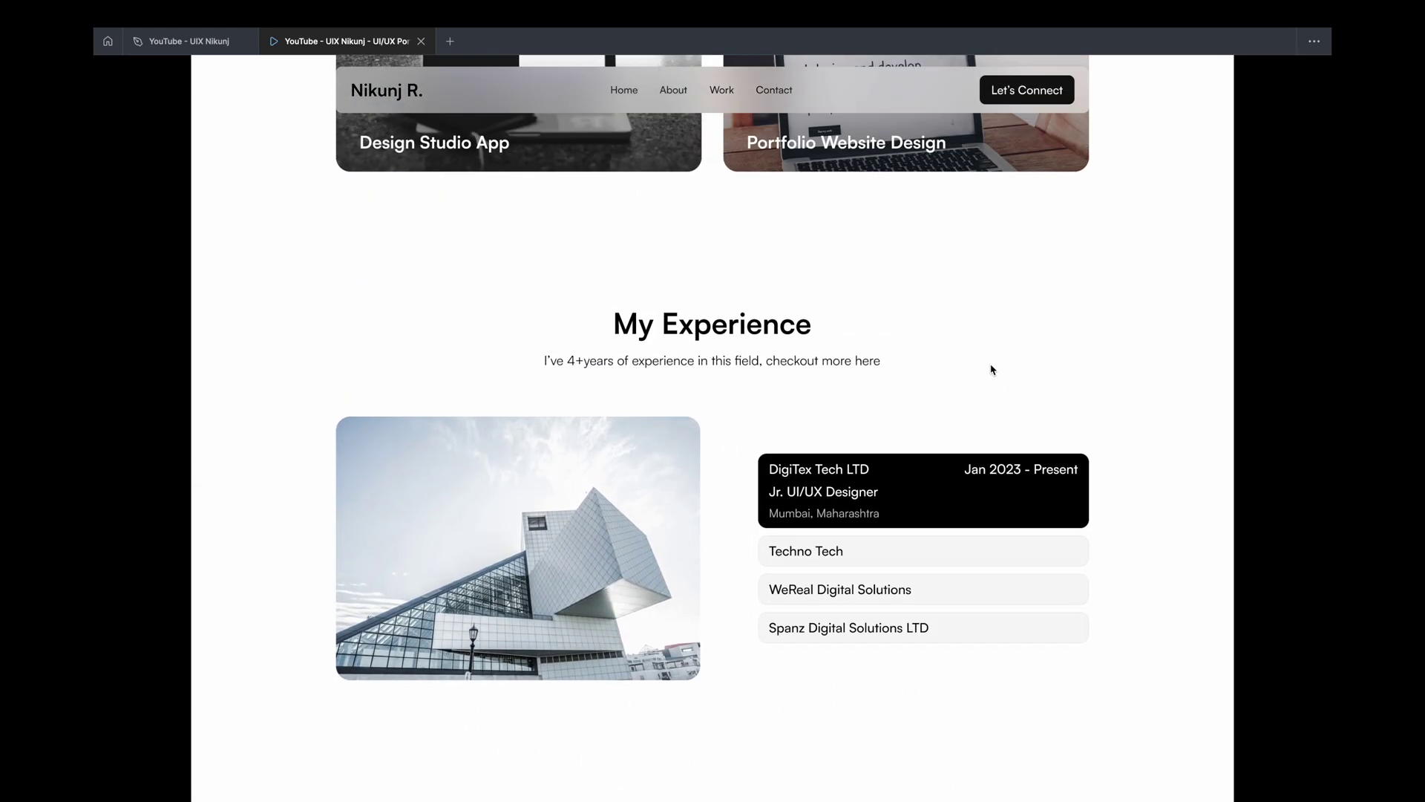
pyautogui.scroll(1, 992, 369)
pyautogui.scroll(-1, 992, 368)
pyautogui.scroll(-1, 991, 369)
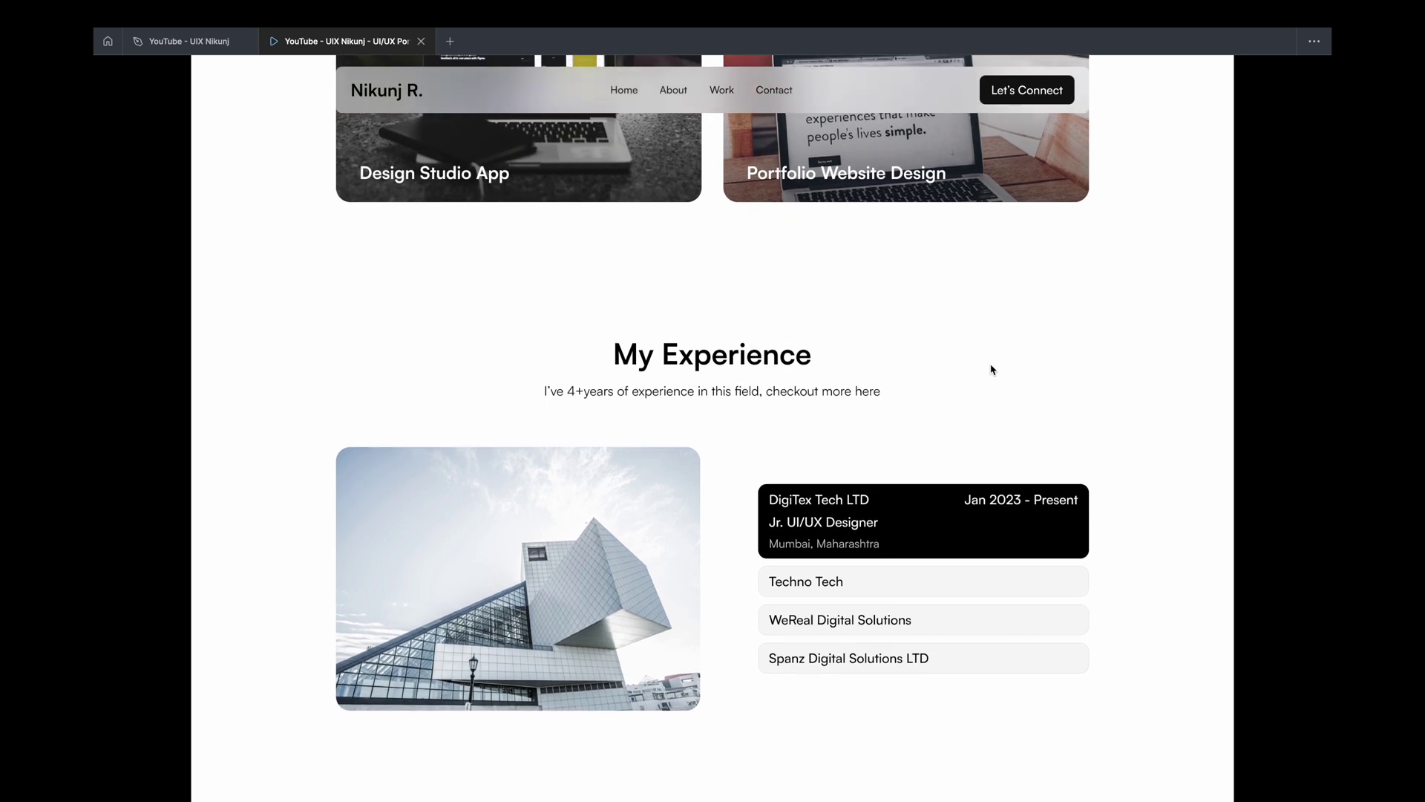
pyautogui.scroll(2, 991, 369)
pyautogui.scroll(1, 991, 369)
pyautogui.scroll(1, 992, 369)
pyautogui.scroll(2, 991, 369)
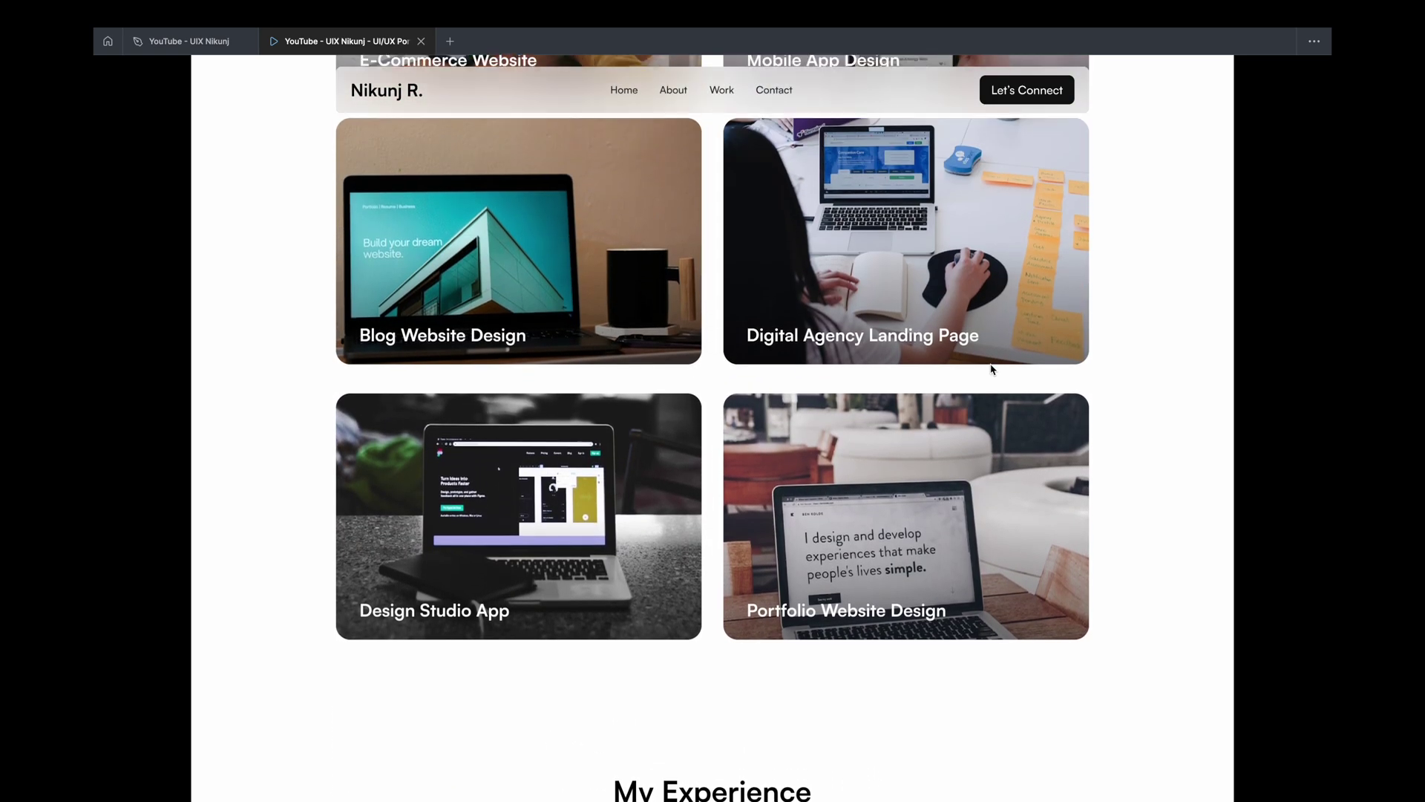
pyautogui.scroll(3, 992, 369)
pyautogui.scroll(1, 992, 369)
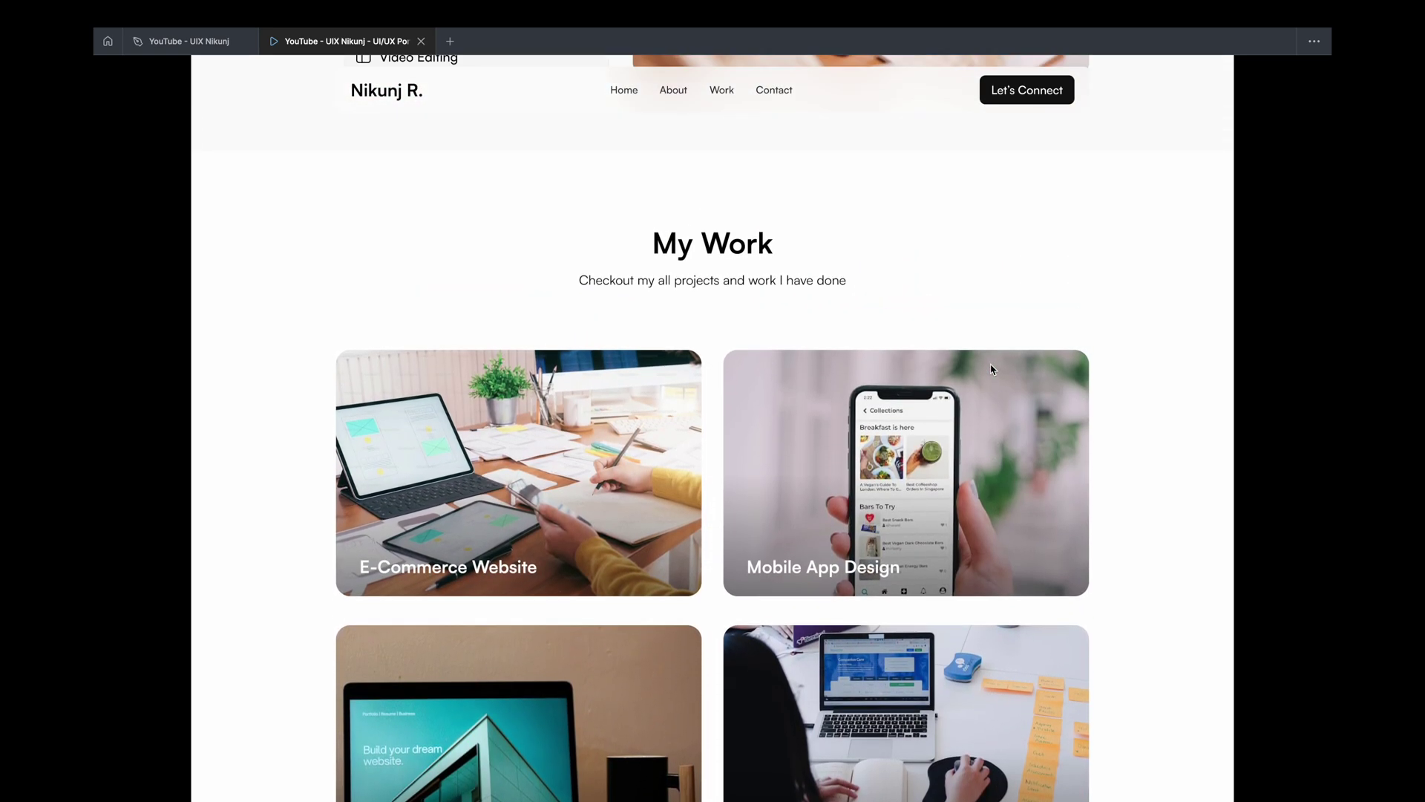
pyautogui.scroll(1, 992, 369)
pyautogui.scroll(1, 991, 369)
pyautogui.scroll(2, 991, 369)
pyautogui.scroll(1, 991, 369)
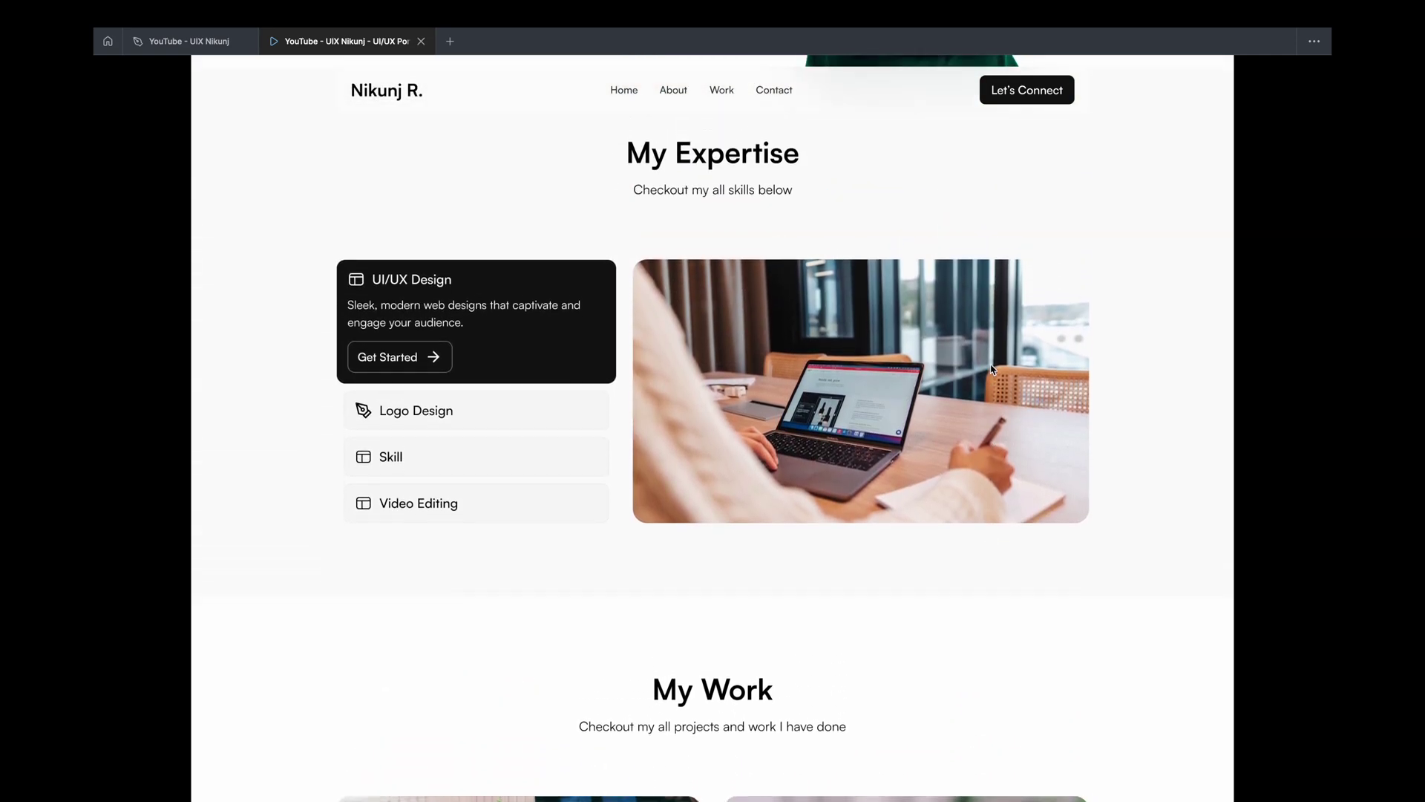
pyautogui.scroll(2, 992, 369)
pyautogui.scroll(1, 992, 369)
pyautogui.scroll(2, 992, 368)
pyautogui.scroll(1, 992, 369)
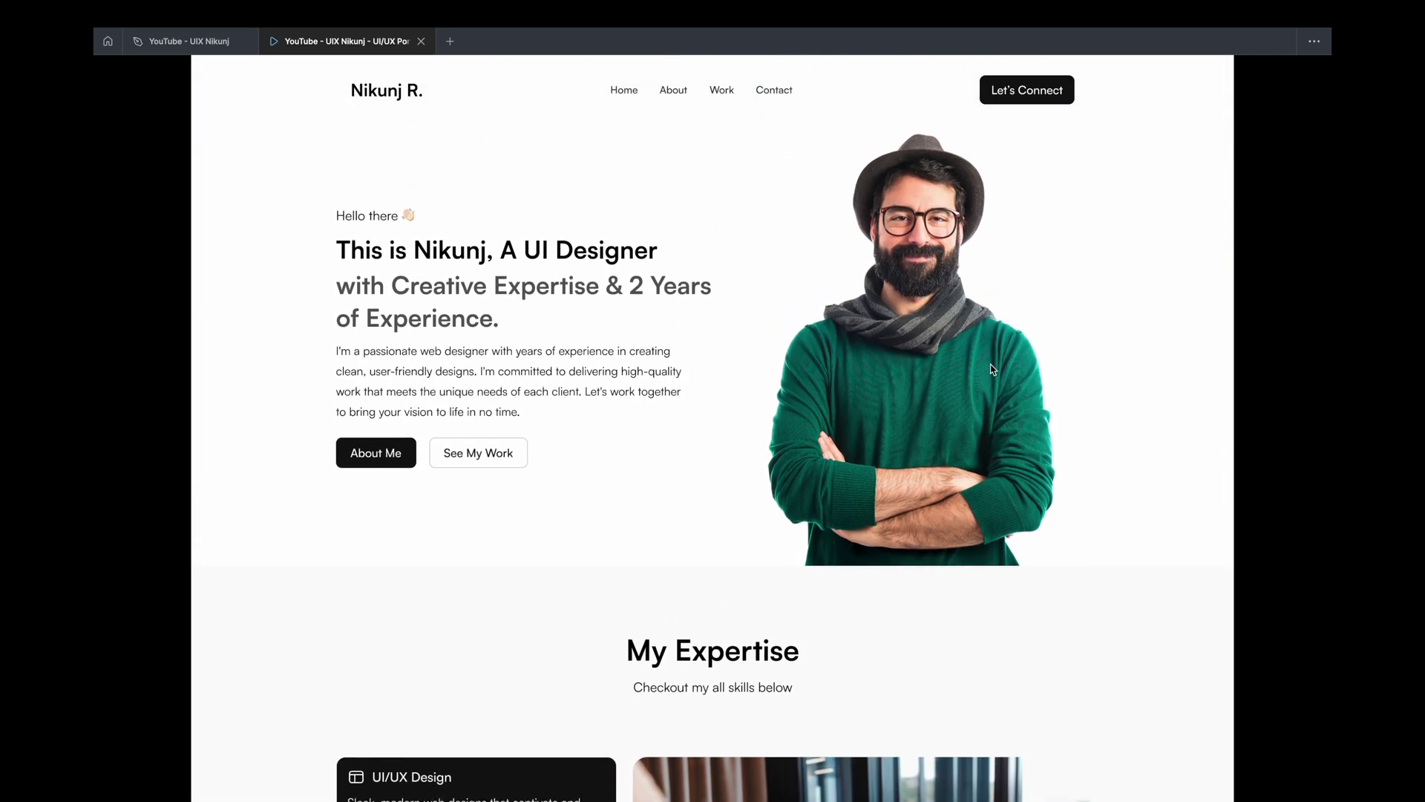